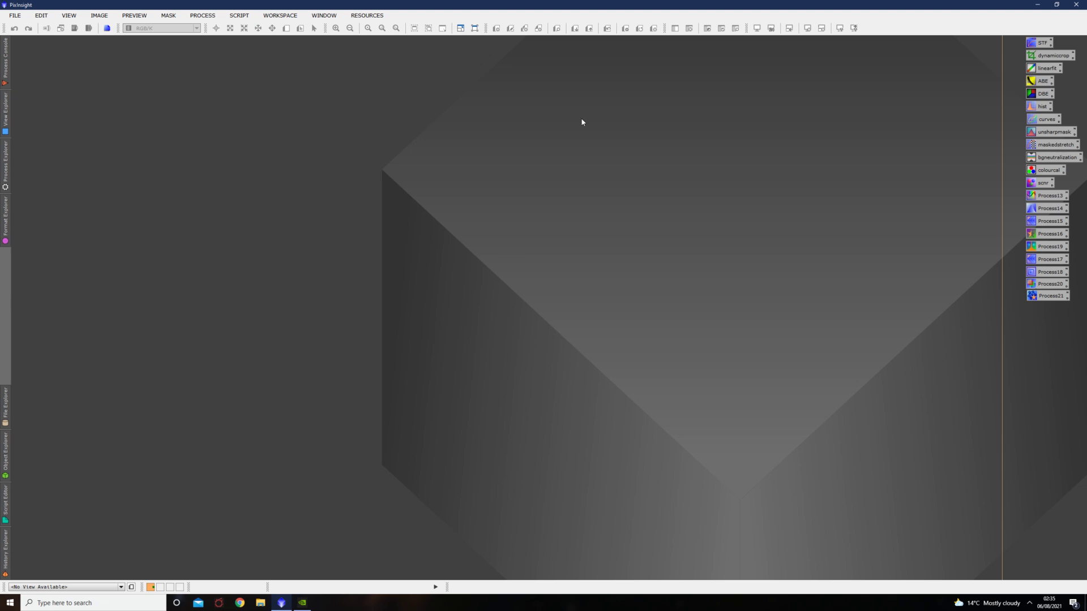
# Open the images HA 28x10m, OIII 14X10M and SII 13X10M from the mono ros tutorial folder
pyautogui.click(15, 17)
pyautogui.click(24, 27)
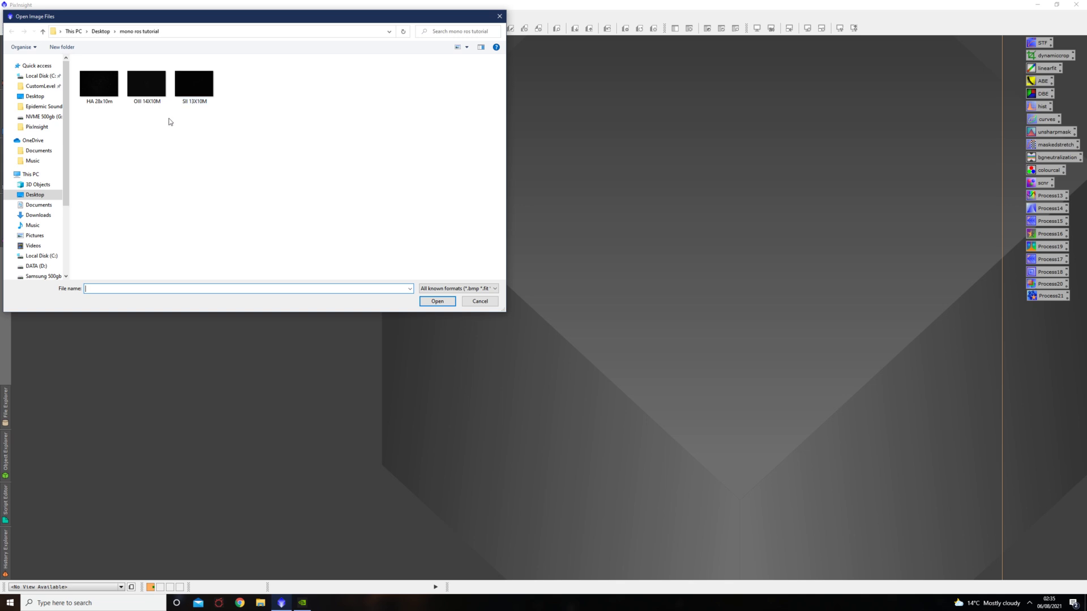
pyautogui.moveTo(107, 111); pyautogui.dragTo(218, 59)
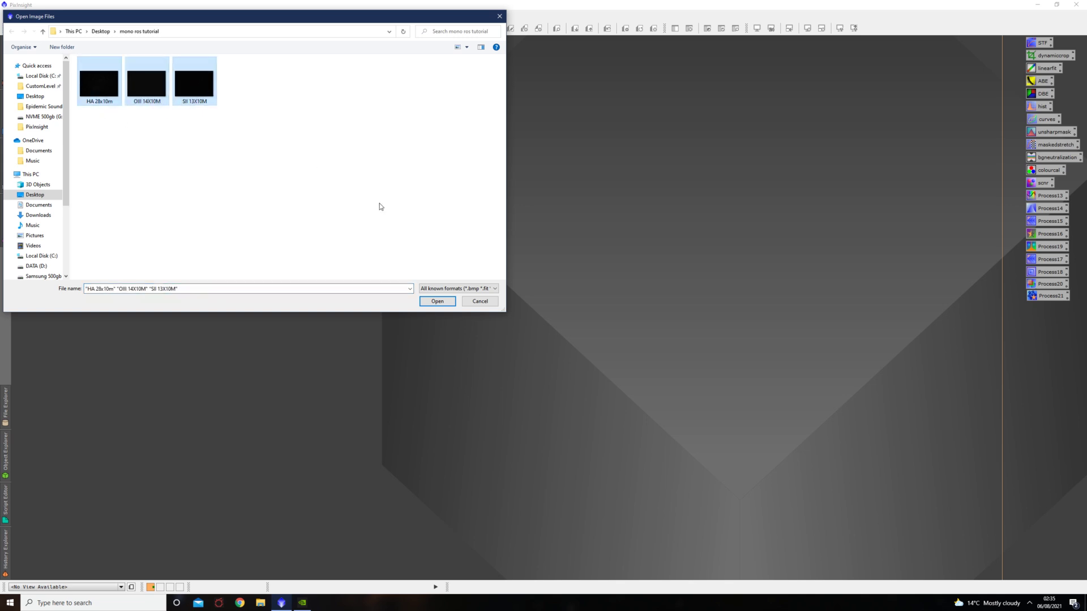
pyautogui.click(436, 300)
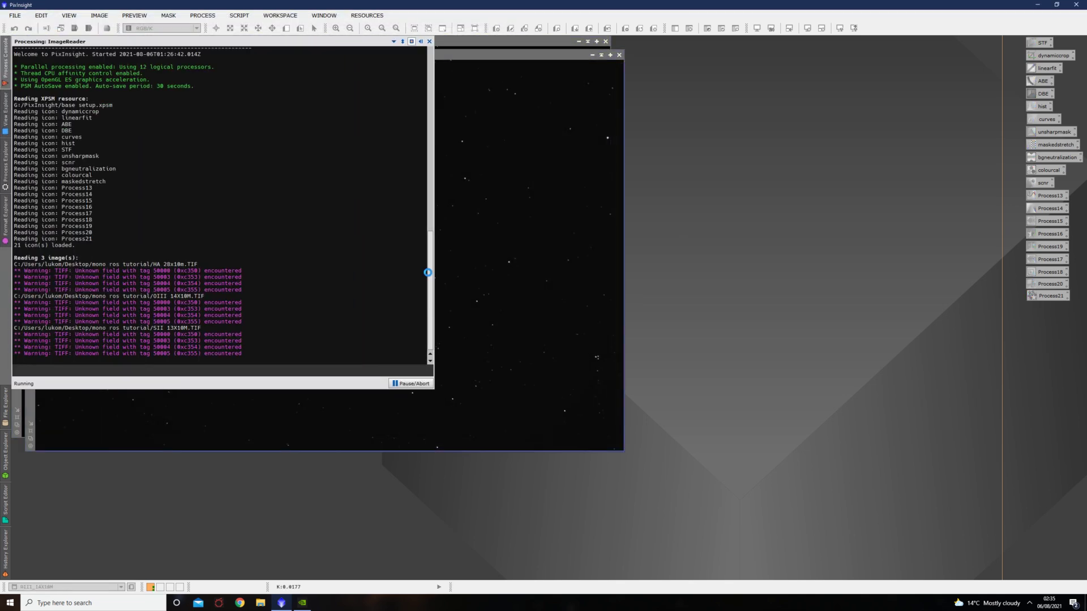
# Tile the three image windows, narrow the HA window to half width and scale every image to 1:7
pyautogui.click(324, 15)
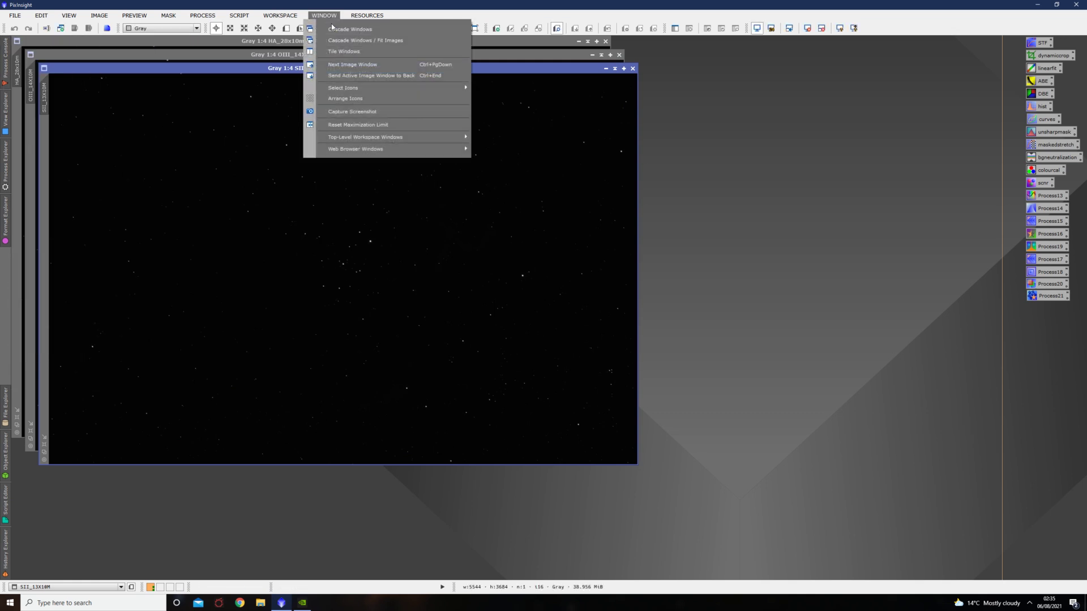
pyautogui.click(347, 52)
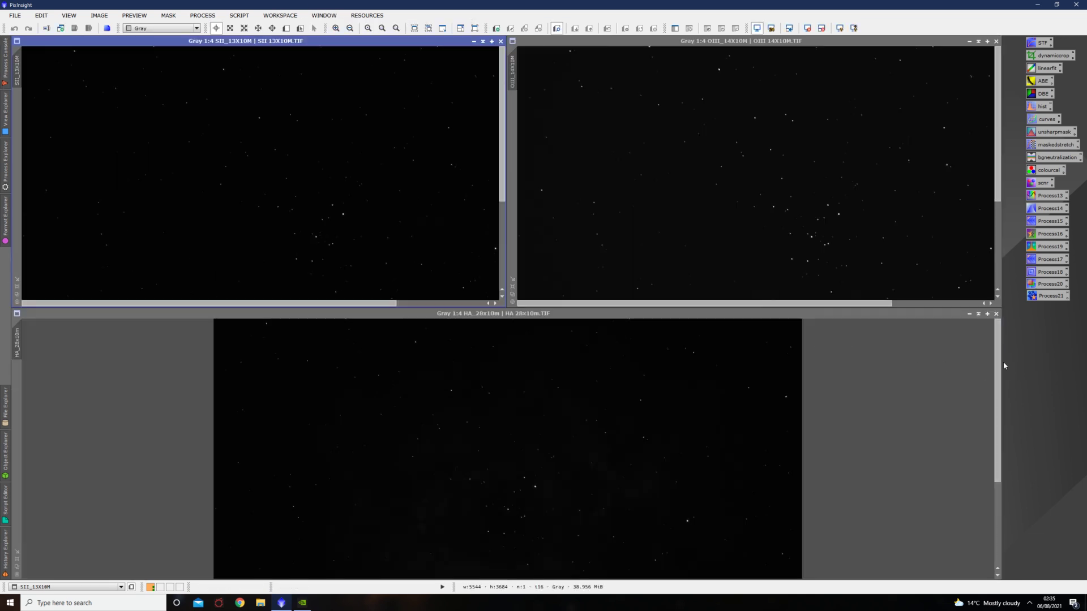
pyautogui.moveTo(1005, 362); pyautogui.dragTo(506, 362)
pyautogui.hotkey('ctrl', 'shift', 'z')
pyautogui.click(303, 177)
pyautogui.hotkey('ctrl', 'shift', 'z')
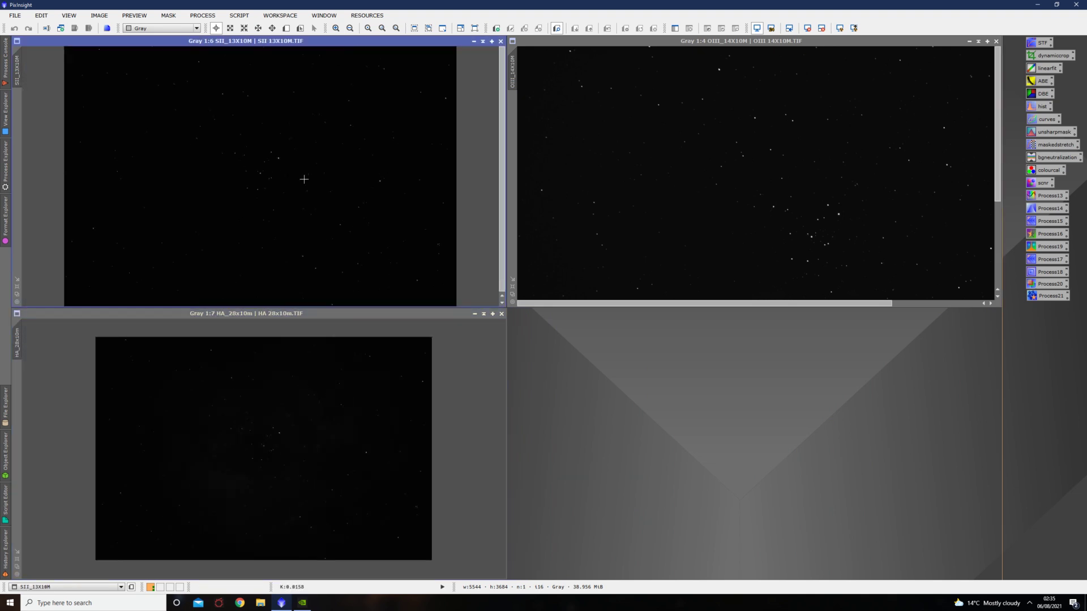
pyautogui.click(671, 179)
pyautogui.hotkey('ctrl', 'shift', 'z')
pyautogui.scroll(-1, 291, 168)
pyautogui.scroll(-2, 608, 169)
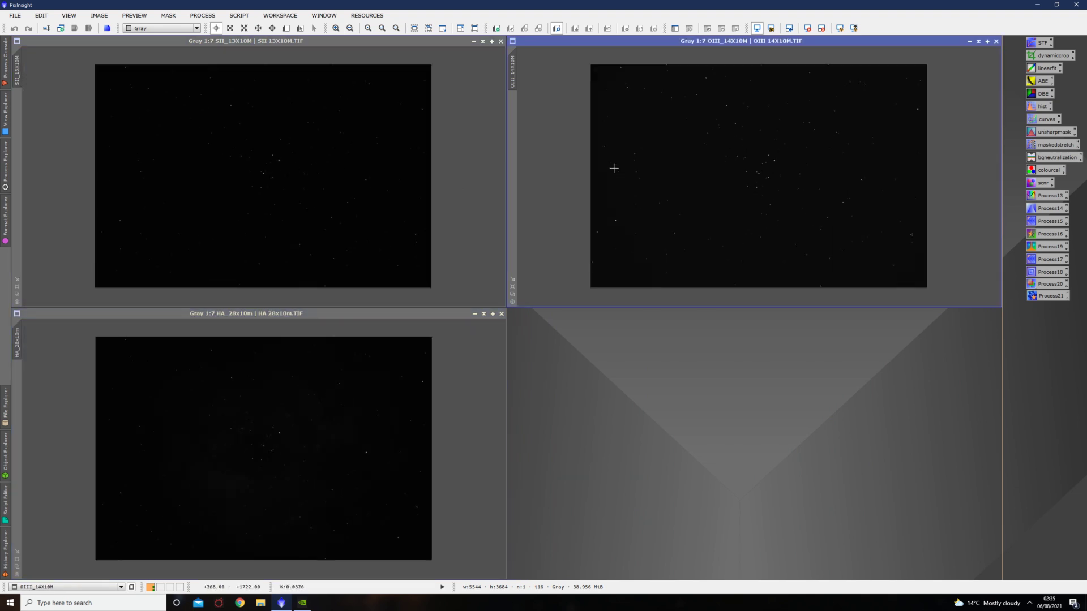
# Apply a ScreenTransferFunction auto stretch to the SII, OIII and HA images
pyautogui.click(442, 213)
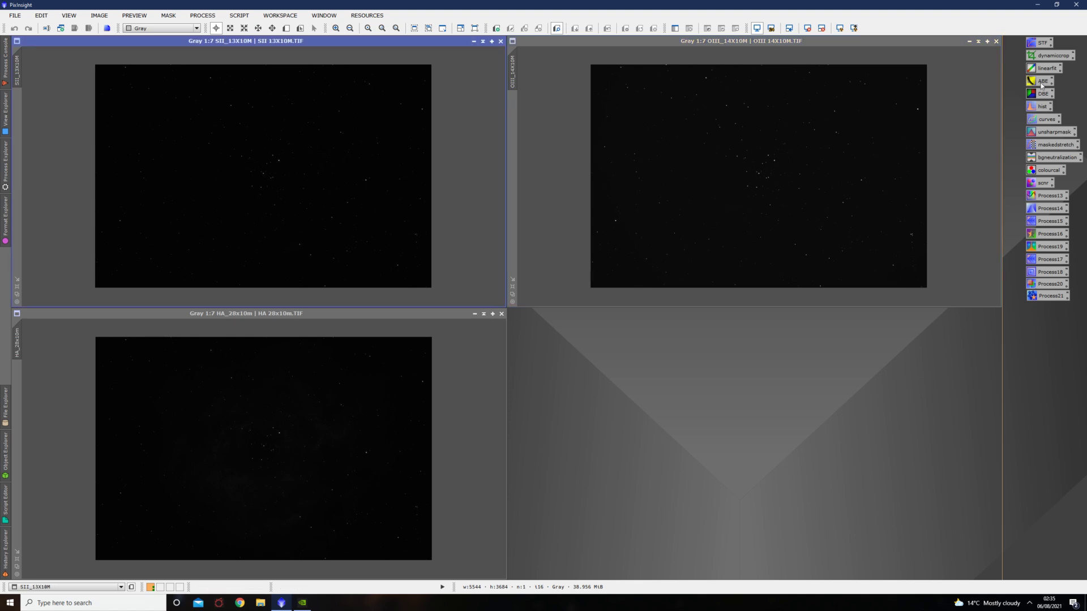
pyautogui.doubleClick(1030, 44)
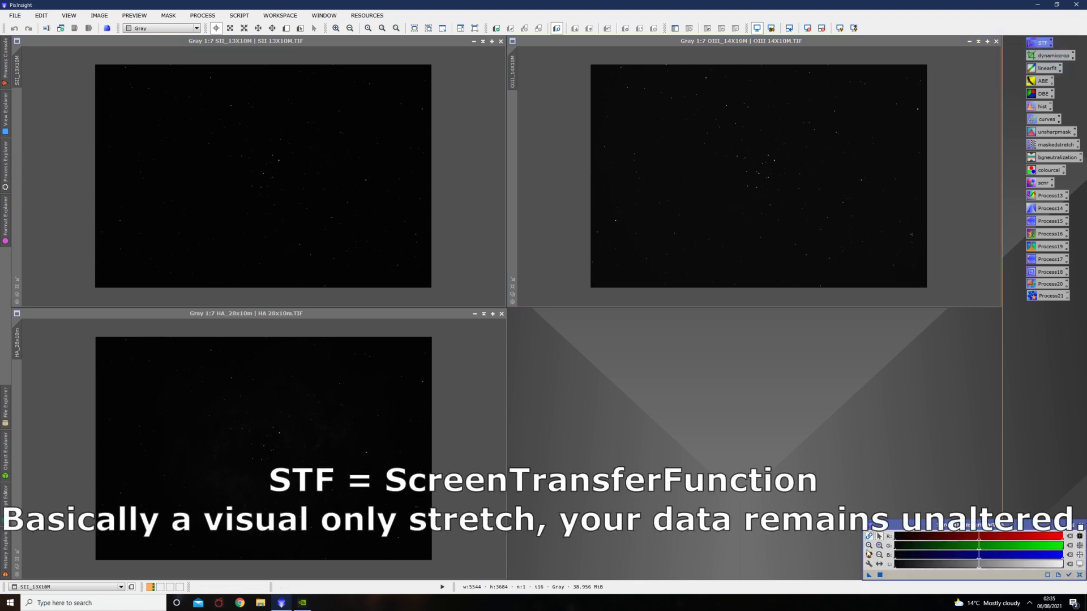
pyautogui.click(869, 554)
pyautogui.click(720, 285)
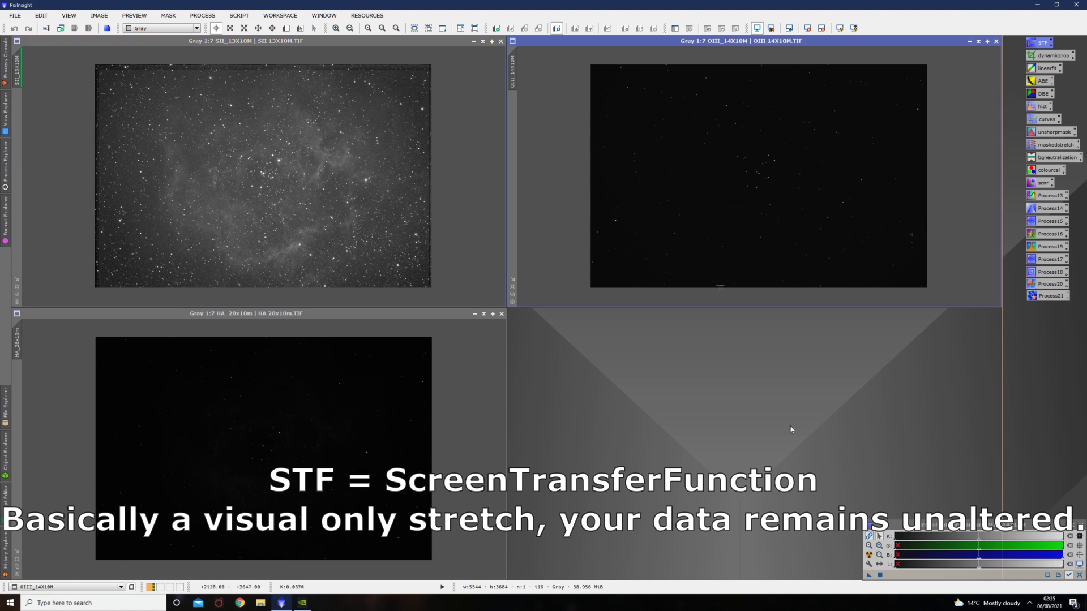
pyautogui.click(868, 554)
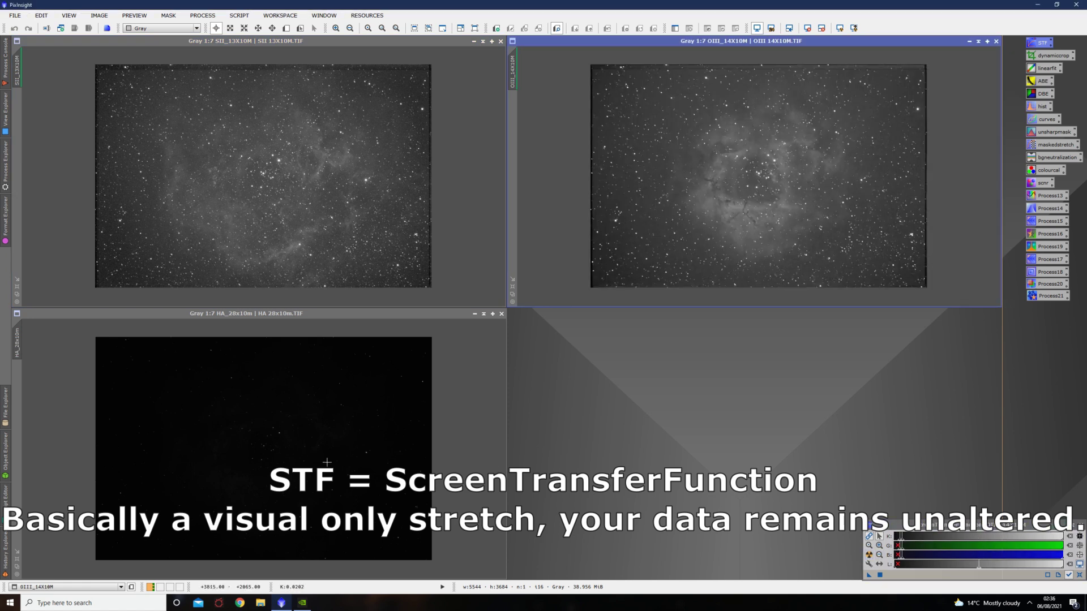
pyautogui.hotkey('ctrl', 'Tab')
pyautogui.click(869, 555)
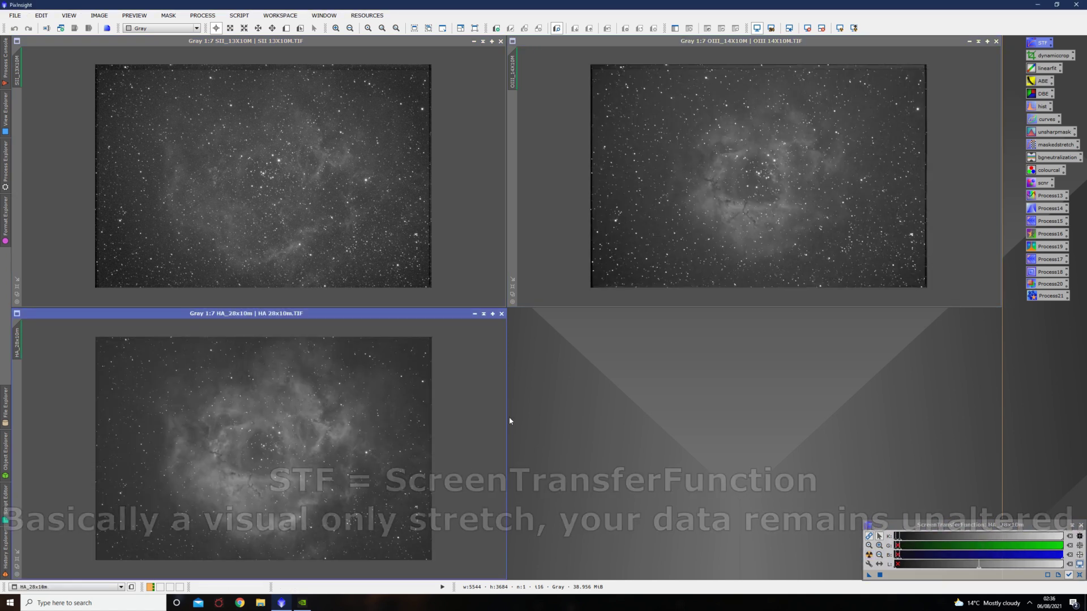
# Examine the centre of the HA image and the dark upper and right-hand edges of the SII image
pyautogui.scroll(5, 279, 448)
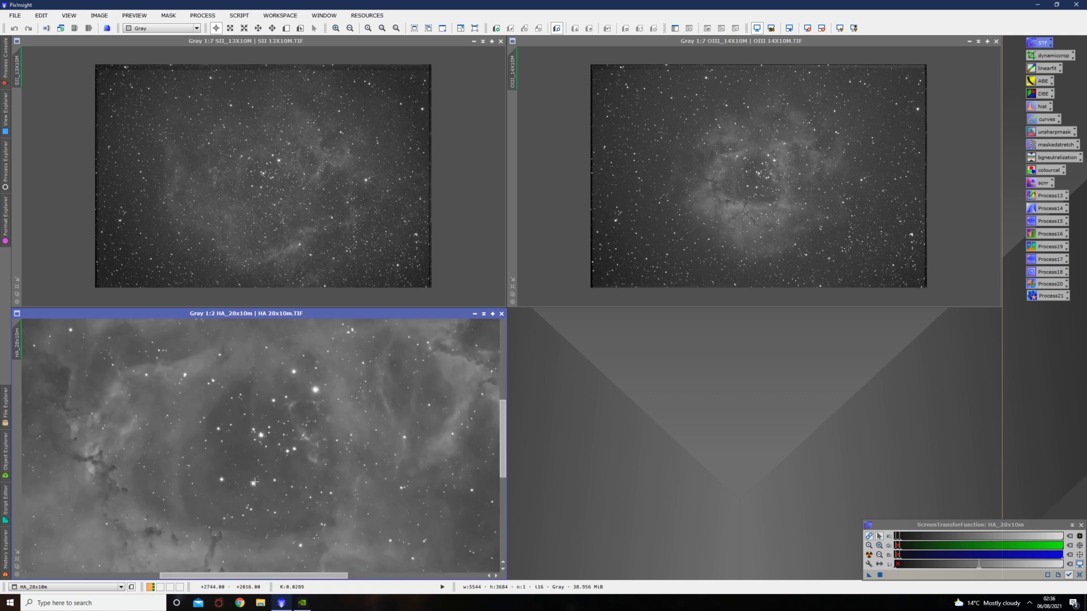
pyautogui.scroll(-4, 276, 476)
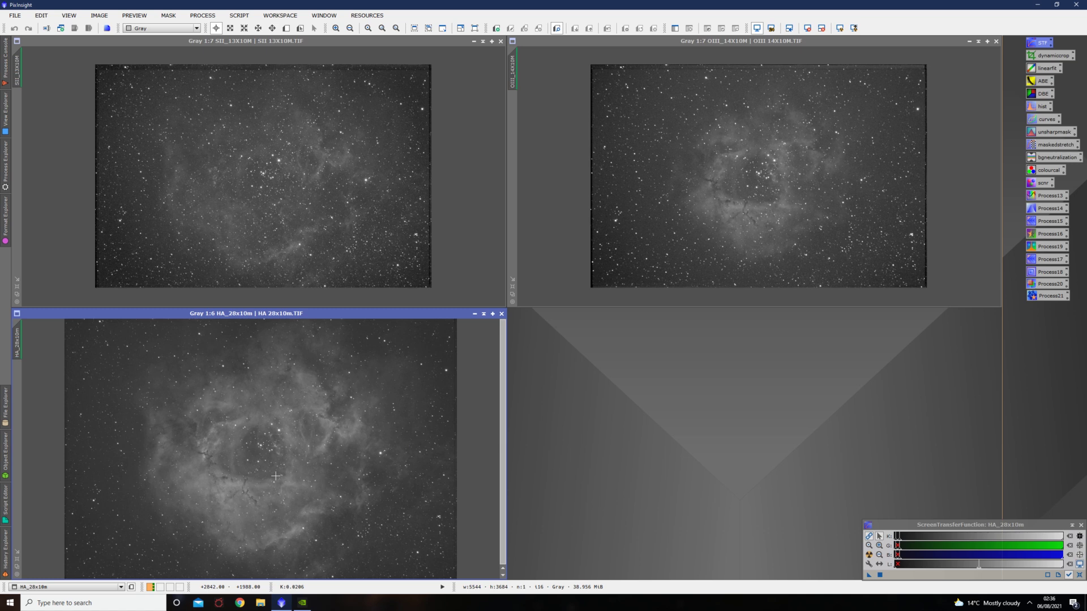
pyautogui.scroll(-1, 276, 476)
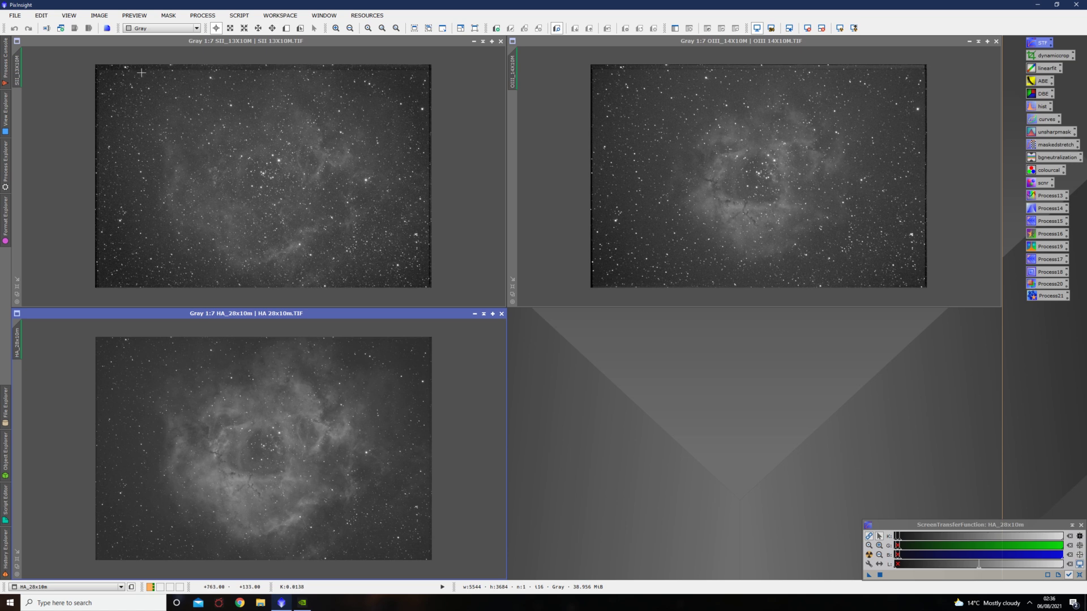
pyautogui.scroll(4, 142, 73)
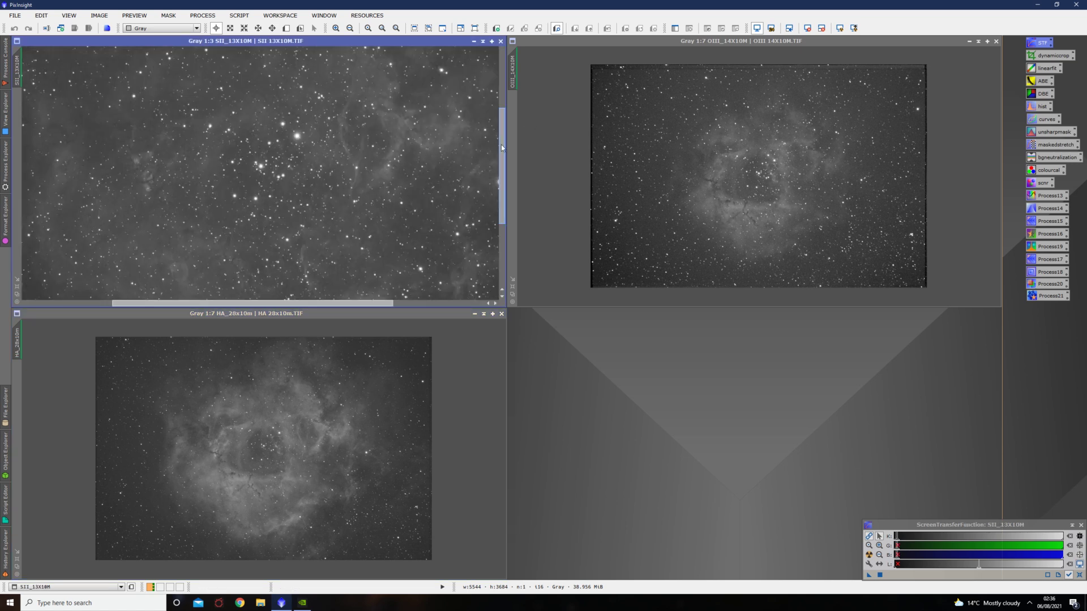
pyautogui.moveTo(501, 144); pyautogui.dragTo(501, 84)
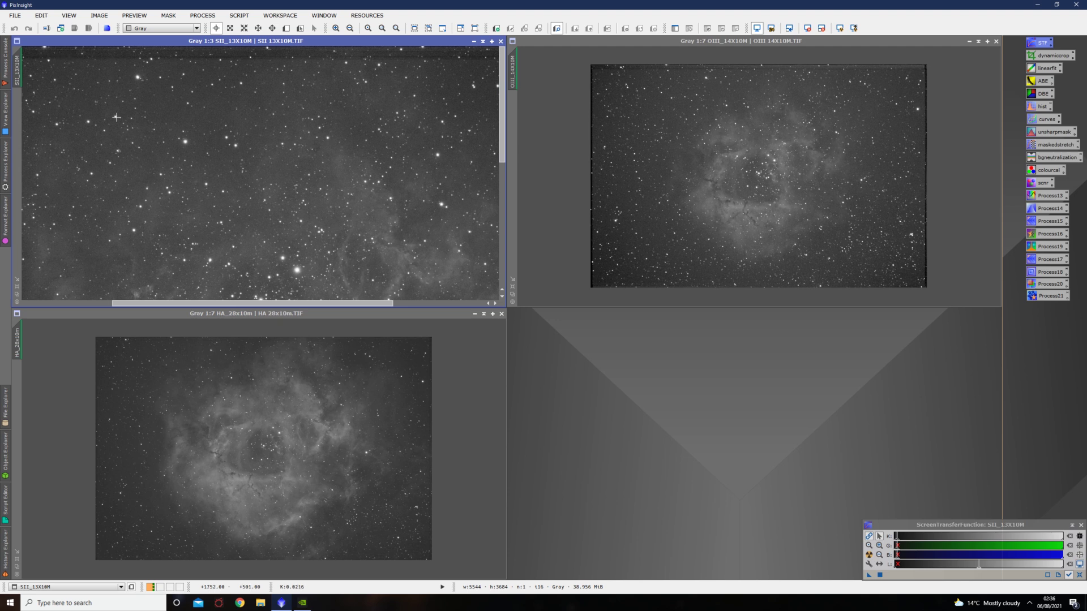
pyautogui.moveTo(257, 303); pyautogui.dragTo(425, 304)
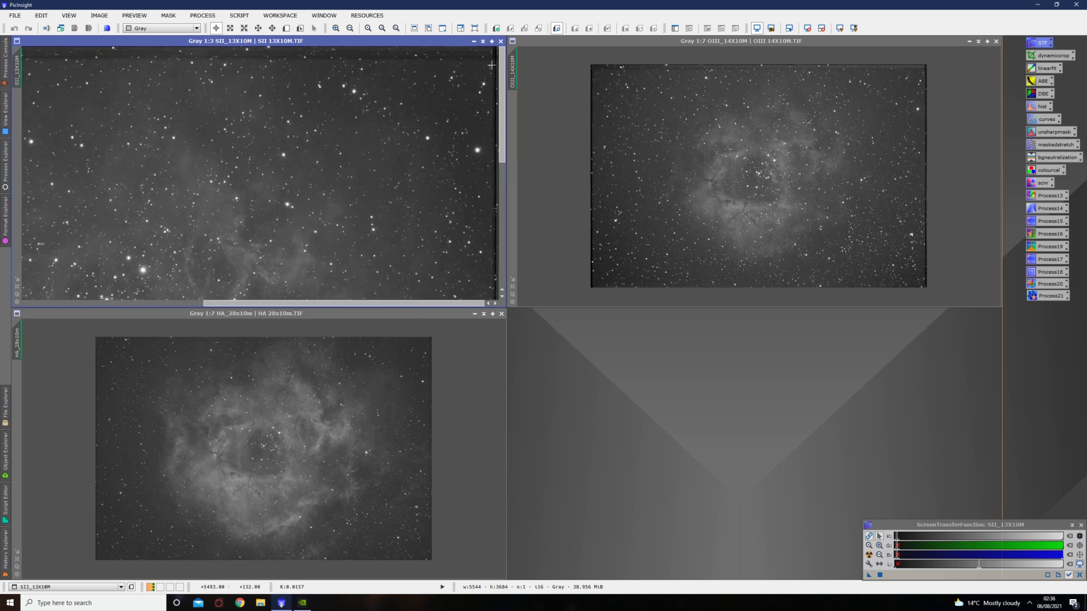
pyautogui.scroll(-3, 342, 222)
pyautogui.scroll(-1, 342, 221)
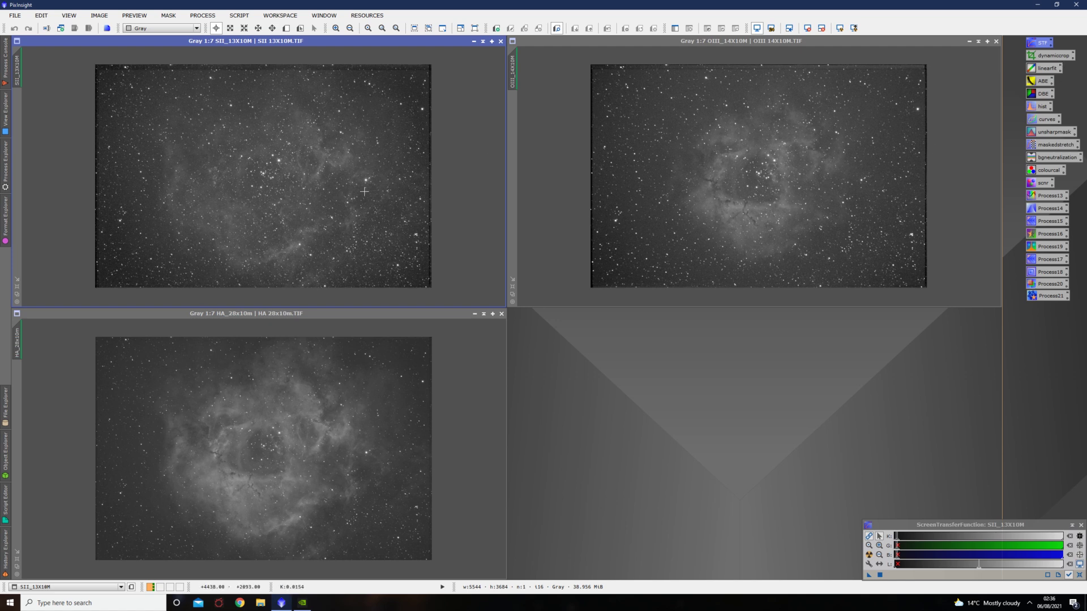
# Open the DynamicCrop process for the SII image
pyautogui.click(1050, 57)
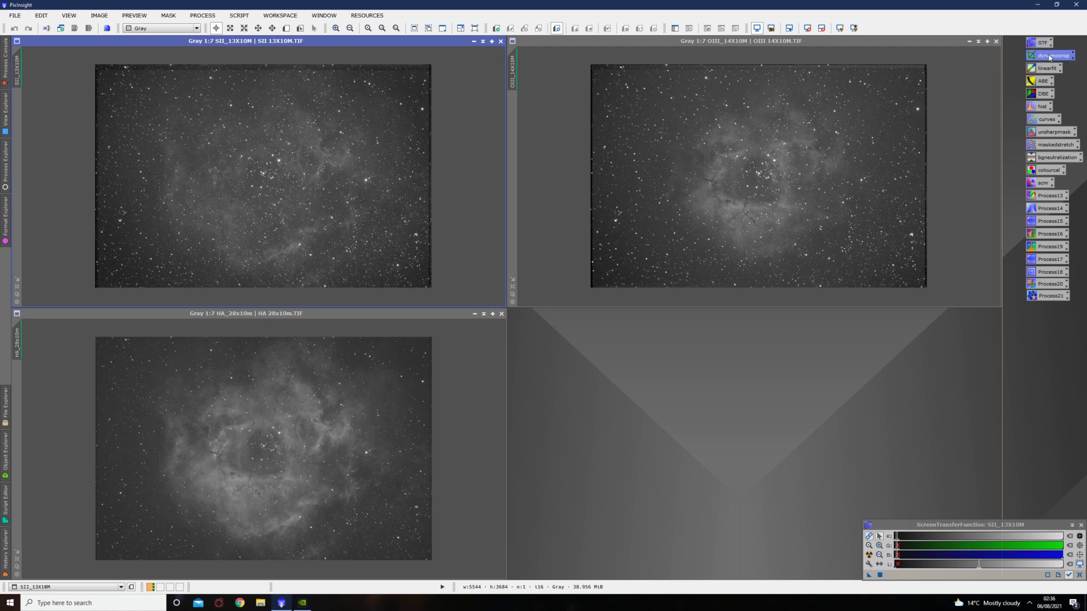
pyautogui.doubleClick(1050, 56)
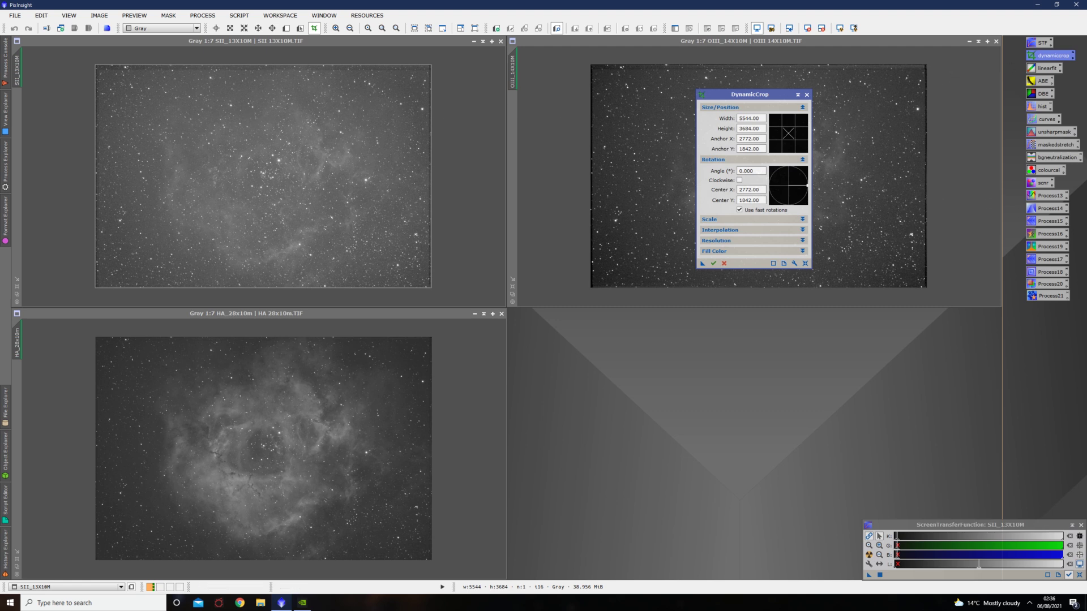
pyautogui.click(205, 17)
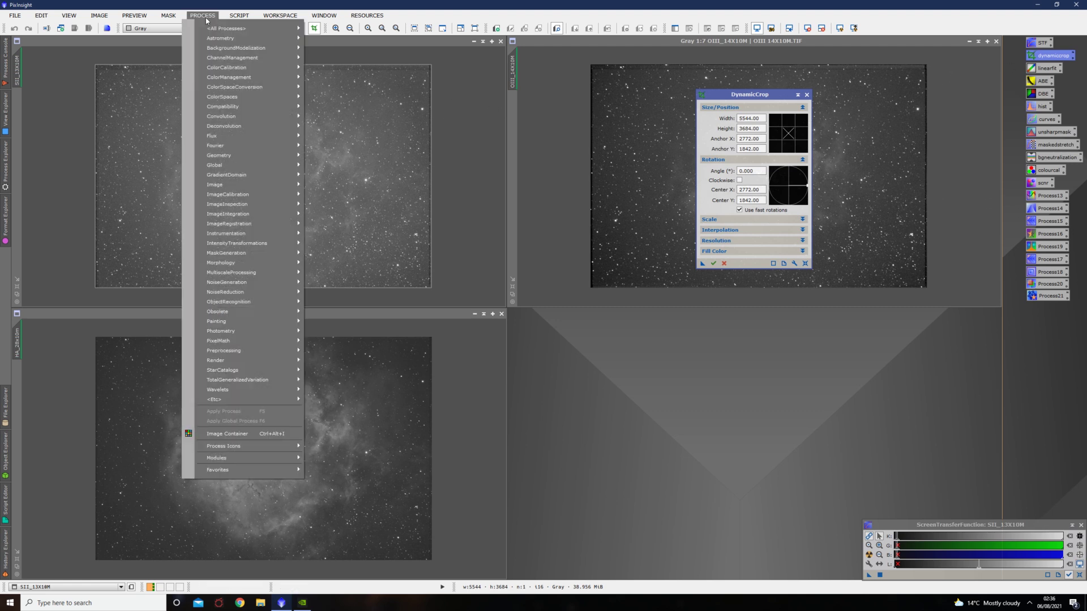
pyautogui.moveTo(229, 30)
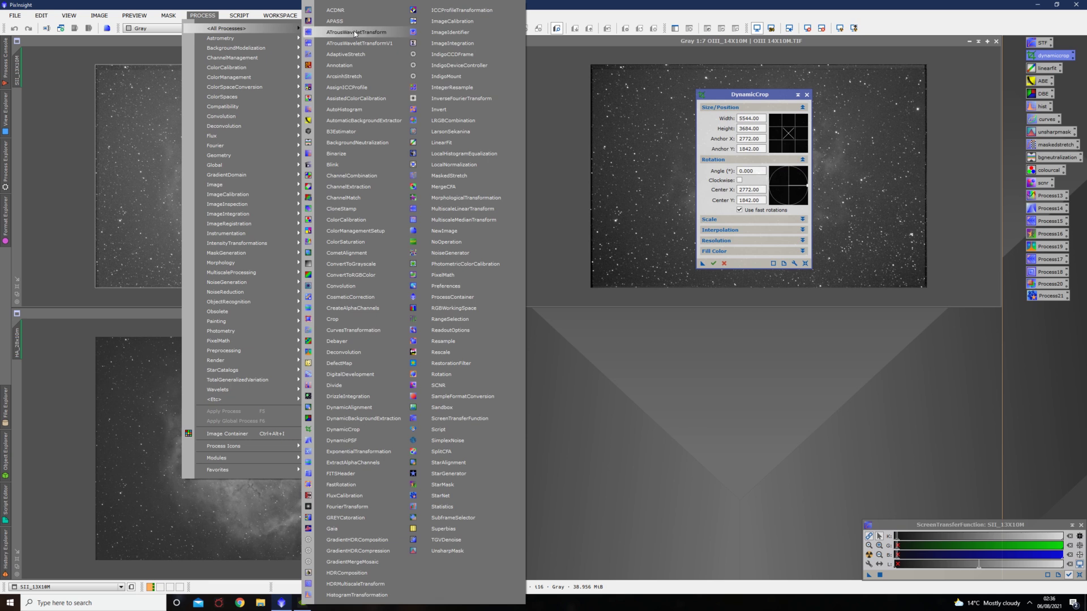
pyautogui.click(246, 6)
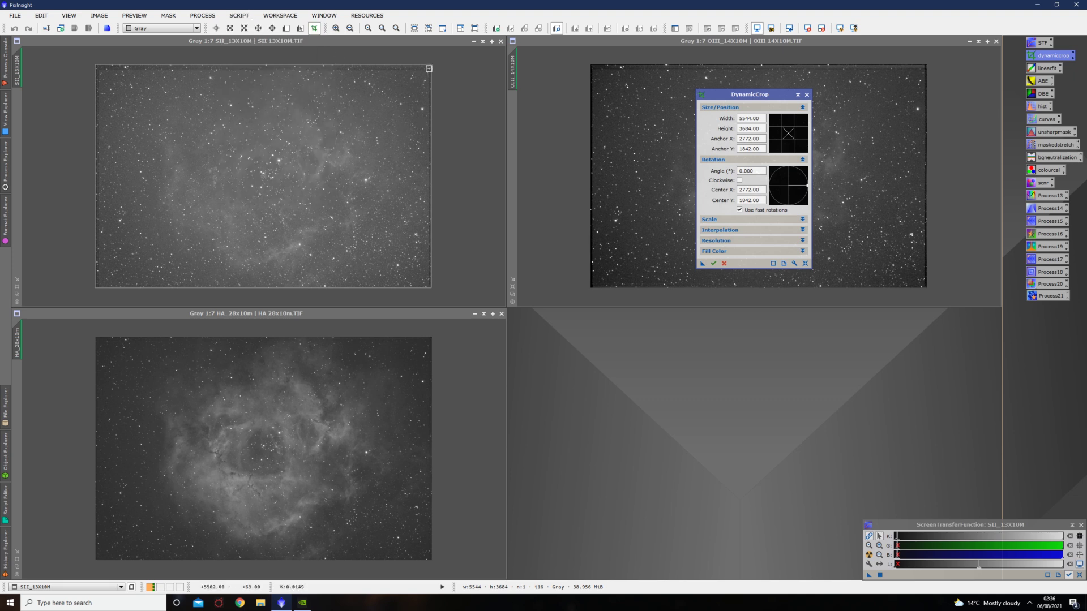
# Shrink the SII crop frame to about 5257 × 3432 px, excluding the dark borders on all sides
pyautogui.moveTo(430, 66); pyautogui.dragTo(423, 73)
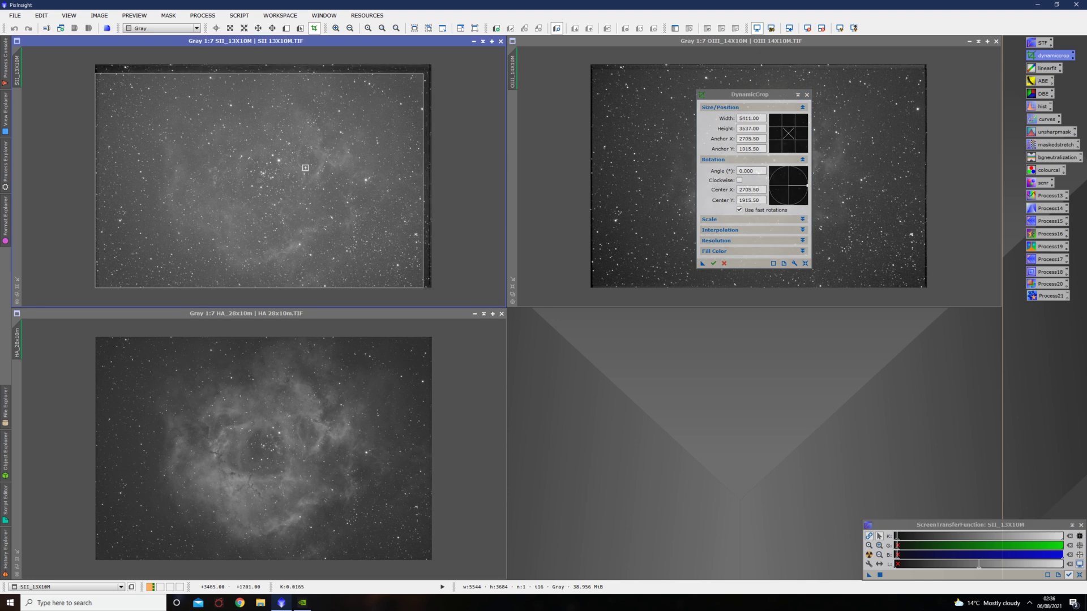
pyautogui.moveTo(96, 289); pyautogui.dragTo(105, 282)
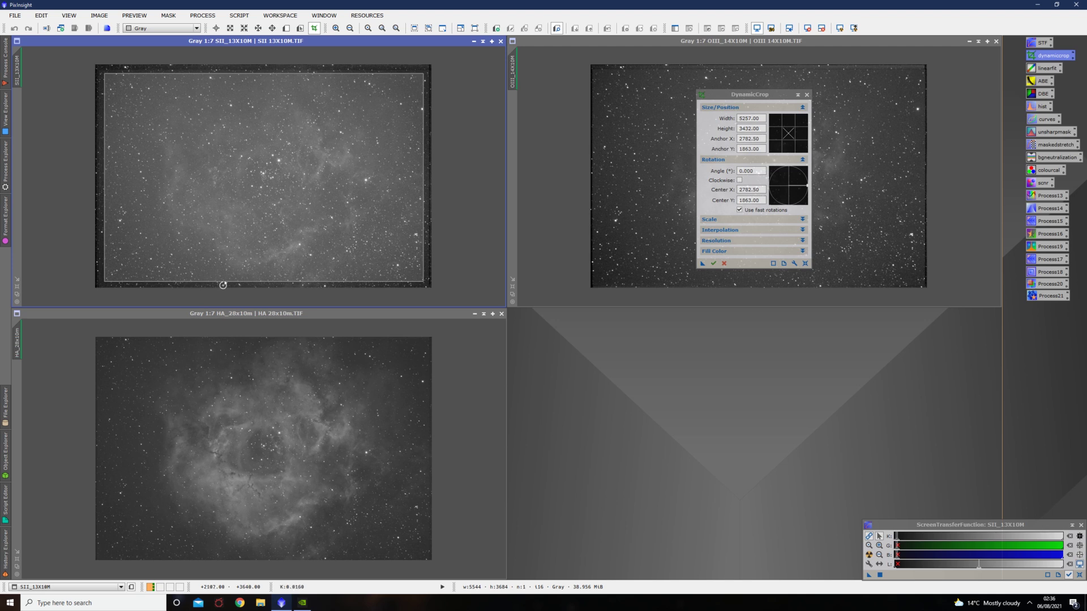
pyautogui.moveTo(753, 94); pyautogui.dragTo(571, 323)
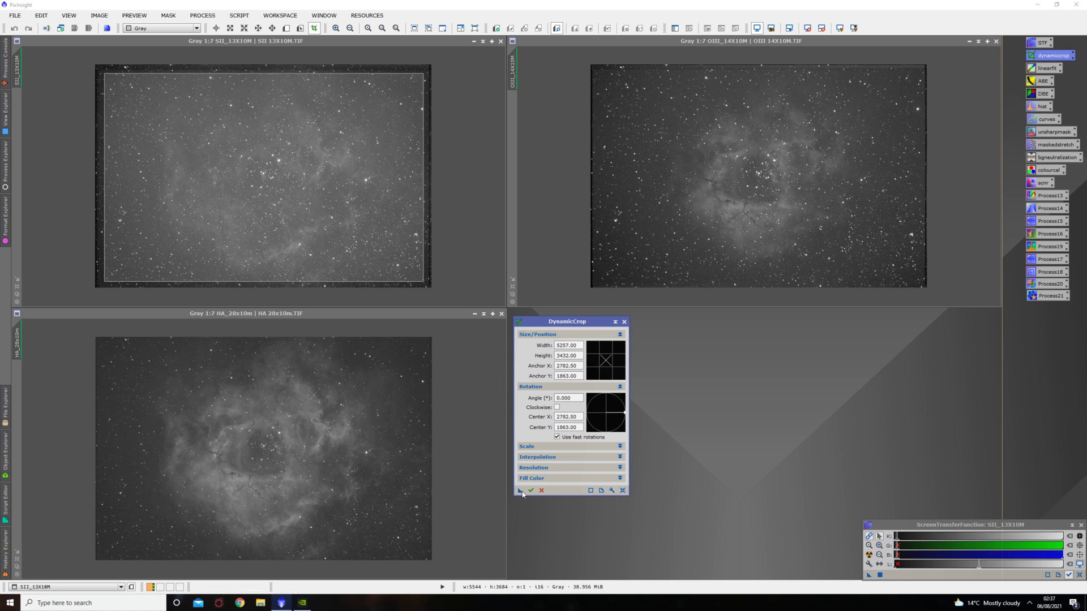
# Apply the same DynamicCrop to the HA, OIII and SII images and close the process
pyautogui.moveTo(521, 491); pyautogui.dragTo(371, 453)
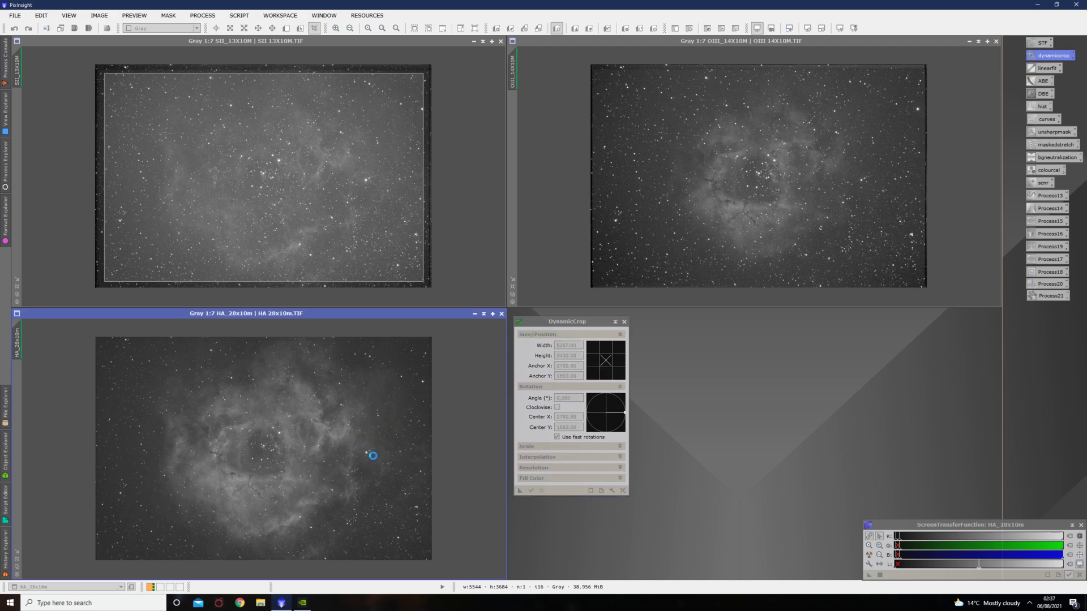
pyautogui.moveTo(520, 492); pyautogui.dragTo(725, 216)
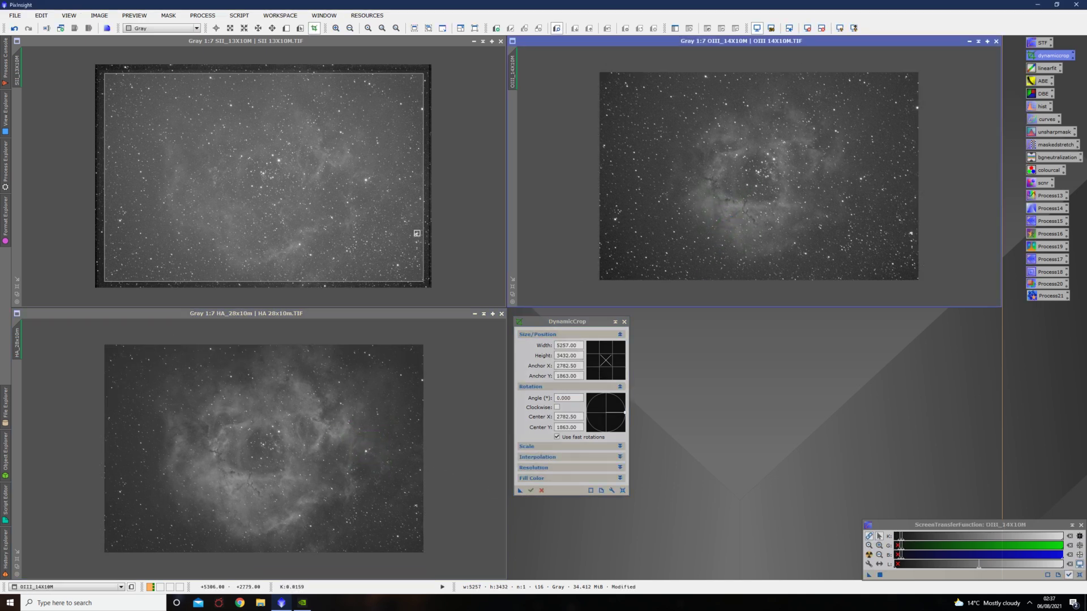
pyautogui.click(531, 491)
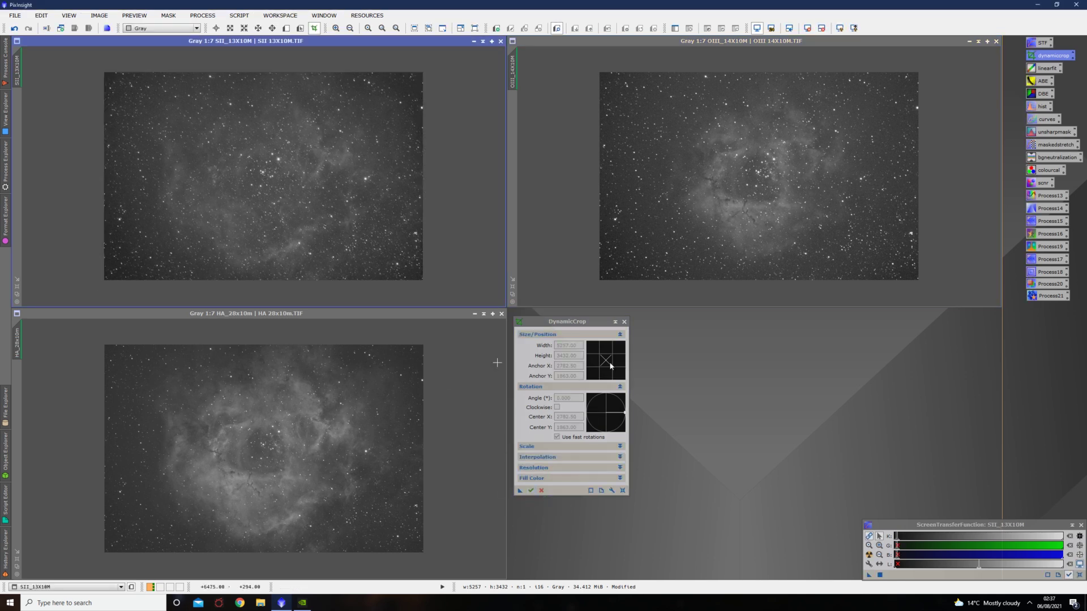
pyautogui.click(624, 321)
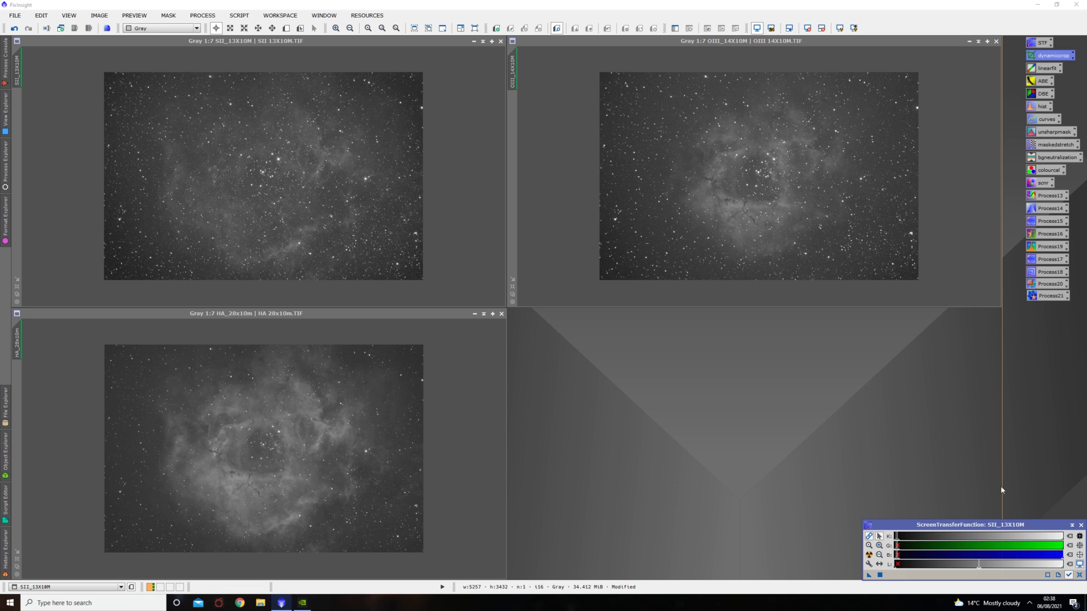
# Transfer the SII image's ScreenTransferFunction stretch into a HistogramTransformation process
pyautogui.doubleClick(1042, 108)
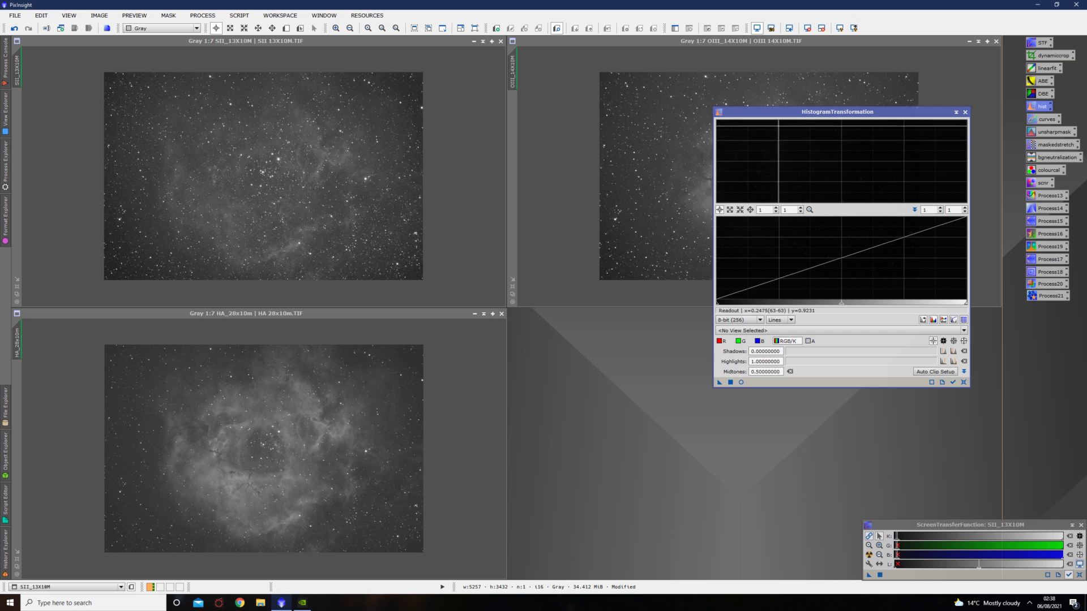
pyautogui.moveTo(784, 115); pyautogui.dragTo(559, 182)
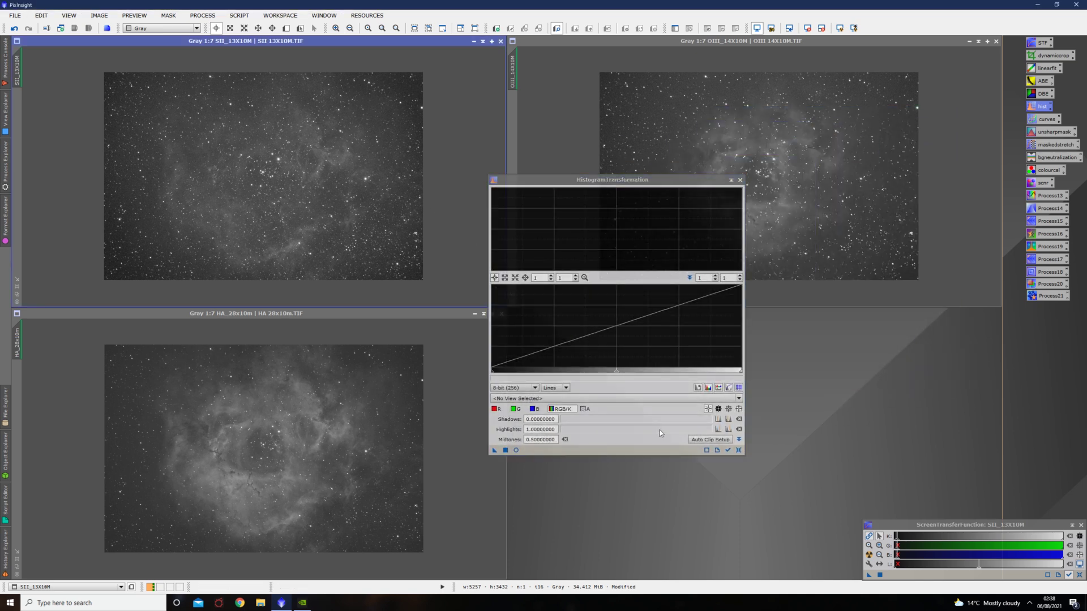
pyautogui.moveTo(866, 577); pyautogui.dragTo(598, 453)
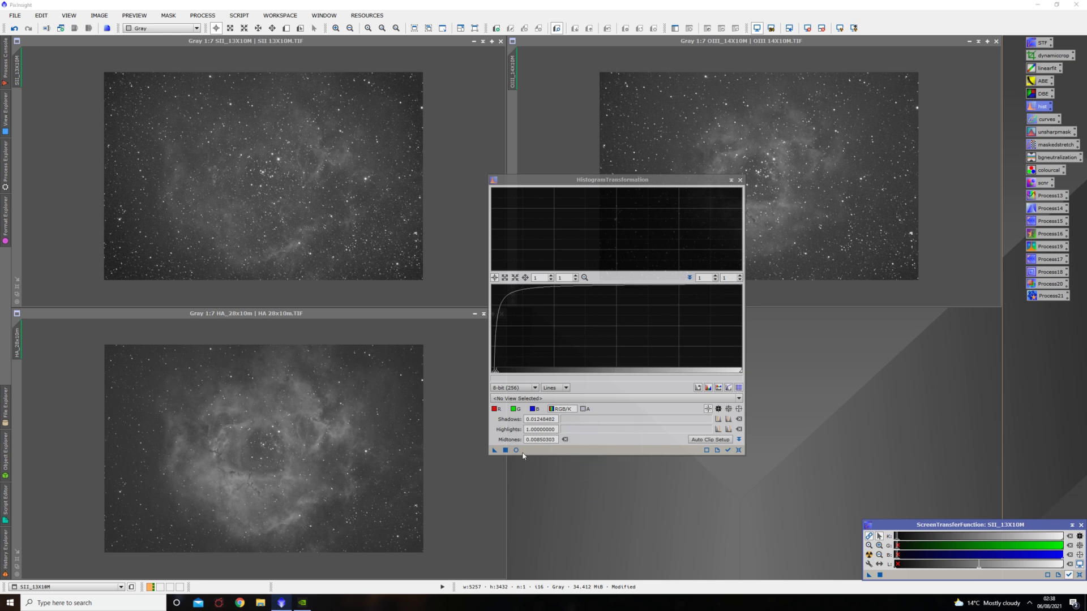
pyautogui.click(494, 453)
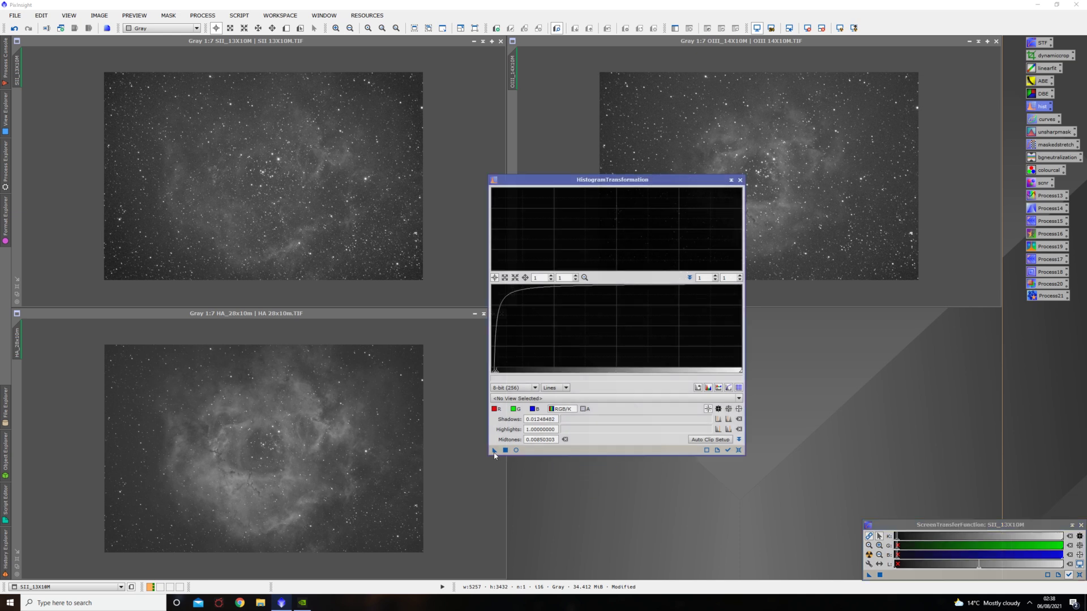
# Apply the HistogramTransformation stretch to the SII image and reset both the HistogramTransformation and its screen stretch
pyautogui.moveTo(494, 455); pyautogui.dragTo(402, 242)
pyautogui.moveTo(368, 227); pyautogui.dragTo(374, 229)
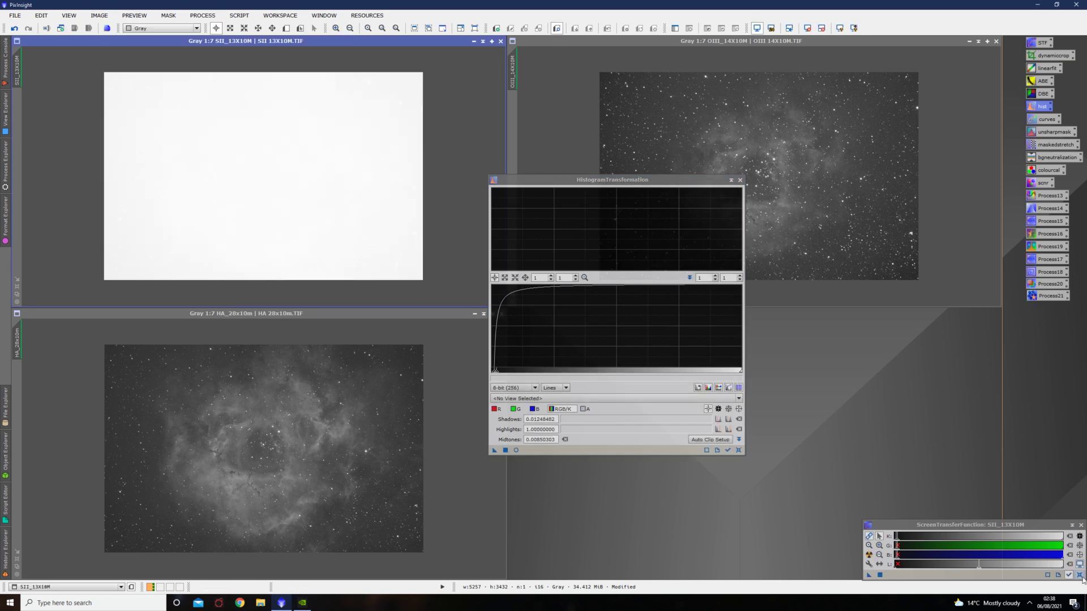
pyautogui.click(738, 450)
pyautogui.click(1079, 575)
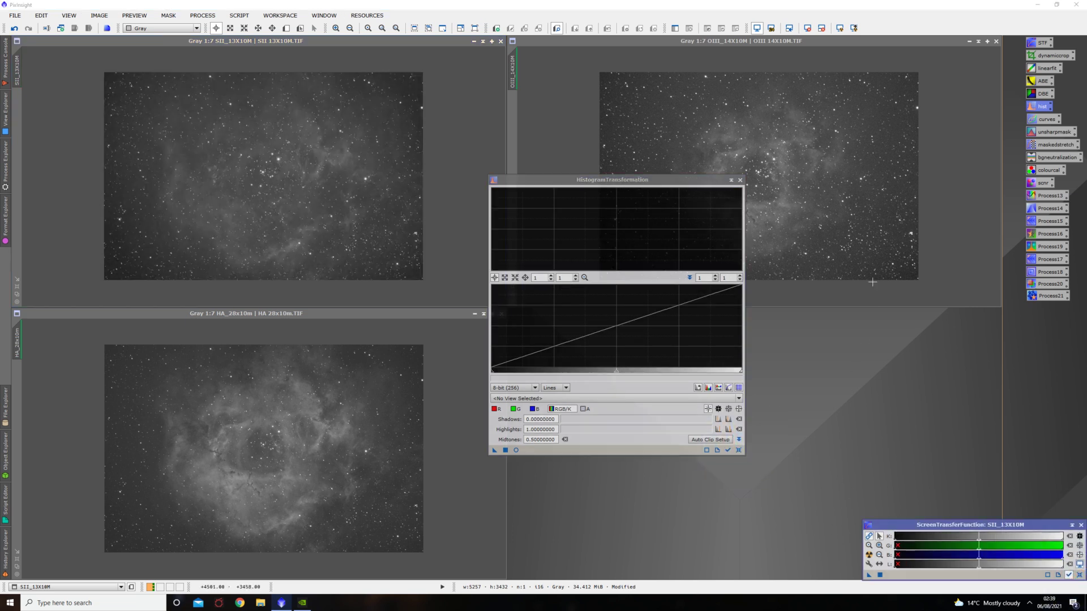
# Stretch the OIII image permanently with its own ScreenTransferFunction values through HistogramTransformation, resetting both processes
pyautogui.click(928, 219)
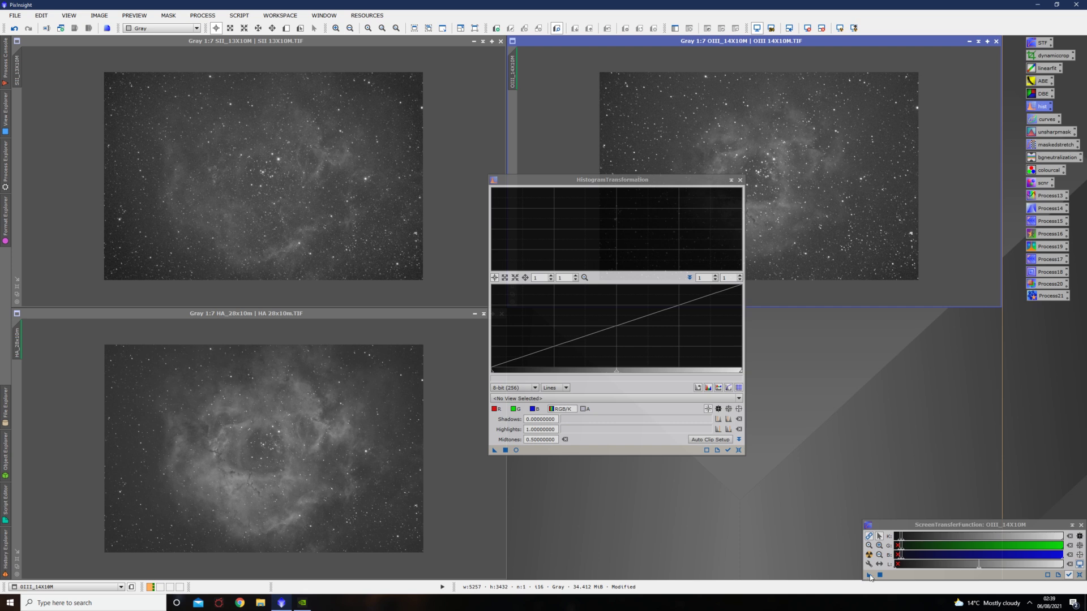
pyautogui.moveTo(870, 576); pyautogui.dragTo(638, 450)
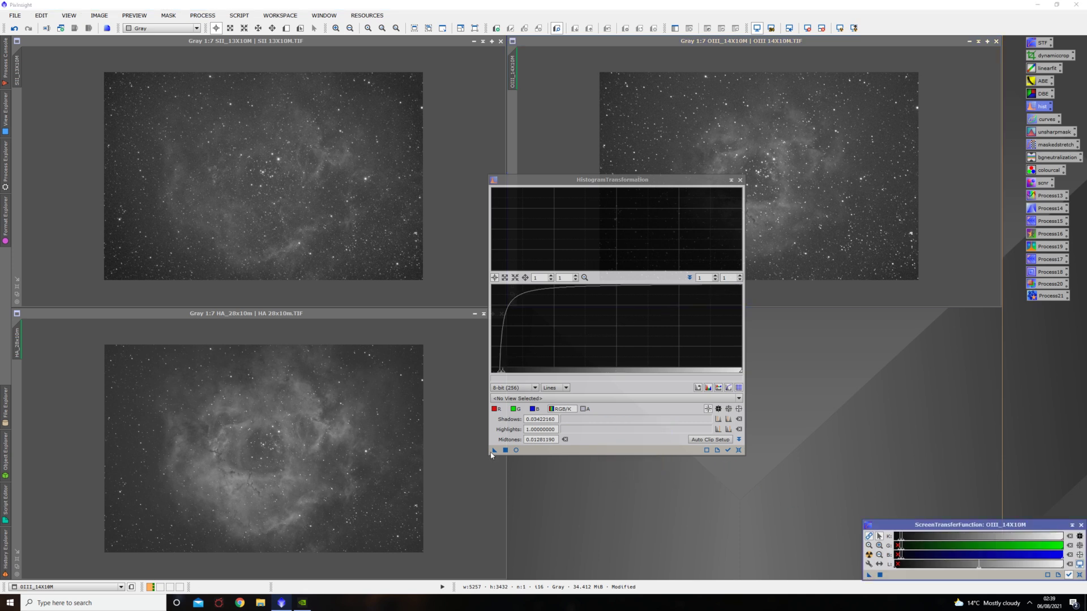
pyautogui.moveTo(493, 450); pyautogui.dragTo(817, 225)
pyautogui.click(738, 450)
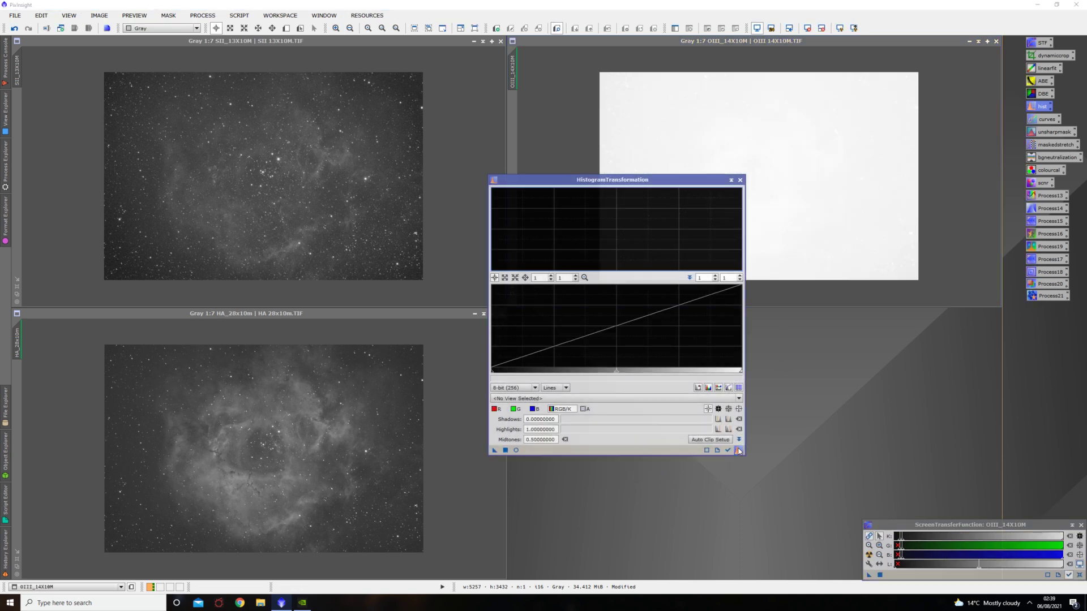
pyautogui.click(1079, 574)
# Stretch the HA image permanently with its own ScreenTransferFunction values, reset both processes and close HistogramTransformation
pyautogui.click(498, 461)
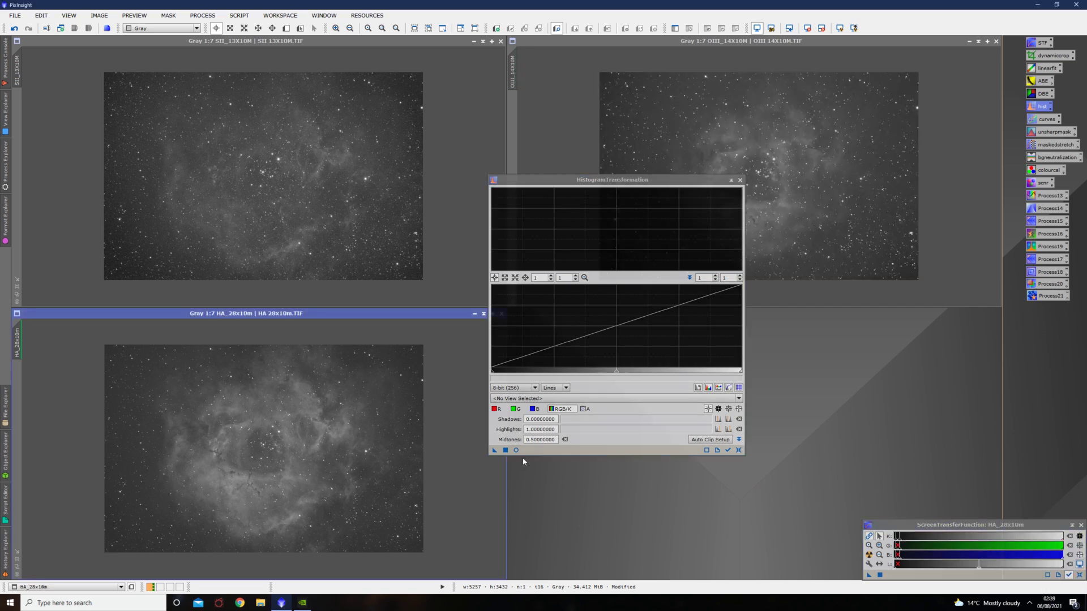
pyautogui.moveTo(867, 576); pyautogui.dragTo(592, 455)
pyautogui.moveTo(494, 450); pyautogui.dragTo(267, 428)
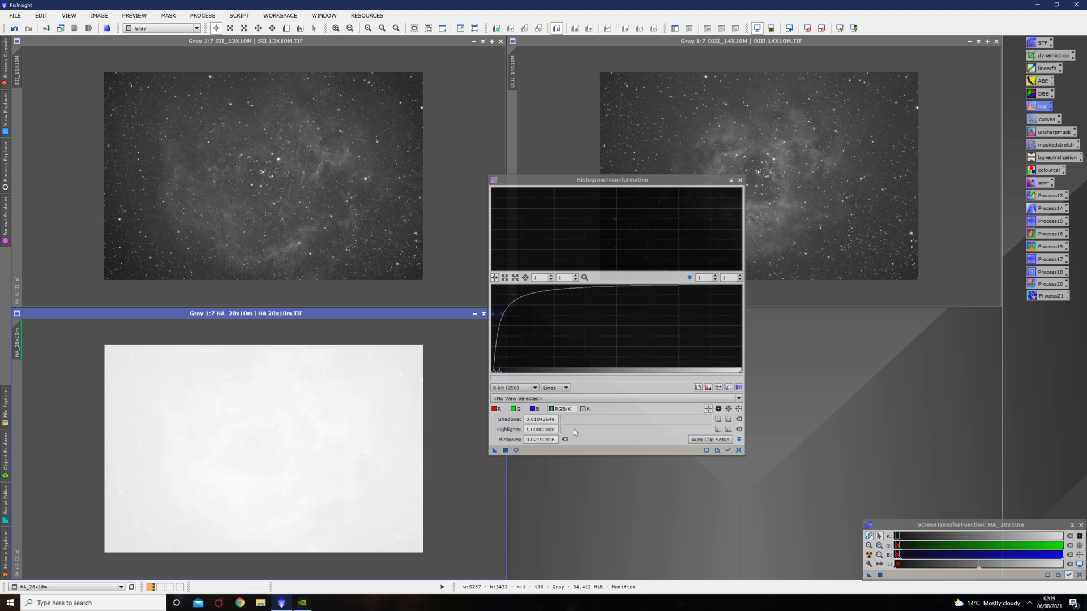
pyautogui.click(738, 449)
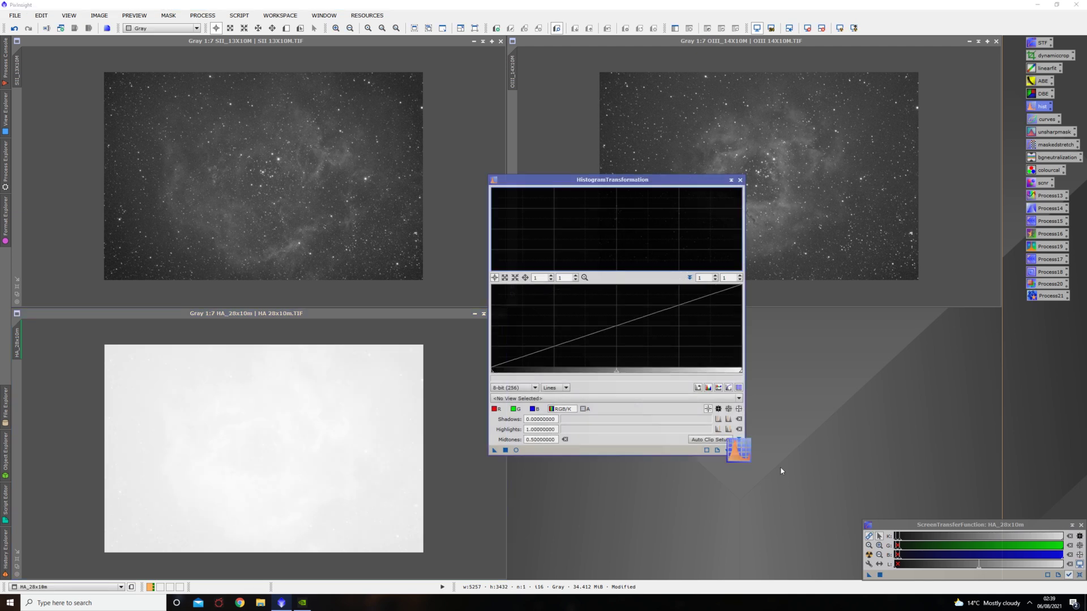
pyautogui.click(1080, 575)
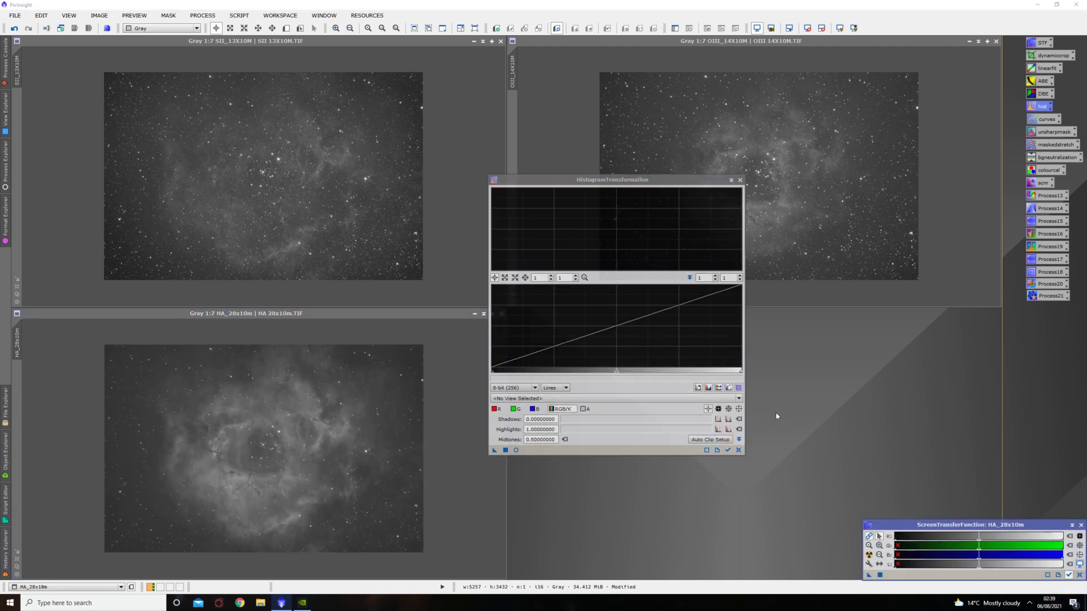
pyautogui.click(740, 180)
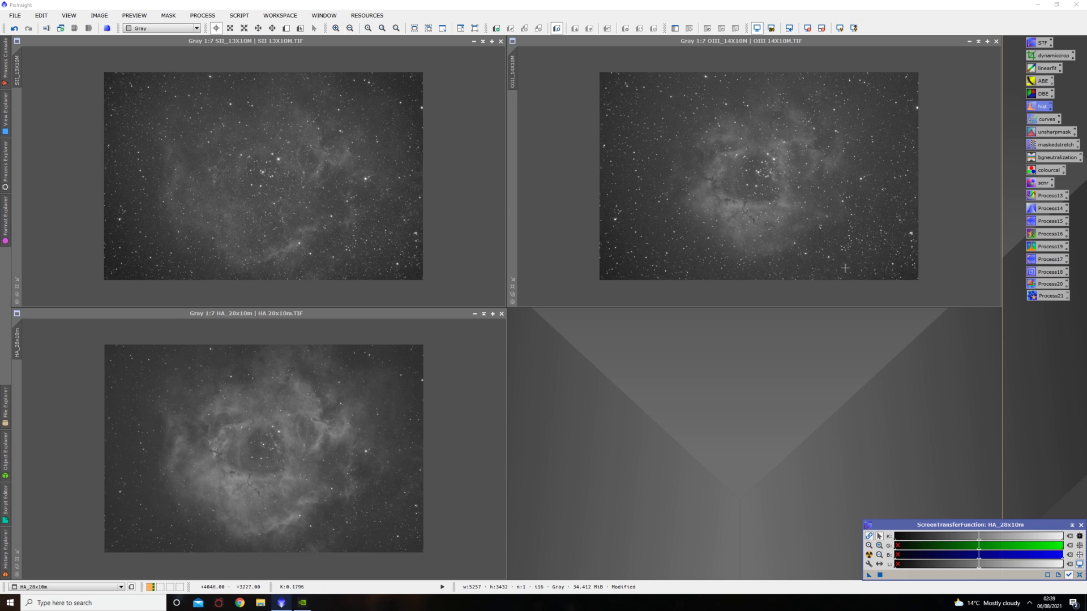
# Open the LRGBCombination process and place its window in the empty workspace area clear of the three images
pyautogui.doubleClick(1046, 284)
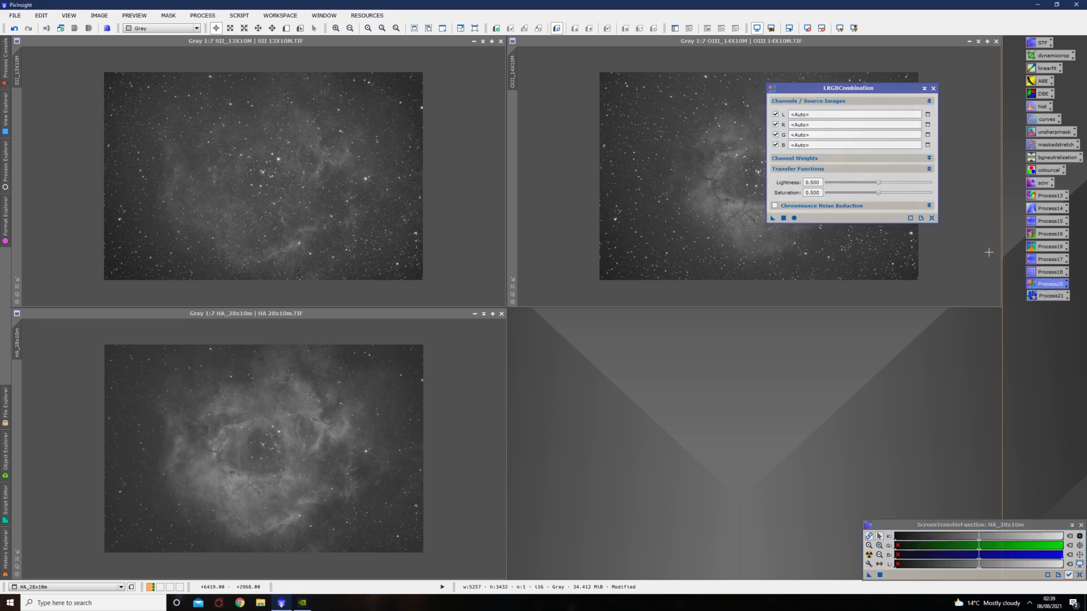
pyautogui.moveTo(876, 89); pyautogui.dragTo(623, 326)
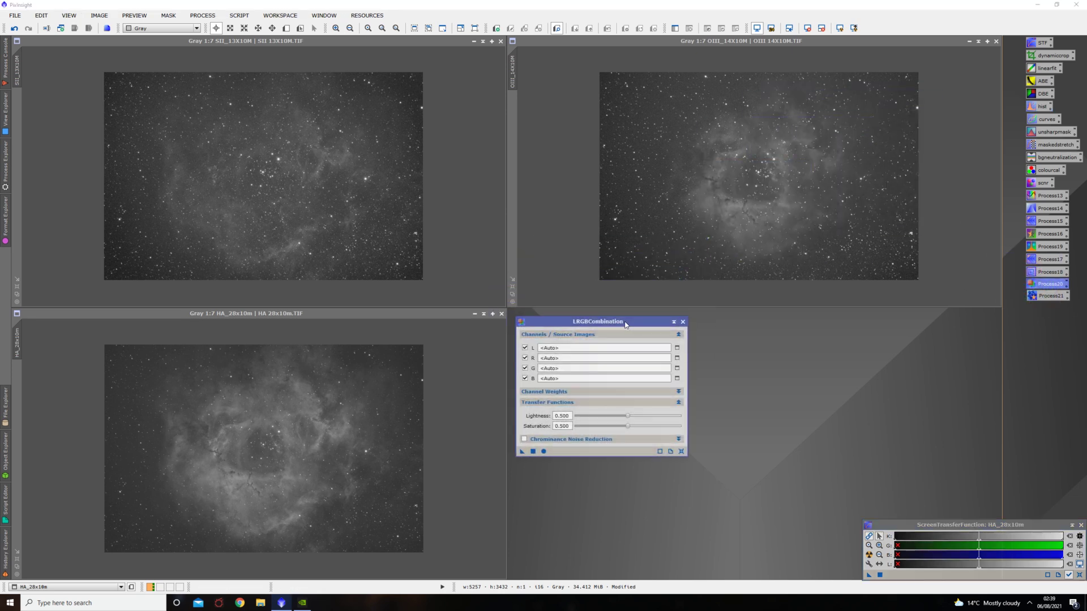
pyautogui.click(564, 351)
pyautogui.click(316, 404)
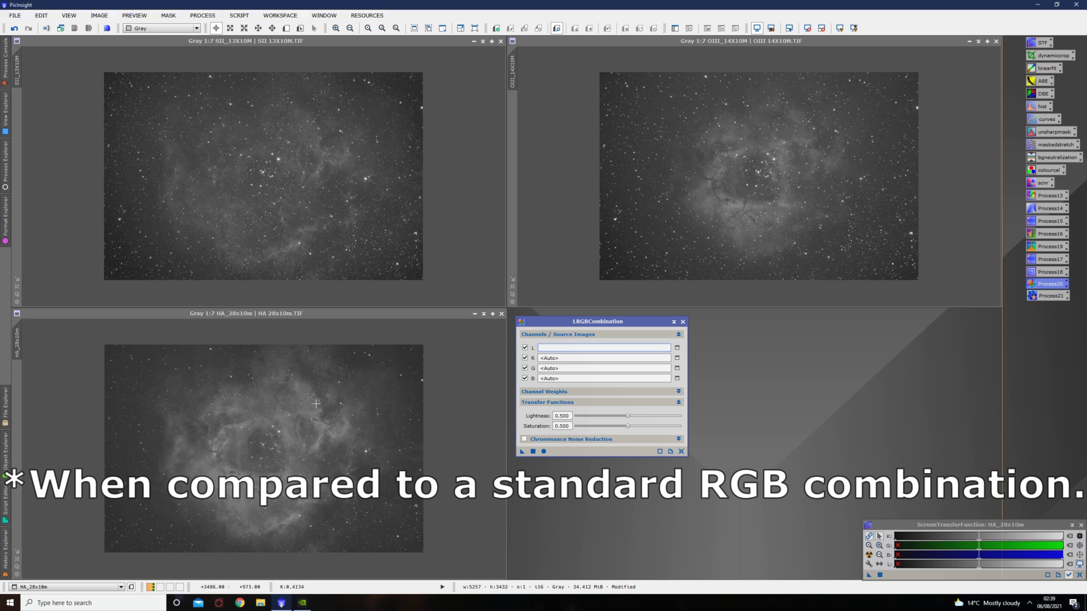
# Change the HA image's identifier to h
pyautogui.rightClick(255, 385)
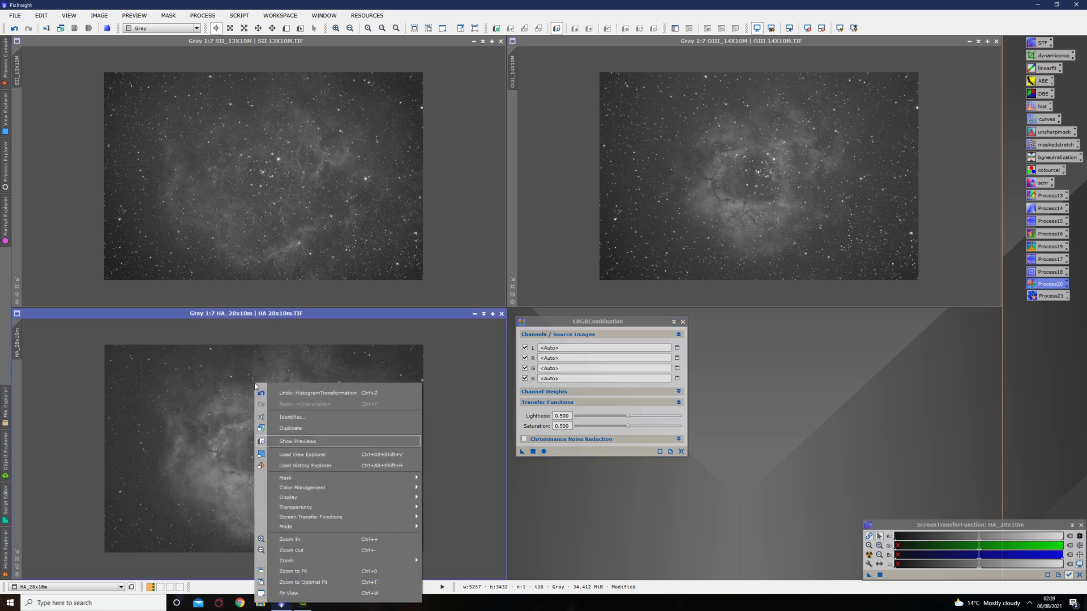
pyautogui.click(297, 417)
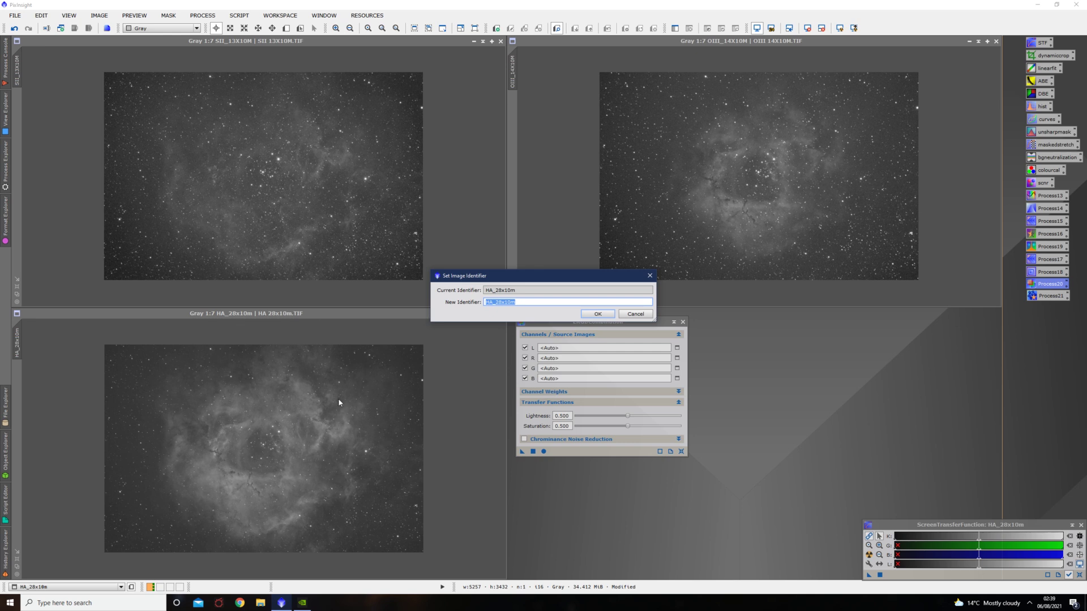
pyautogui.write('h')
pyautogui.click(598, 314)
# Change the SII image's identifier to s
pyautogui.rightClick(317, 148)
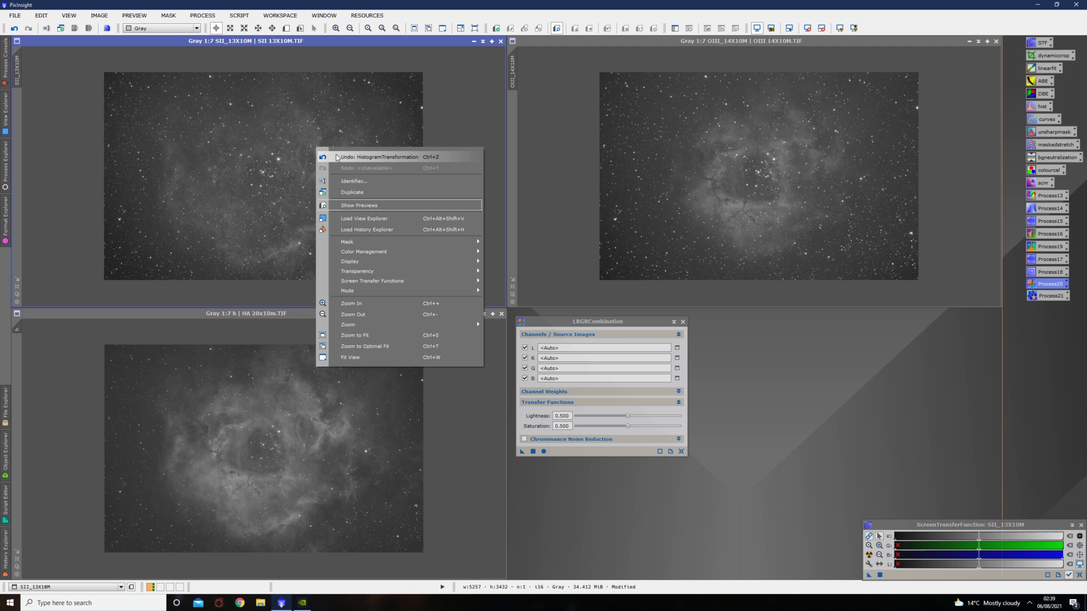
pyautogui.click(354, 181)
pyautogui.write('s')
pyautogui.click(598, 314)
# Change the OIII image's identifier to o
pyautogui.rightClick(688, 160)
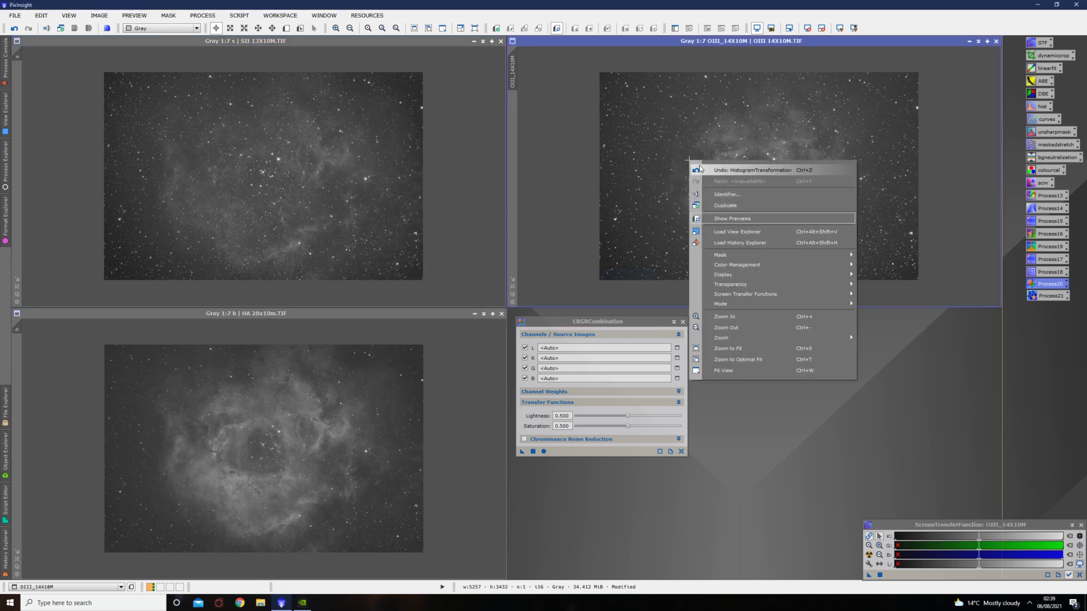
pyautogui.click(721, 195)
pyautogui.write('o')
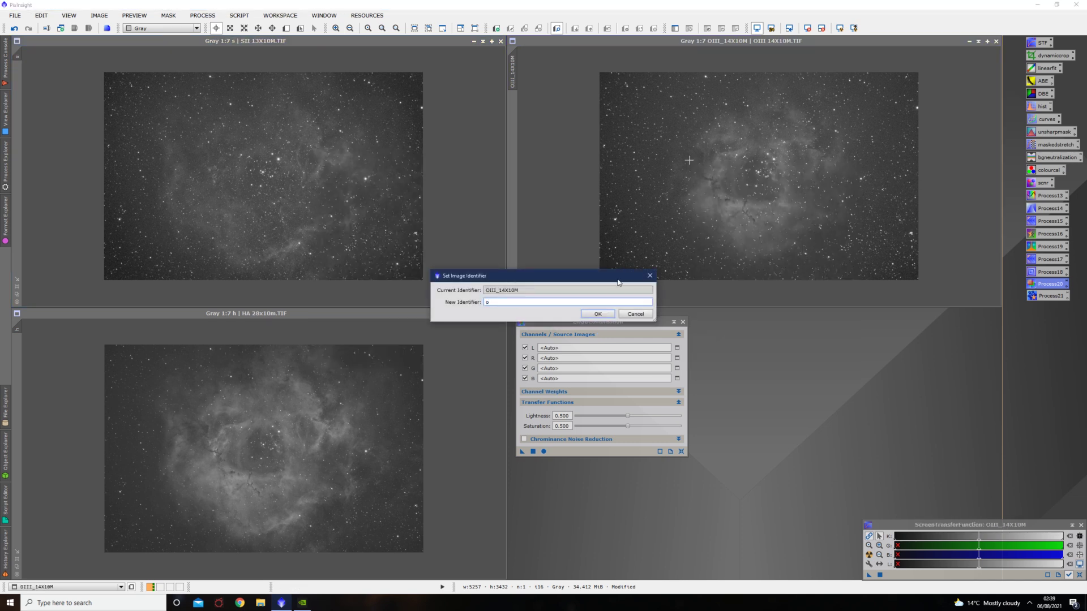
pyautogui.click(598, 314)
# Create a colour image with LRGBCombination using L = h, R = s, G = h, B = o and chrominance noise reduction enabled
pyautogui.click(564, 349)
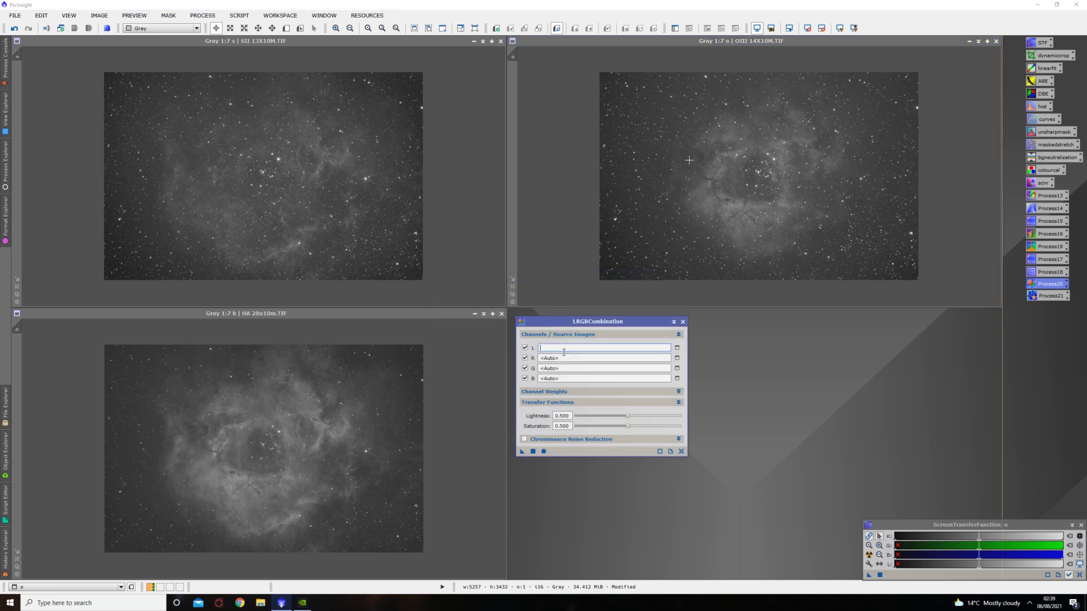
pyautogui.moveTo(616, 324); pyautogui.dragTo(616, 318)
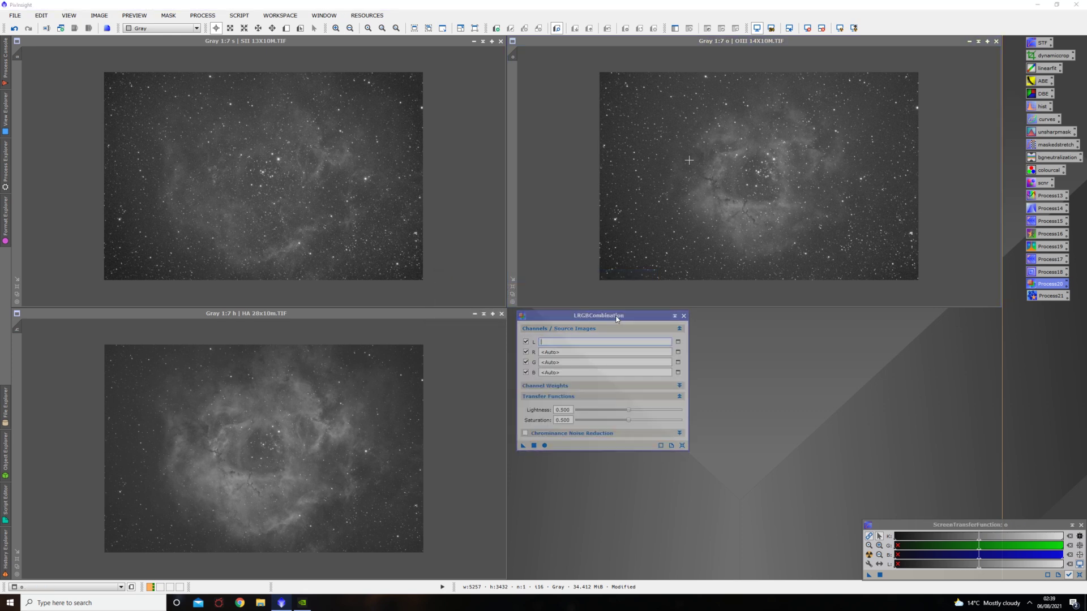
pyautogui.click(569, 352)
pyautogui.click(563, 365)
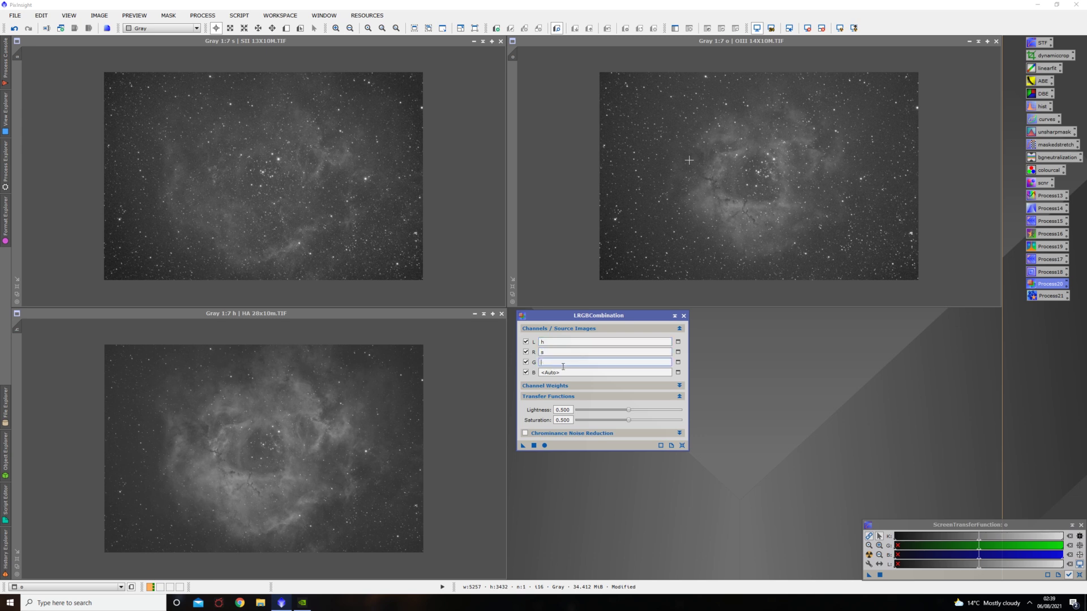
pyautogui.click(562, 373)
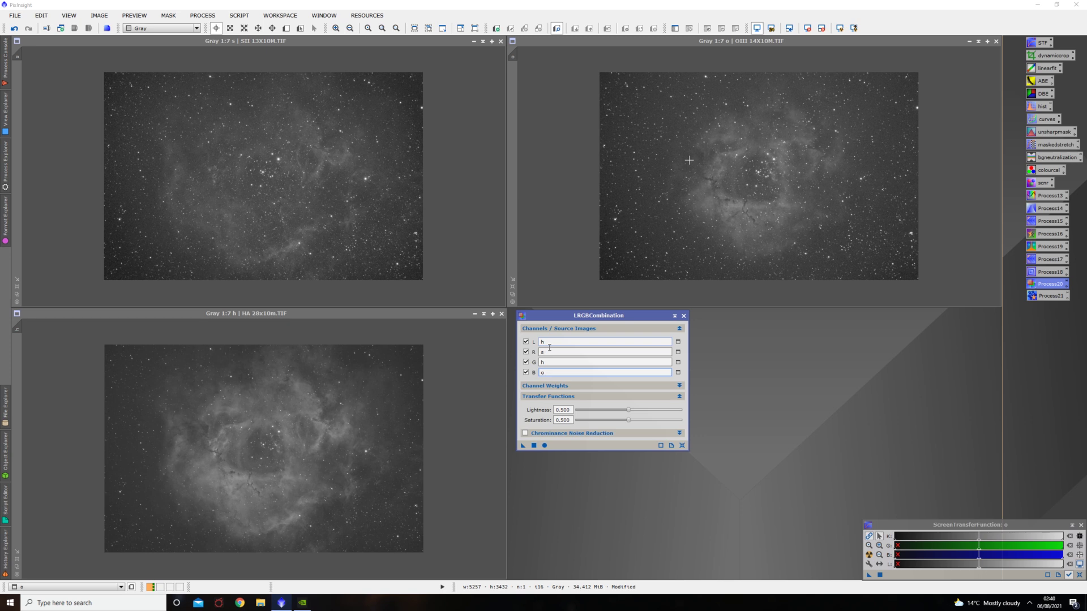
pyautogui.click(544, 446)
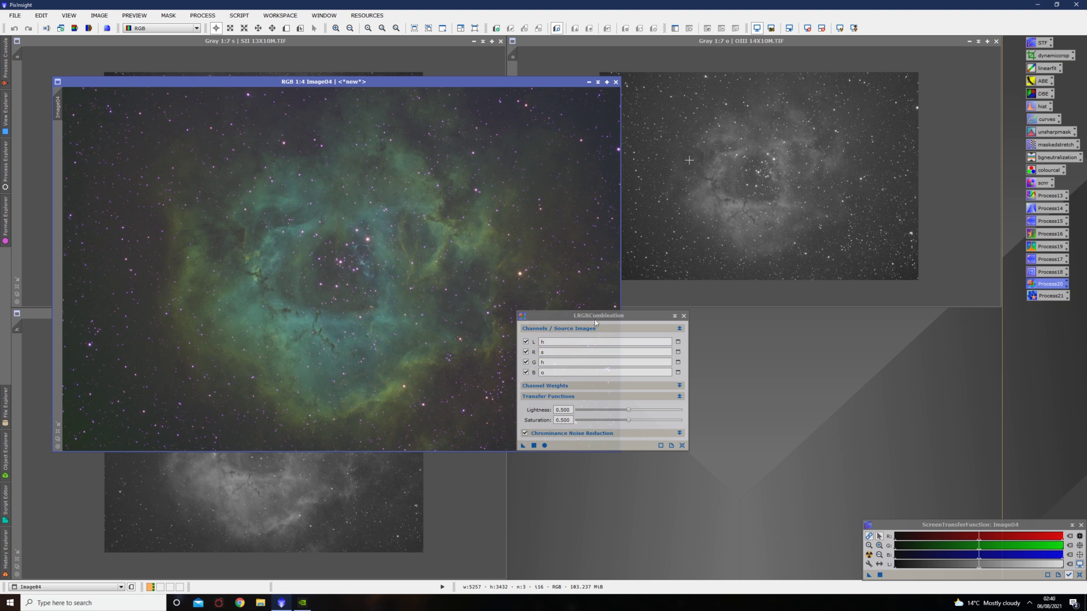
# Close the LRGBCombination process and reposition the new colour image's window in the workspace
pyautogui.moveTo(598, 318); pyautogui.dragTo(726, 309)
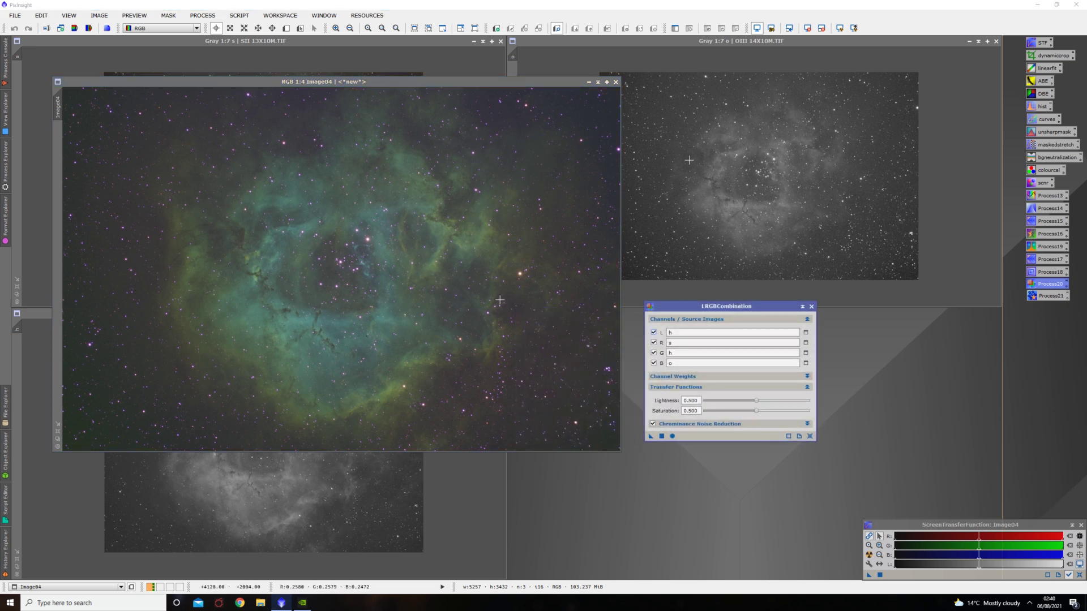
pyautogui.scroll(3, 526, 338)
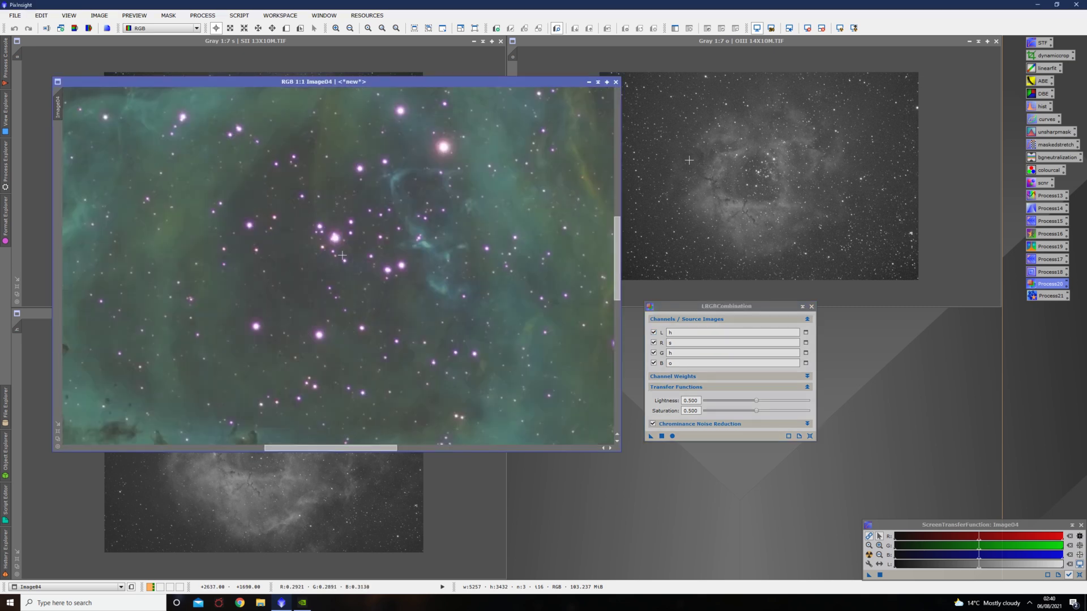
pyautogui.scroll(-1, 391, 293)
pyautogui.scroll(-2, 390, 293)
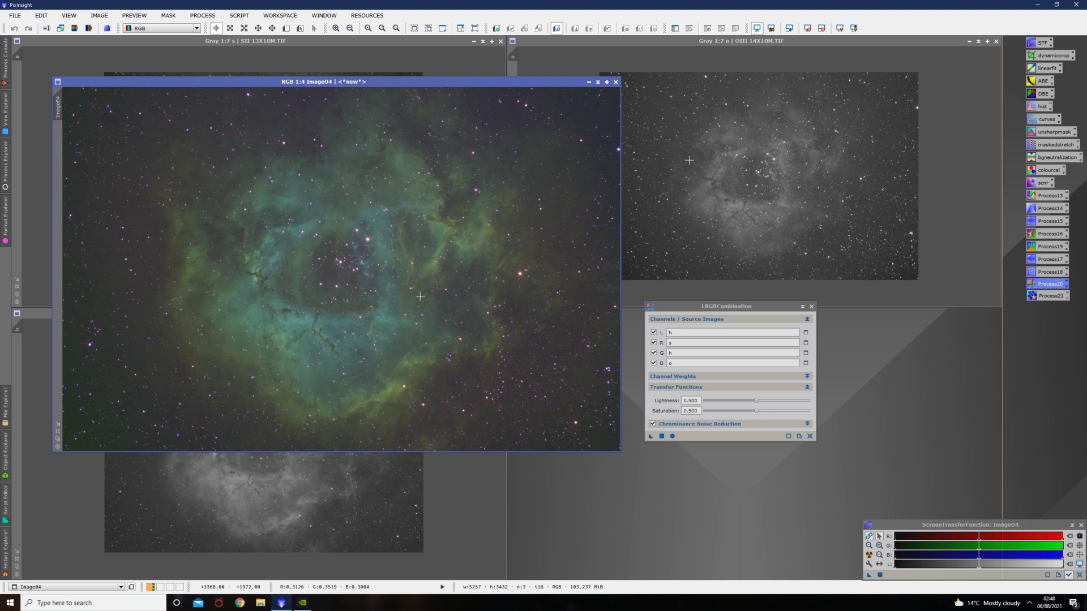
pyautogui.click(811, 307)
pyautogui.click(811, 307)
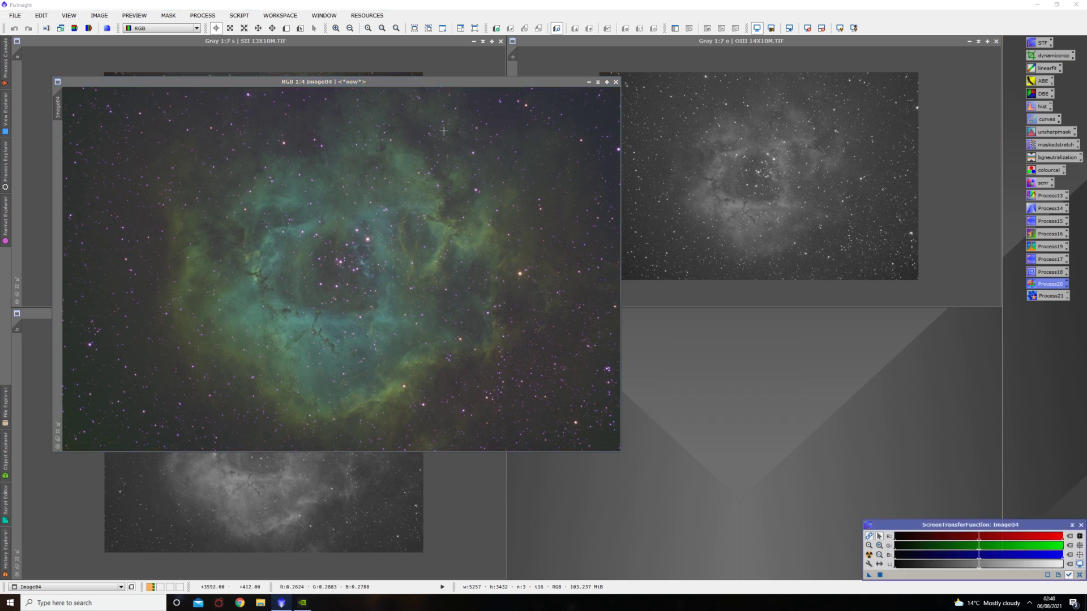
pyautogui.moveTo(155, 82); pyautogui.dragTo(228, 74)
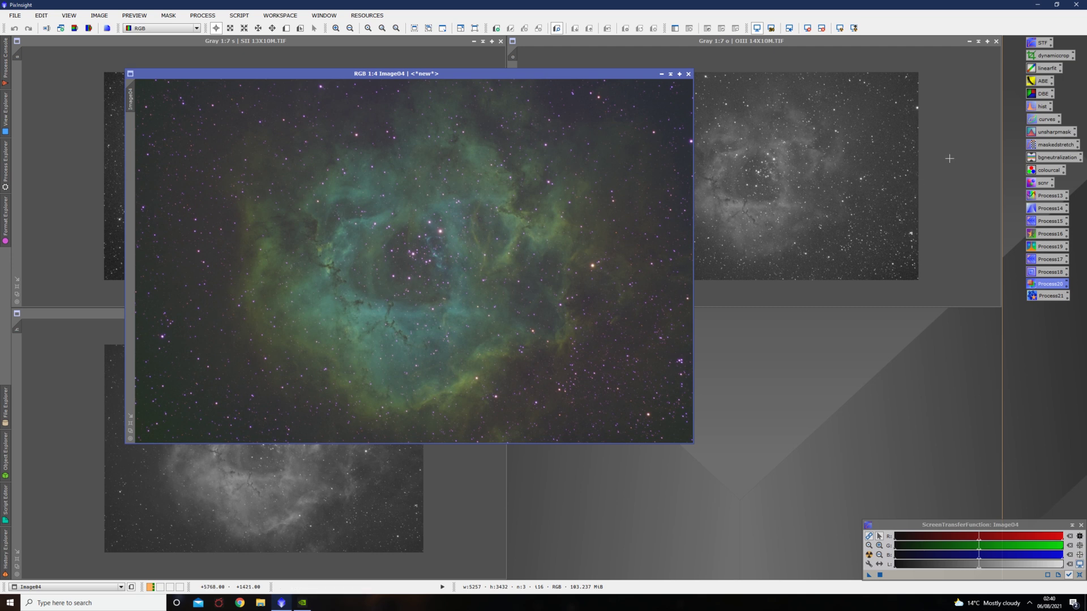
# Open DynamicBackgroundExtraction for the colour image and set target correction to Subtraction with the background model discarded
pyautogui.doubleClick(1042, 93)
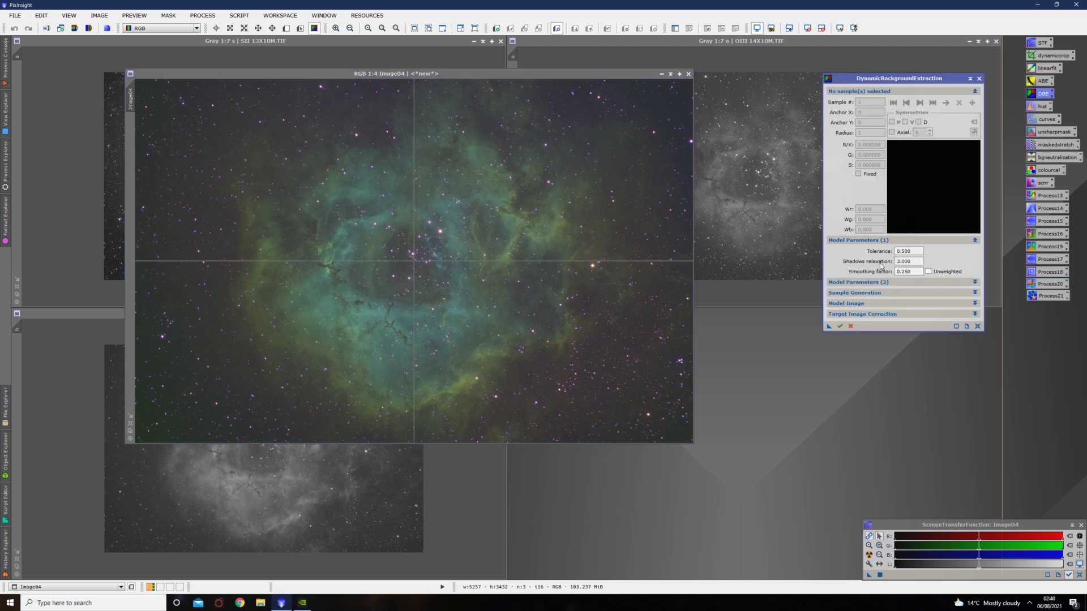
pyautogui.moveTo(896, 79); pyautogui.dragTo(814, 118)
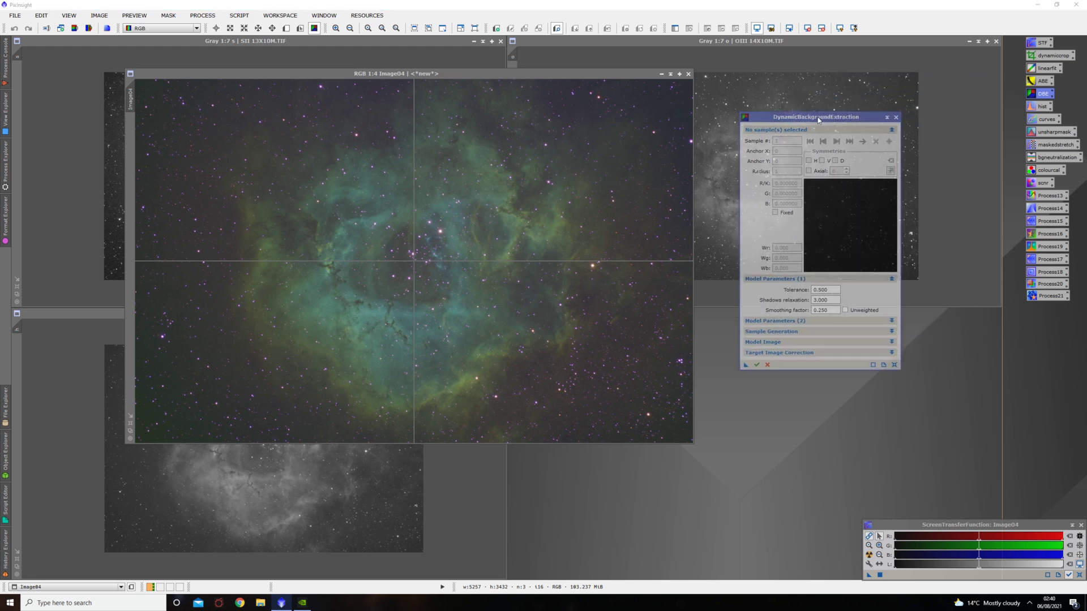
pyautogui.click(800, 353)
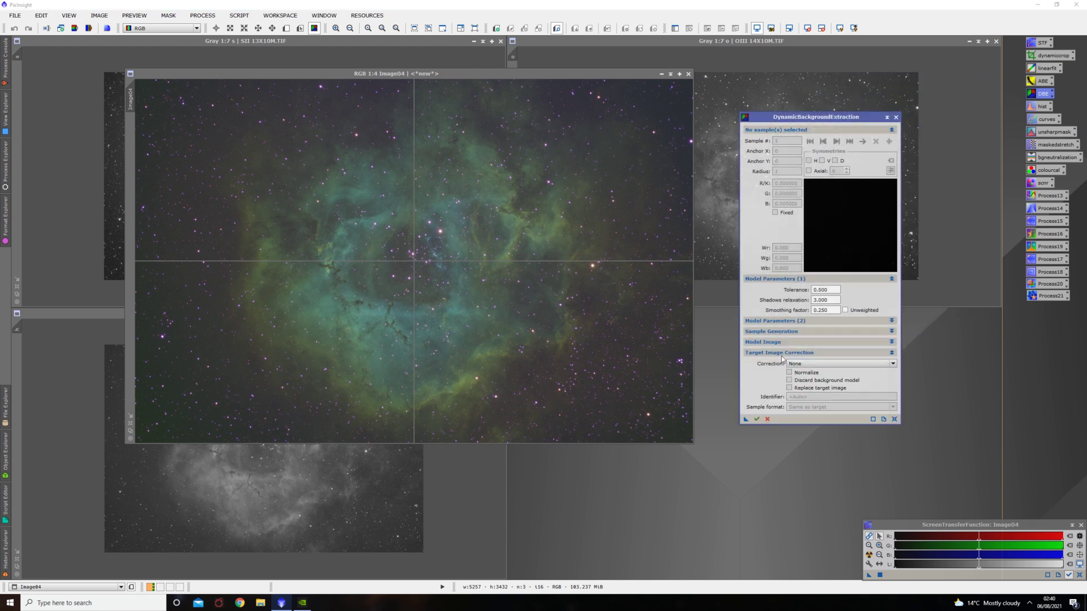
pyautogui.click(861, 365)
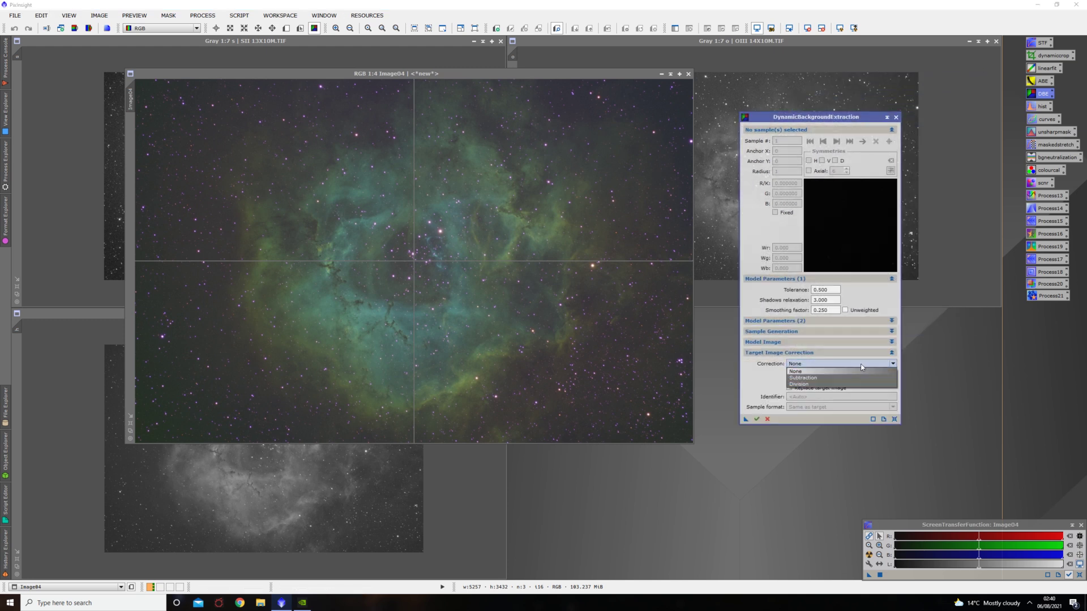
pyautogui.click(812, 379)
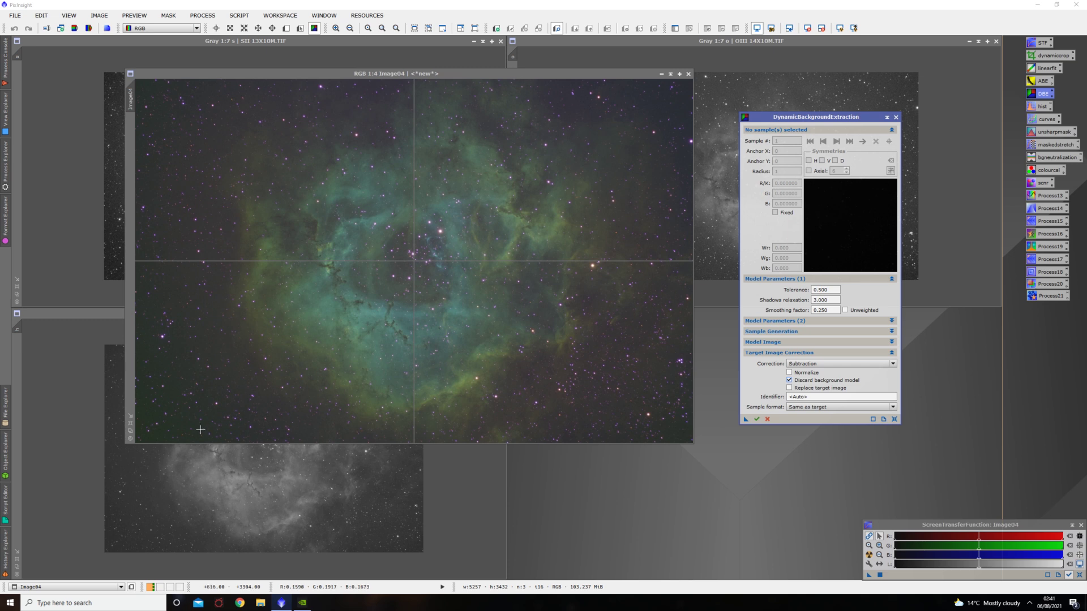
# Place background samples in the colour image's lower-left corner, diagonally toward the nebula and up the lower half of the left edge
pyautogui.click(142, 439)
pyautogui.click(162, 423)
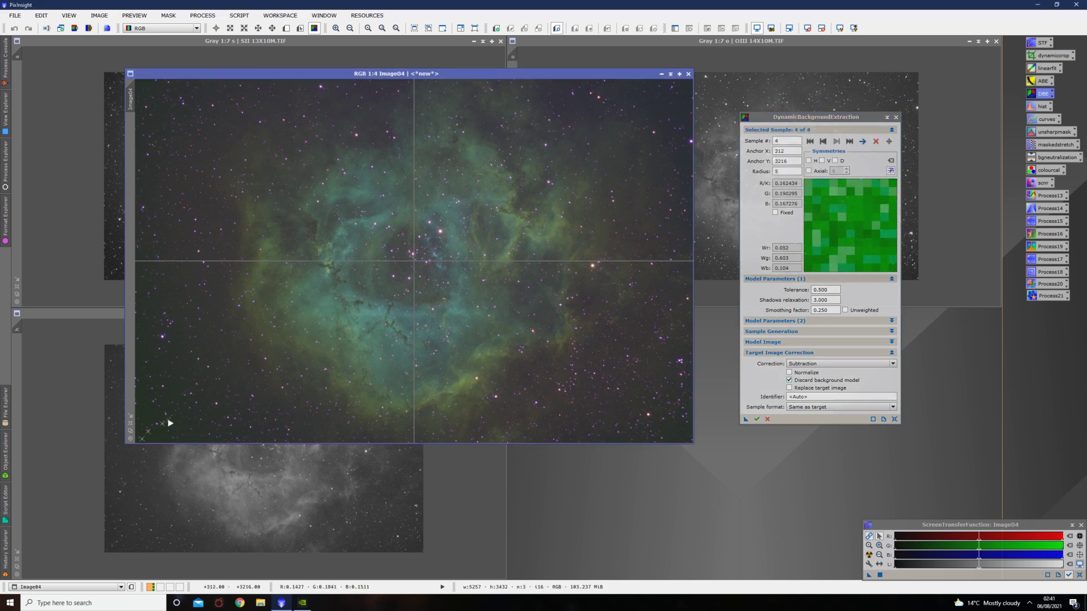
pyautogui.click(173, 416)
pyautogui.click(194, 399)
pyautogui.click(211, 387)
pyautogui.click(228, 374)
pyautogui.click(236, 369)
pyautogui.click(243, 364)
pyautogui.click(146, 426)
pyautogui.click(144, 411)
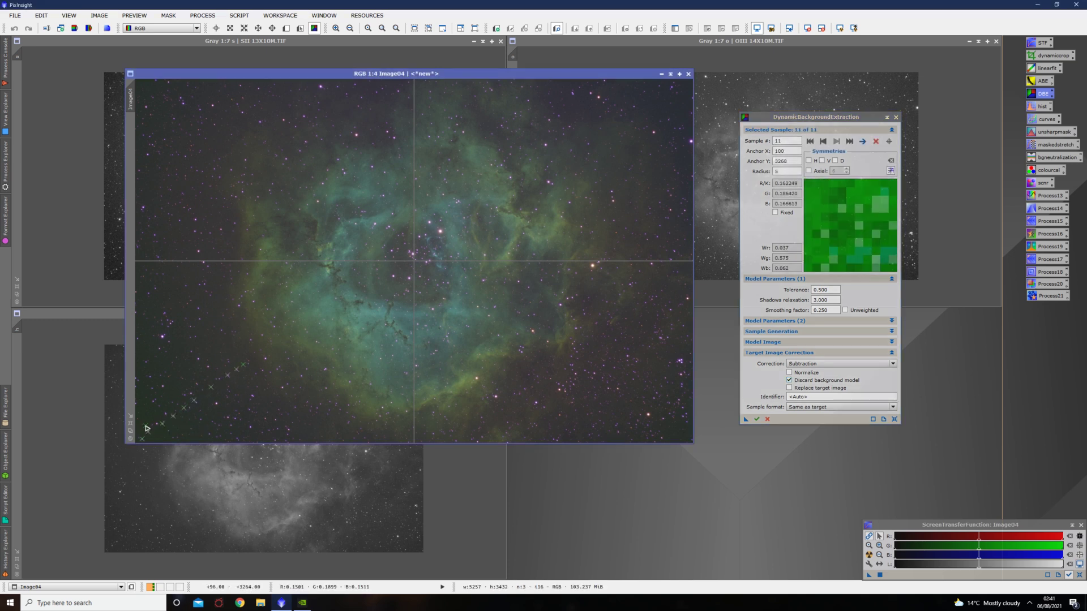
pyautogui.click(146, 391)
pyautogui.click(150, 377)
pyautogui.click(147, 352)
pyautogui.click(146, 324)
pyautogui.click(142, 304)
pyautogui.click(146, 281)
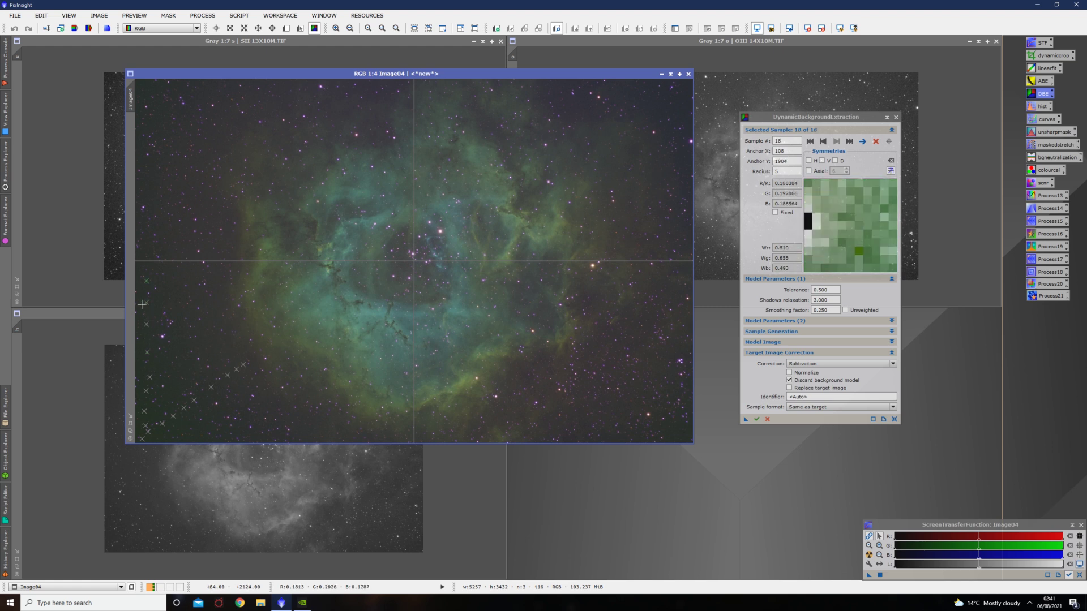
# Add background samples in the lower-left corner and along the left part of the image's bottom edge
pyautogui.click(146, 418)
pyautogui.click(149, 429)
pyautogui.click(160, 433)
pyautogui.click(166, 433)
pyautogui.click(184, 433)
pyautogui.click(211, 433)
pyautogui.click(242, 434)
pyautogui.click(278, 434)
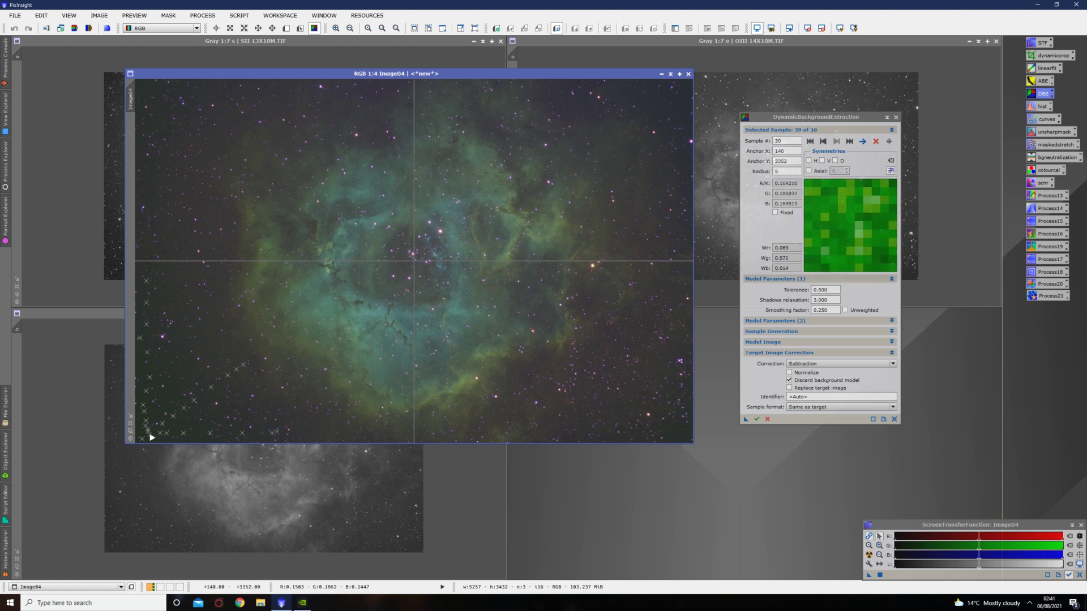
pyautogui.click(204, 440)
pyautogui.click(216, 440)
pyautogui.click(239, 441)
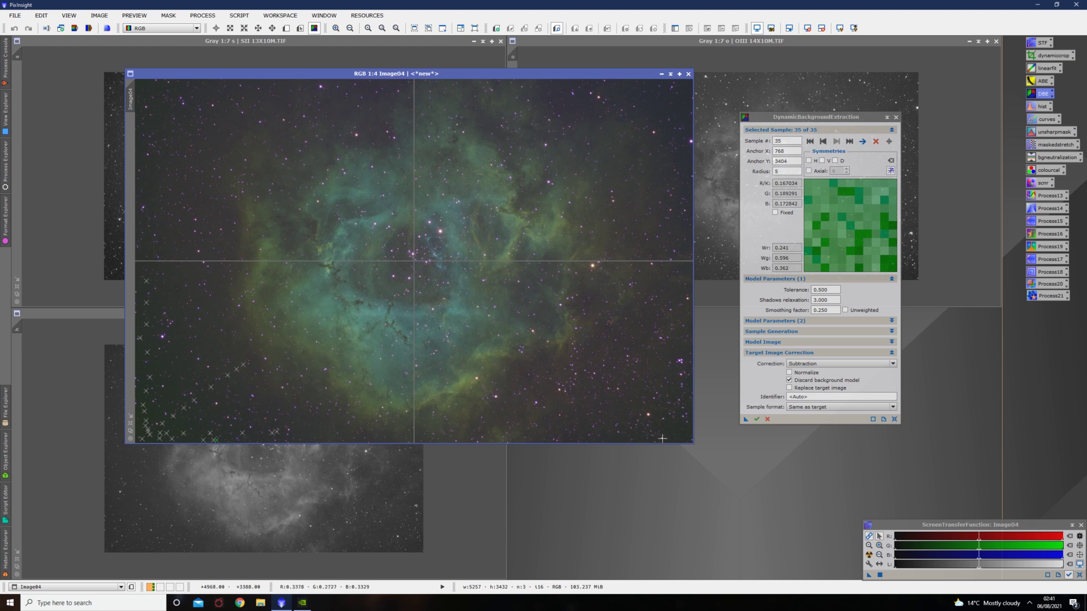
# Place background samples in the image's lower-right corner and across the starry area below and right of the nebula
pyautogui.click(688, 440)
pyautogui.click(677, 428)
pyautogui.click(665, 416)
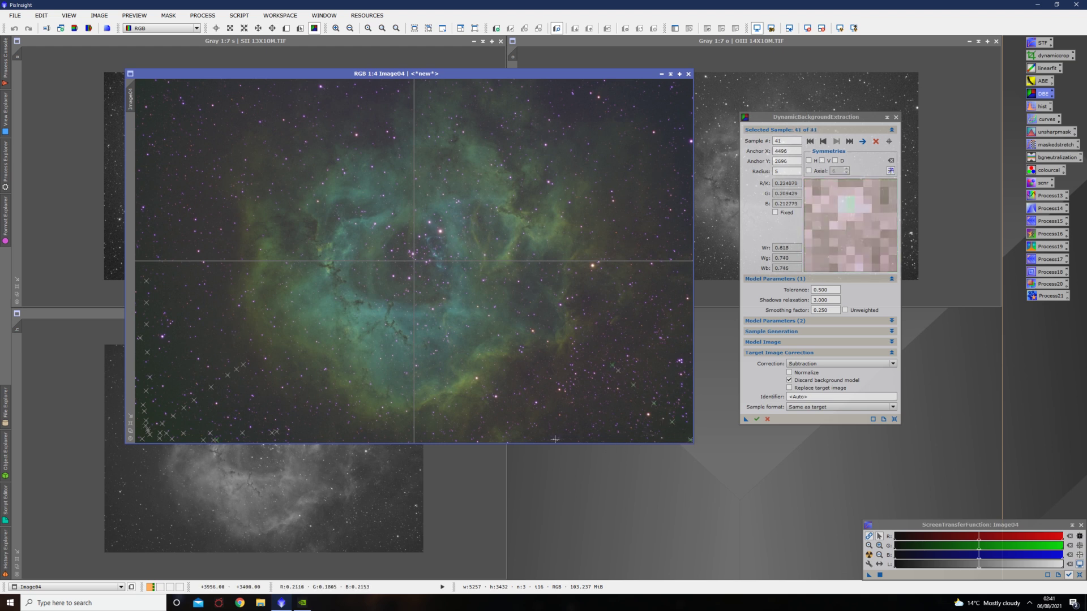
pyautogui.click(623, 361)
pyautogui.click(639, 341)
pyautogui.click(655, 312)
pyautogui.click(687, 365)
pyautogui.click(680, 408)
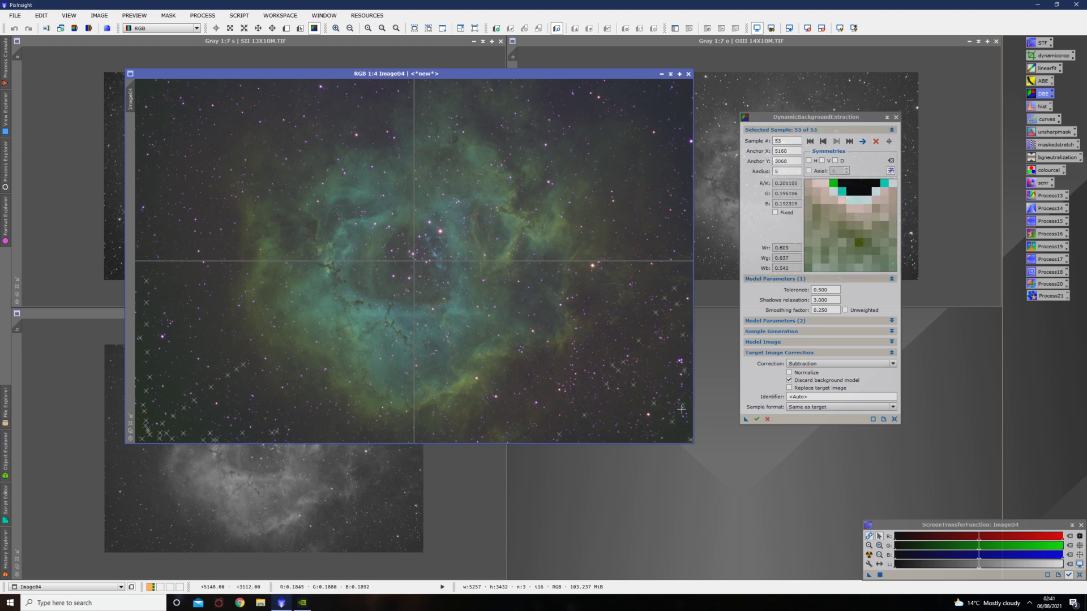
# Fill the lower-right background with more samples, from the bottom edge up toward the nebula's outer rim
pyautogui.click(672, 437)
pyautogui.click(601, 436)
pyautogui.click(574, 435)
pyautogui.click(632, 404)
pyautogui.click(649, 426)
pyautogui.click(614, 421)
pyautogui.click(628, 404)
pyautogui.click(646, 384)
pyautogui.click(671, 360)
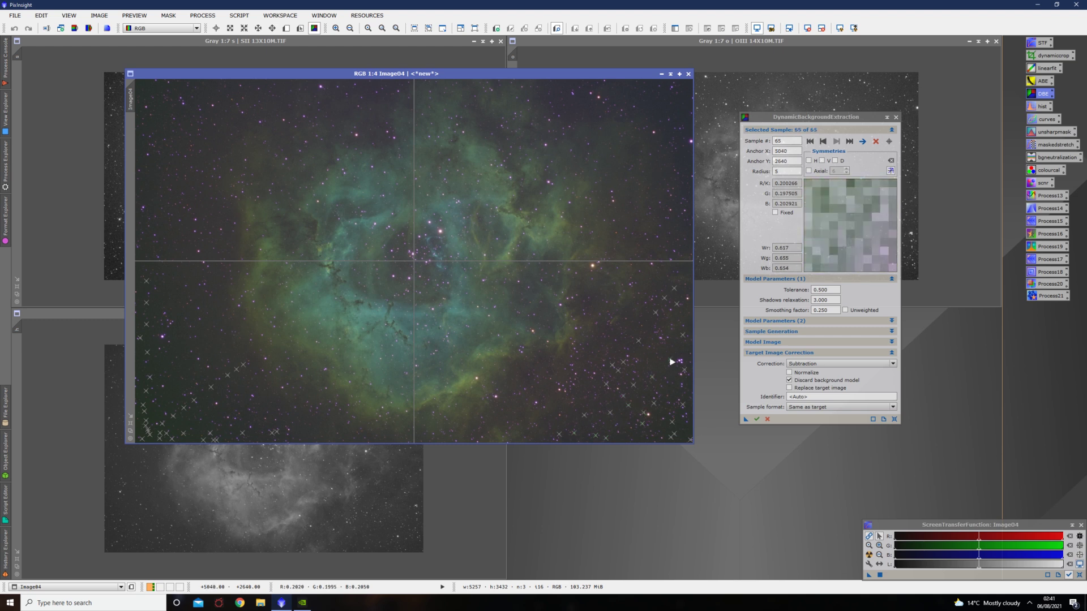
pyautogui.click(680, 368)
pyautogui.click(667, 375)
pyautogui.click(659, 391)
pyautogui.click(606, 384)
pyautogui.click(559, 410)
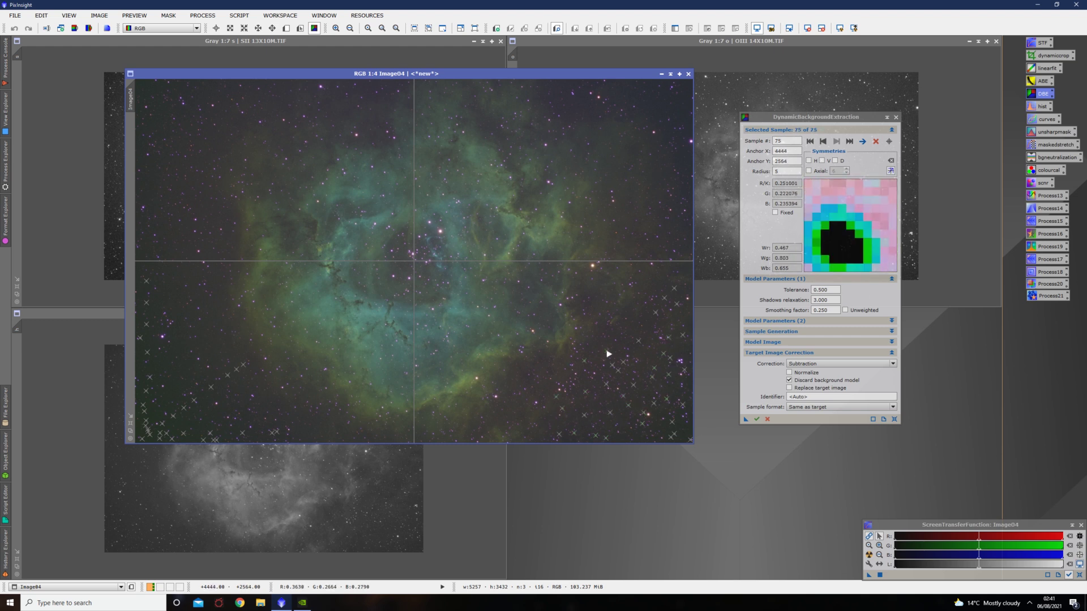
# Place background samples from right of the nebula up along the image's right edge to the upper-right corner
pyautogui.click(632, 312)
pyautogui.click(657, 295)
pyautogui.click(657, 275)
pyautogui.click(674, 265)
pyautogui.click(680, 245)
pyautogui.click(682, 221)
pyautogui.click(683, 196)
pyautogui.click(683, 168)
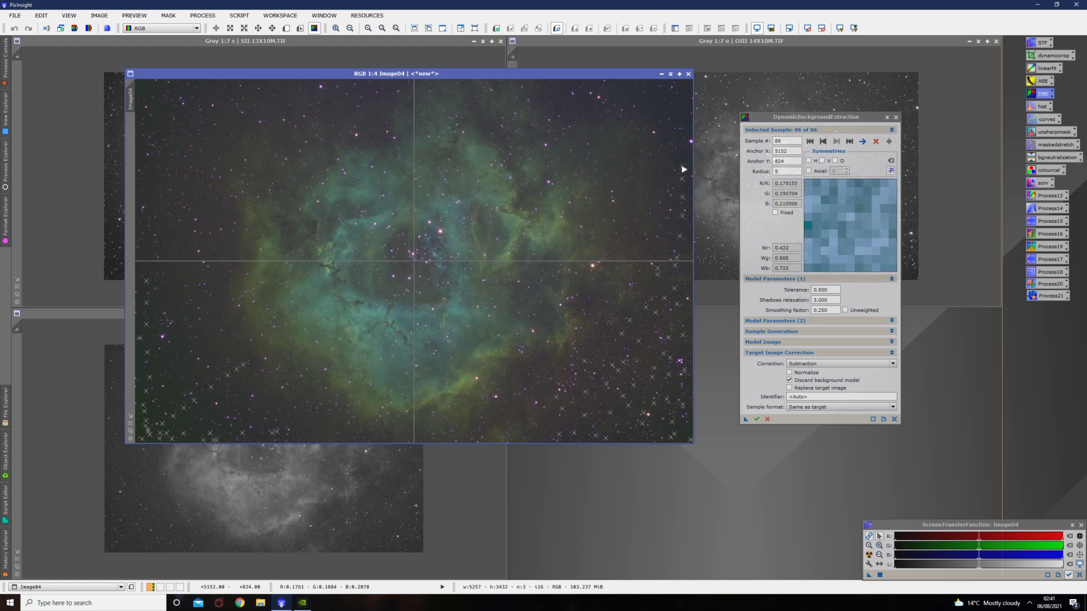
pyautogui.click(683, 147)
pyautogui.click(678, 125)
pyautogui.click(679, 107)
pyautogui.click(682, 94)
# Add background samples along the right part of the top edge and down the sky just inside the right edge
pyautogui.click(674, 86)
pyautogui.click(582, 84)
pyautogui.click(562, 86)
pyautogui.click(527, 87)
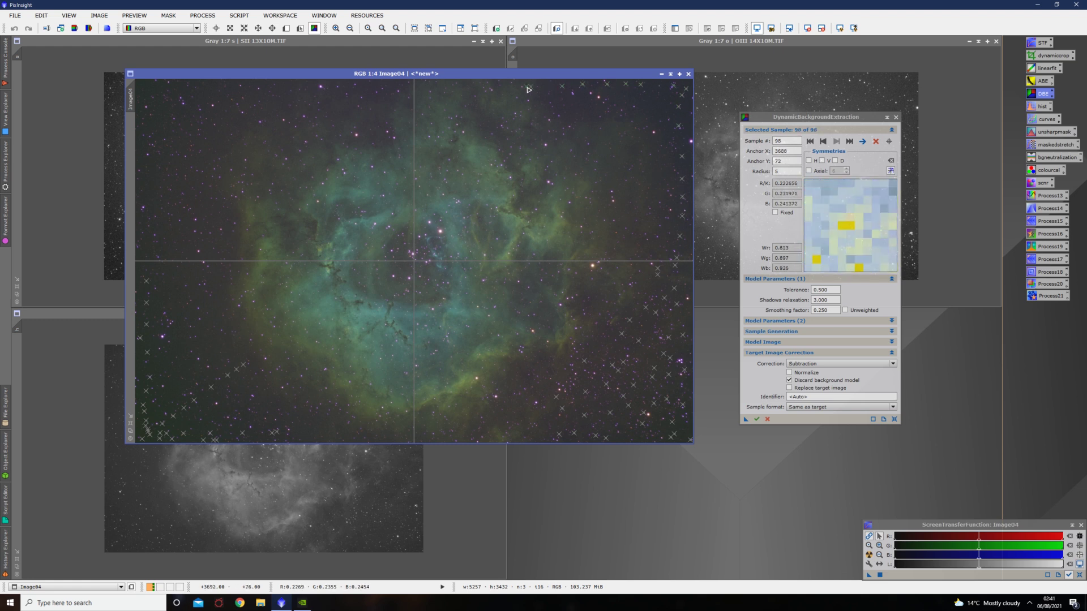
pyautogui.click(550, 108)
pyautogui.click(554, 127)
pyautogui.click(661, 97)
pyautogui.click(667, 123)
pyautogui.click(664, 141)
pyautogui.click(657, 156)
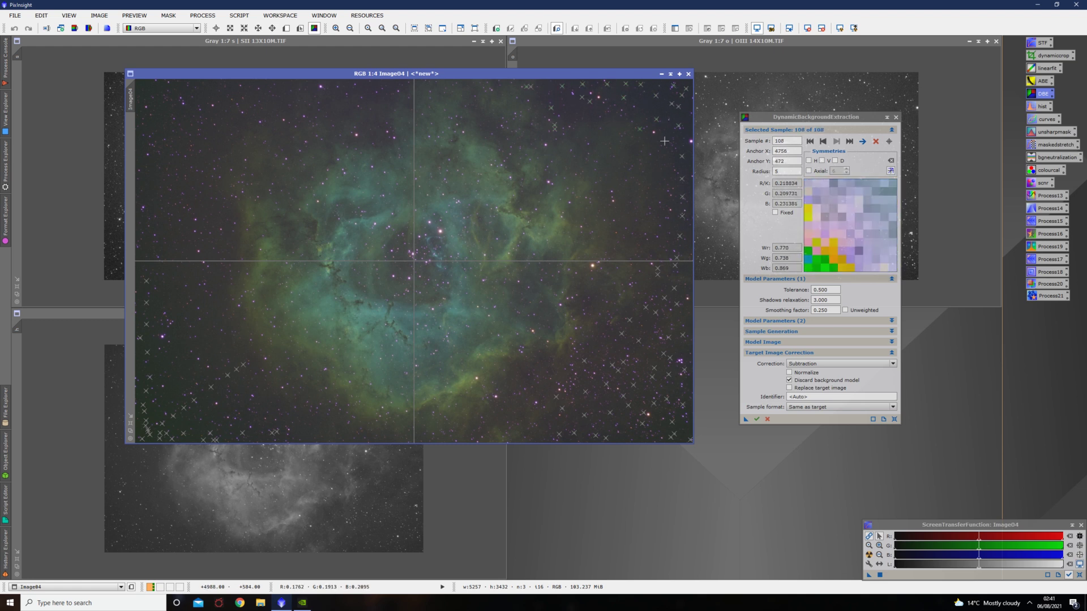
pyautogui.click(674, 174)
pyautogui.click(669, 206)
pyautogui.click(657, 223)
pyautogui.click(649, 240)
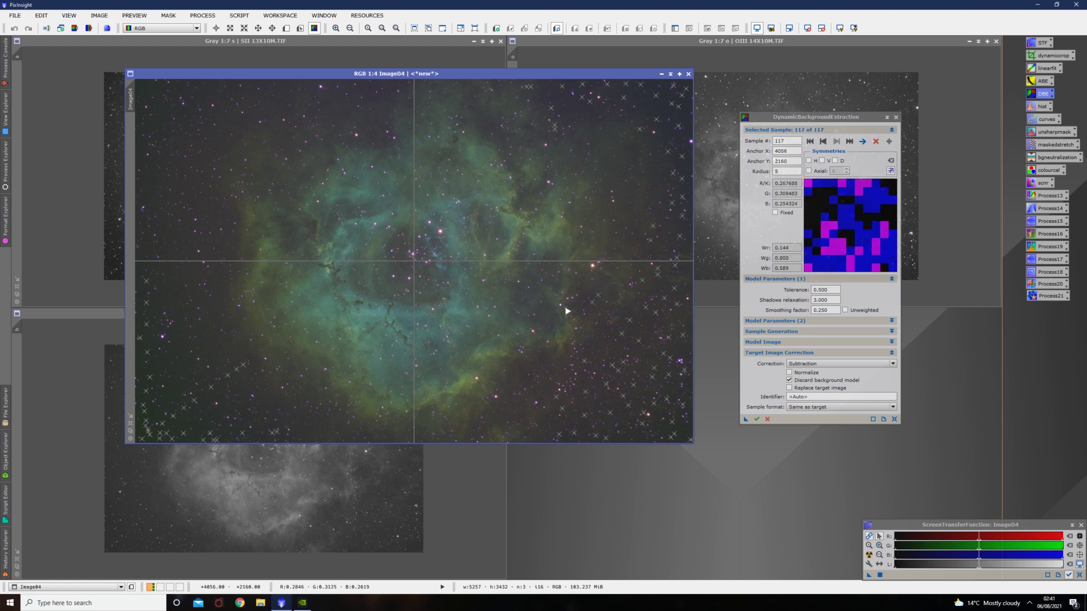
# Fill the remaining gaps in the upper-right background with samples between the nebula and the image corner
pyautogui.click(657, 184)
pyautogui.click(639, 168)
pyautogui.click(623, 171)
pyautogui.click(576, 161)
pyautogui.click(574, 147)
pyautogui.click(585, 124)
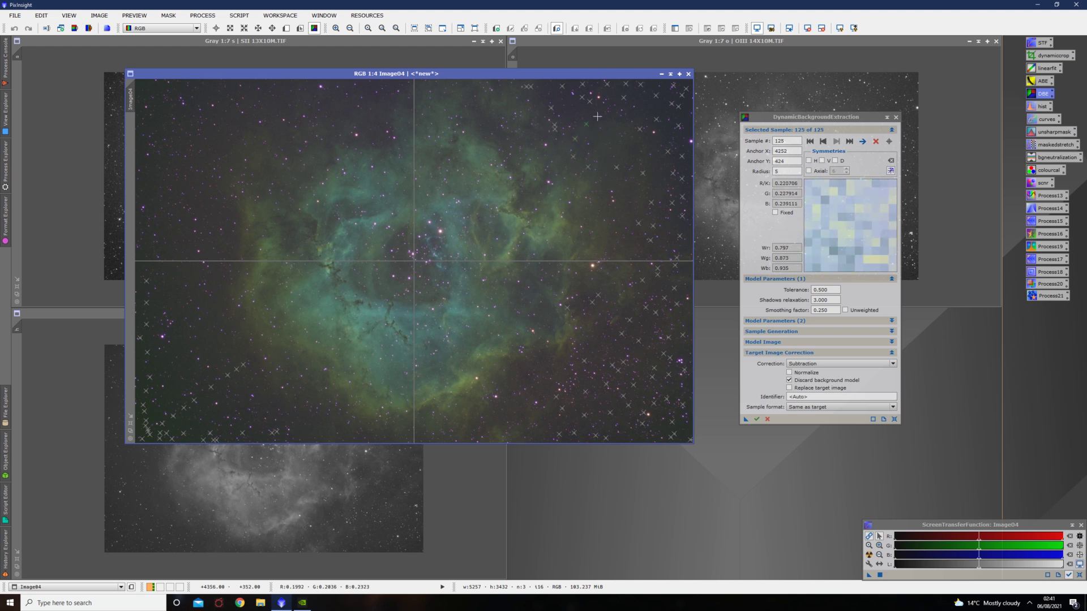
pyautogui.click(673, 181)
pyautogui.click(661, 155)
pyautogui.click(660, 134)
pyautogui.click(658, 113)
pyautogui.click(598, 101)
pyautogui.click(581, 105)
pyautogui.click(563, 91)
pyautogui.click(547, 85)
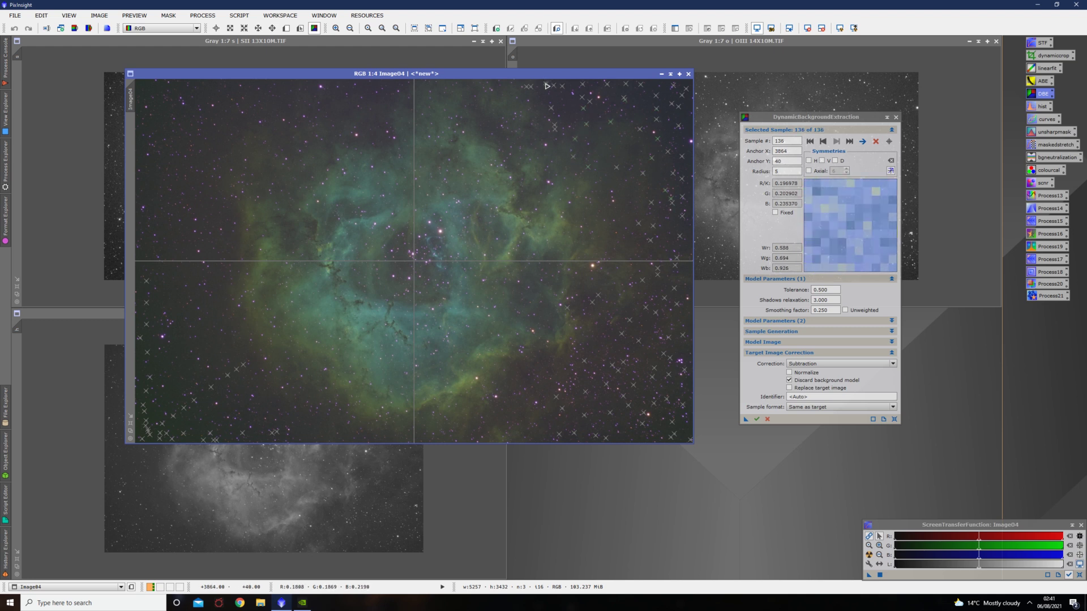
# Place background samples along the left half of the colour image's top edge
pyautogui.click(359, 87)
pyautogui.click(315, 87)
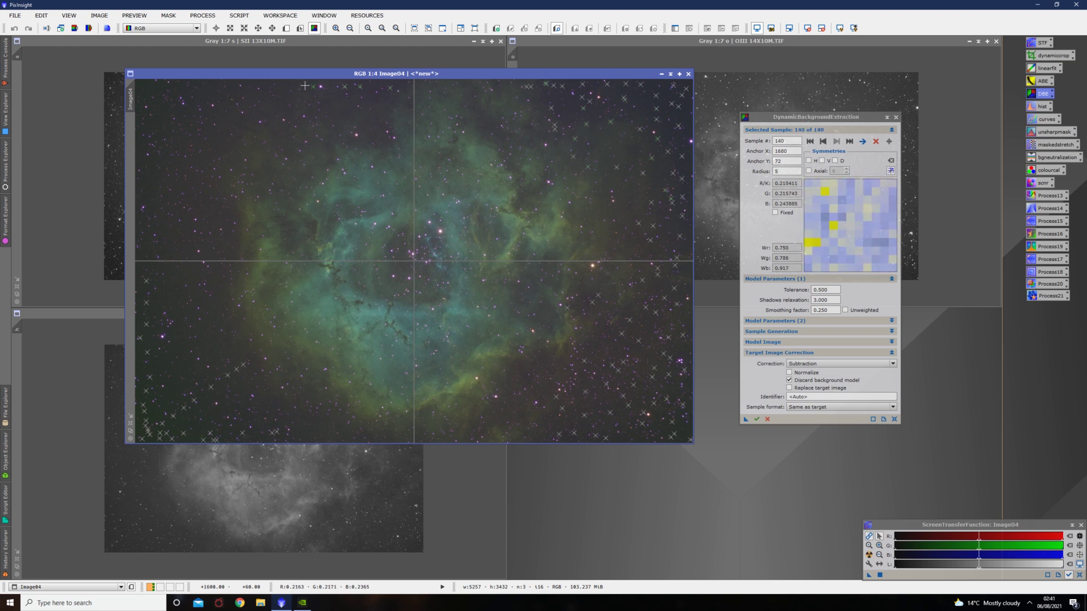
pyautogui.click(276, 83)
pyautogui.click(266, 83)
pyautogui.click(227, 83)
pyautogui.click(183, 86)
pyautogui.click(158, 86)
# Place background samples down the image's left edge and across the sky to the lower left of the nebula
pyautogui.click(145, 194)
pyautogui.click(145, 277)
pyautogui.click(167, 376)
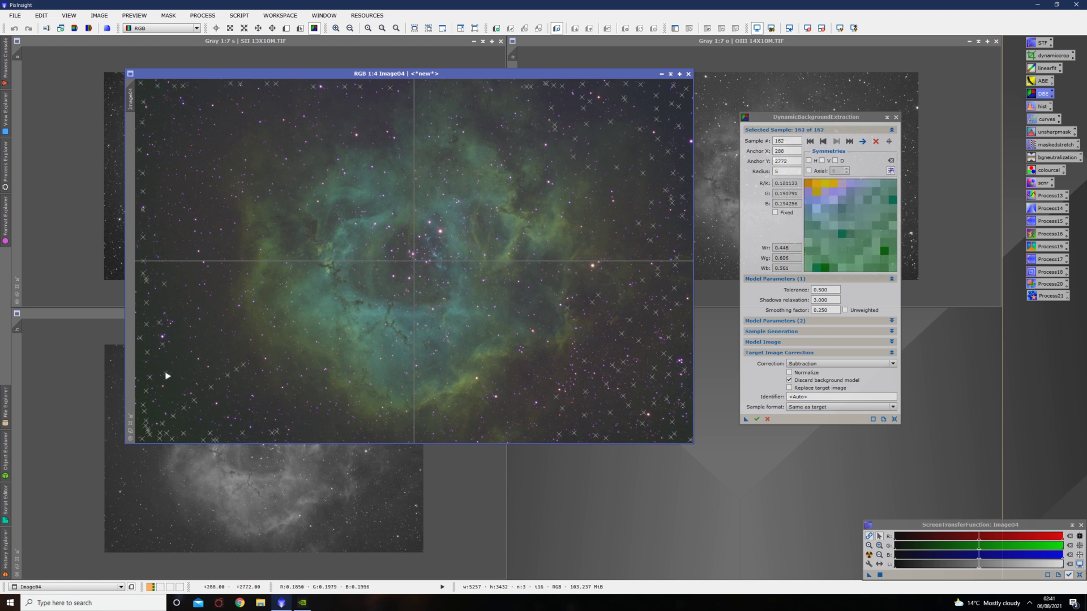
pyautogui.click(194, 427)
pyautogui.click(181, 367)
pyautogui.click(270, 410)
pyautogui.click(323, 430)
pyautogui.click(219, 348)
pyautogui.click(179, 304)
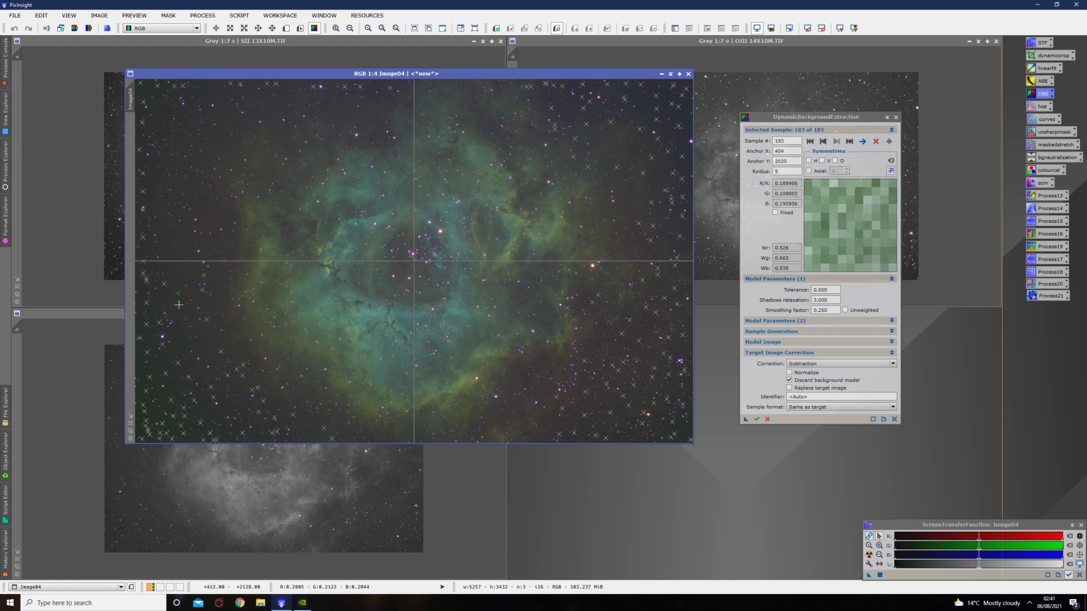
# Fill the upper-left background with samples, diagonally along the nebula's outer rim and down the left side
pyautogui.click(216, 182)
pyautogui.click(225, 168)
pyautogui.click(236, 154)
pyautogui.click(250, 141)
pyautogui.click(264, 127)
pyautogui.click(277, 114)
pyautogui.click(291, 104)
pyautogui.click(305, 94)
pyautogui.click(185, 127)
pyautogui.click(170, 164)
pyautogui.click(165, 192)
pyautogui.click(164, 219)
pyautogui.click(175, 247)
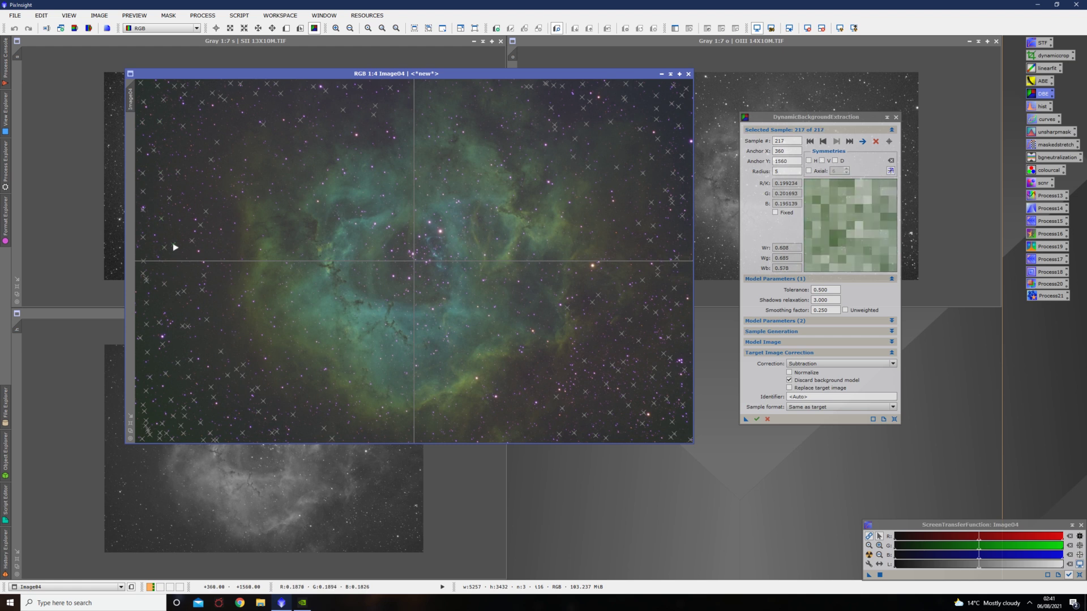
pyautogui.click(162, 192)
pyautogui.click(149, 142)
pyautogui.click(148, 88)
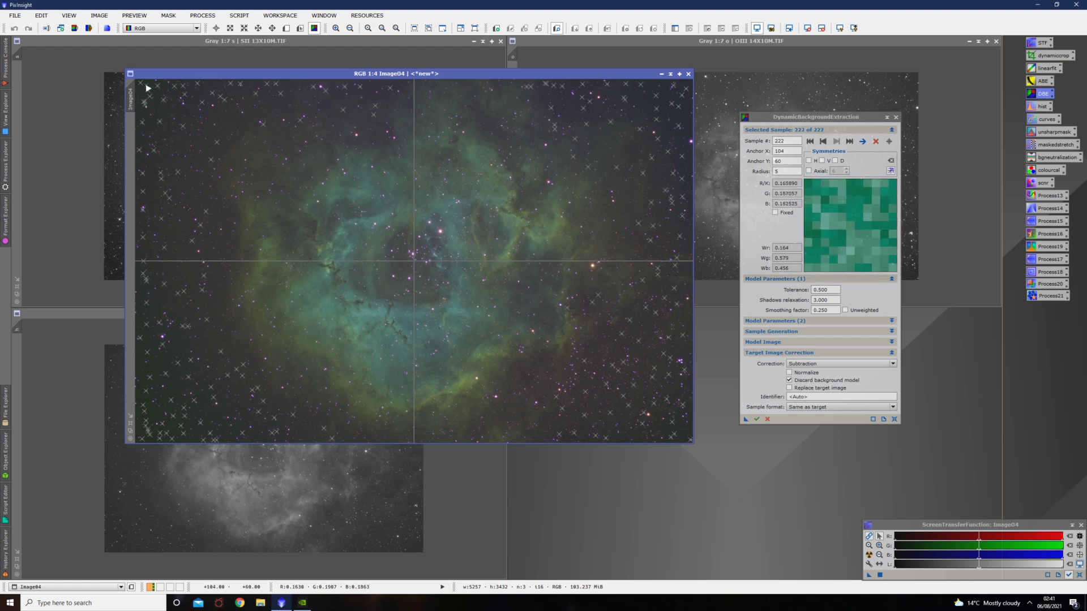
# Add a few extra background samples near the lower-left corner and around the image's lower-right corner
pyautogui.click(151, 409)
pyautogui.click(640, 437)
pyautogui.click(656, 438)
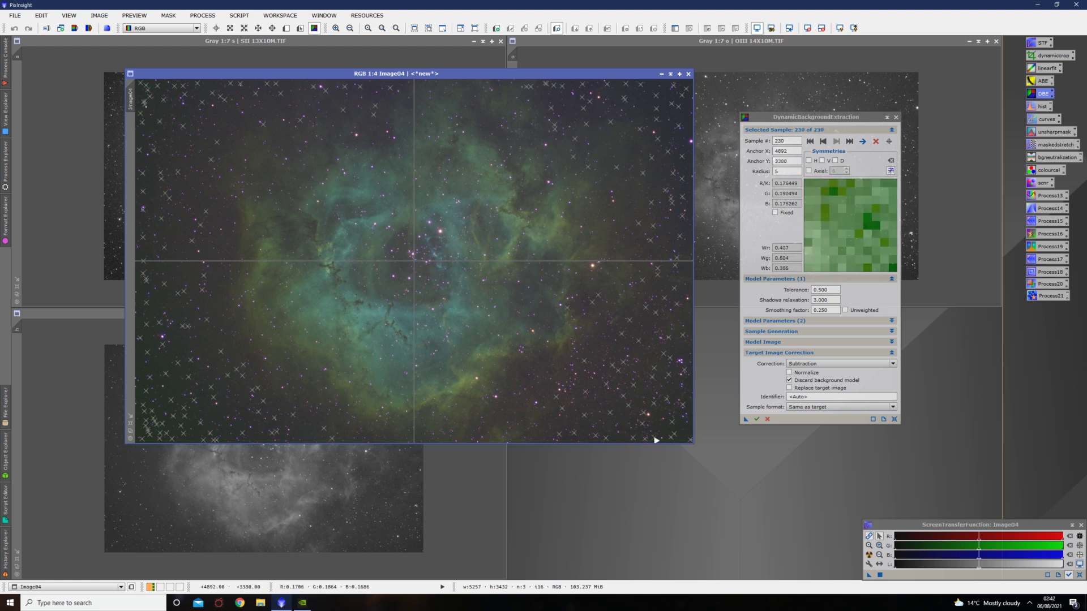
pyautogui.click(671, 437)
pyautogui.click(682, 435)
pyautogui.click(686, 430)
pyautogui.click(687, 424)
pyautogui.click(685, 419)
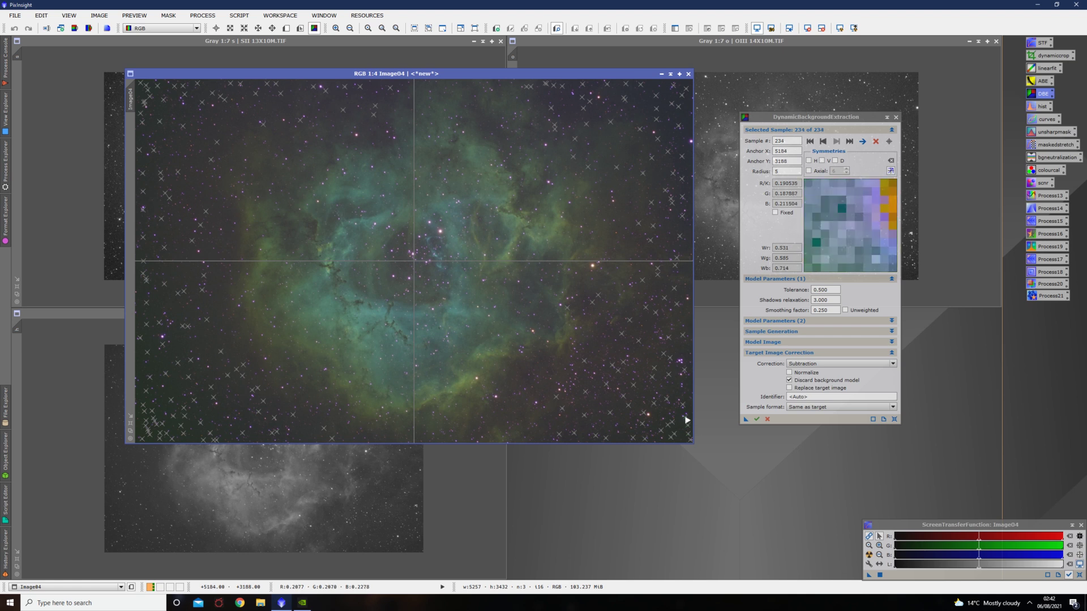
# Add extra background samples along the top edge near the colour image's upper-right corner
pyautogui.click(684, 97)
pyautogui.click(671, 93)
pyautogui.click(653, 93)
pyautogui.click(636, 93)
pyautogui.click(652, 86)
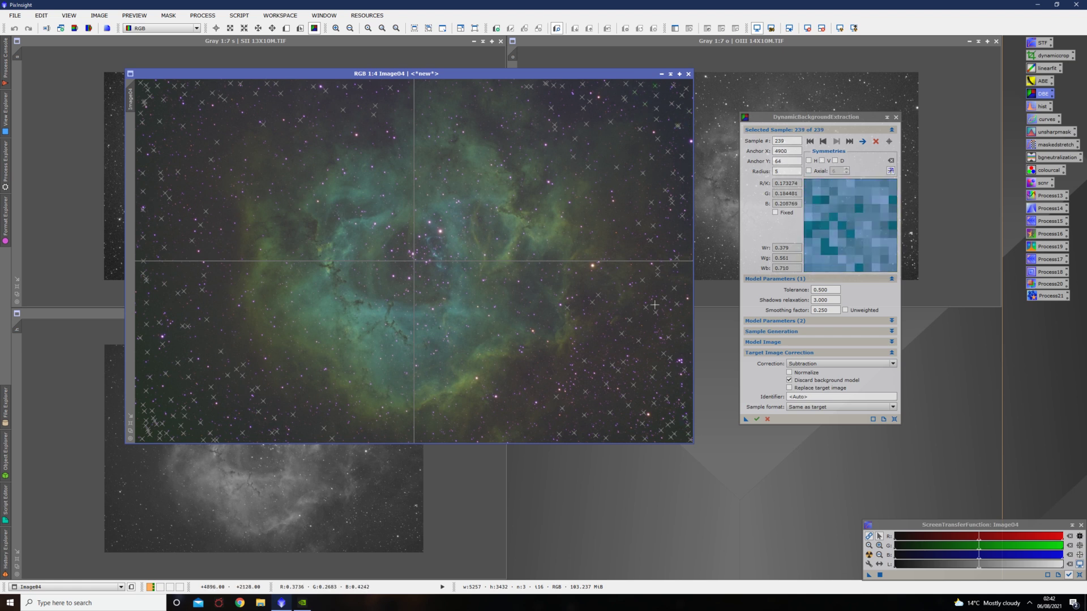
# Apply DynamicBackgroundExtraction to the colour image and close the process, with the corrected copy placed over the original
pyautogui.click(746, 420)
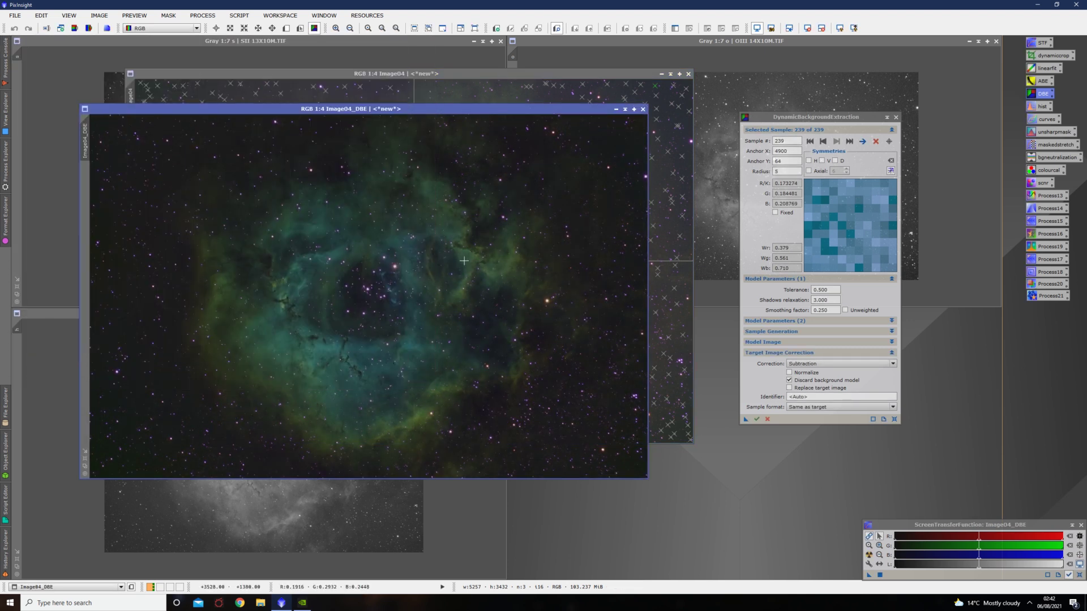
pyautogui.moveTo(439, 110); pyautogui.dragTo(660, 91)
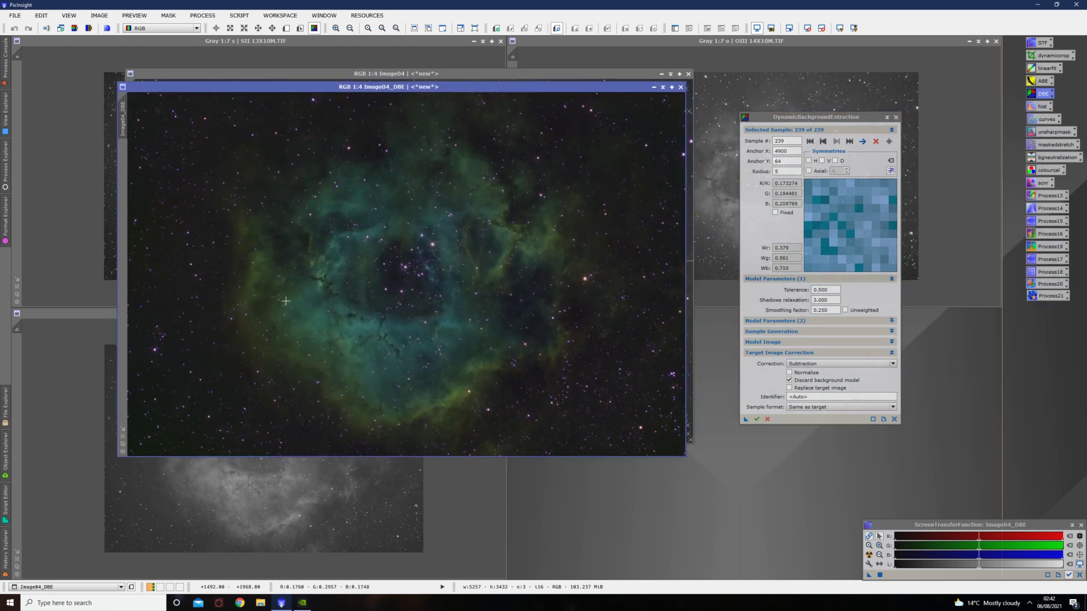
pyautogui.click(895, 117)
pyautogui.click(525, 313)
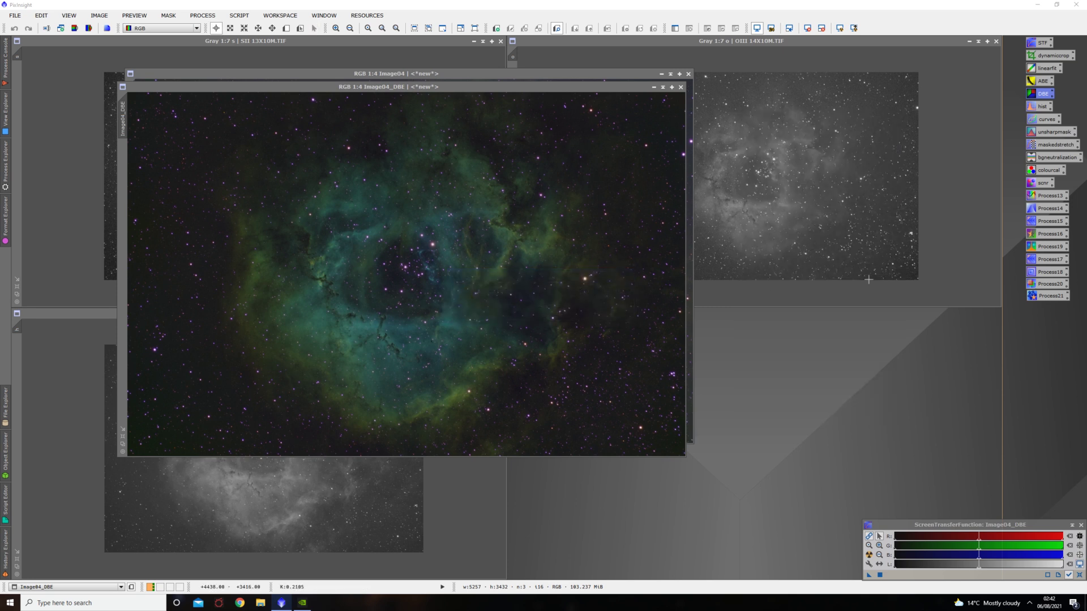
# Reopen DynamicBackgroundExtraction for the corrected image and set target correction to Subtraction with the background model discarded
pyautogui.doubleClick(1048, 99)
pyautogui.click(820, 364)
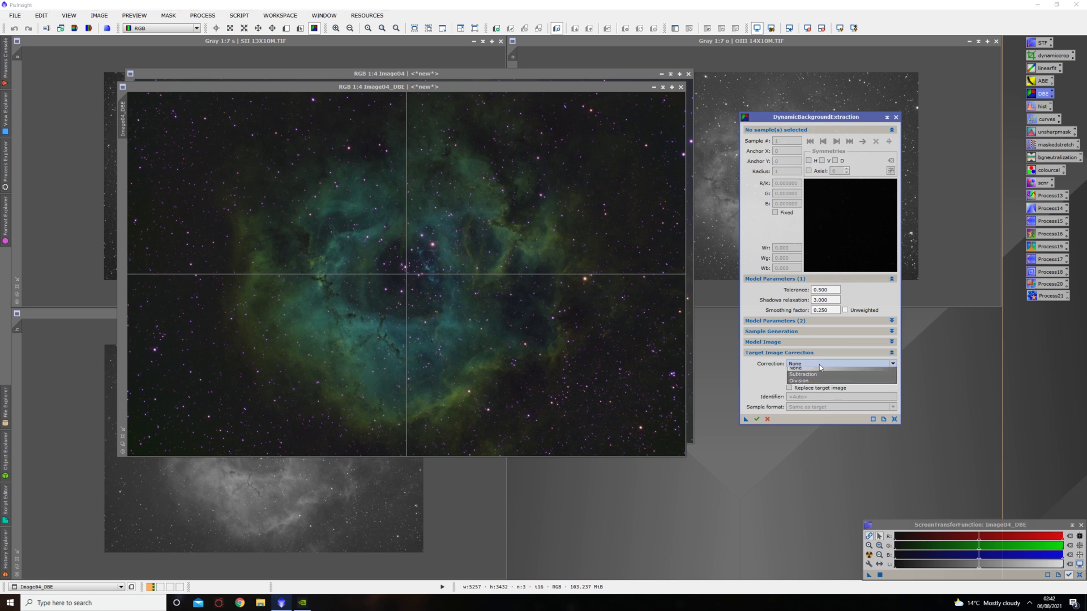
pyautogui.click(816, 378)
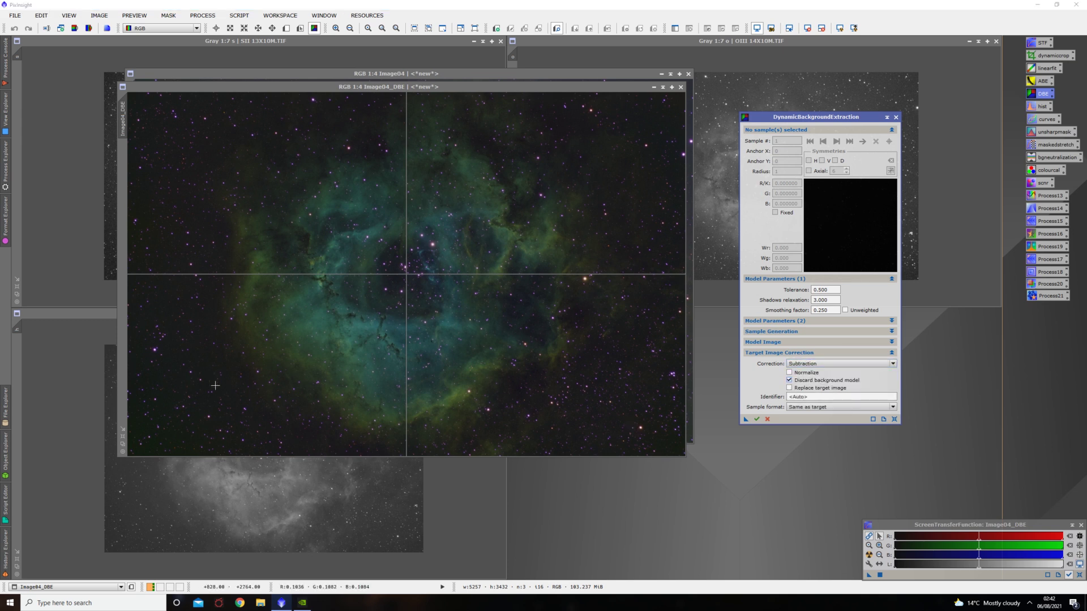
# Place background samples on the corrected image from the lower-left corner up the left side and along the upper-left edge
pyautogui.click(133, 451)
pyautogui.click(173, 428)
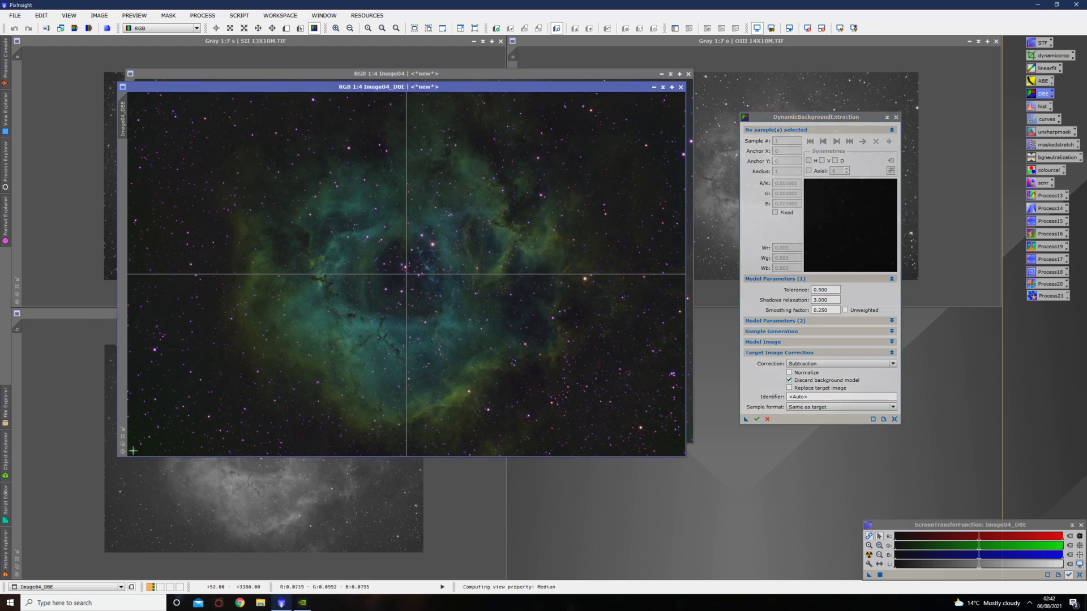
pyautogui.click(210, 401)
pyautogui.click(219, 377)
pyautogui.click(194, 323)
pyautogui.click(210, 258)
pyautogui.click(205, 209)
pyautogui.click(234, 131)
pyautogui.click(151, 102)
pyautogui.click(247, 100)
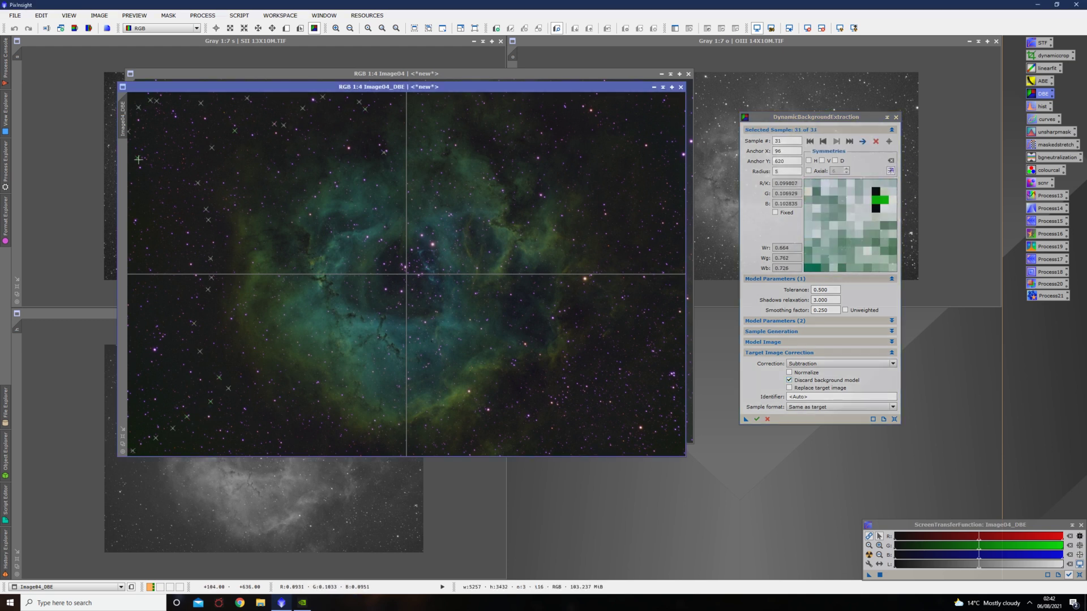
pyautogui.click(367, 110)
# Place background samples down the left side of the corrected image and along its lower-left and bottom edges
pyautogui.click(147, 182)
pyautogui.click(143, 260)
pyautogui.click(135, 305)
pyautogui.click(317, 451)
pyautogui.click(268, 416)
pyautogui.click(230, 440)
pyautogui.click(204, 451)
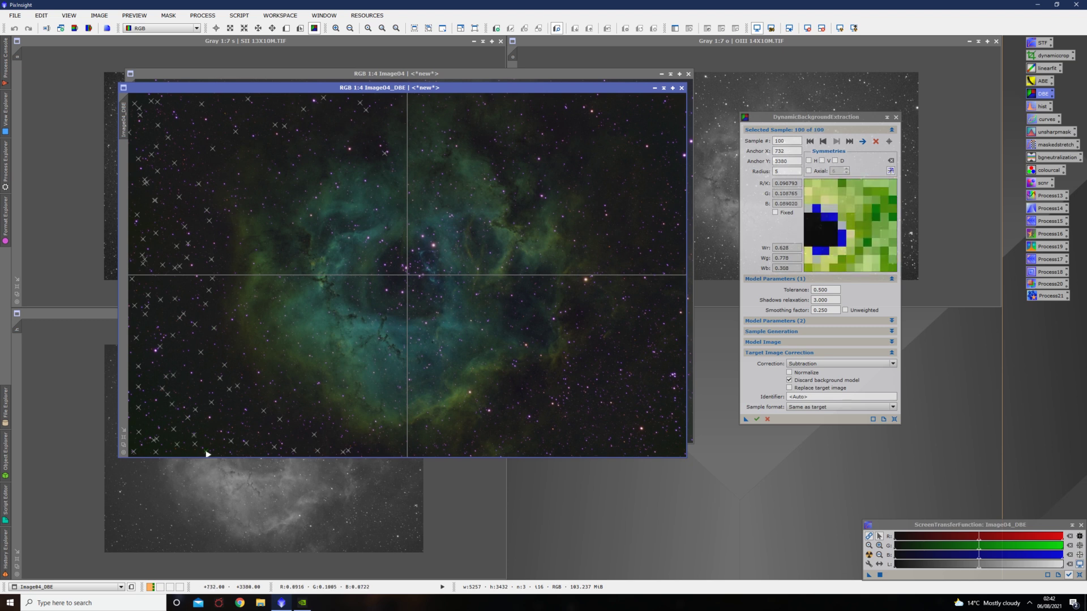
pyautogui.click(351, 451)
# Place background samples in the lower-right corner of the corrected image and up its lower-right side
pyautogui.click(594, 449)
pyautogui.click(668, 447)
pyautogui.click(605, 376)
pyautogui.click(599, 359)
pyautogui.click(652, 374)
pyautogui.click(673, 430)
pyautogui.click(675, 339)
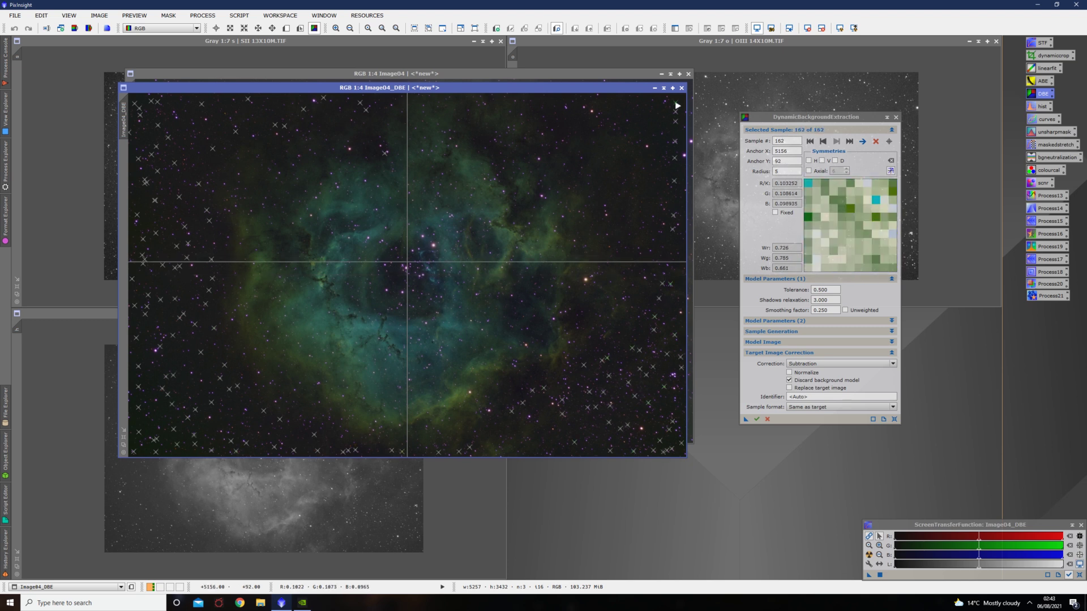
# Continue placing background samples up the right side to the upper-right corner and back along the top edge
pyautogui.click(674, 244)
pyautogui.click(675, 141)
pyautogui.click(673, 102)
pyautogui.click(566, 100)
pyautogui.click(430, 97)
pyautogui.click(275, 97)
# Fill in further background samples in the upper-left, right and lower-left outer areas of the corrected image
pyautogui.click(171, 221)
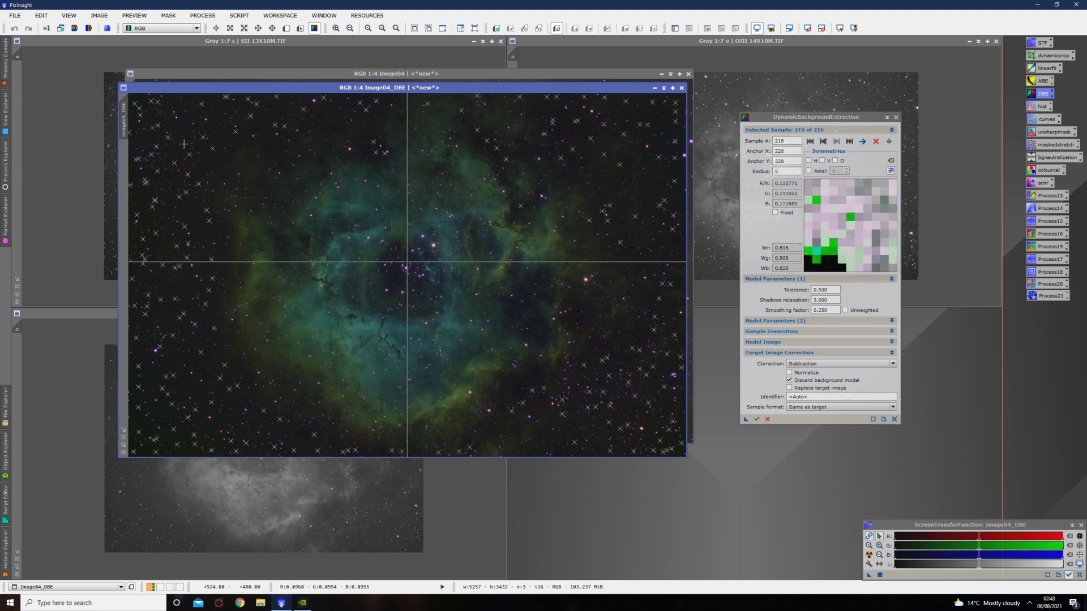
pyautogui.click(184, 144)
pyautogui.moveTo(275, 88); pyautogui.dragTo(282, 102)
pyautogui.click(137, 430)
pyautogui.click(667, 455)
pyautogui.click(665, 132)
pyautogui.click(672, 138)
pyautogui.click(668, 151)
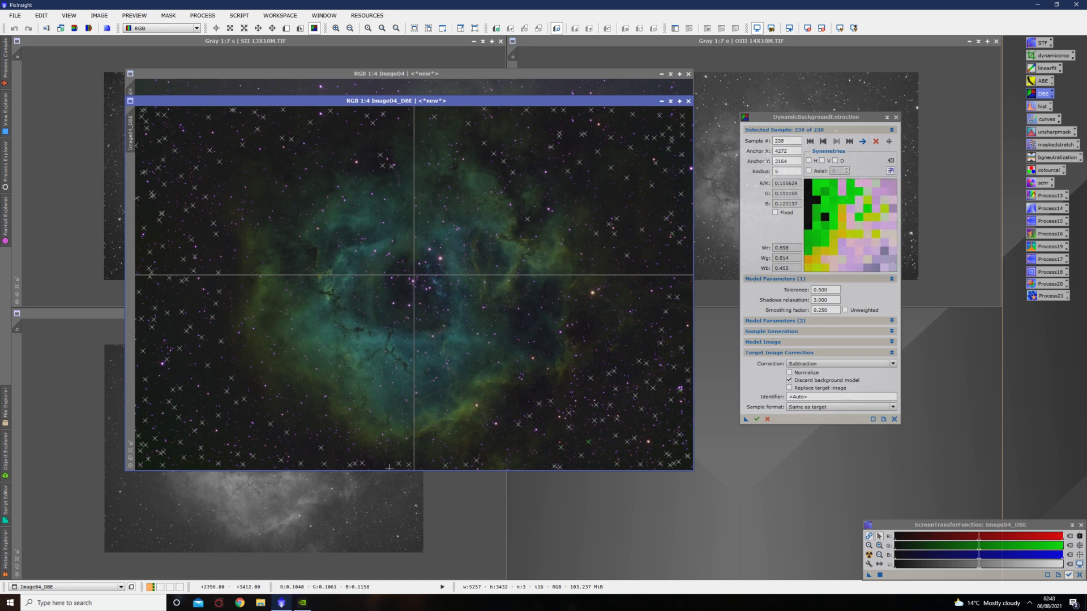
pyautogui.click(173, 438)
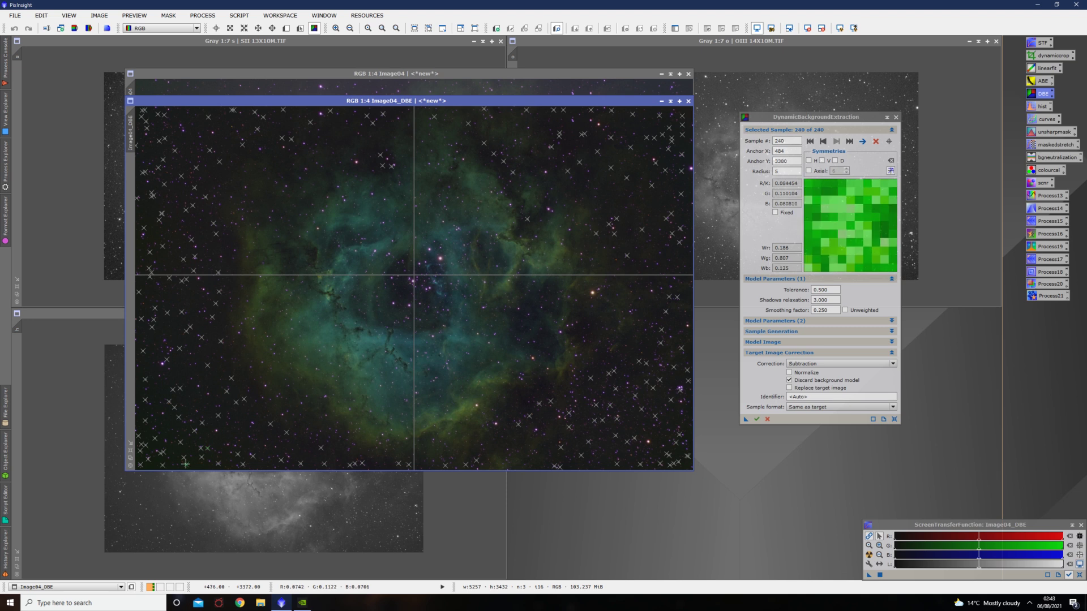
pyautogui.click(170, 430)
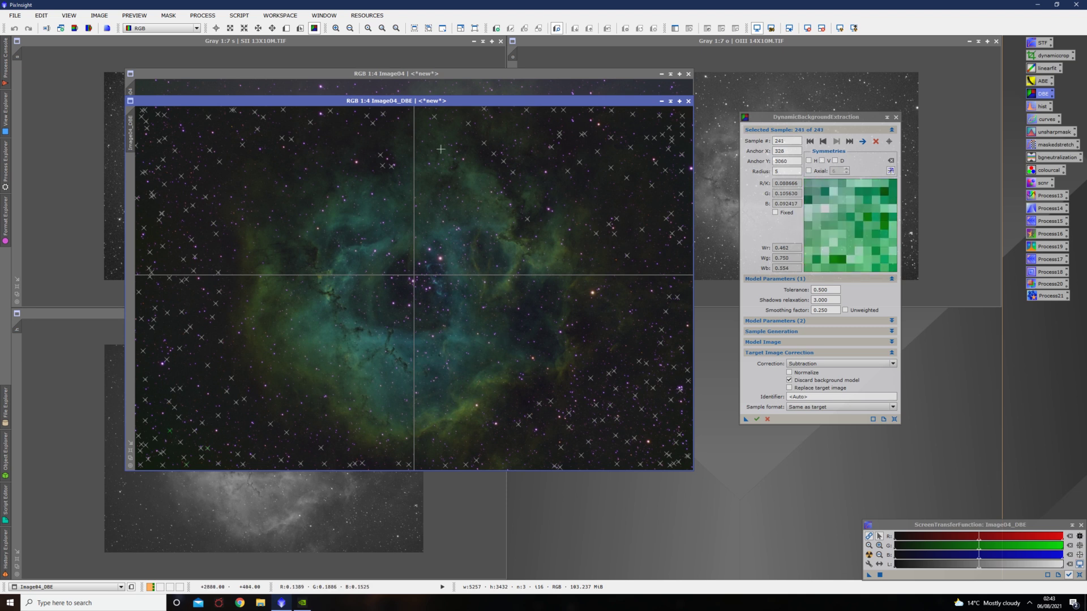
# Apply DynamicBackgroundExtraction to the corrected image and discard the copy it produces
pyautogui.moveTo(453, 101); pyautogui.dragTo(428, 101)
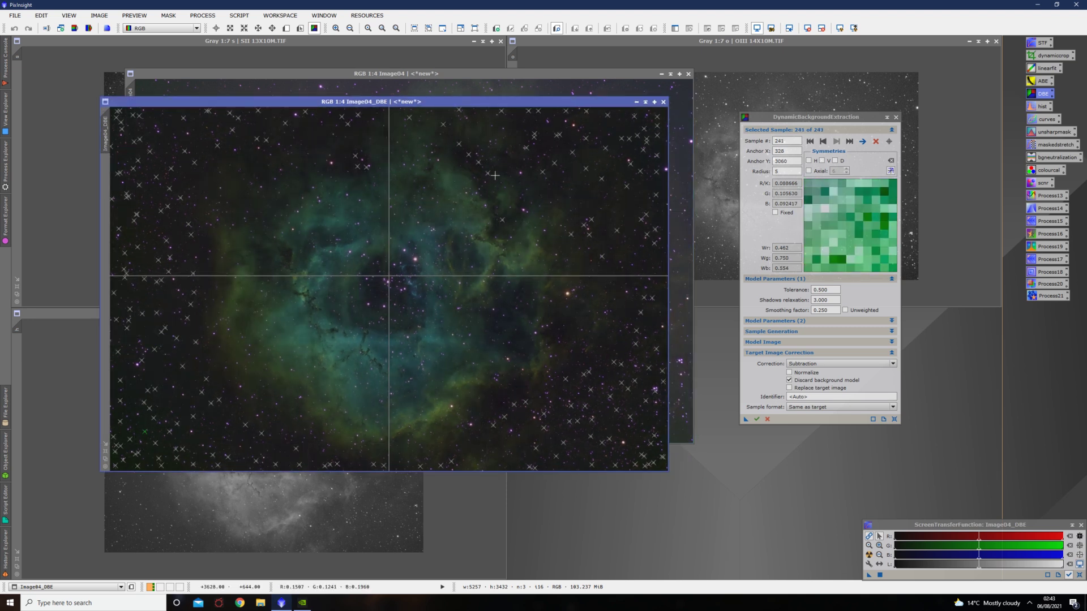
pyautogui.click(745, 419)
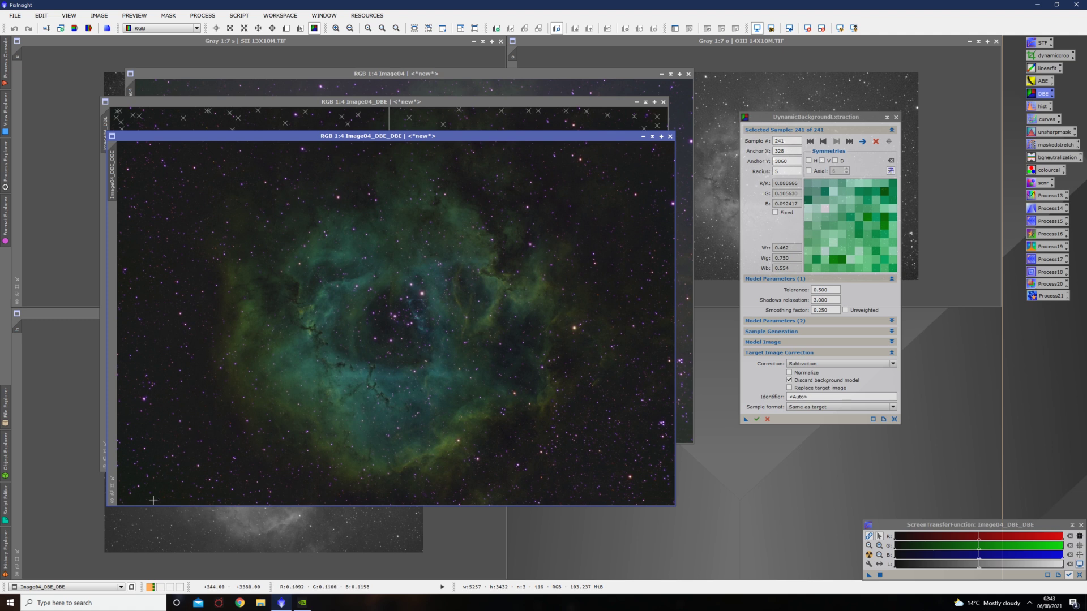
pyautogui.click(670, 137)
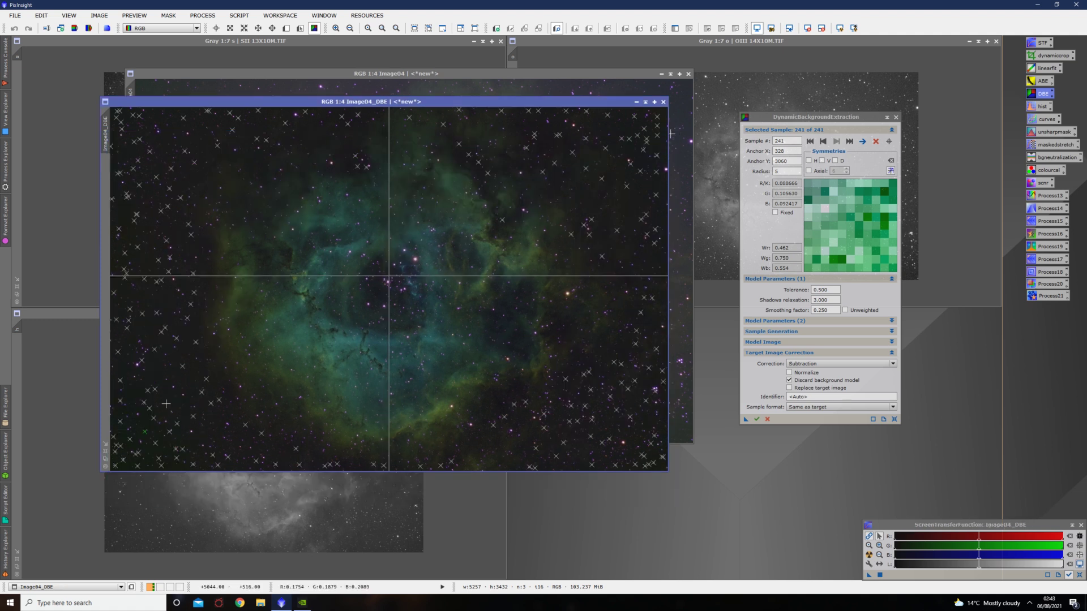
# Add a dense group of background samples in the lower-left corner of the corrected image
pyautogui.click(134, 463)
pyautogui.click(175, 461)
pyautogui.click(215, 413)
pyautogui.click(150, 455)
pyautogui.click(133, 438)
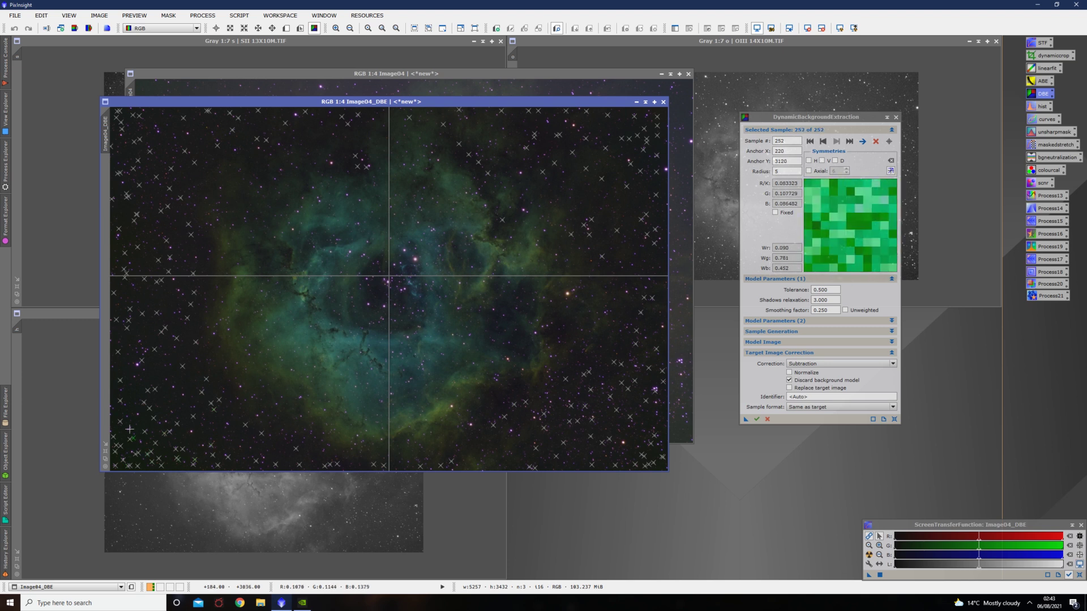
pyautogui.click(121, 395)
pyautogui.click(130, 407)
pyautogui.click(121, 451)
pyautogui.click(136, 435)
pyautogui.click(152, 411)
pyautogui.click(145, 421)
pyautogui.click(142, 370)
pyautogui.click(149, 386)
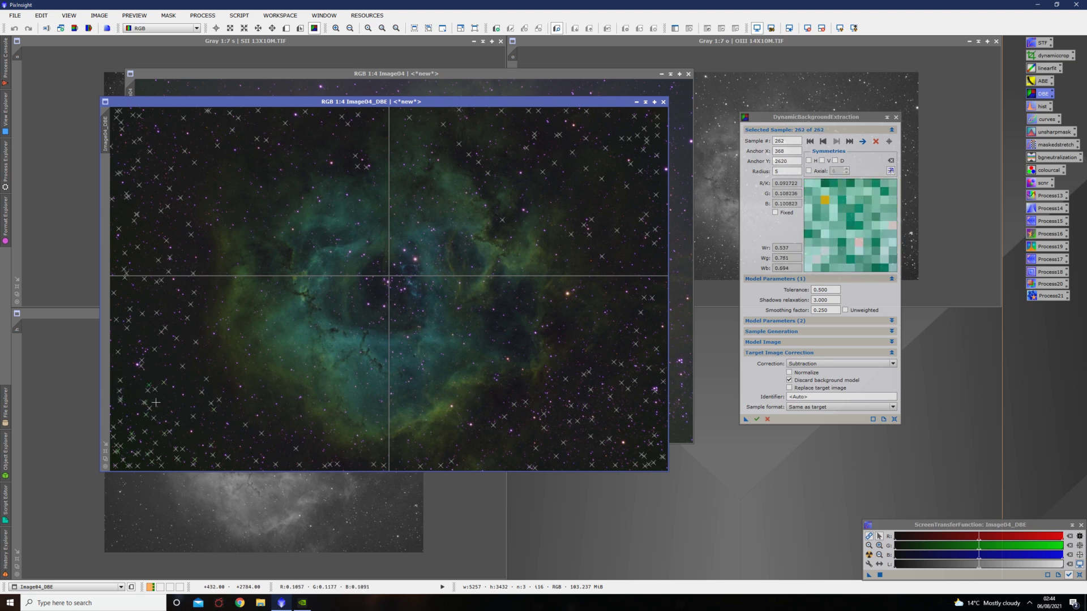
# Extend the dense lower-left samples inward and along the bottom edge toward the nebula
pyautogui.click(198, 429)
pyautogui.click(134, 436)
pyautogui.click(127, 377)
pyautogui.click(138, 413)
pyautogui.click(170, 390)
pyautogui.click(194, 388)
pyautogui.click(208, 415)
pyautogui.click(253, 448)
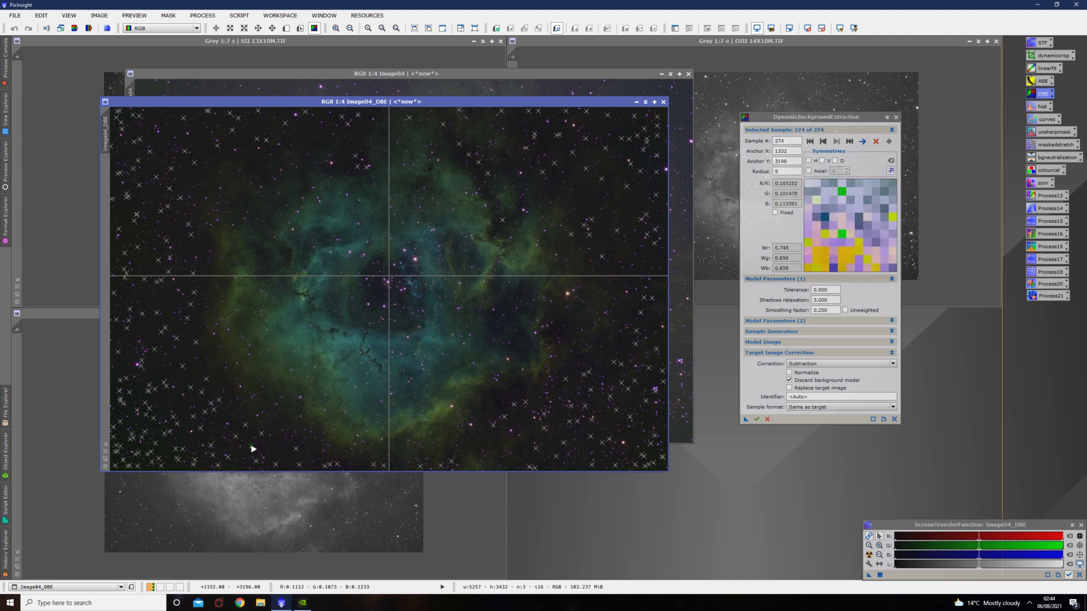
pyautogui.click(227, 435)
pyautogui.click(188, 451)
pyautogui.click(170, 384)
pyautogui.click(148, 397)
pyautogui.click(163, 411)
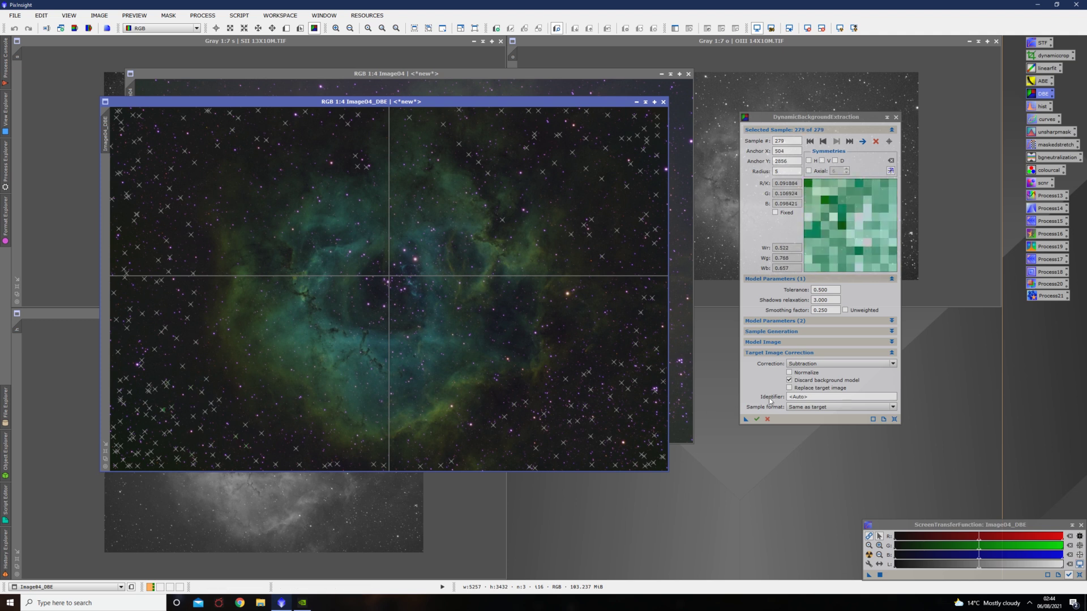
# Apply DynamicBackgroundExtraction to the corrected image again and close the process, keeping the new copy
pyautogui.moveTo(746, 419); pyautogui.dragTo(475, 466)
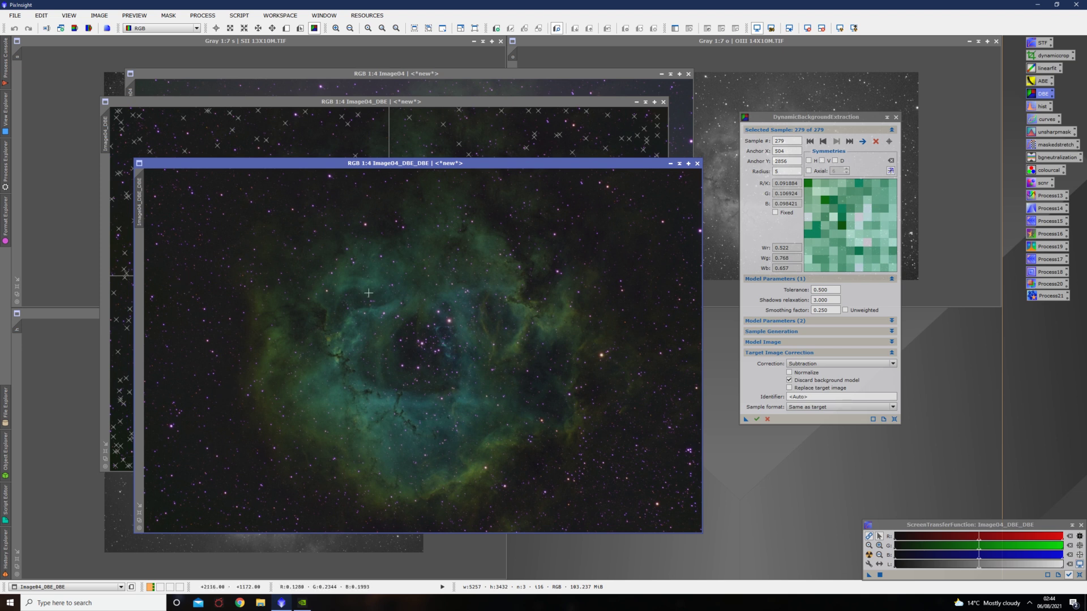
pyautogui.moveTo(592, 160); pyautogui.dragTo(610, 129)
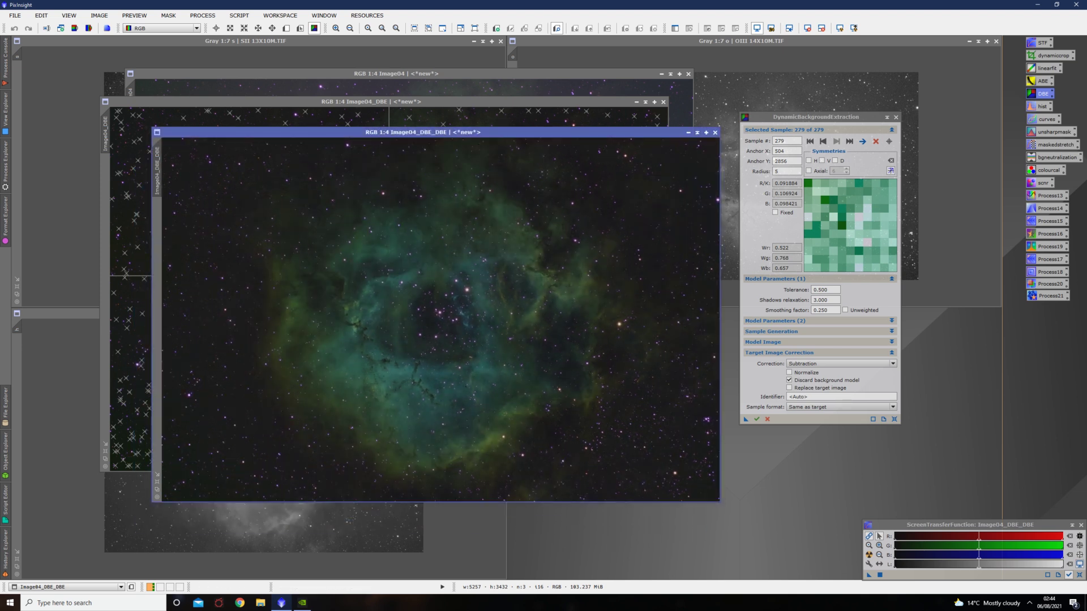
pyautogui.click(896, 117)
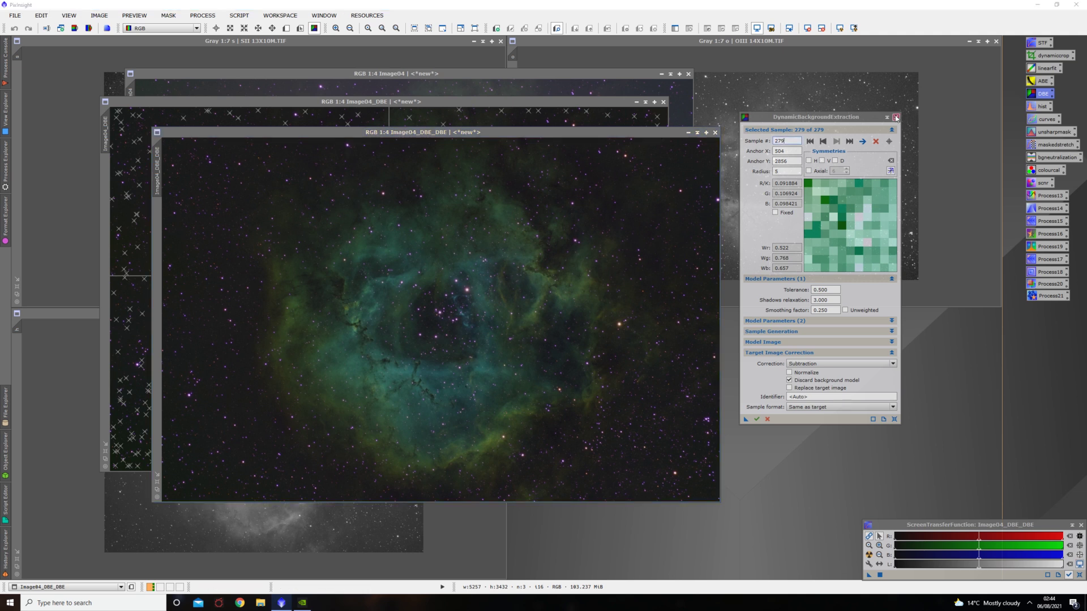
pyautogui.click(525, 313)
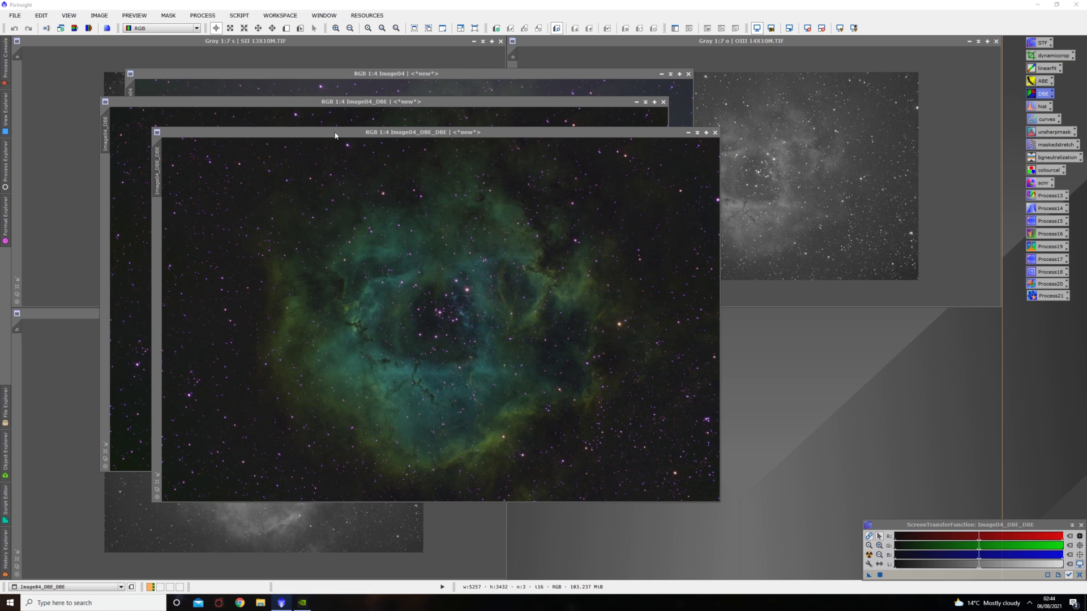
# Move the twice-corrected image aside and close the original colour image and its first corrected copy without saving
pyautogui.moveTo(403, 132); pyautogui.dragTo(594, 124)
pyautogui.click(302, 88)
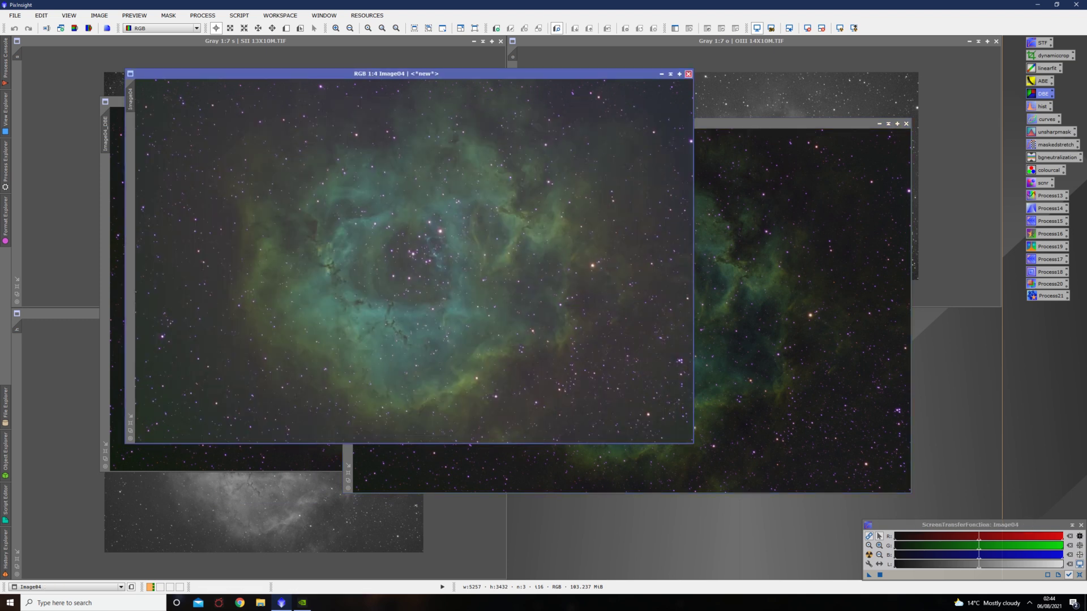
pyautogui.click(688, 74)
pyautogui.click(295, 194)
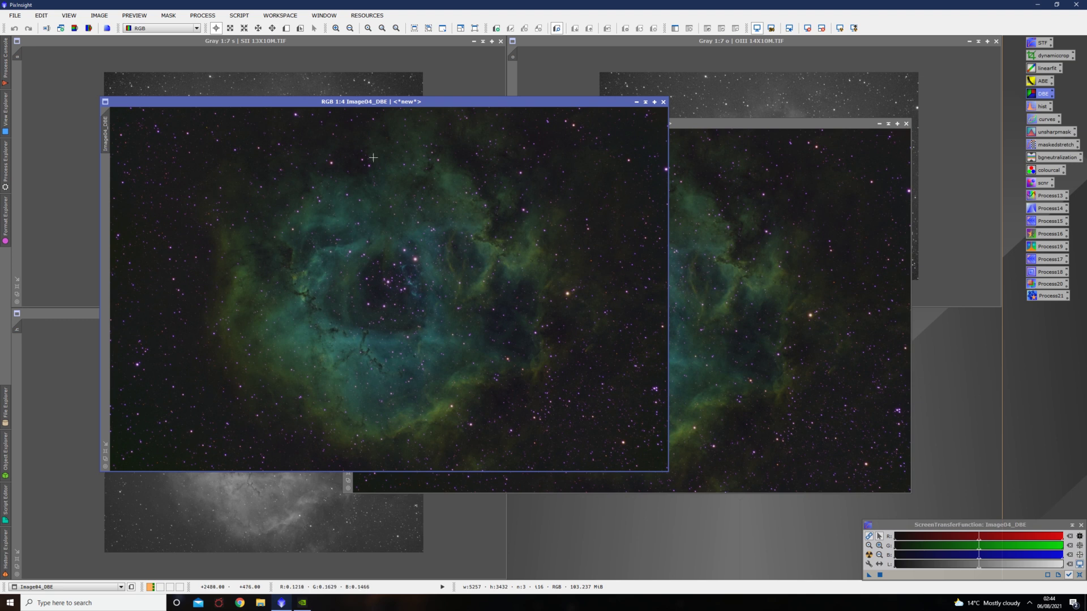
pyautogui.click(663, 102)
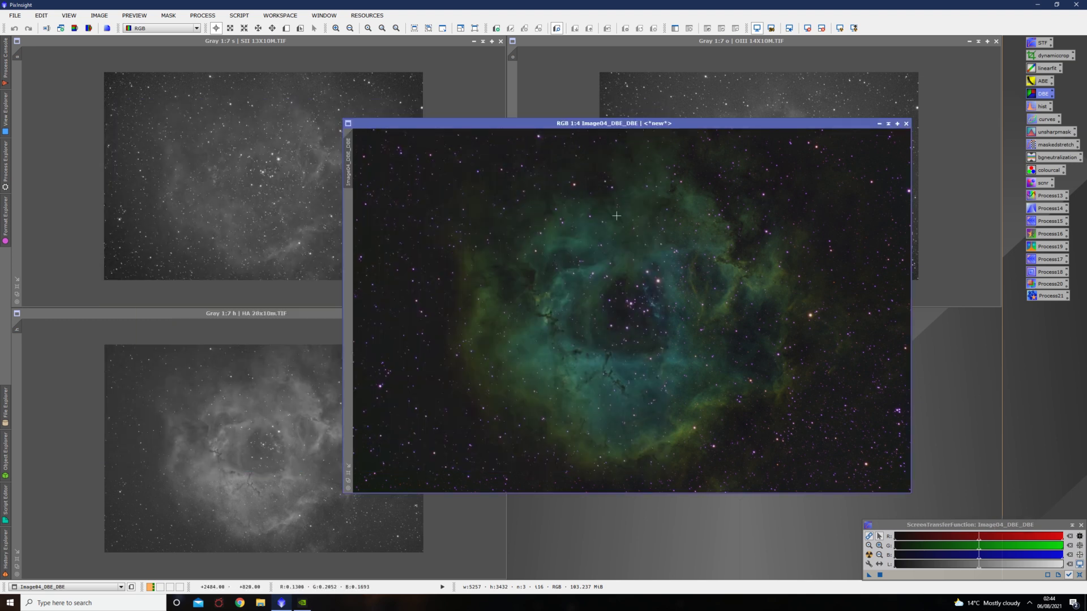
# Close the SII, HA and OIII source images without saving and move the remaining colour image into the cleared workspace
pyautogui.click(384, 104)
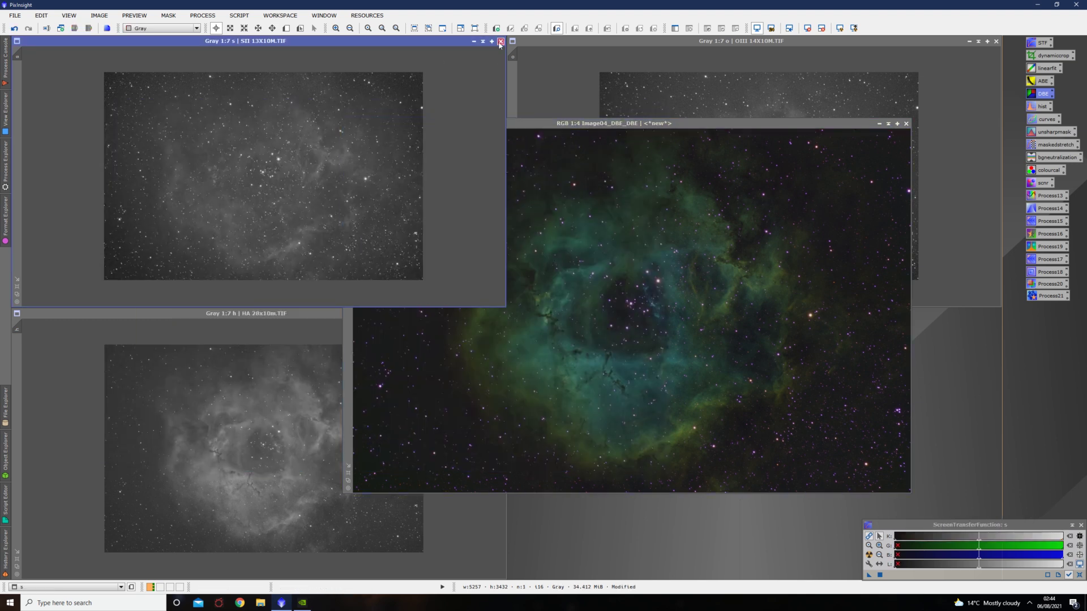
pyautogui.click(500, 42)
pyautogui.click(523, 320)
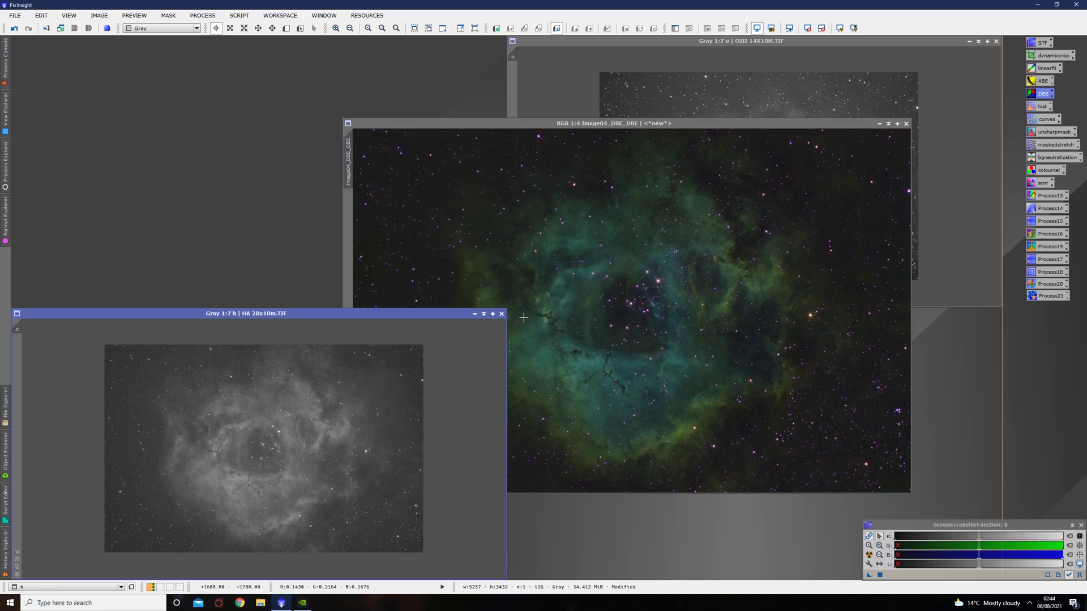
pyautogui.click(501, 314)
pyautogui.click(523, 320)
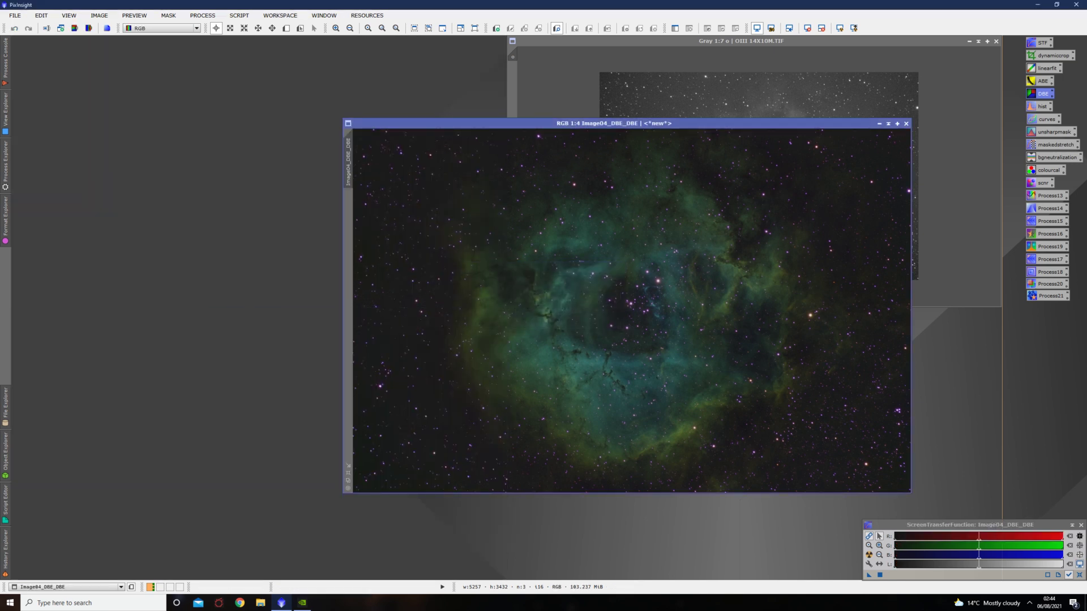
pyautogui.click(896, 93)
pyautogui.click(996, 41)
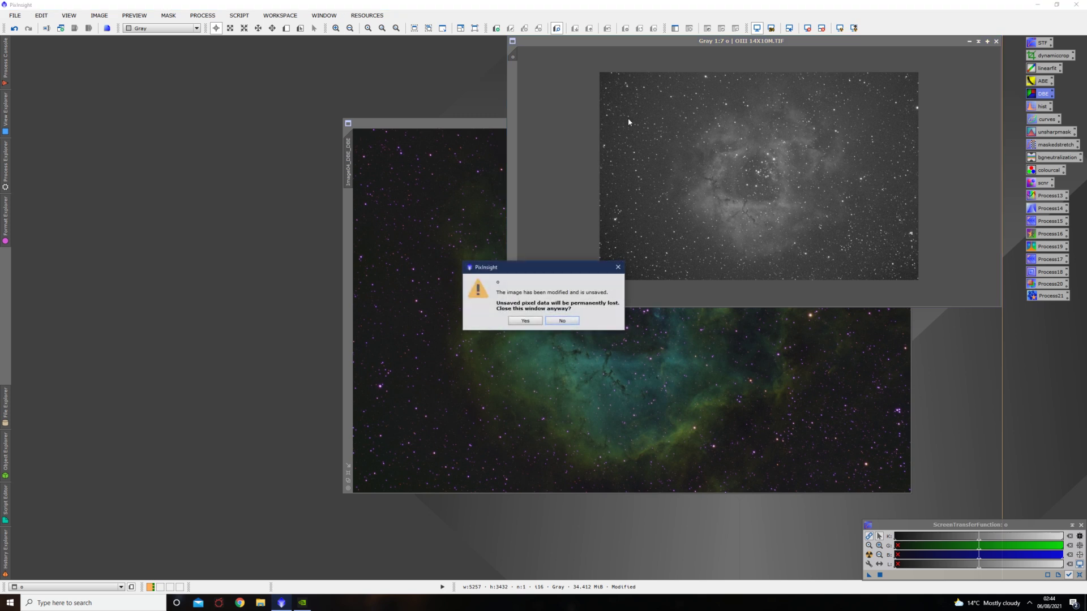
pyautogui.click(525, 321)
pyautogui.moveTo(668, 125); pyautogui.dragTo(407, 71)
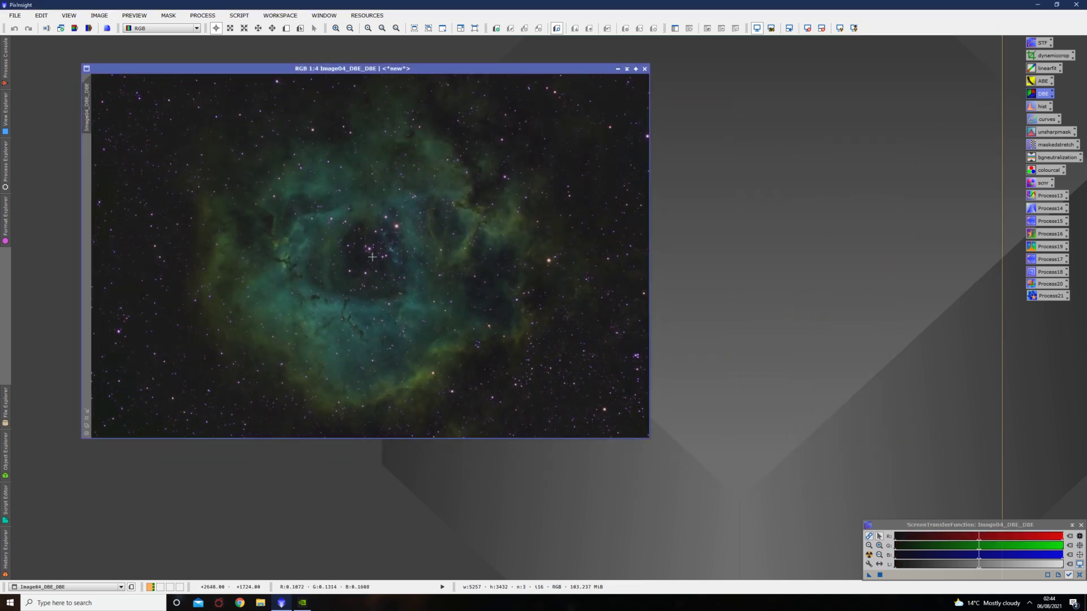
# Apply BackgroundNeutralization with its default settings to the twice-corrected colour image and close the process
pyautogui.scroll(2, 384, 279)
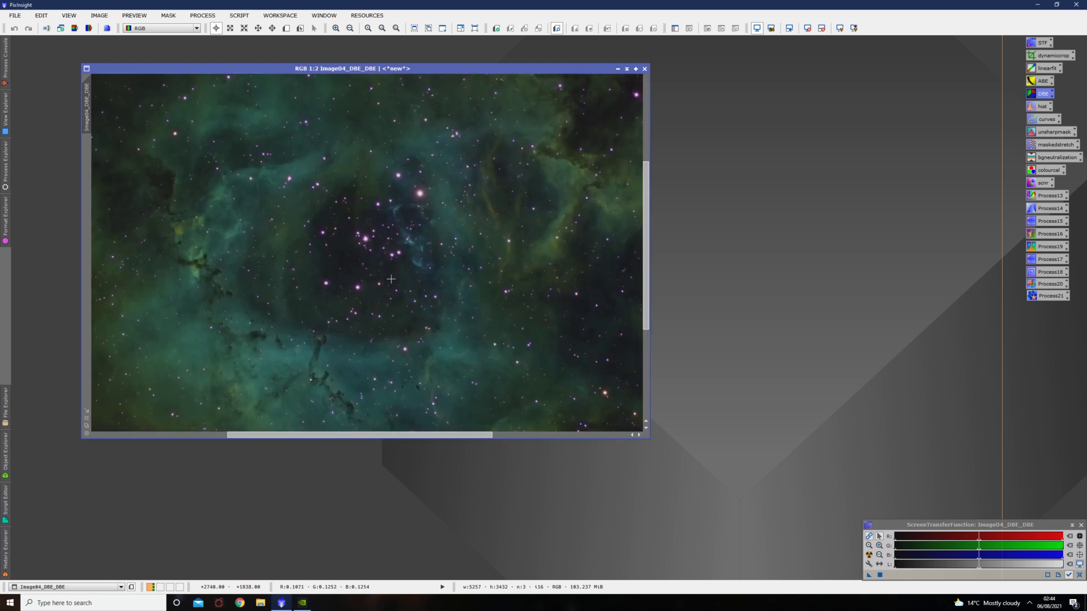
pyautogui.scroll(1, 391, 279)
pyautogui.scroll(-2, 393, 293)
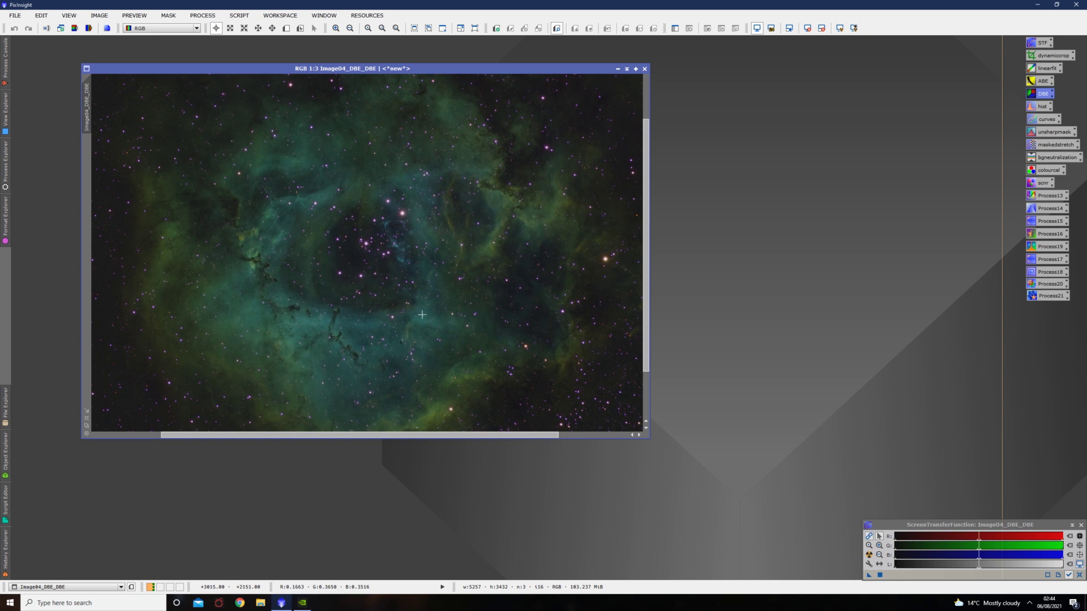
pyautogui.scroll(-1, 428, 291)
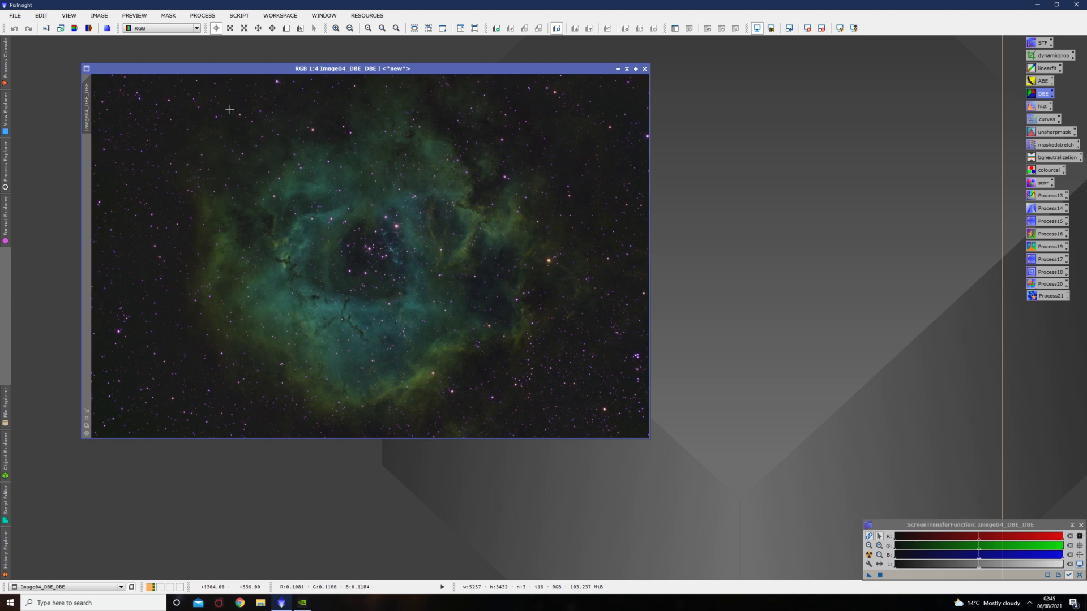
pyautogui.click(209, 17)
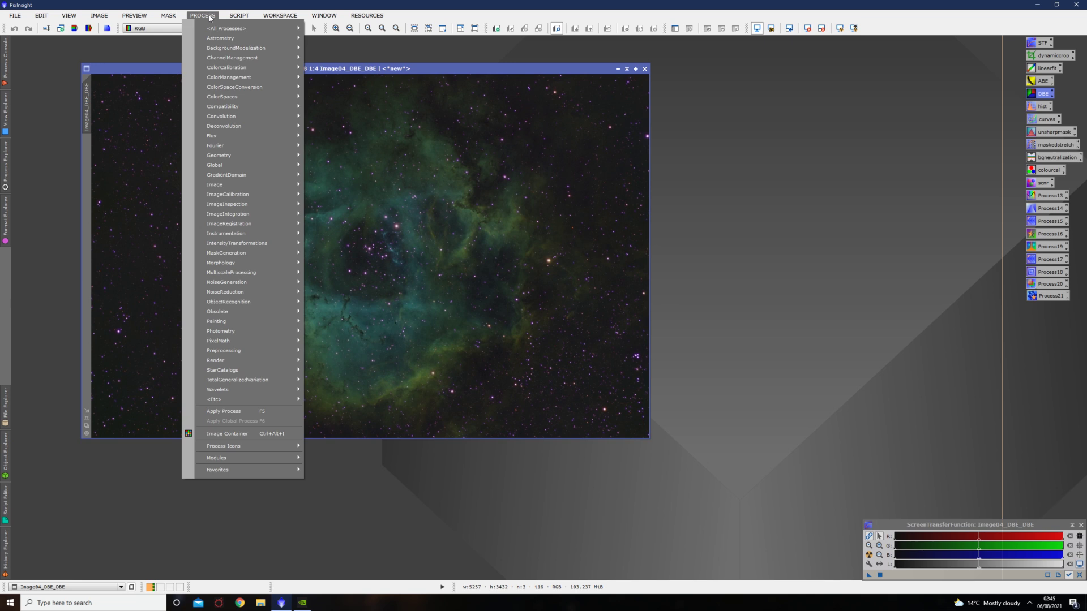
pyautogui.moveTo(283, 67)
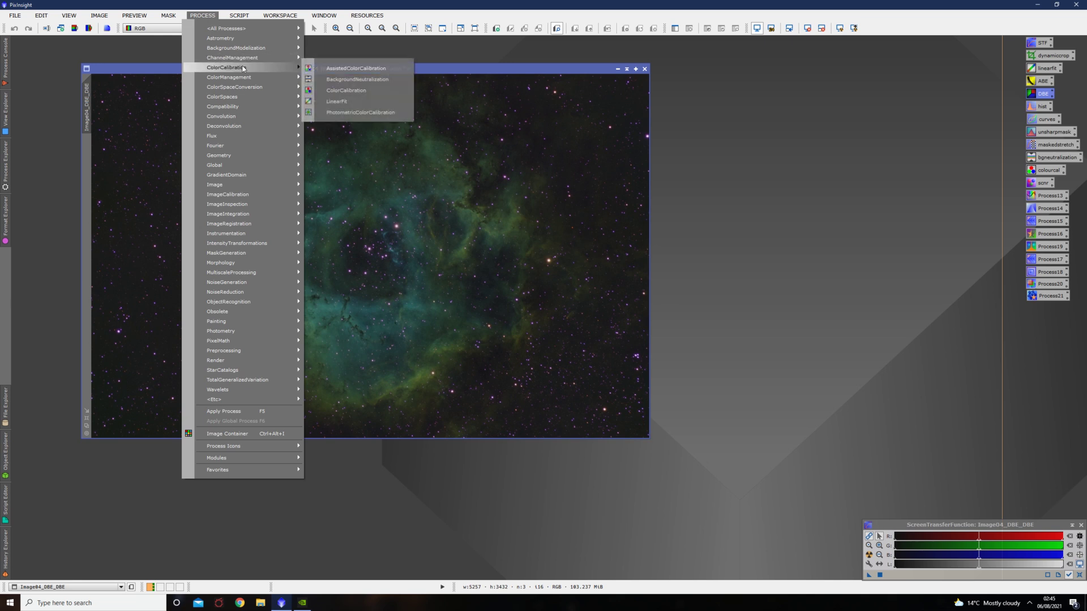
pyautogui.click(371, 79)
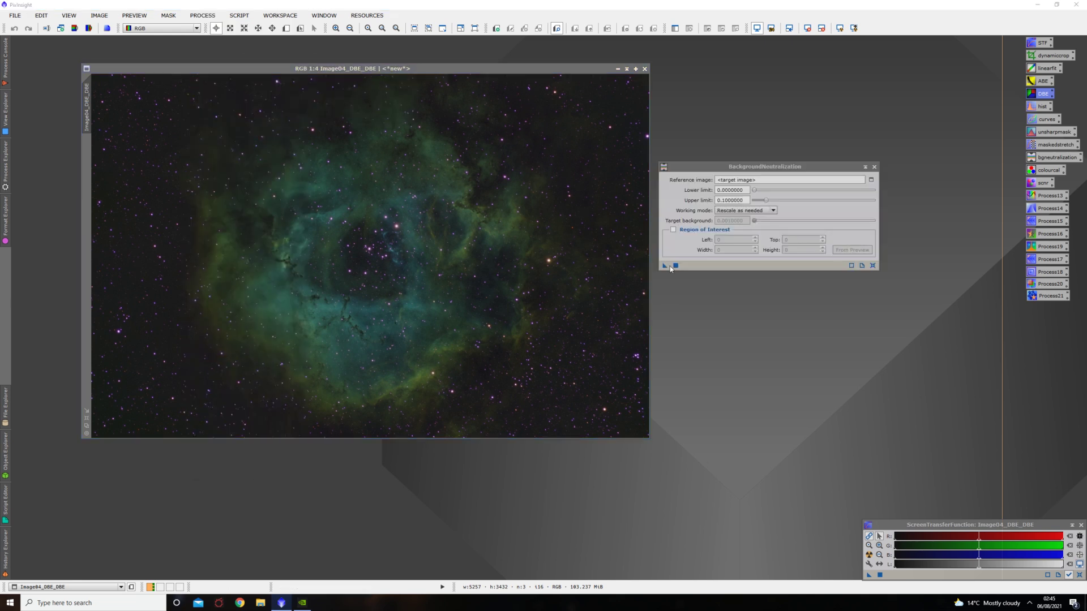
pyautogui.moveTo(666, 270); pyautogui.dragTo(602, 321)
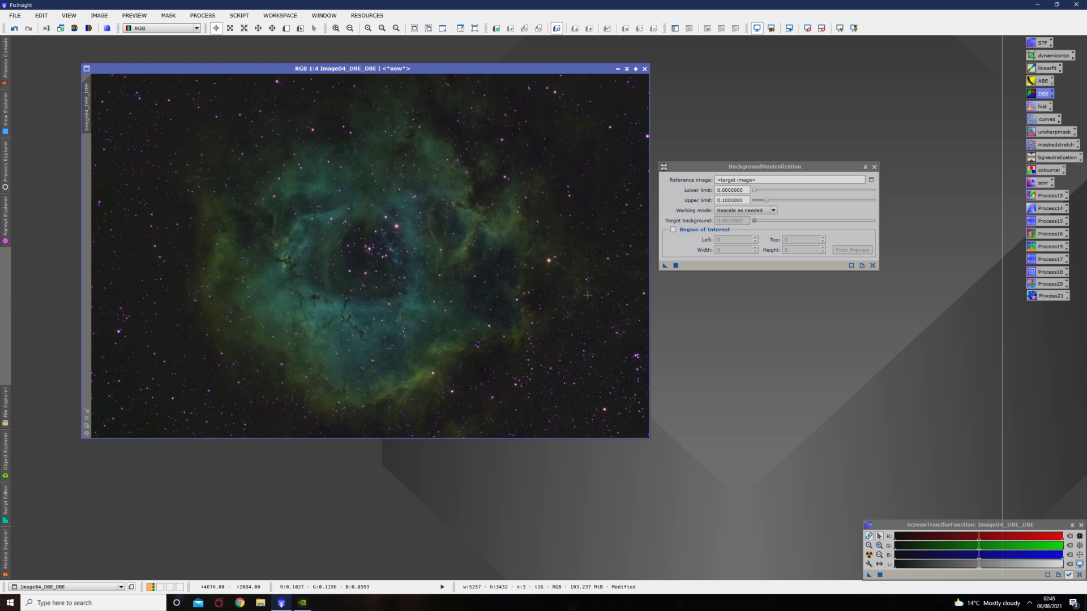
pyautogui.click(873, 166)
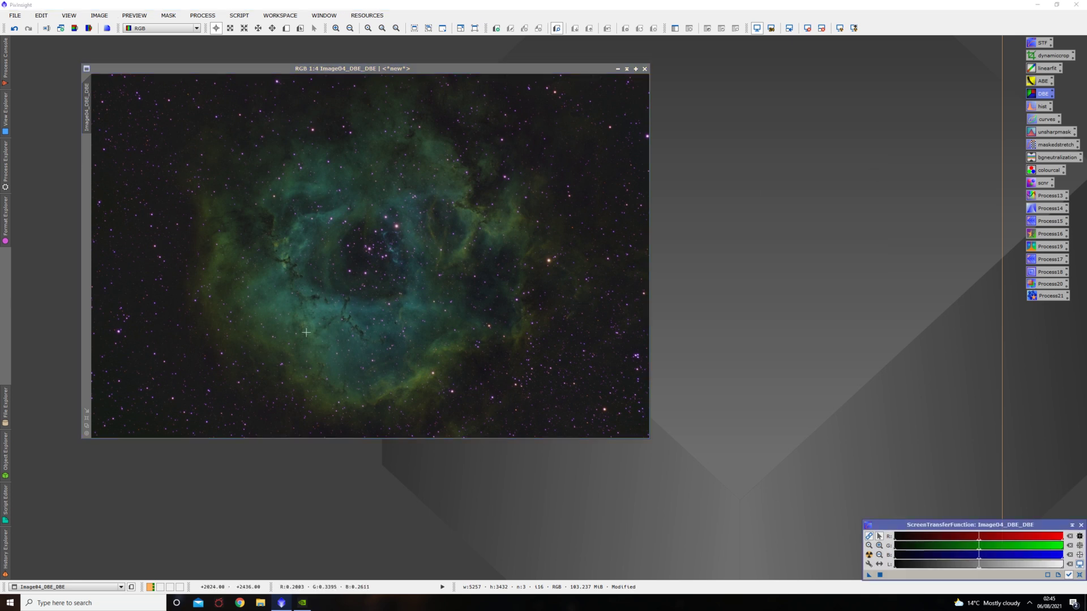
# Create a small preview of about 68 by 64 pixels on dark background left of the nebula's lower part and open it
pyautogui.hotkey('alt', 'n')
pyautogui.moveTo(135, 337); pyautogui.dragTo(143, 343)
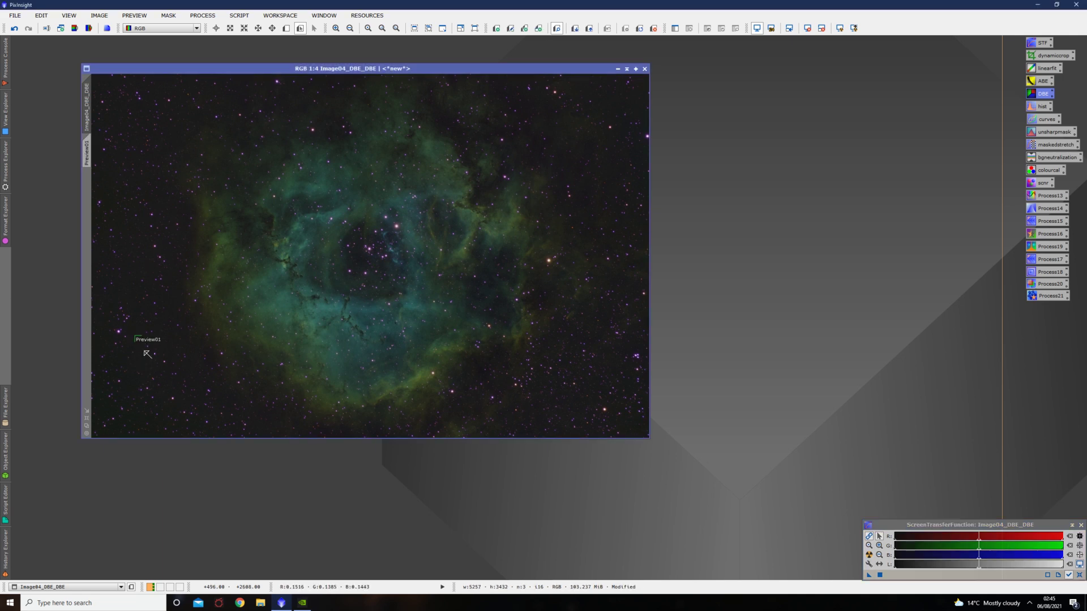
pyautogui.click(86, 152)
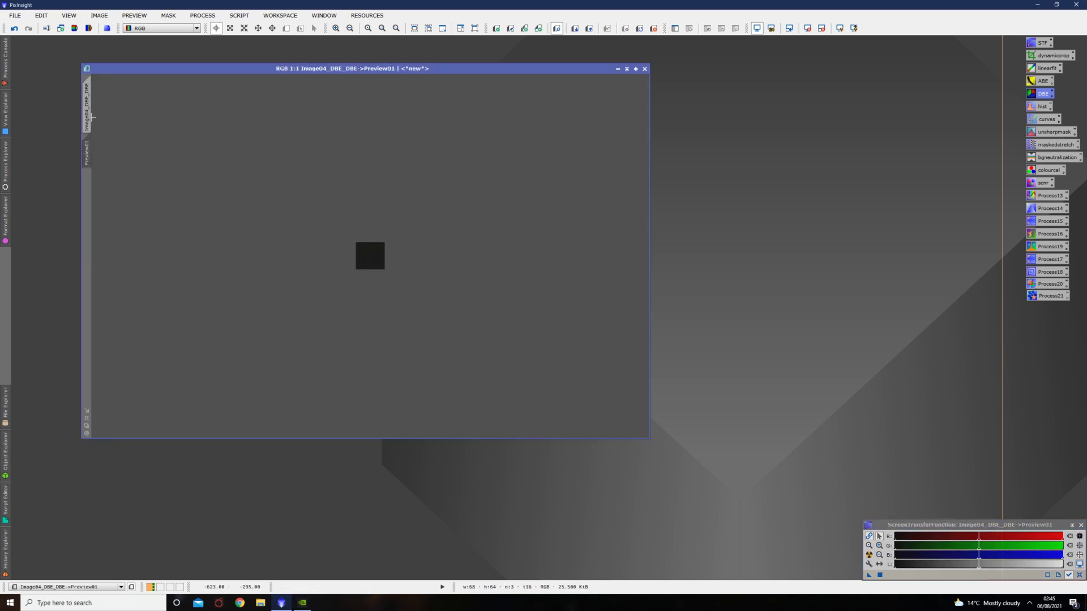
# Return to the main colour image and delete its small background preview
pyautogui.click(93, 118)
pyautogui.rightClick(89, 154)
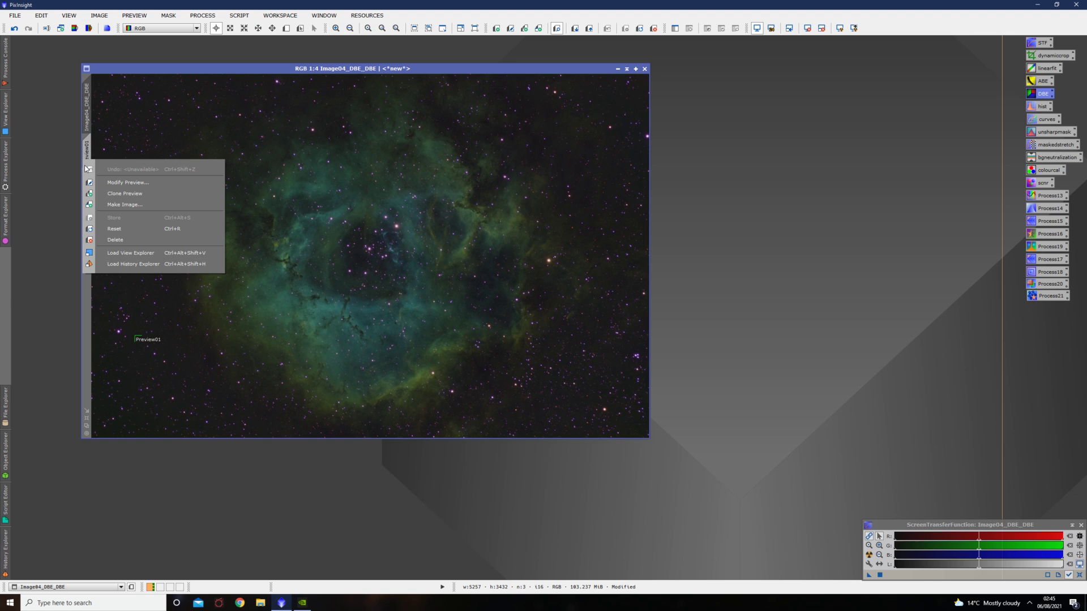
pyautogui.click(115, 239)
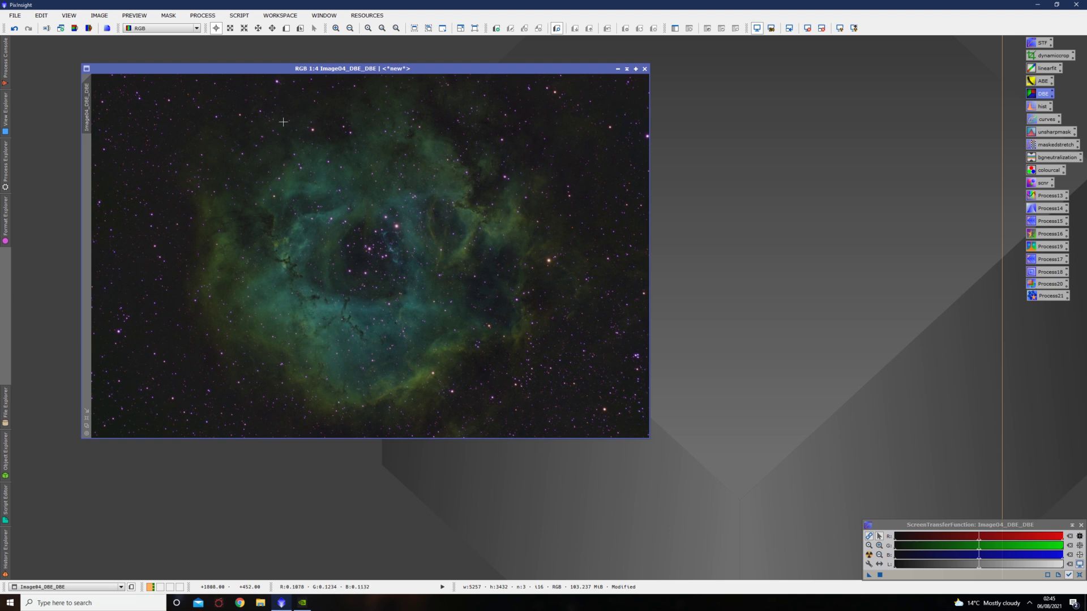
# Apply ColorCalibration with its default settings to the colour image, close the process and check the stars in the nebula's core
pyautogui.click(206, 16)
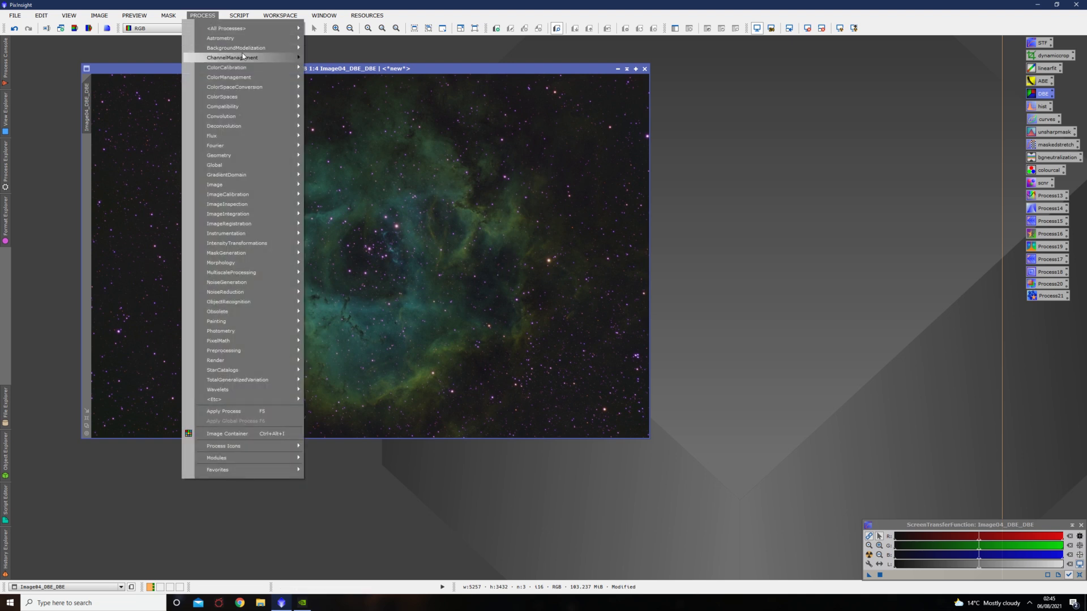
pyautogui.moveTo(249, 67)
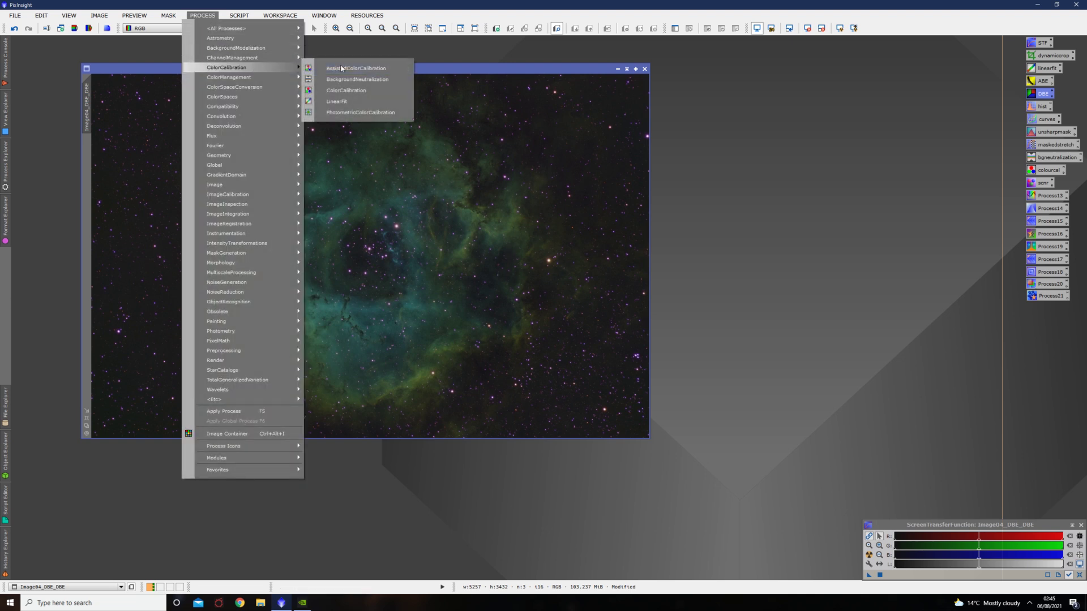
pyautogui.click(359, 90)
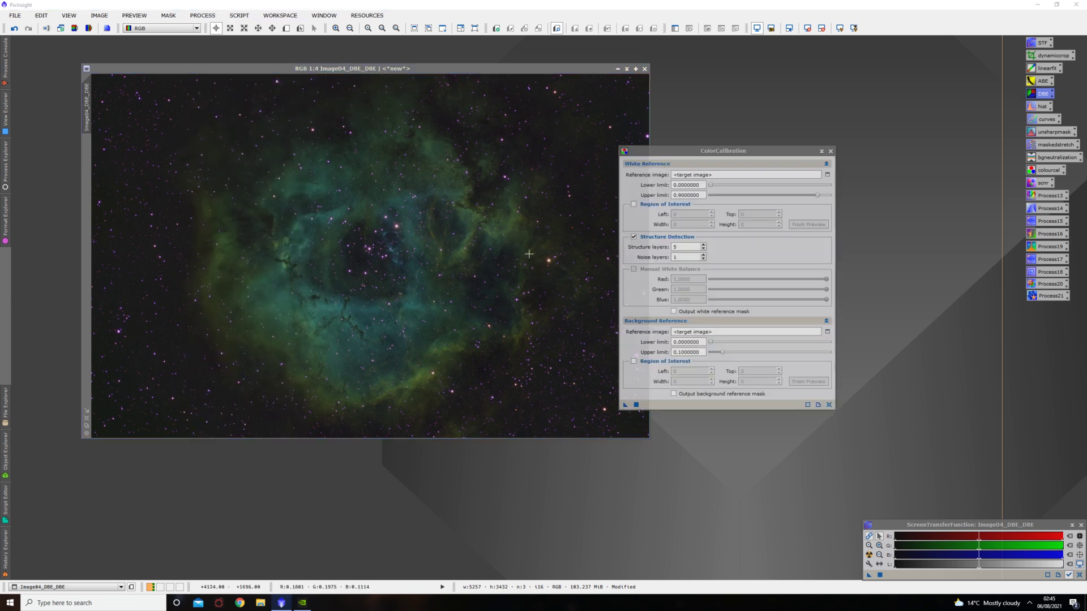
pyautogui.click(625, 404)
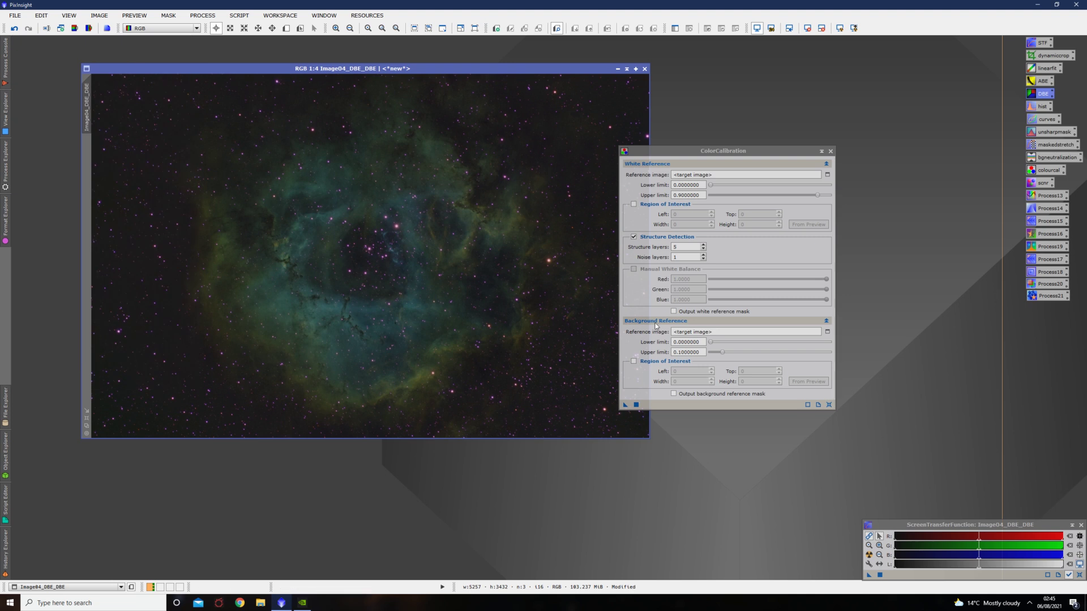
pyautogui.click(830, 151)
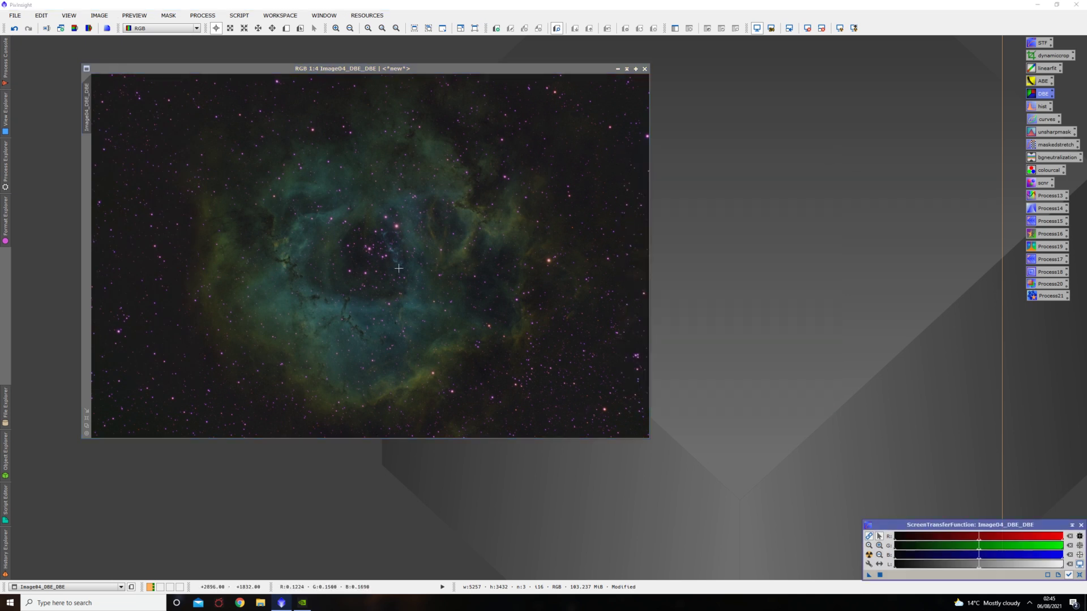
pyautogui.scroll(3, 423, 274)
pyautogui.scroll(-1, 415, 285)
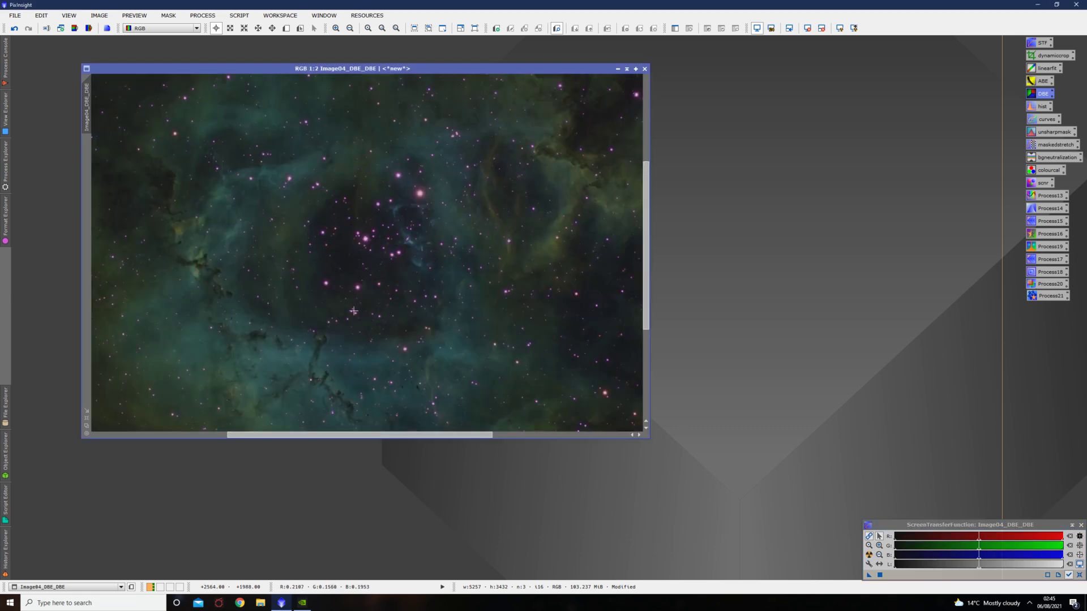
pyautogui.scroll(-1, 400, 335)
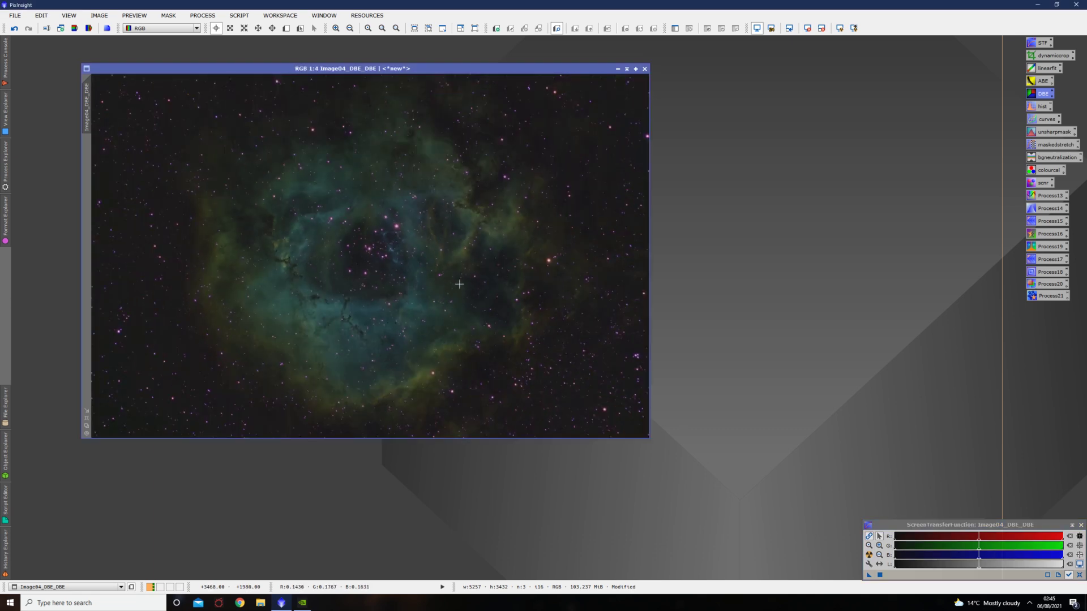
# Try removing green from the colour image with SCNR at amount 1.00, and undo it
pyautogui.doubleClick(1038, 183)
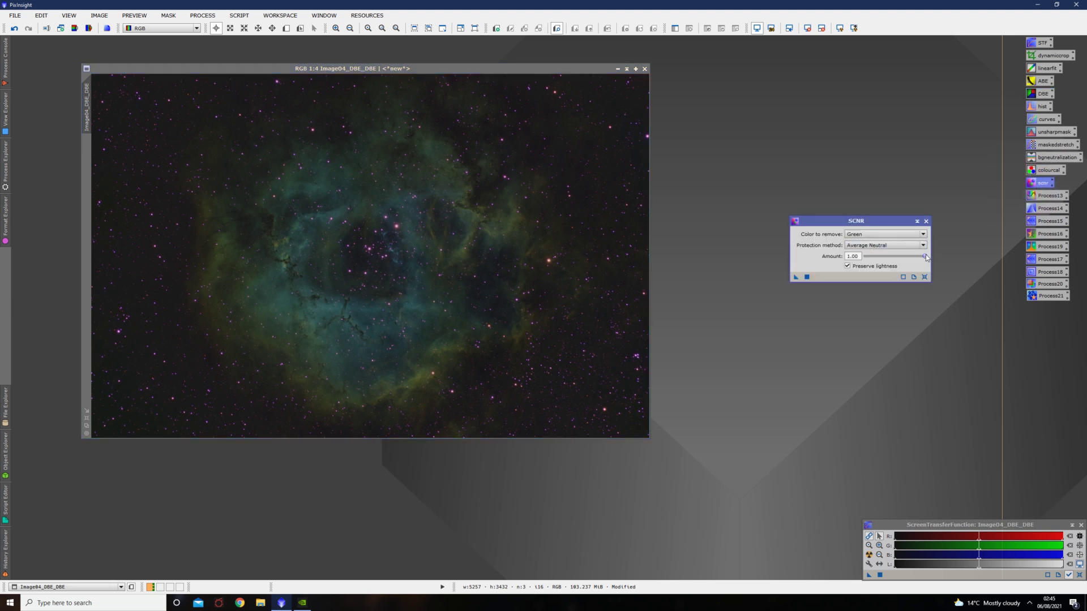
pyautogui.moveTo(796, 277); pyautogui.dragTo(505, 268)
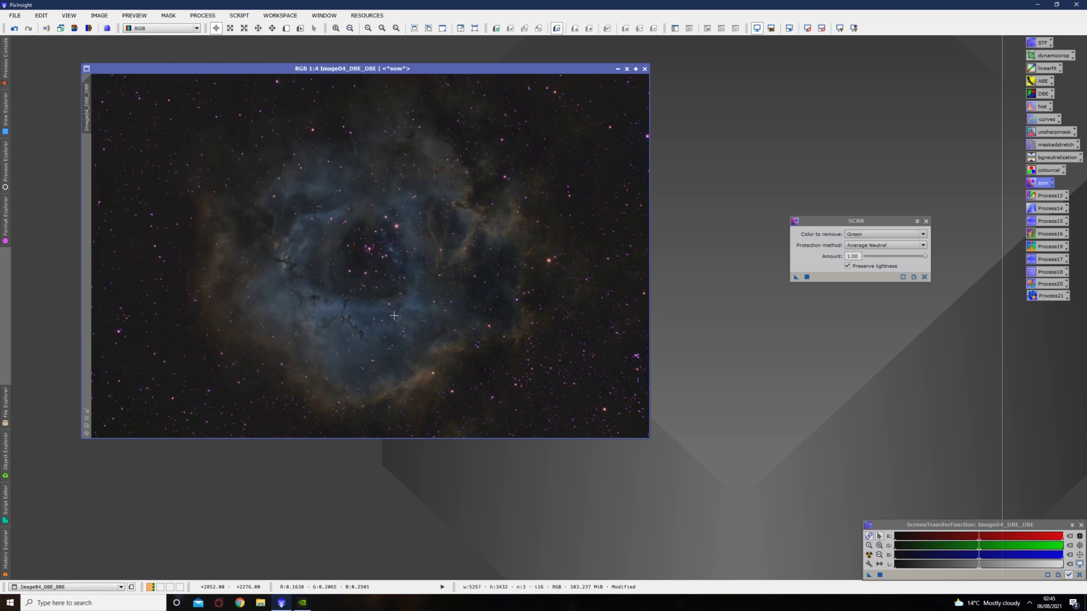
pyautogui.hotkey('ctrl', 'z')
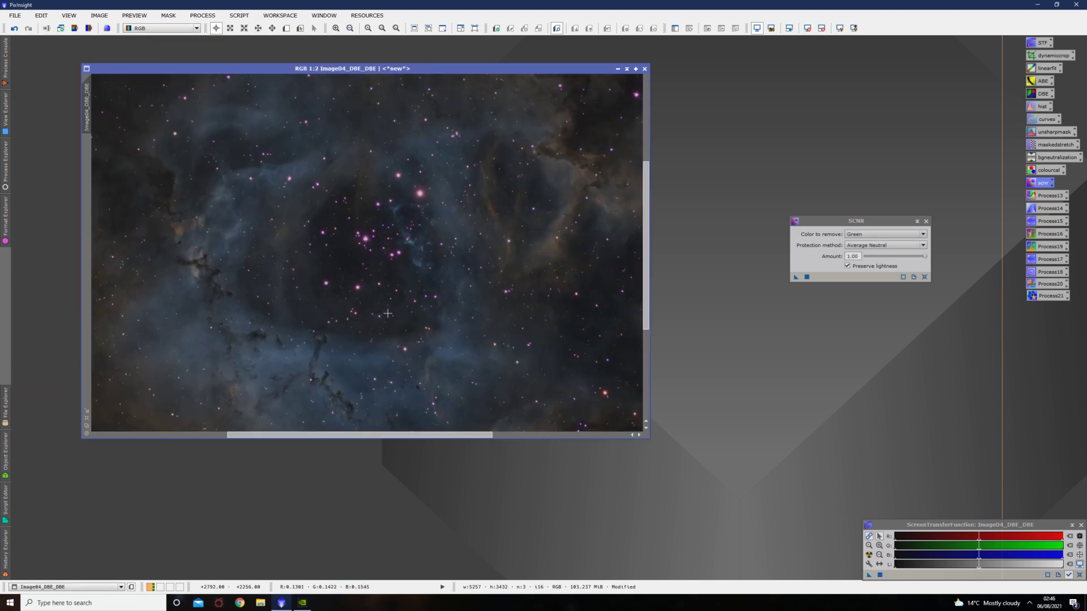
pyautogui.hotkey('ctrl', 'y')
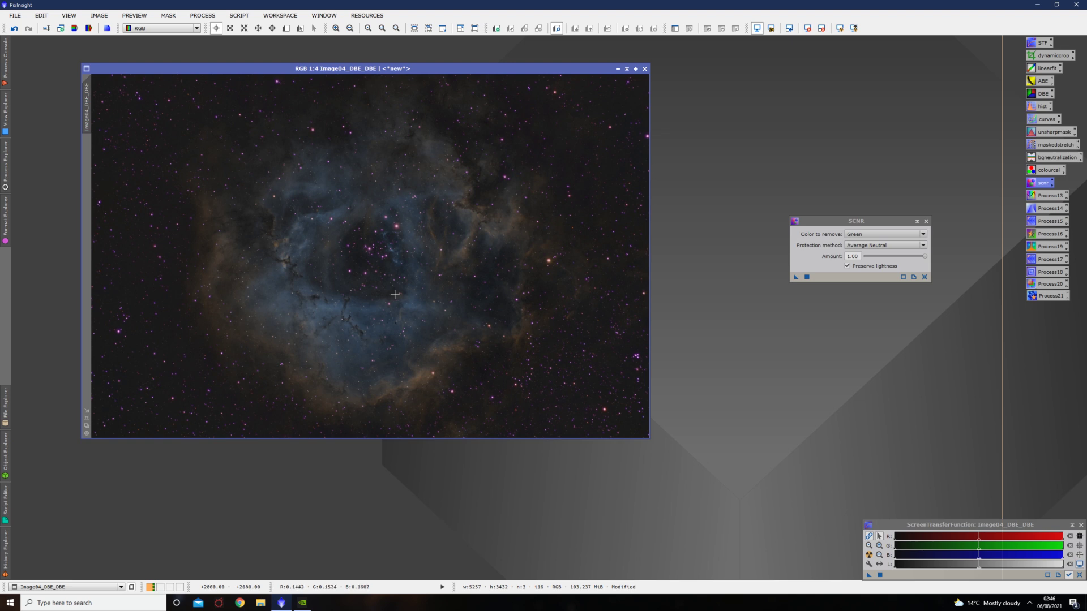
pyautogui.rightClick(415, 267)
pyautogui.click(430, 276)
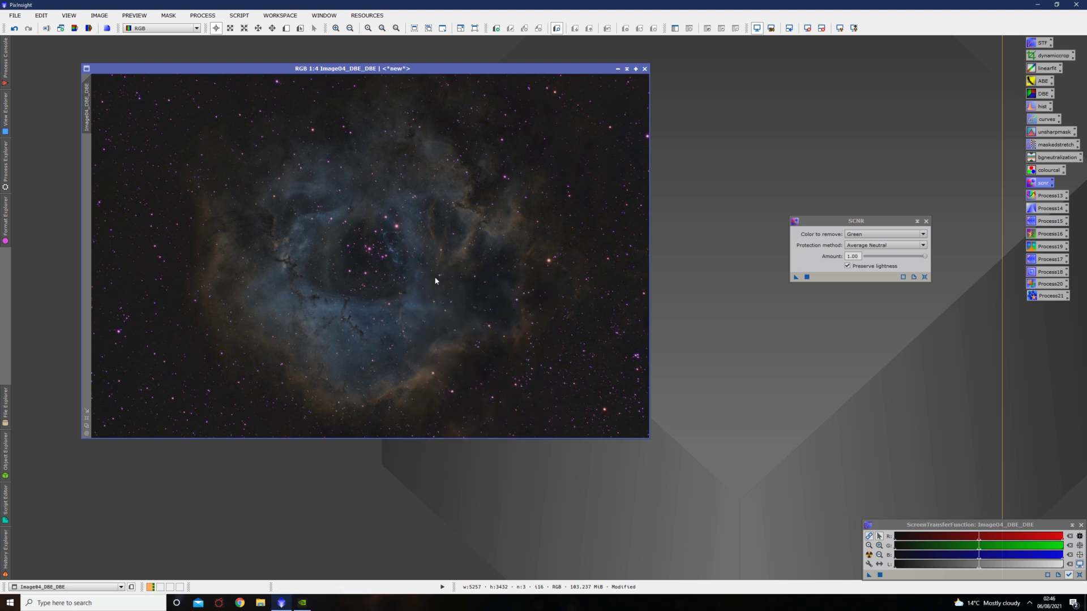
# Apply SCNR green removal at amount 0.30 to the colour image, compare it with the previous state, keep it and close the process
pyautogui.click(876, 256)
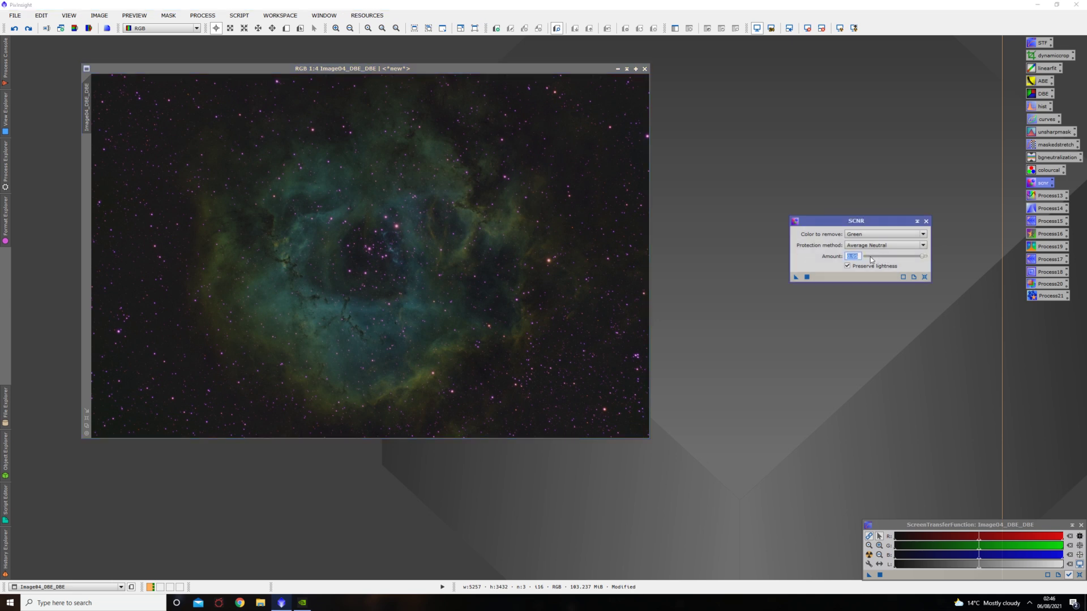
pyautogui.scroll(-6, 871, 256)
pyautogui.moveTo(795, 278); pyautogui.dragTo(543, 297)
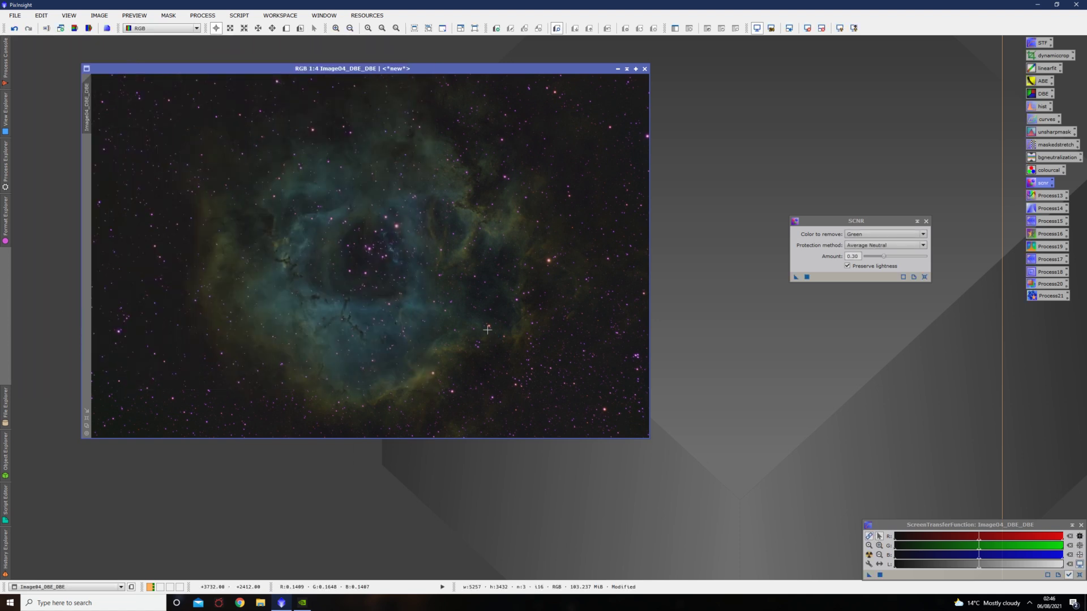
pyautogui.rightClick(476, 285)
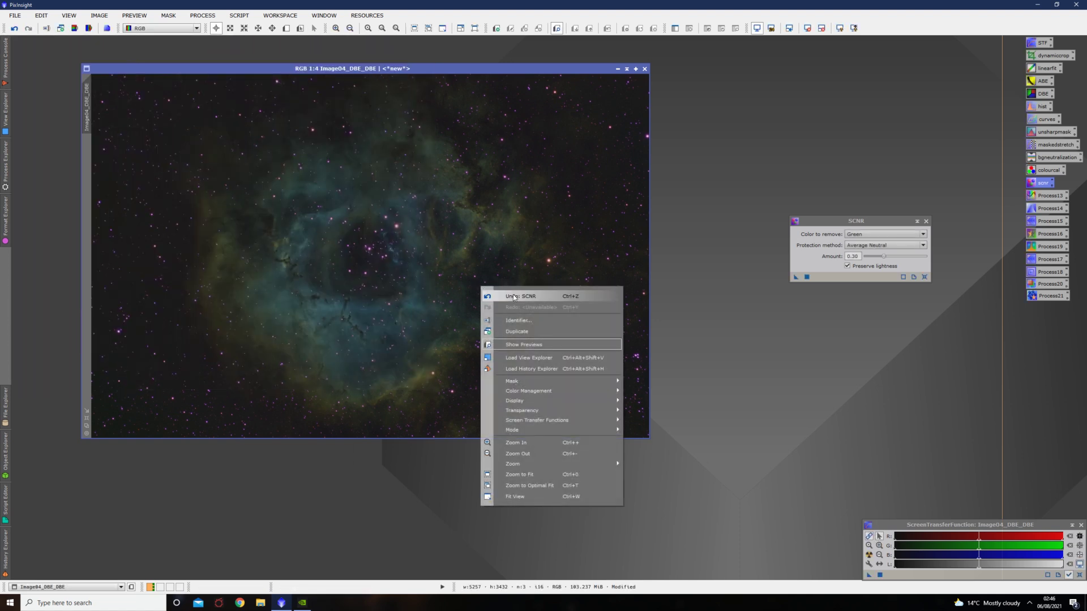
pyautogui.click(498, 294)
pyautogui.rightClick(485, 239)
pyautogui.click(524, 256)
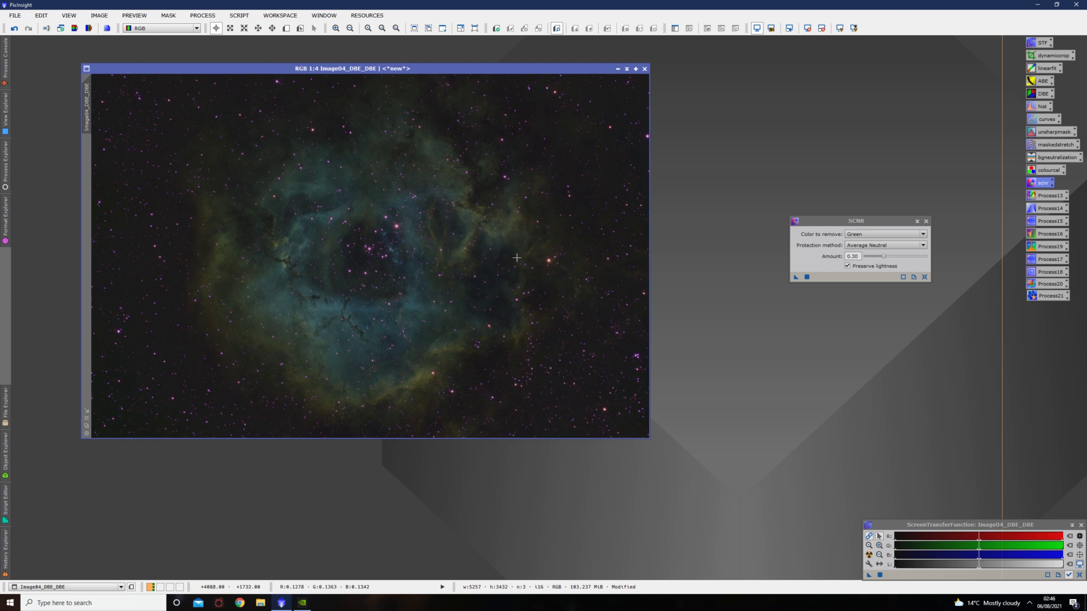
pyautogui.click(926, 221)
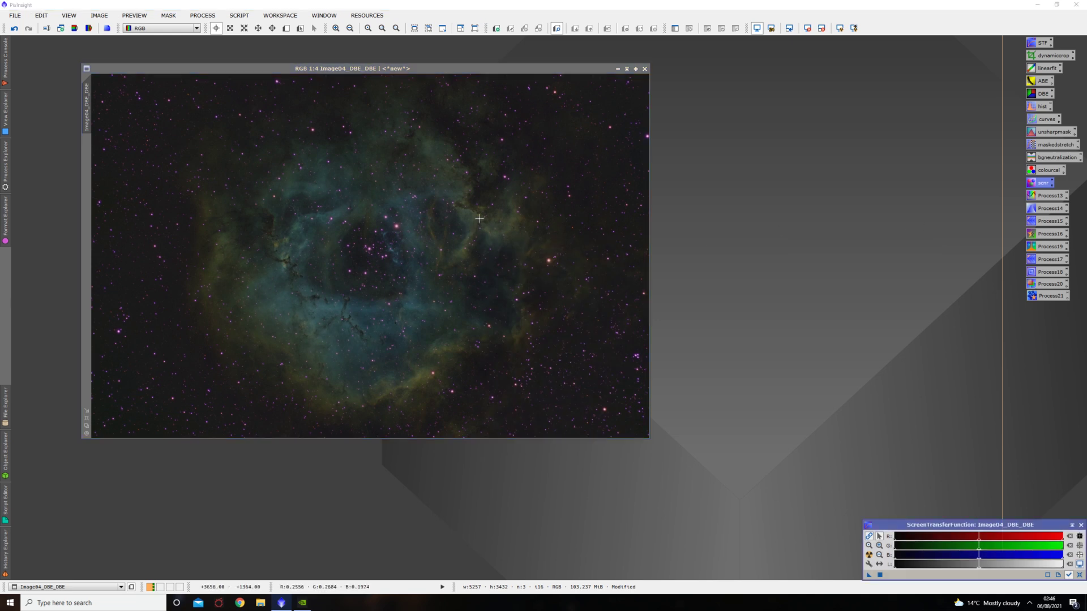
# Run the CorrectMagentaStars script on the colour image with amount 0.80, close it and check the stars in the nebula's core
pyautogui.click(378, 248)
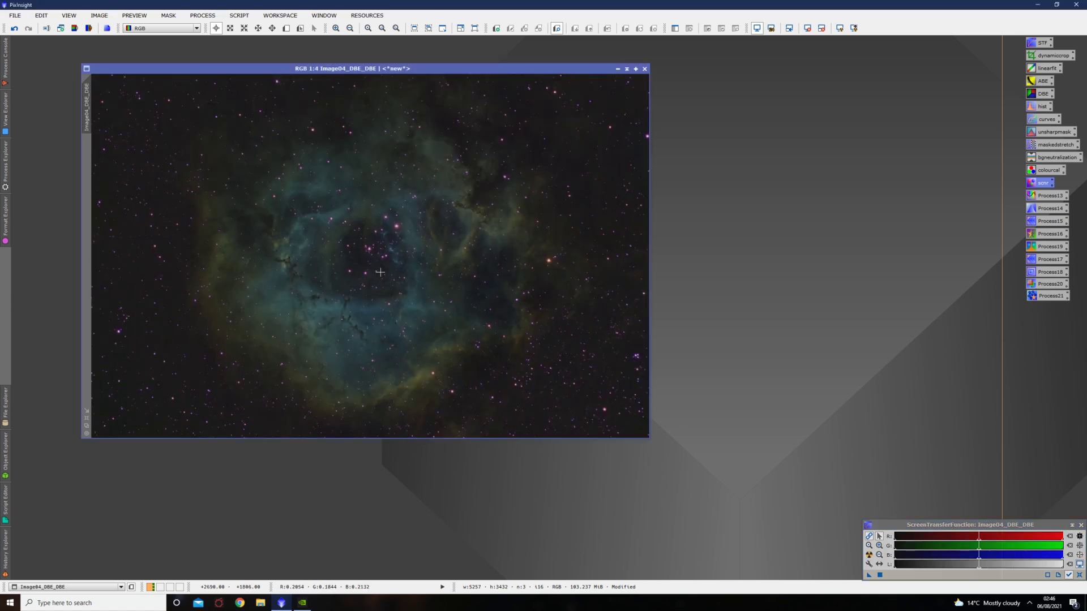
pyautogui.click(242, 18)
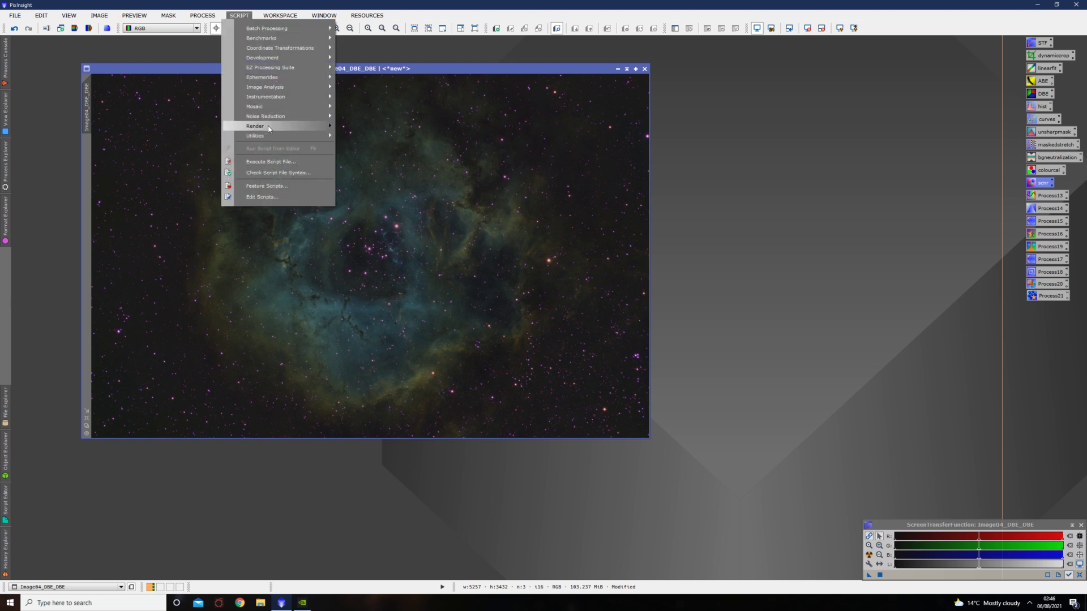
pyautogui.moveTo(277, 136)
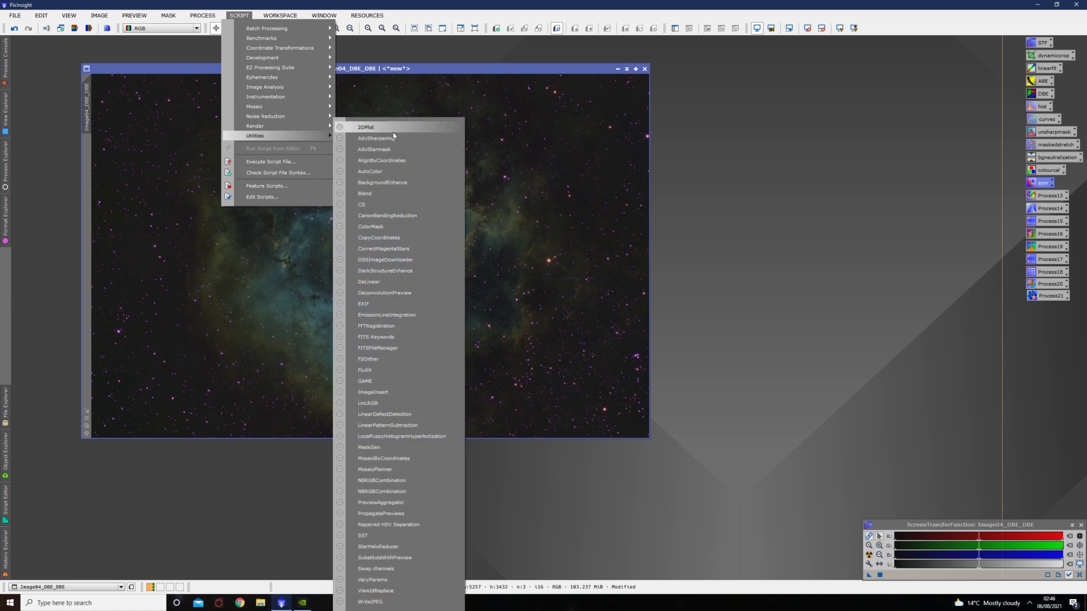
pyautogui.click(398, 251)
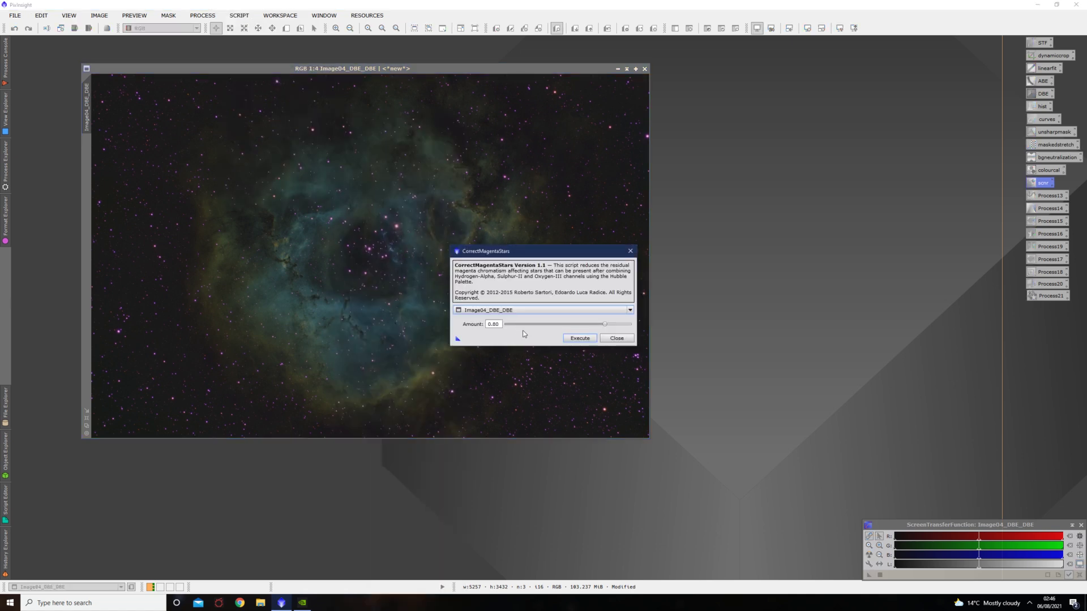
pyautogui.click(583, 340)
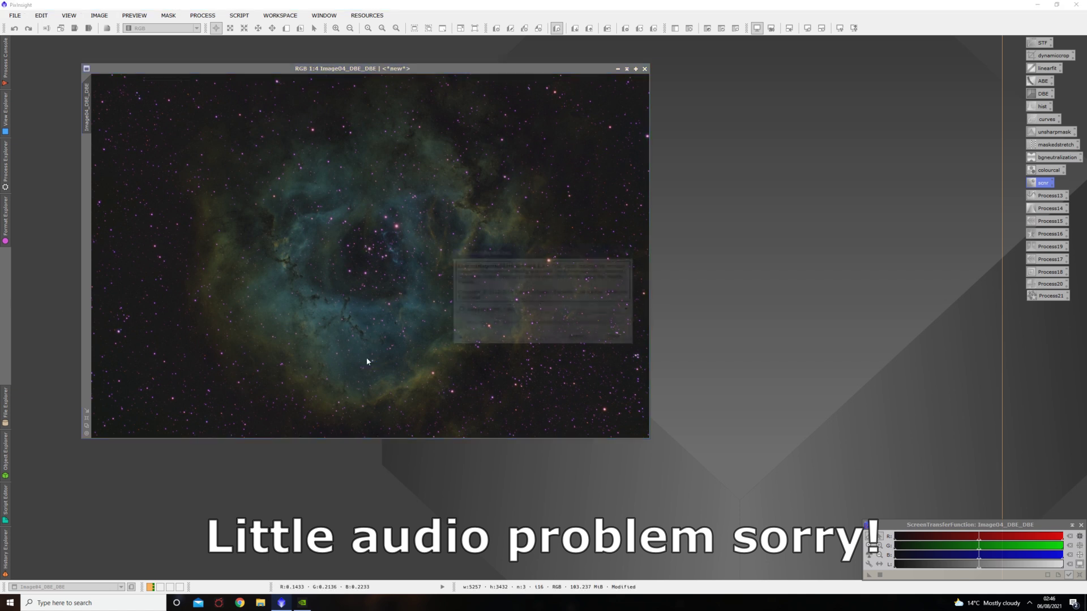
pyautogui.click(603, 338)
pyautogui.scroll(3, 390, 218)
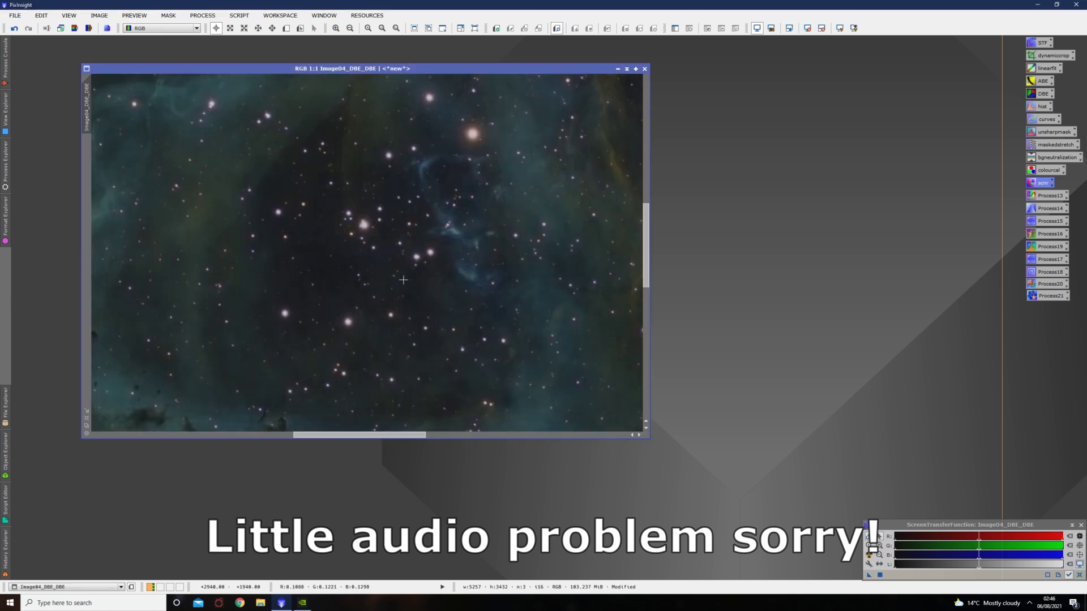
pyautogui.scroll(-3, 419, 246)
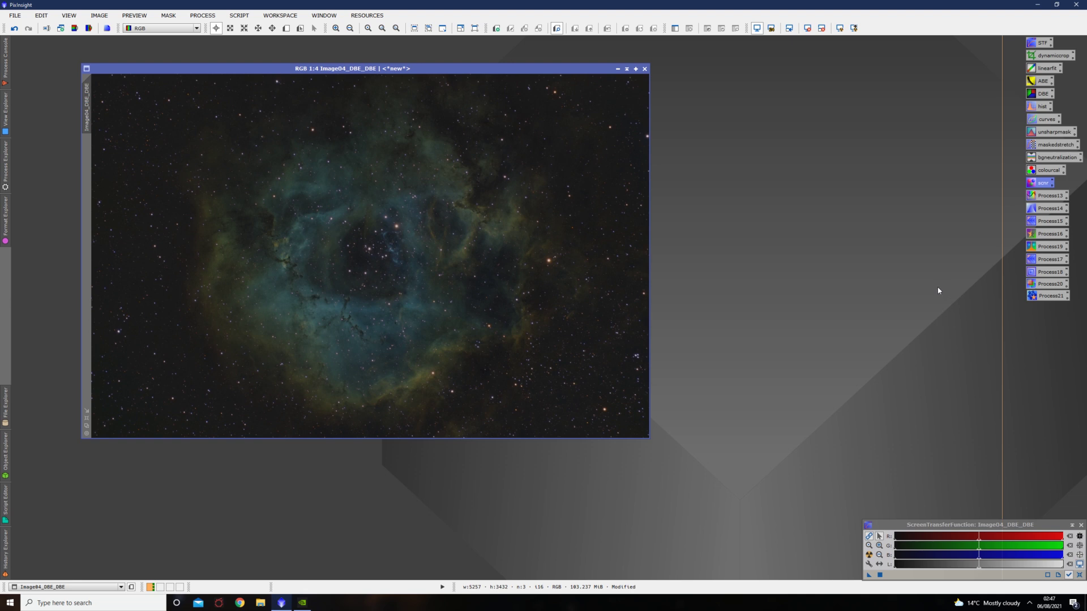
# Remove the stars from the colour image with StarNet at stride 128, with star mask creation enabled
pyautogui.doubleClick(1040, 295)
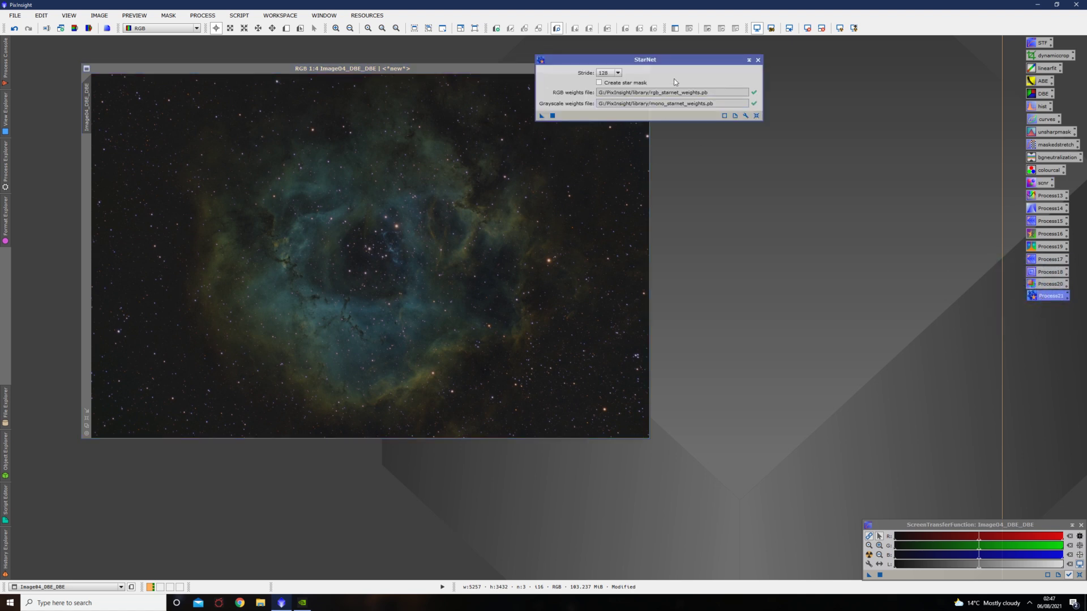
pyautogui.moveTo(682, 63); pyautogui.dragTo(802, 120)
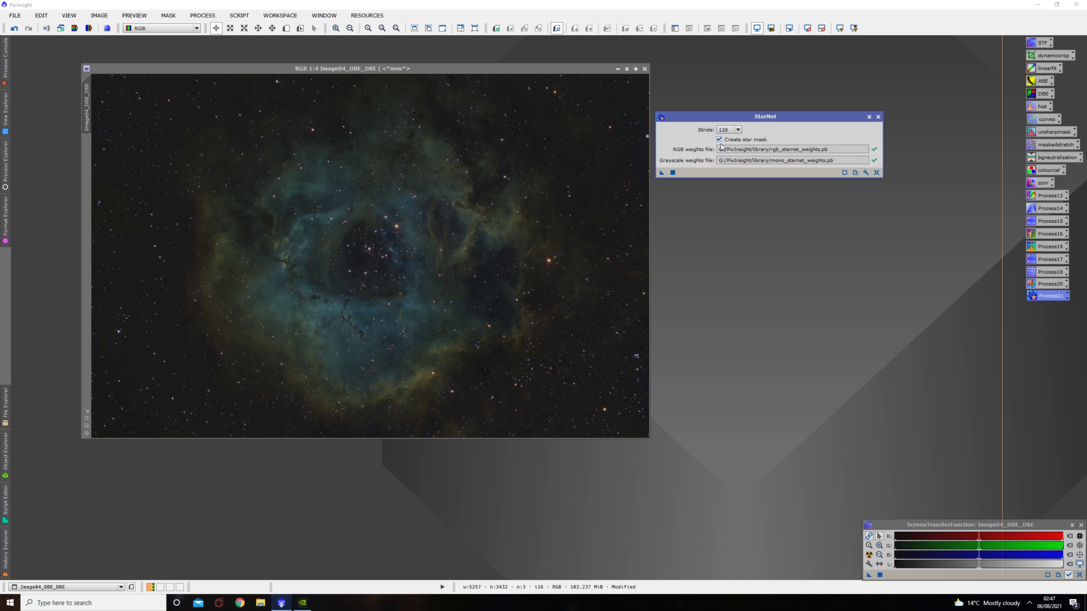
pyautogui.click(662, 172)
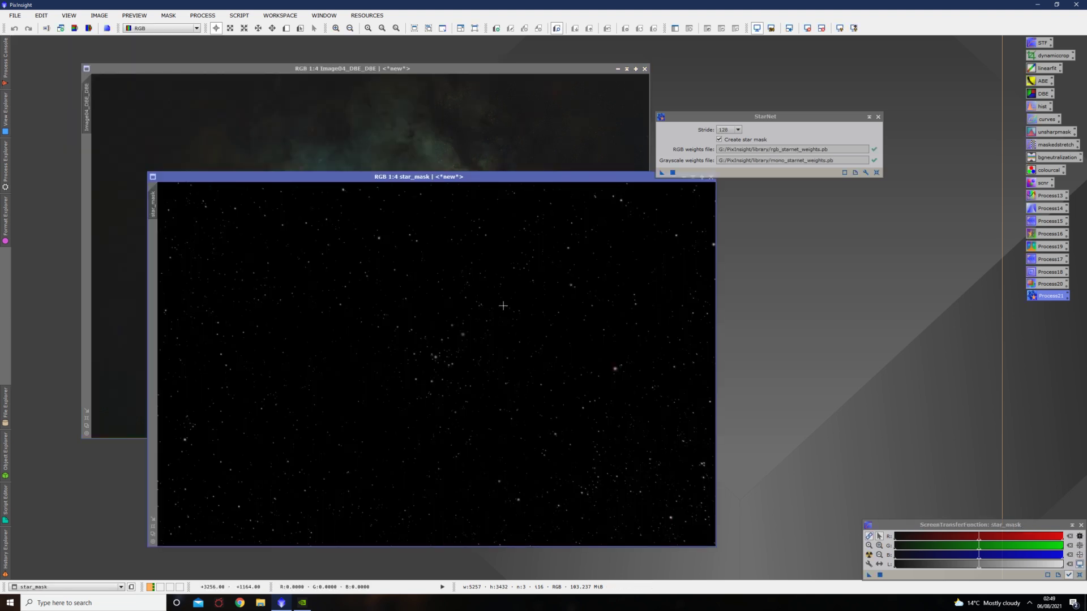
# Move the star mask and the starless image apart in the workspace and check the nebula's core for leftover stars
pyautogui.moveTo(401, 177); pyautogui.dragTo(688, 163)
pyautogui.click(368, 238)
pyautogui.scroll(3, 370, 224)
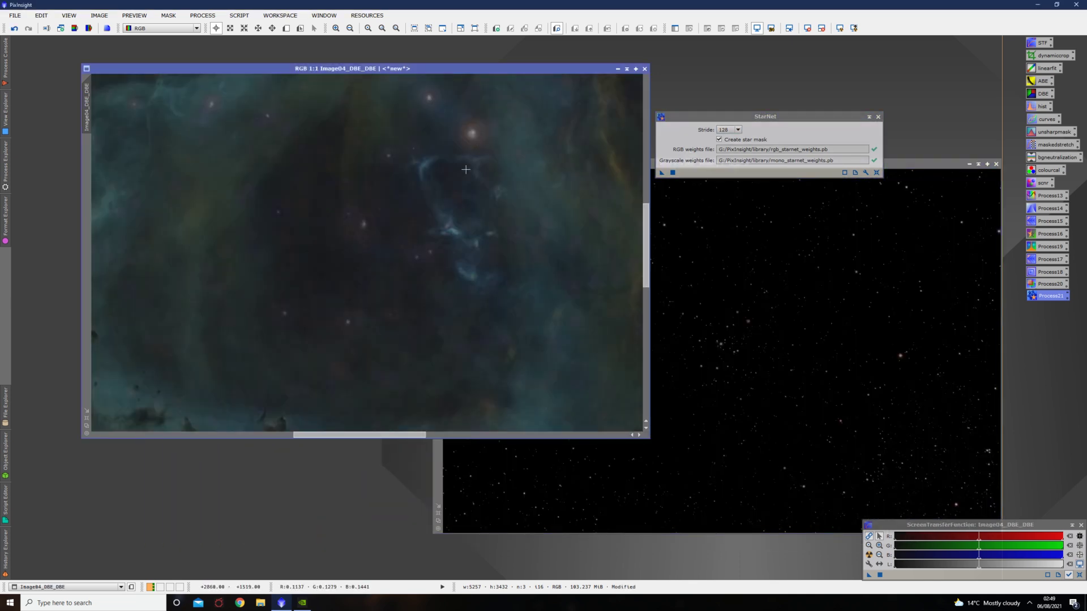
pyautogui.scroll(-1, 461, 175)
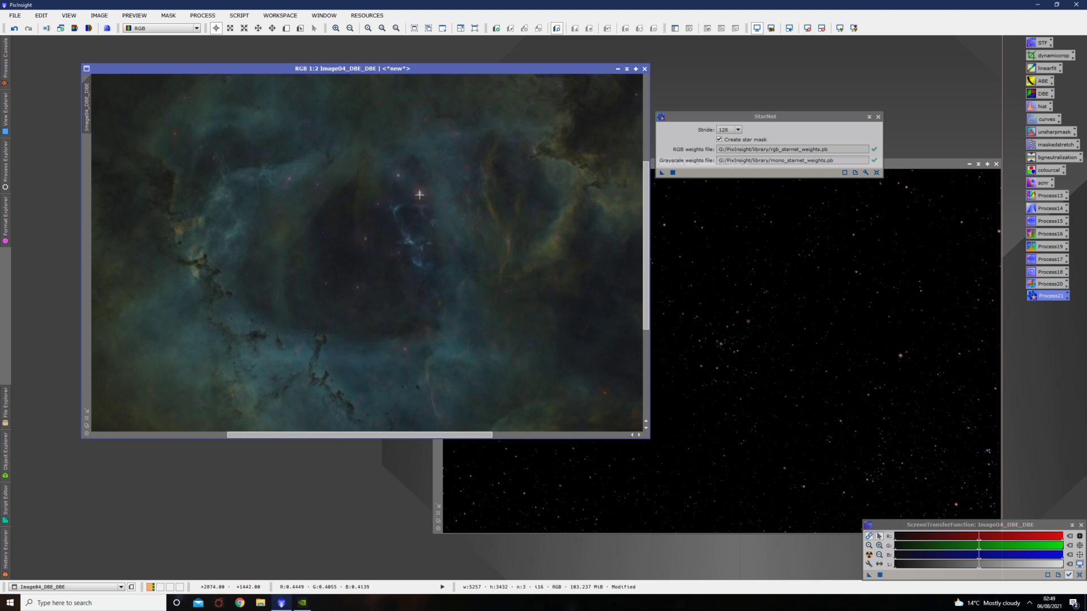
pyautogui.scroll(-1, 366, 277)
pyautogui.scroll(-2, 366, 277)
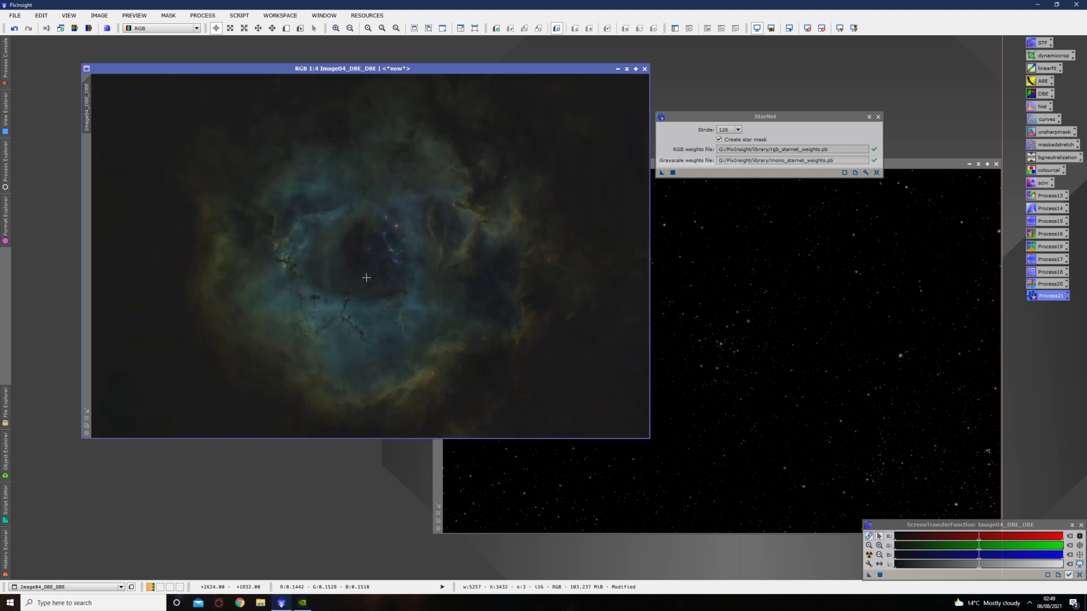
pyautogui.scroll(1, 366, 278)
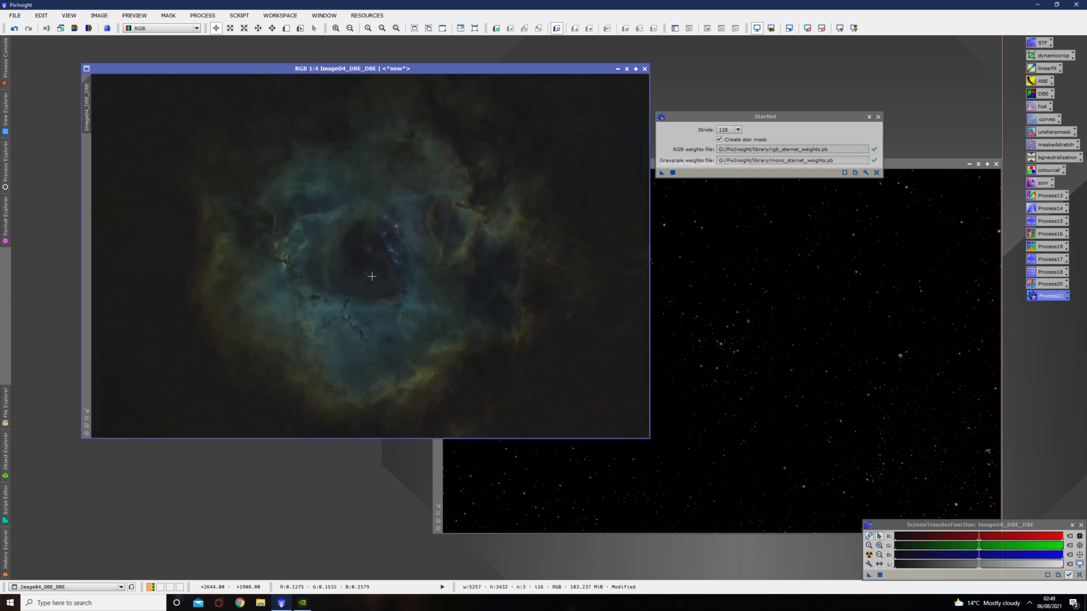
pyautogui.click(922, 165)
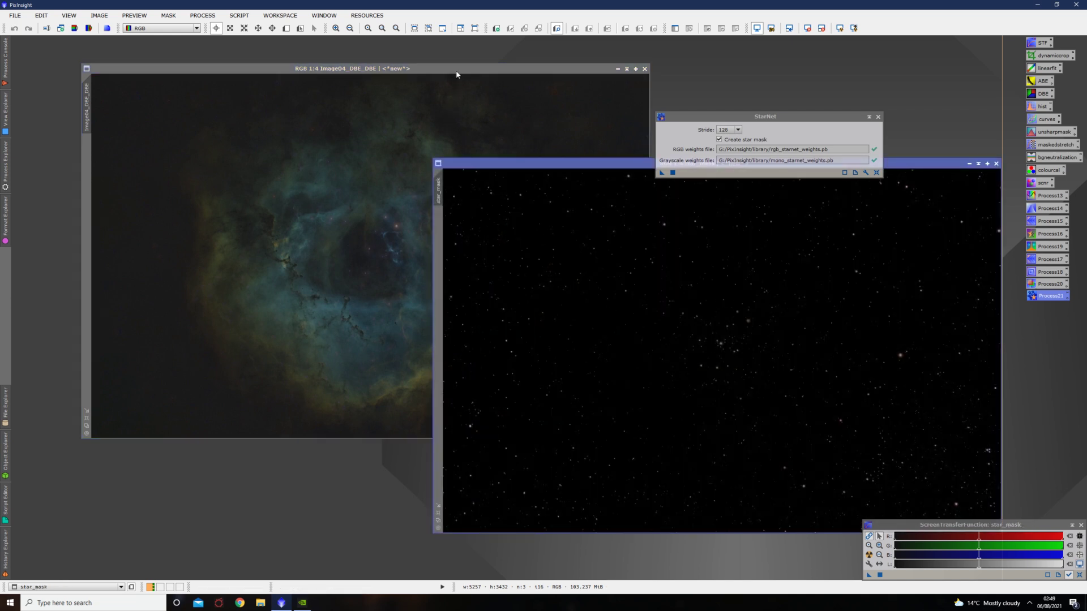
pyautogui.moveTo(456, 72); pyautogui.dragTo(387, 45)
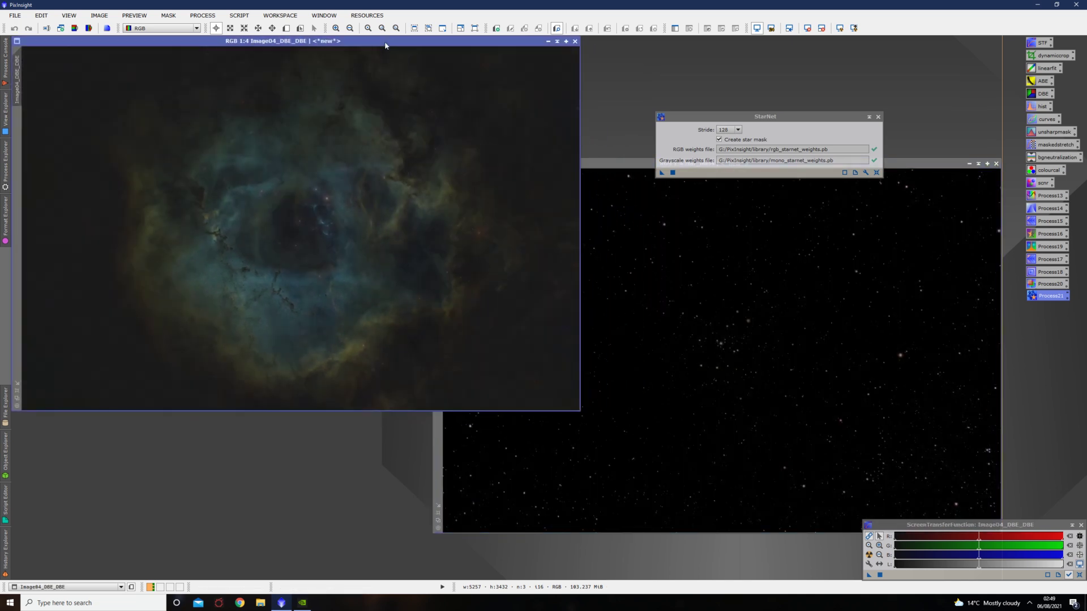
pyautogui.click(694, 332)
pyautogui.click(325, 286)
pyautogui.doubleClick(1043, 107)
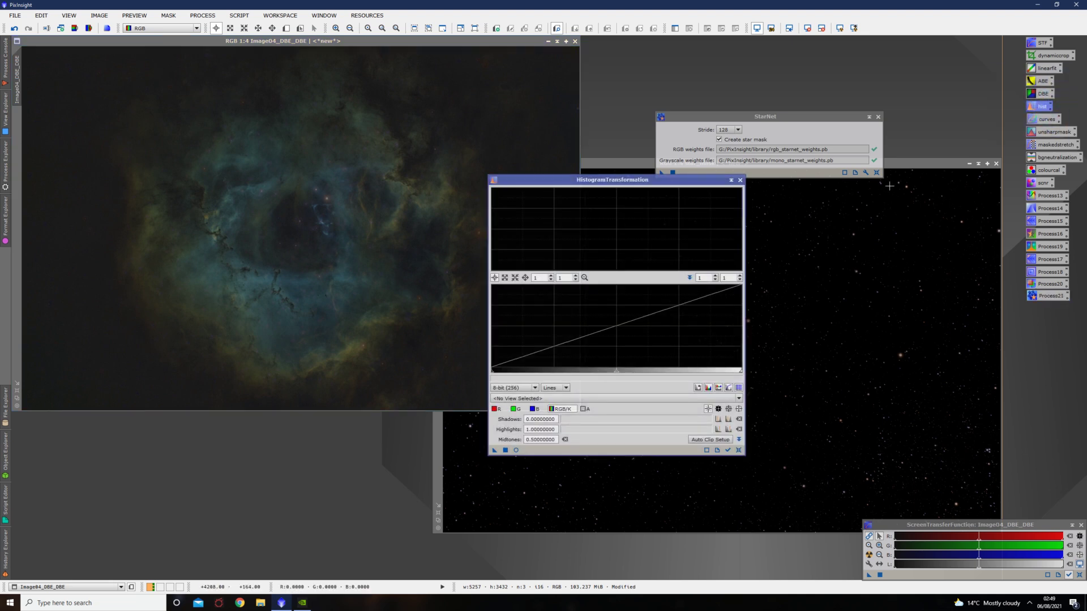
pyautogui.click(593, 398)
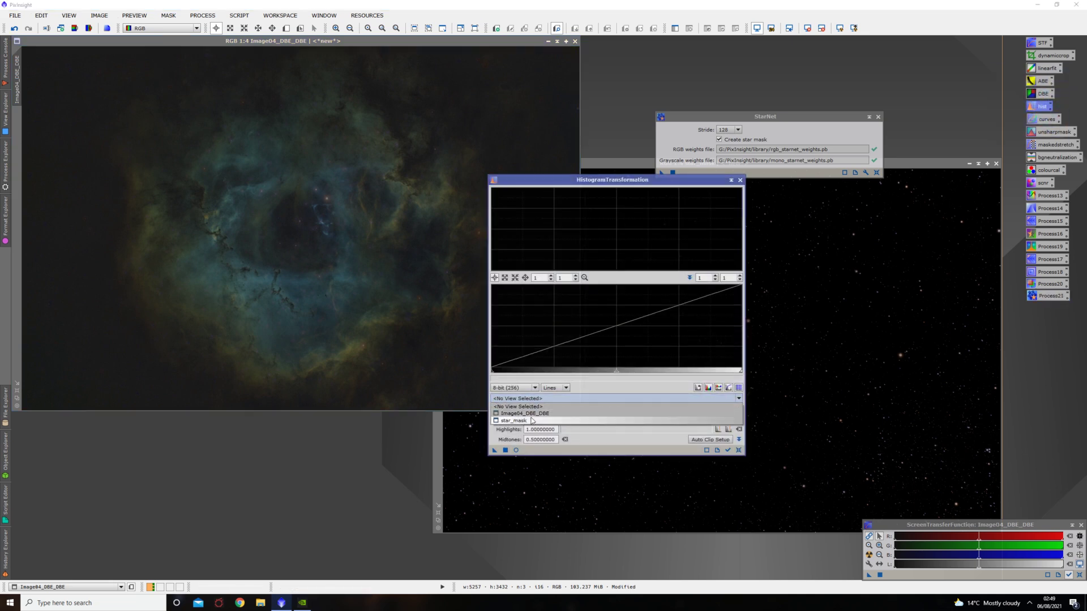
pyautogui.click(533, 417)
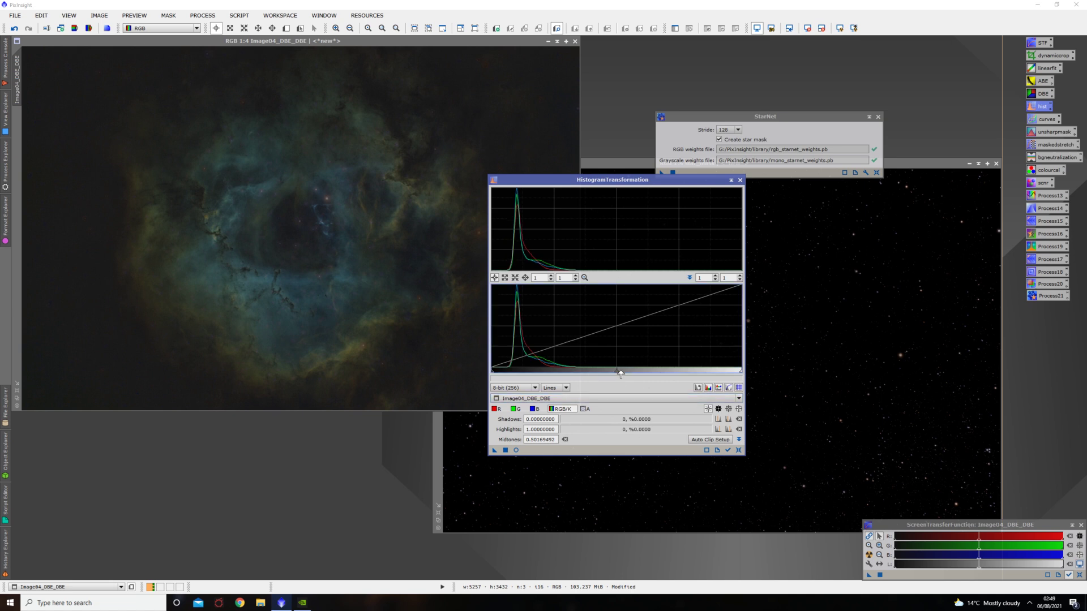
pyautogui.moveTo(624, 373); pyautogui.dragTo(666, 372)
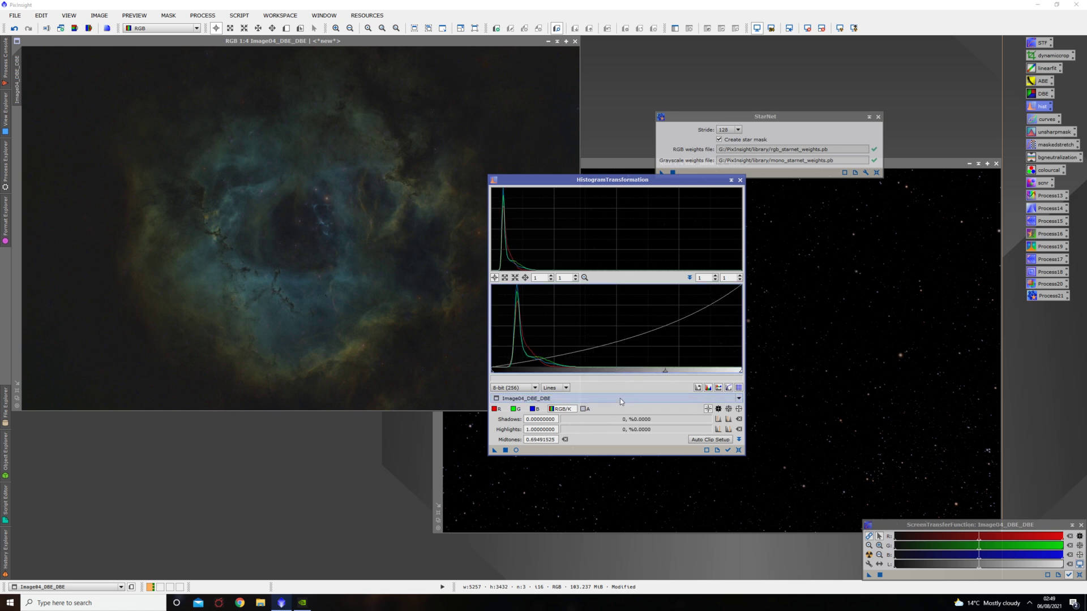
pyautogui.click(515, 450)
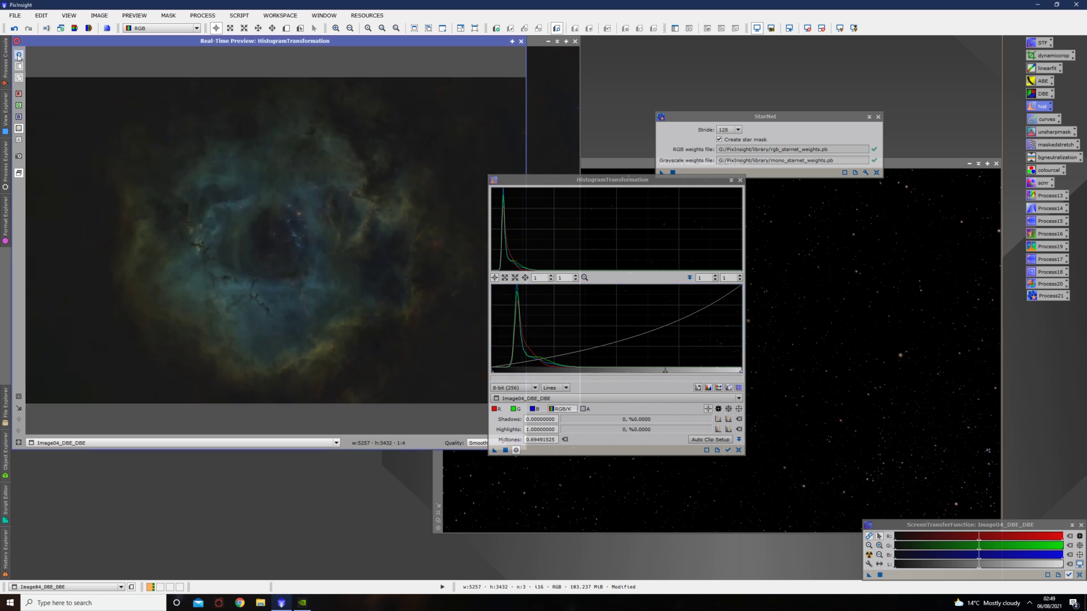
pyautogui.click(19, 55)
pyautogui.click(19, 54)
pyautogui.click(18, 55)
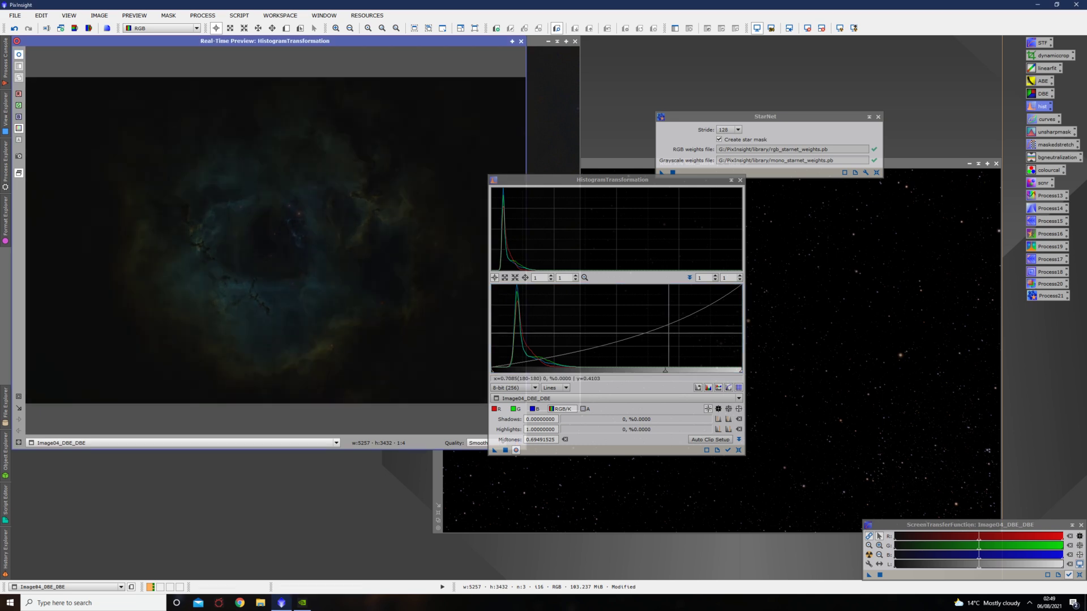
pyautogui.click(521, 41)
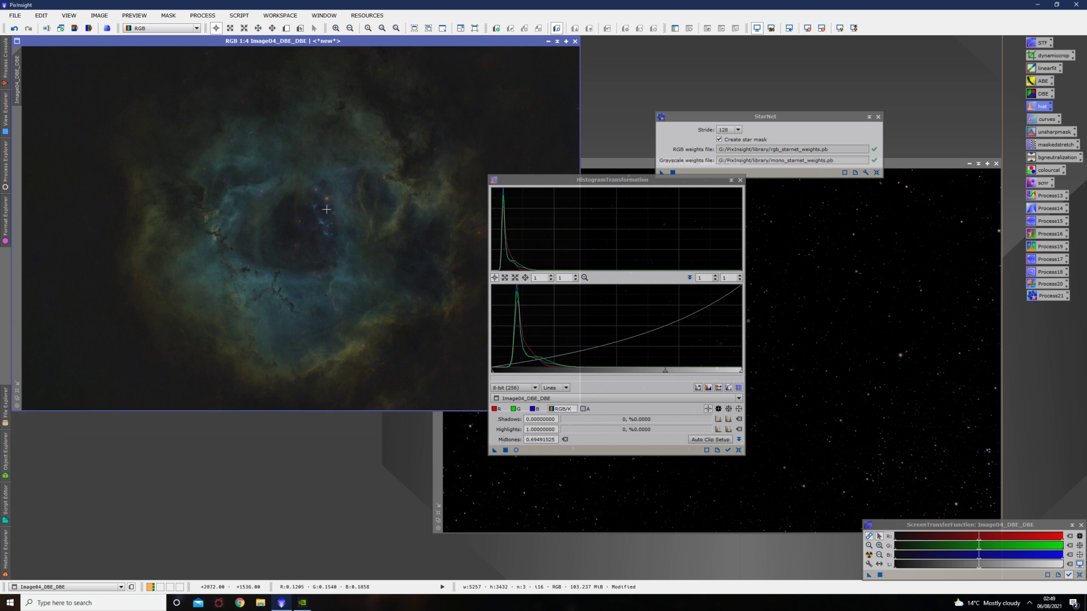
pyautogui.click(740, 181)
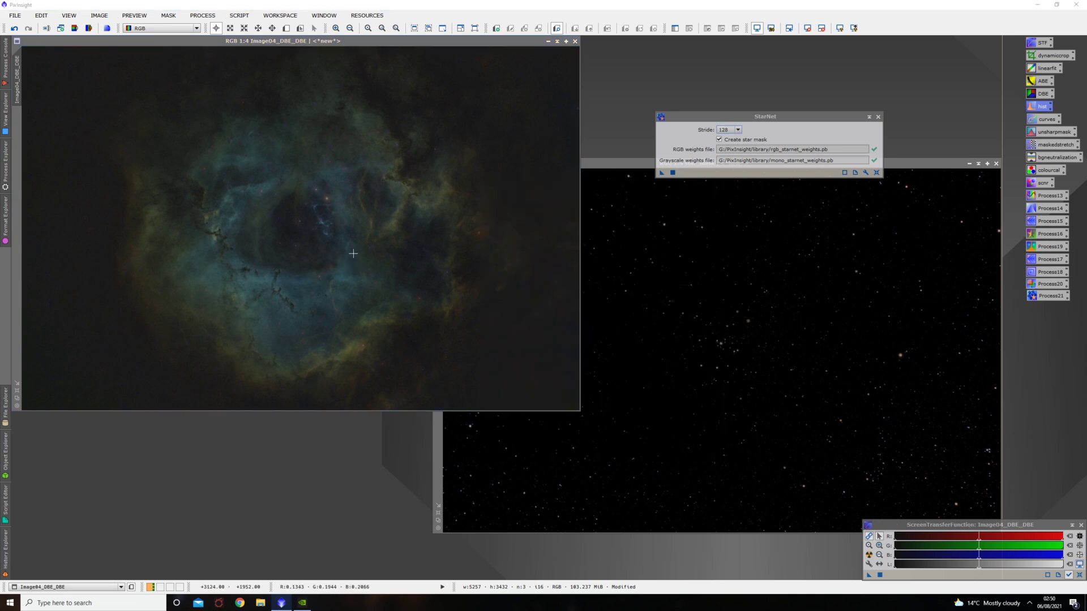
# Shift the star mask window slightly, close the StarNet process and rename the star mask image as stars
pyautogui.moveTo(630, 165); pyautogui.dragTo(641, 180)
pyautogui.click(275, 277)
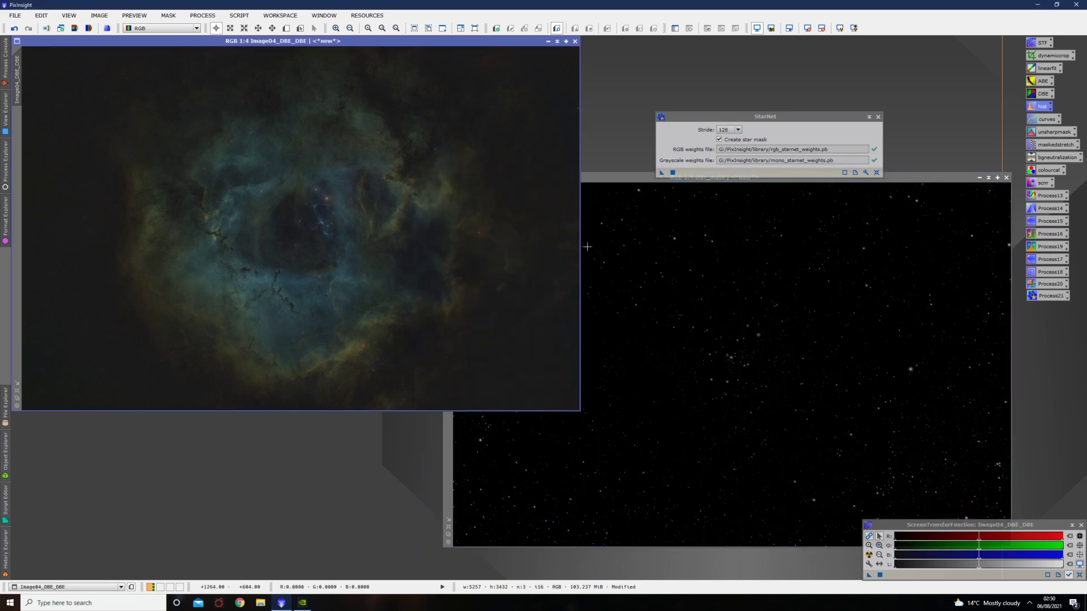
pyautogui.click(877, 116)
pyautogui.rightClick(701, 342)
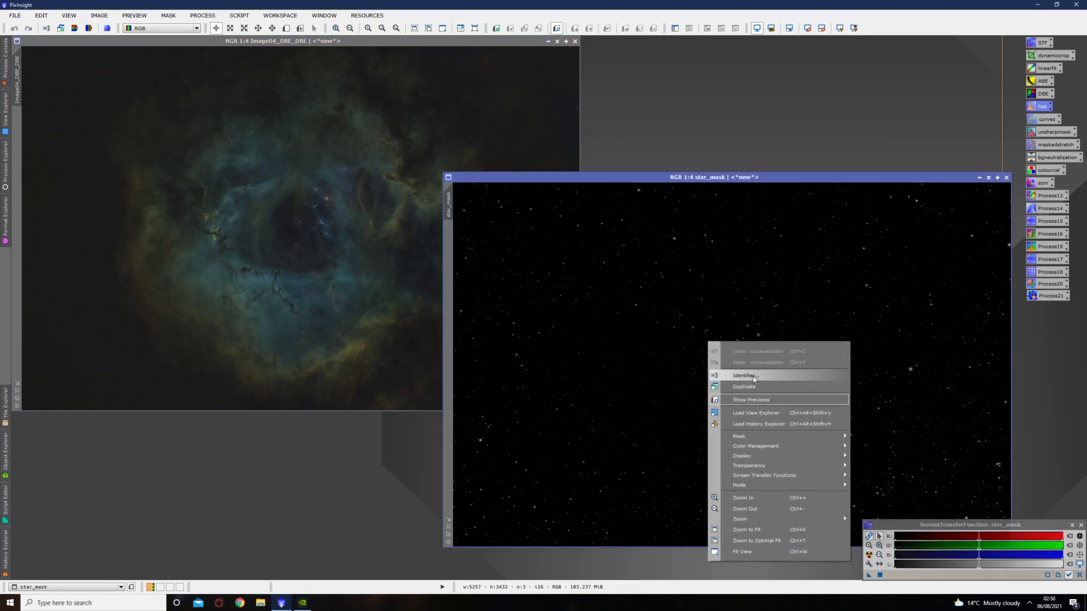
pyautogui.click(730, 375)
pyautogui.write('stars')
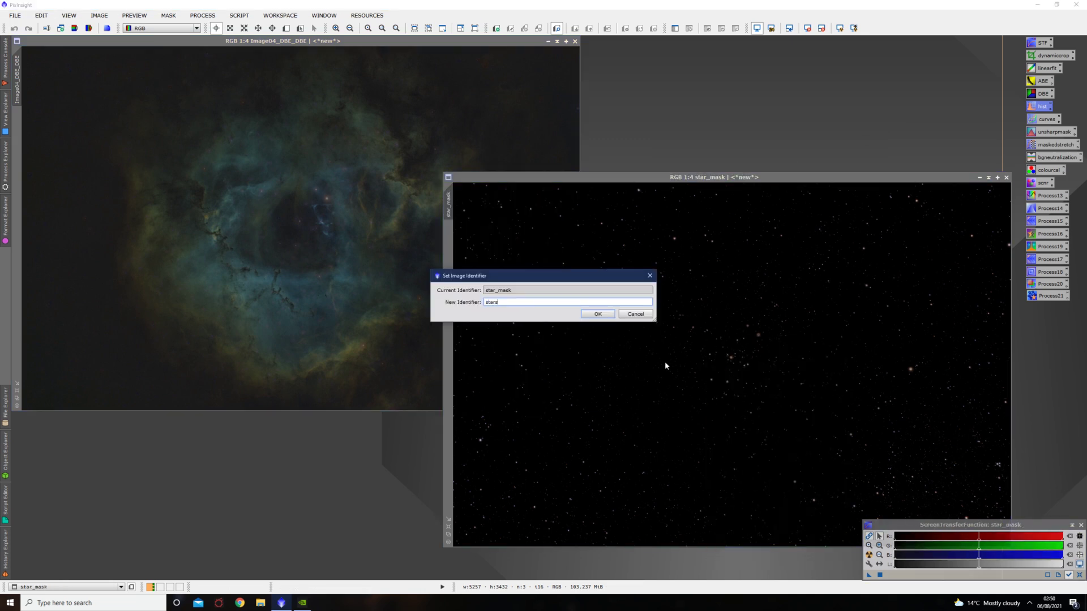
pyautogui.click(598, 314)
# Change the identifier of the star-removed nebula image to starless
pyautogui.click(315, 218)
pyautogui.rightClick(315, 218)
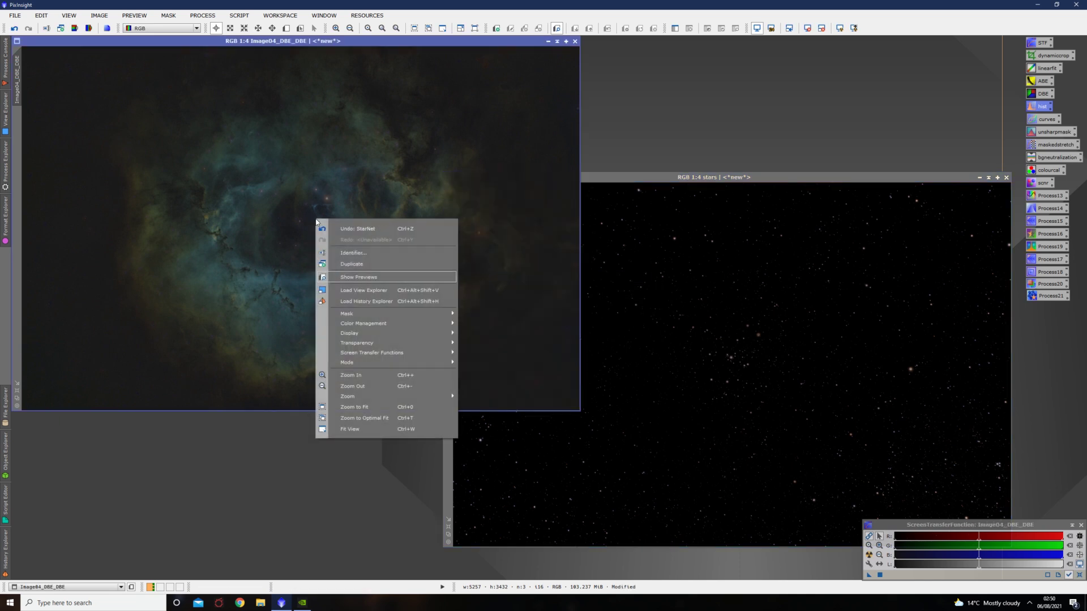
pyautogui.click(362, 250)
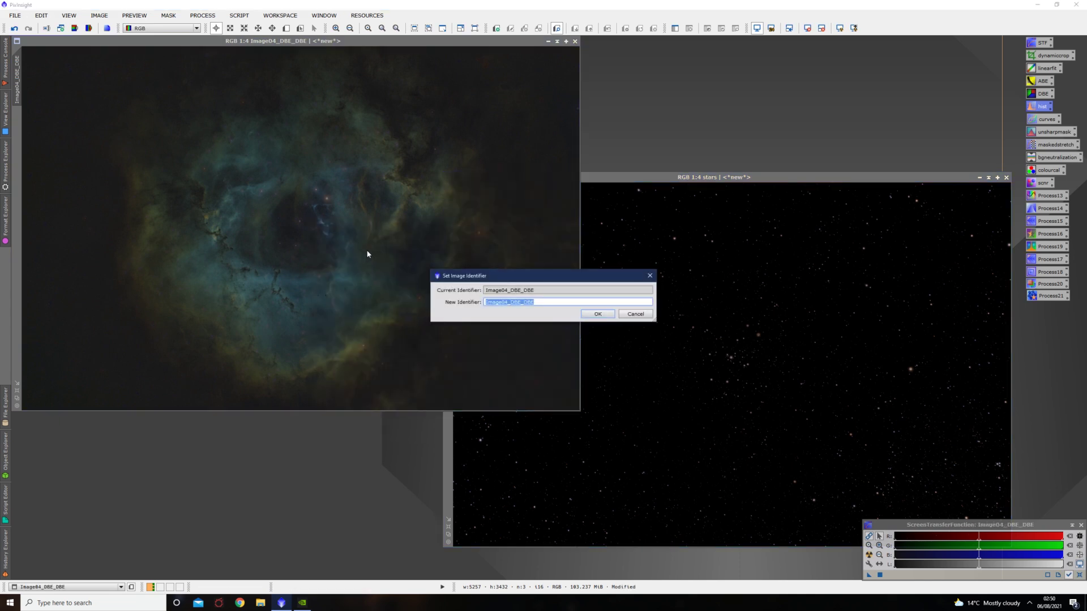
pyautogui.write('starless')
pyautogui.click(604, 314)
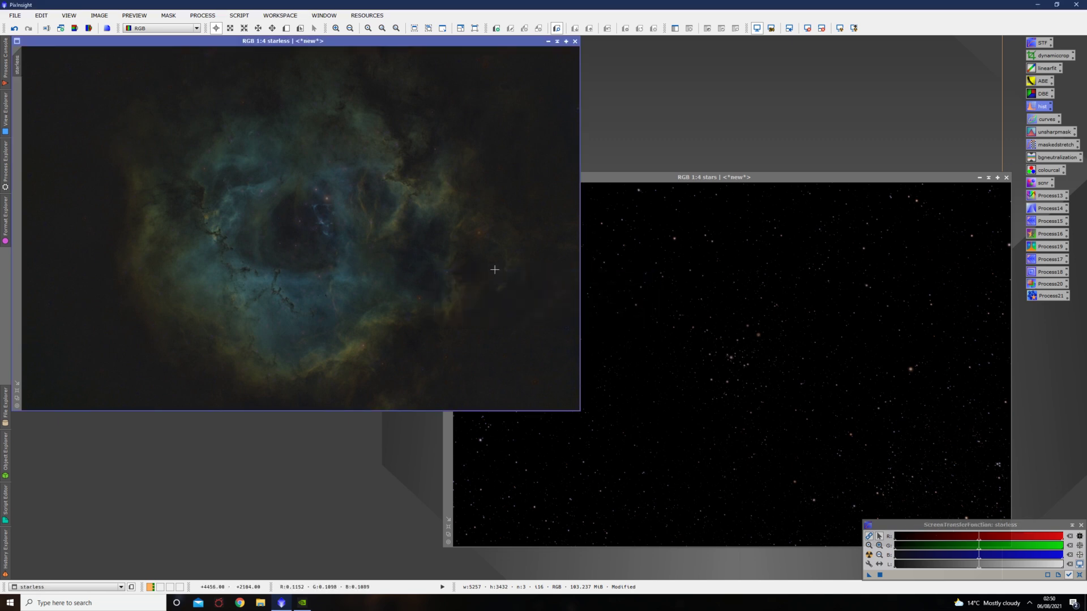
# Preview CurvesTransformation on the starless image with an RGB/K S-curve through input 0.43411, output 0.59432 and input 0.16796, output 0.14470
pyautogui.click(599, 279)
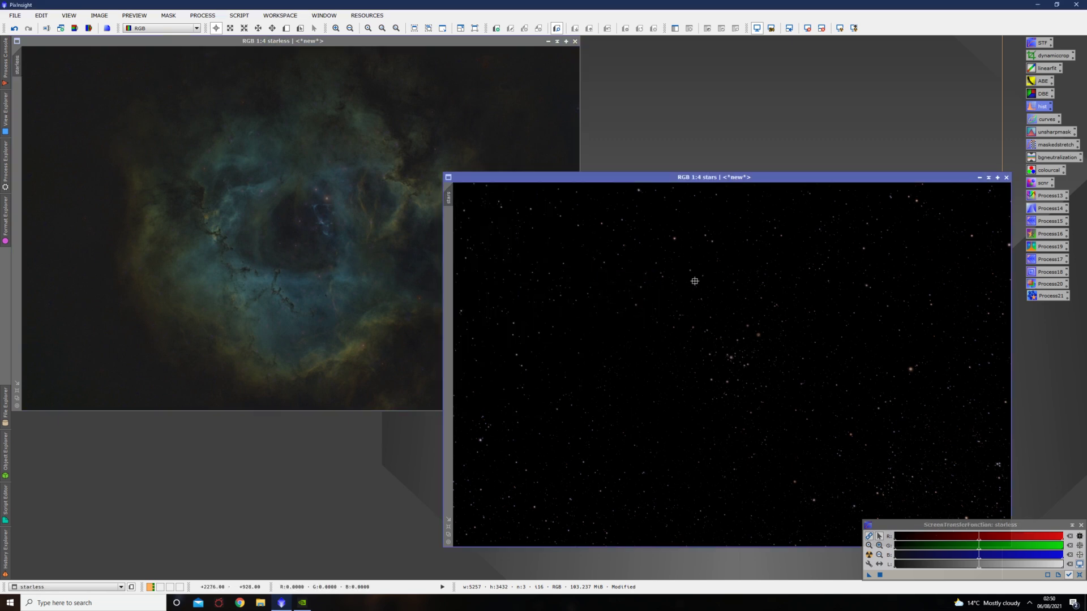
pyautogui.click(311, 248)
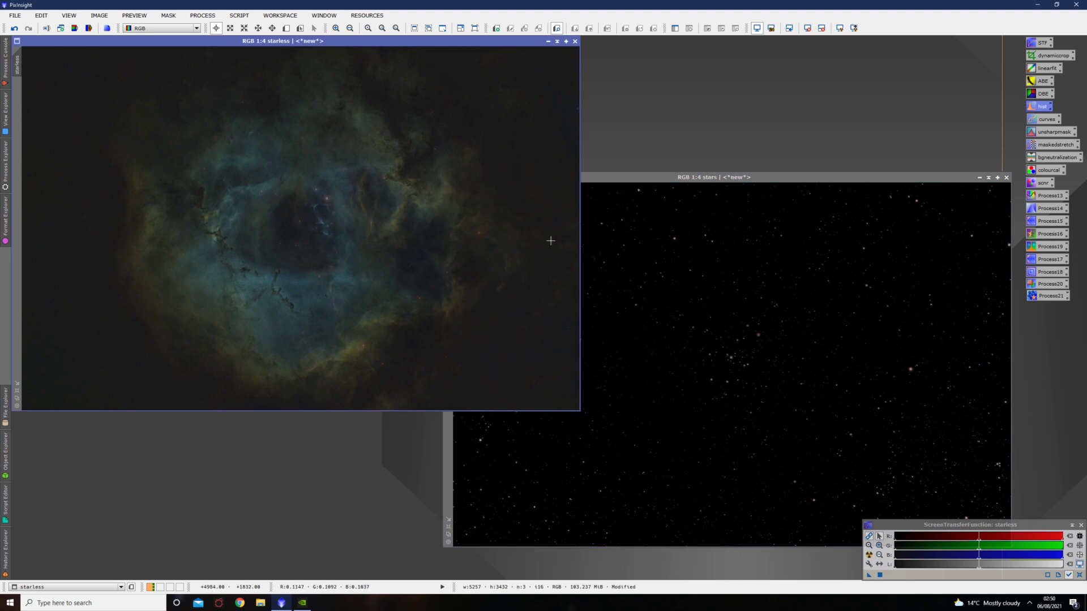
pyautogui.doubleClick(1046, 120)
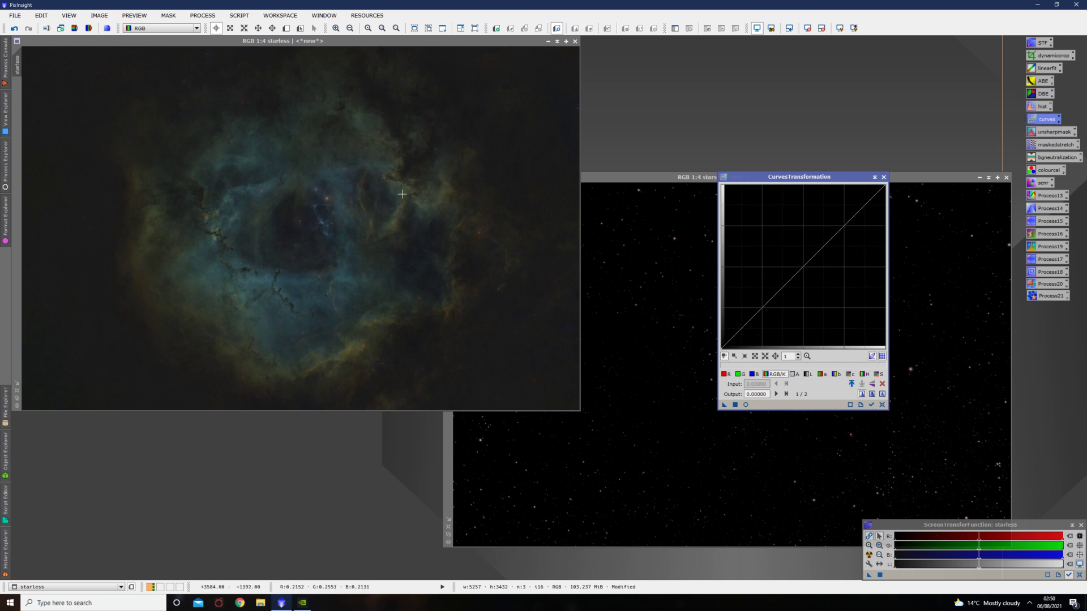
pyautogui.moveTo(798, 176); pyautogui.dragTo(704, 144)
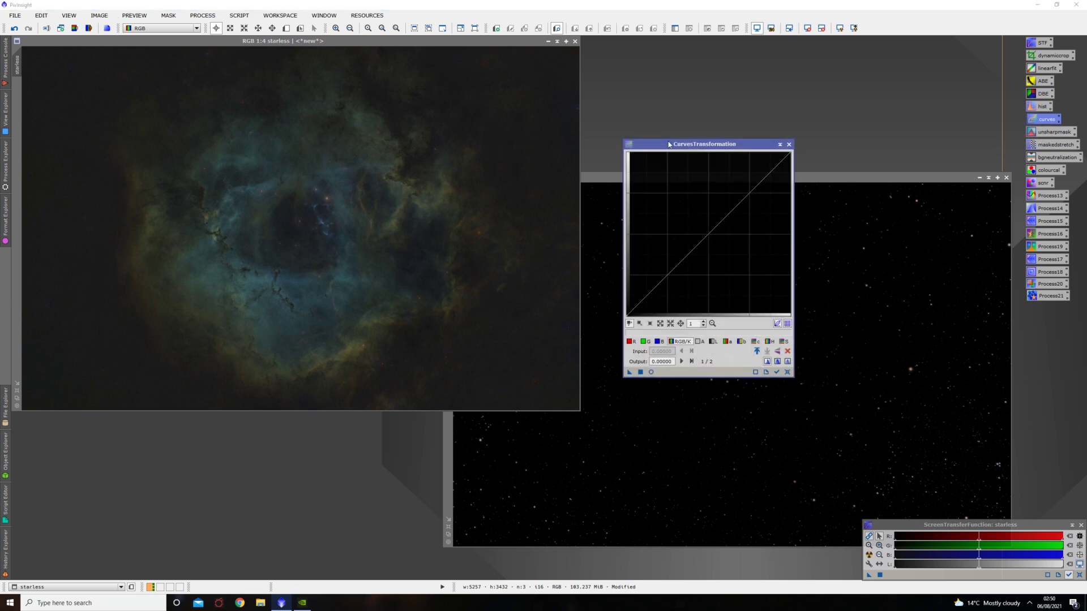
pyautogui.click(321, 159)
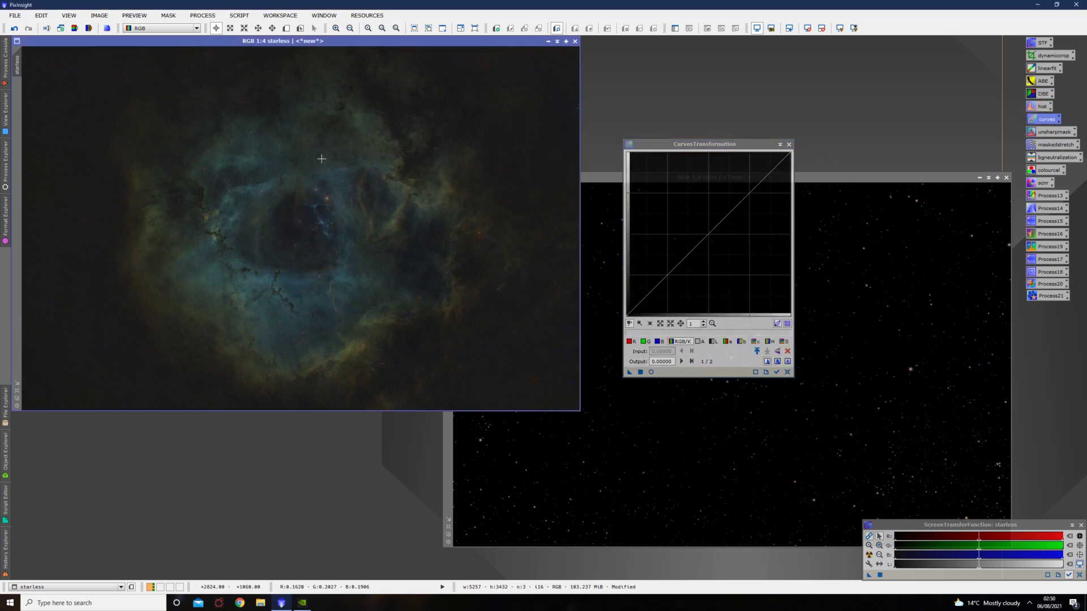
pyautogui.click(652, 372)
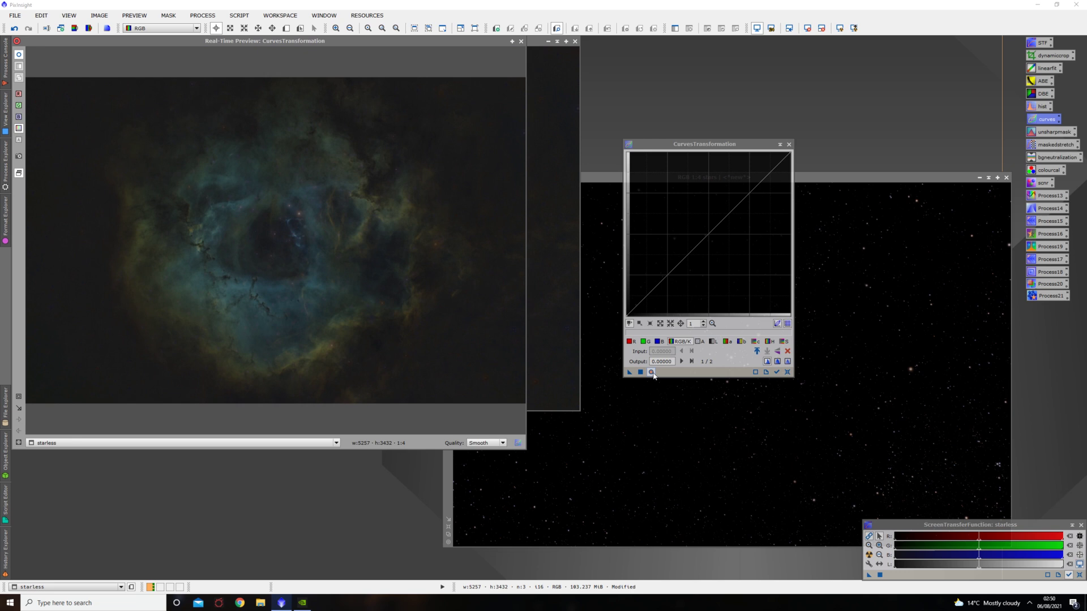
pyautogui.click(684, 343)
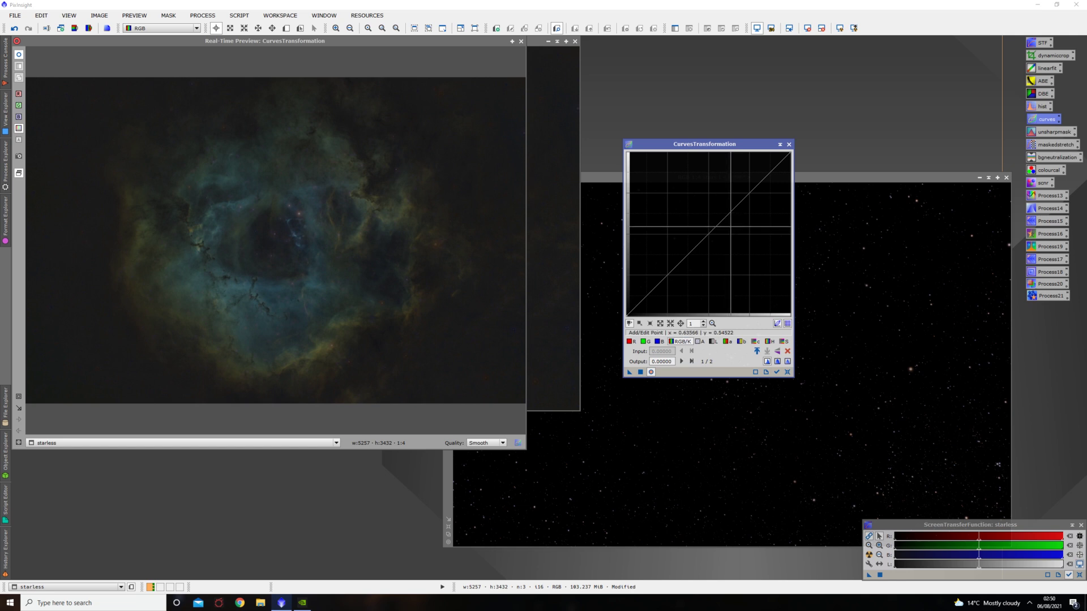
pyautogui.moveTo(699, 242); pyautogui.dragTo(697, 218)
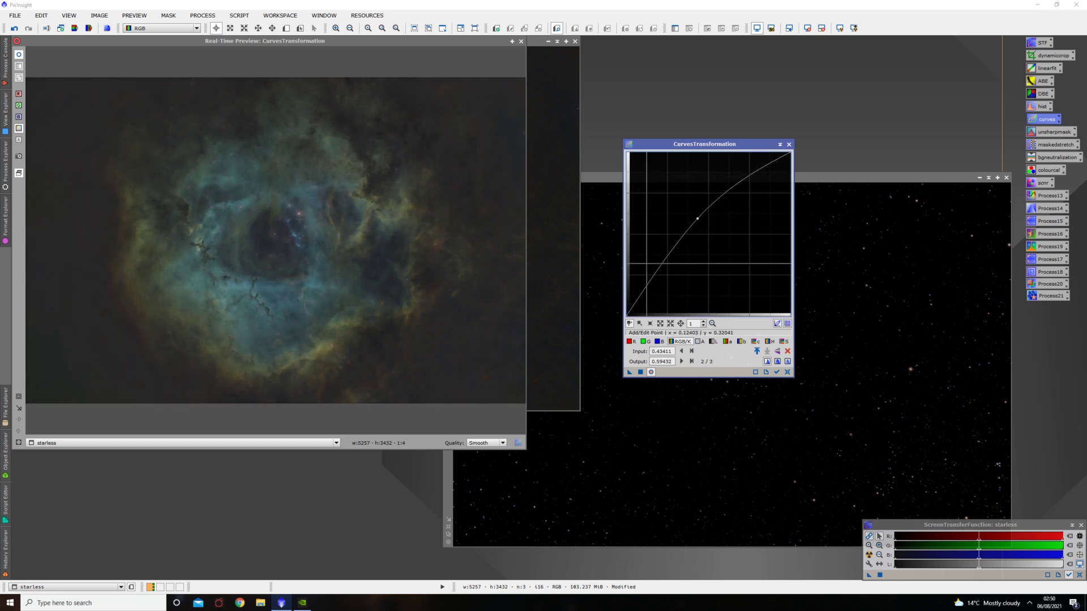
pyautogui.click(657, 273)
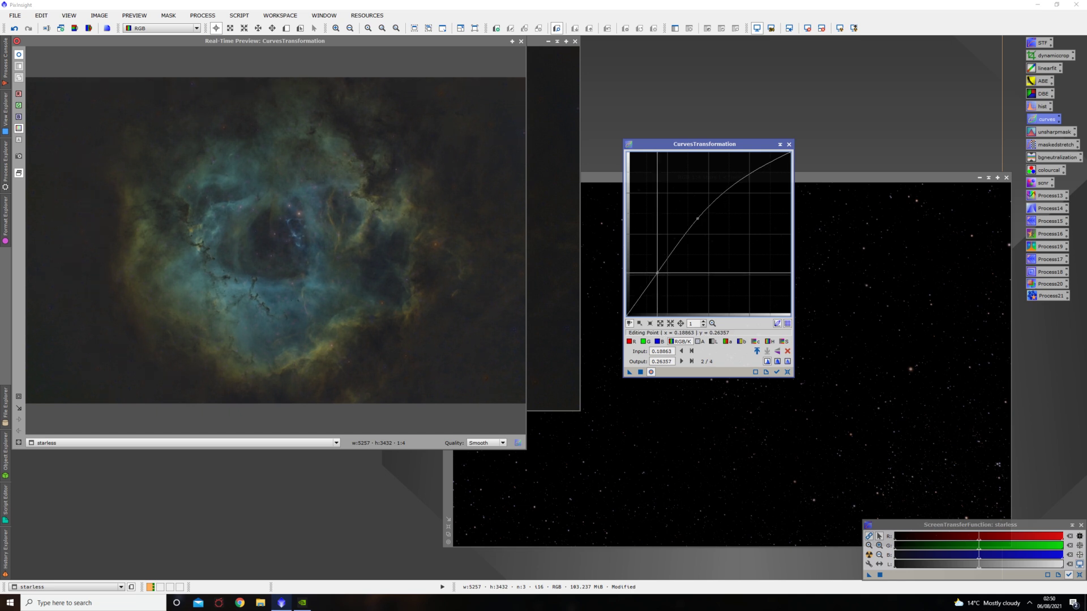
pyautogui.moveTo(658, 272); pyautogui.dragTo(654, 293)
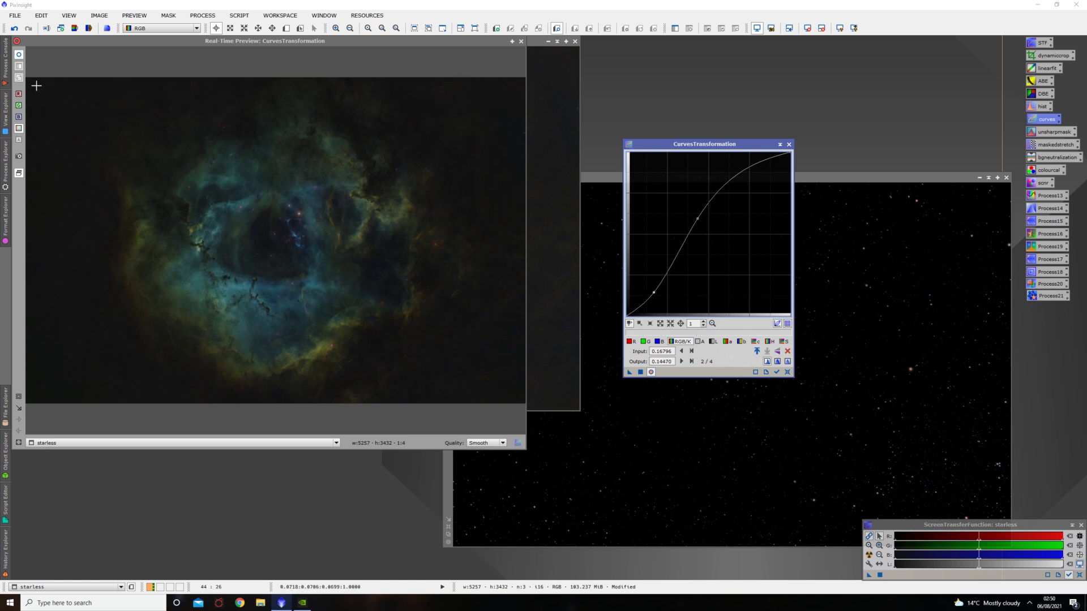
# Compare the starless preview with and without the S-curve, apply the curve to the image and reset it
pyautogui.click(20, 55)
pyautogui.click(20, 55)
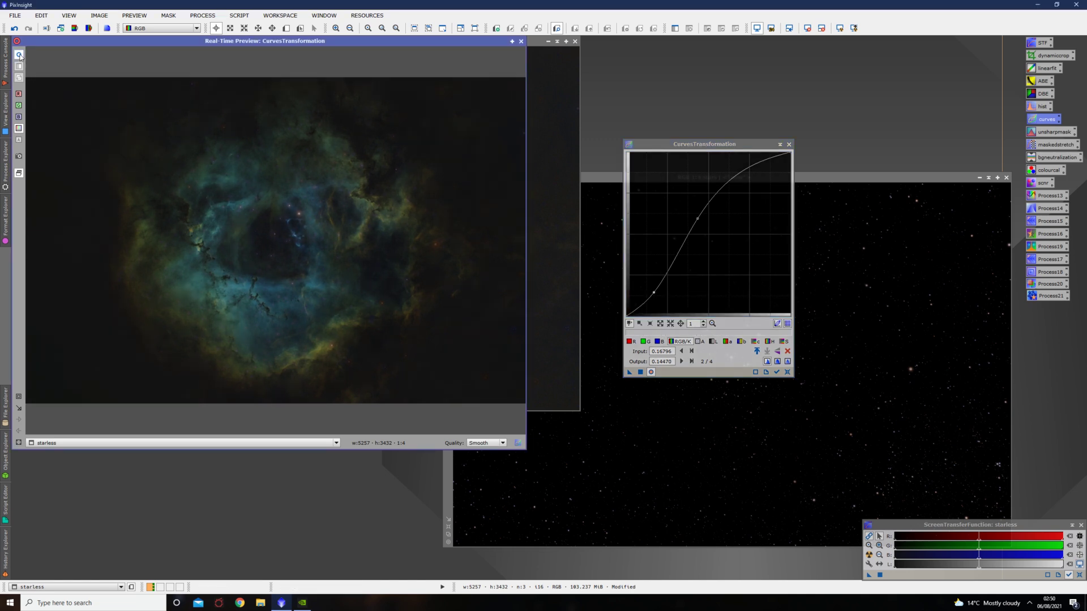
pyautogui.click(20, 55)
pyautogui.click(20, 55)
pyautogui.click(20, 56)
pyautogui.click(20, 55)
pyautogui.click(19, 55)
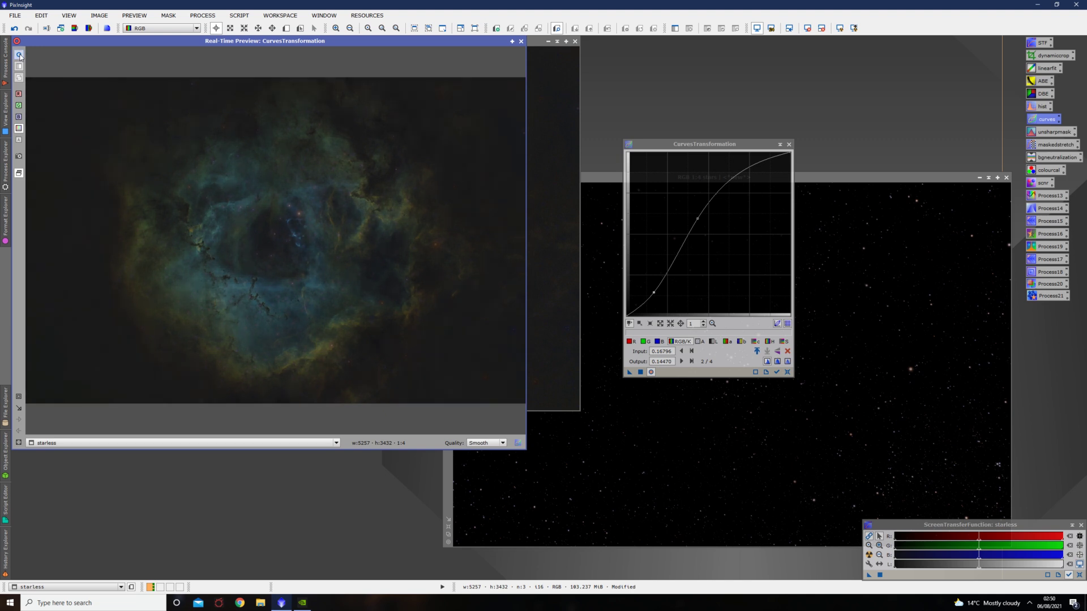
pyautogui.click(19, 56)
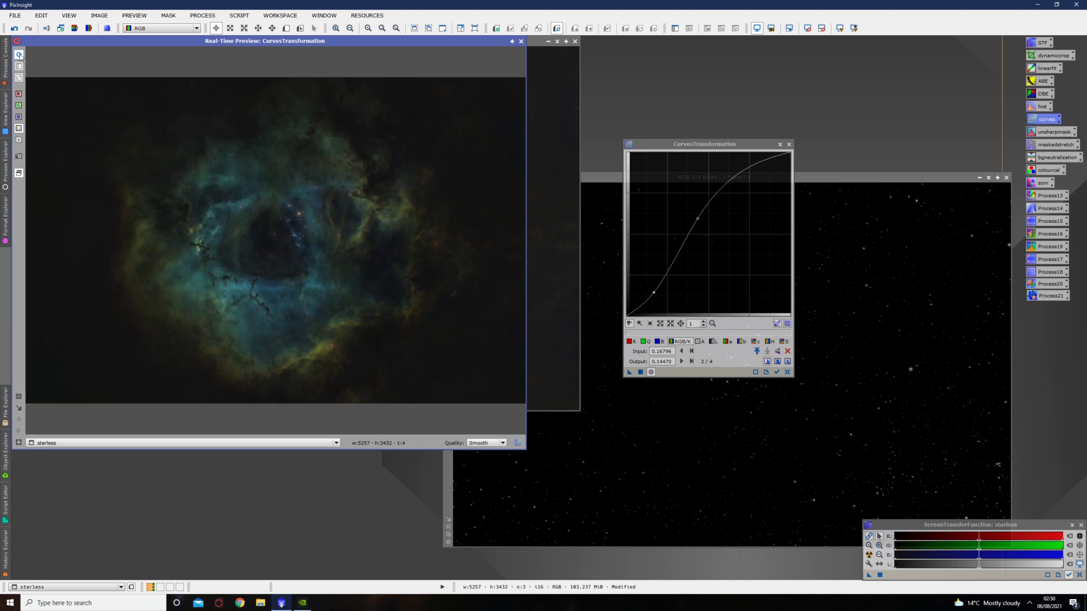
pyautogui.click(640, 372)
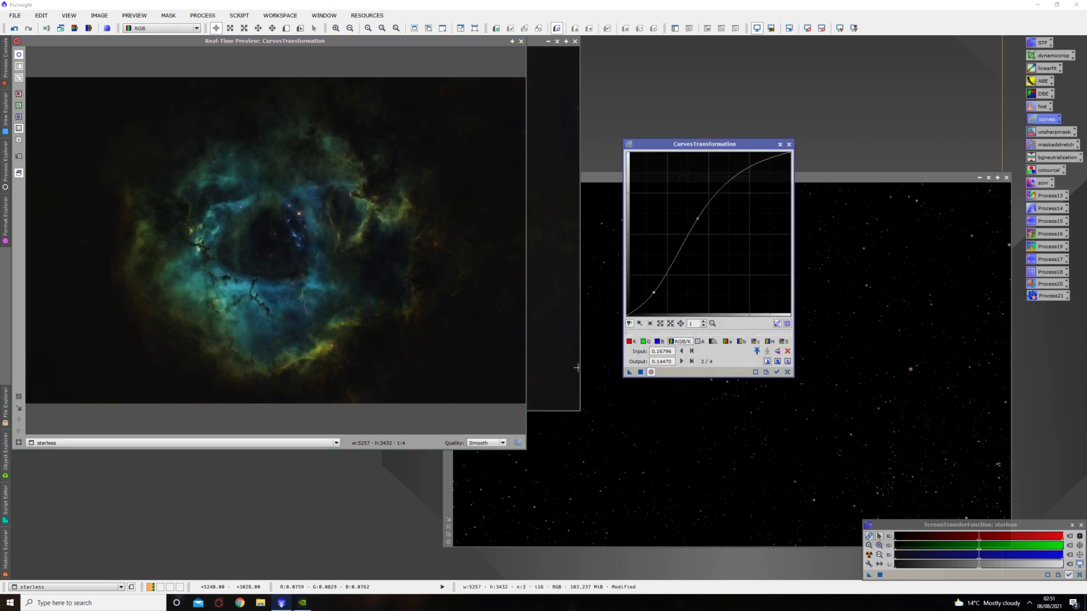
pyautogui.click(786, 372)
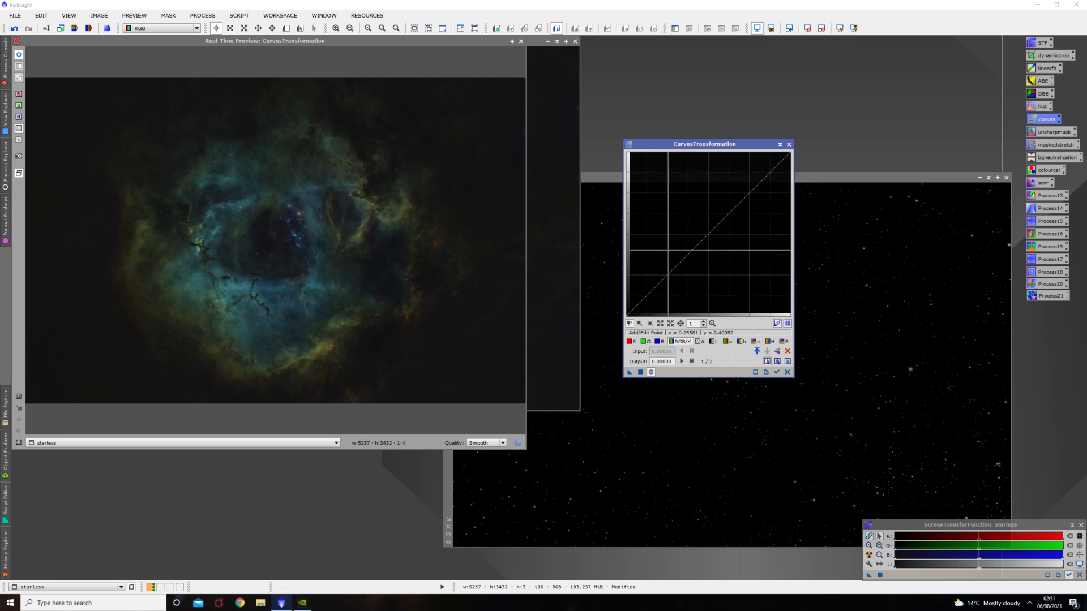
# Apply a second RGB/K curve to the starless image with points 0.43411 to 0.56848 and 0.17313 to 0.17054, and reset it
pyautogui.click(706, 235)
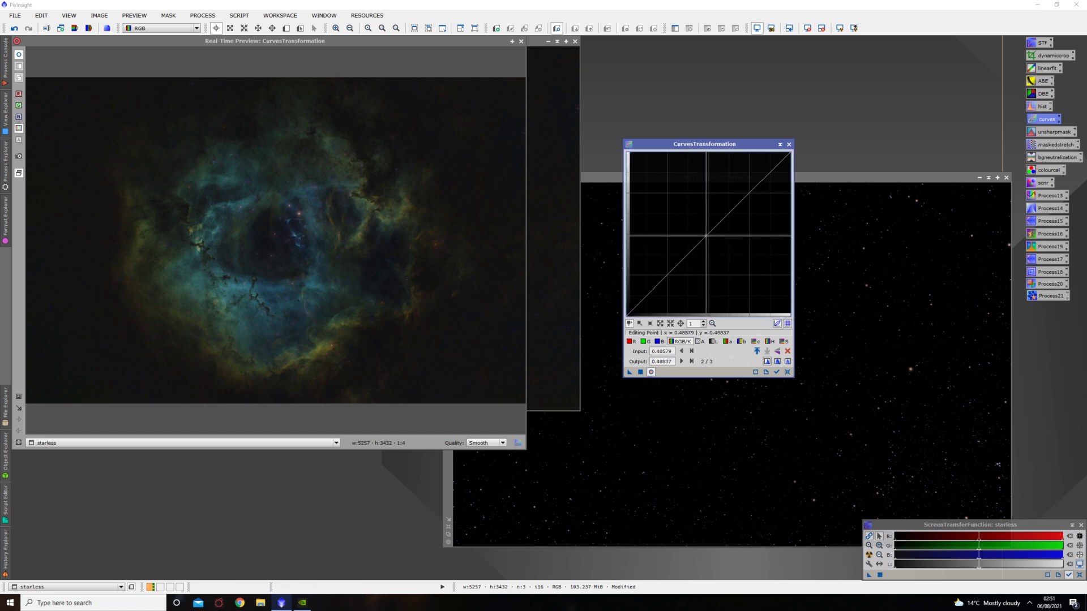
pyautogui.moveTo(706, 236); pyautogui.dragTo(697, 223)
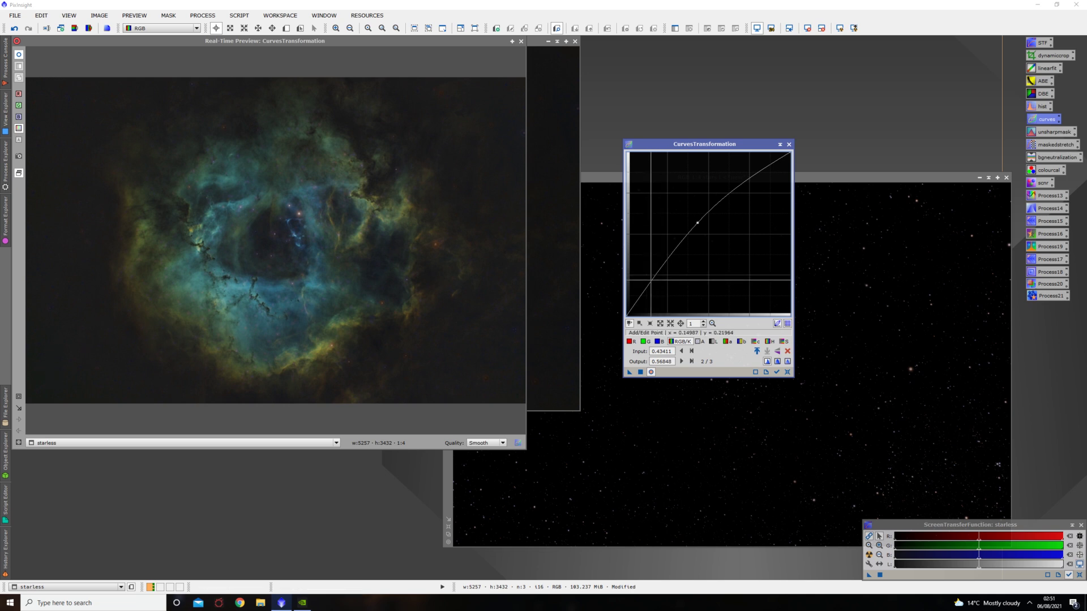
pyautogui.click(651, 278)
pyautogui.moveTo(652, 278); pyautogui.dragTo(654, 288)
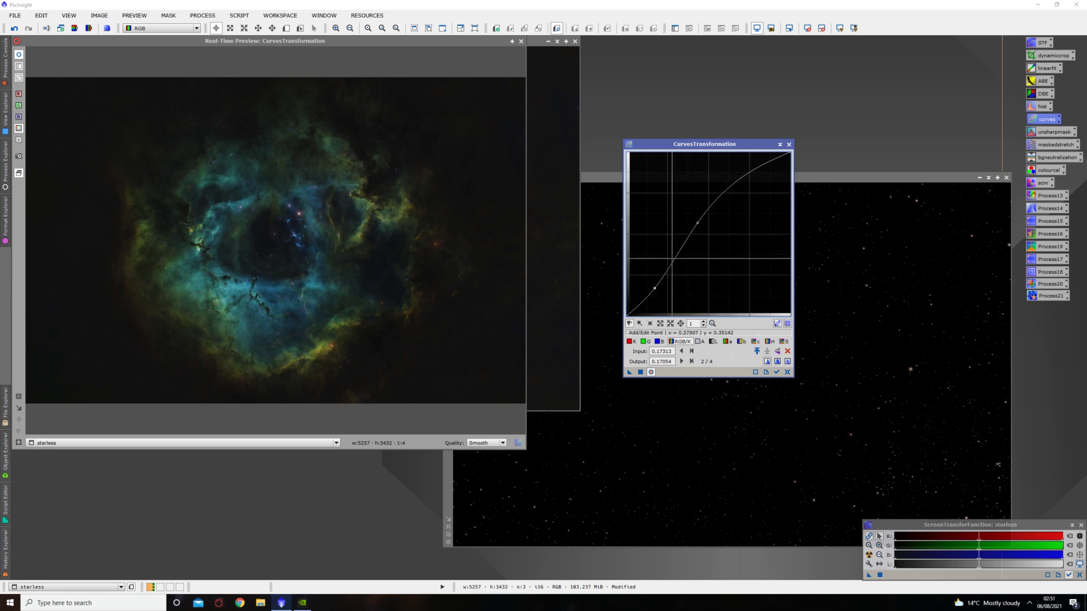
pyautogui.click(19, 55)
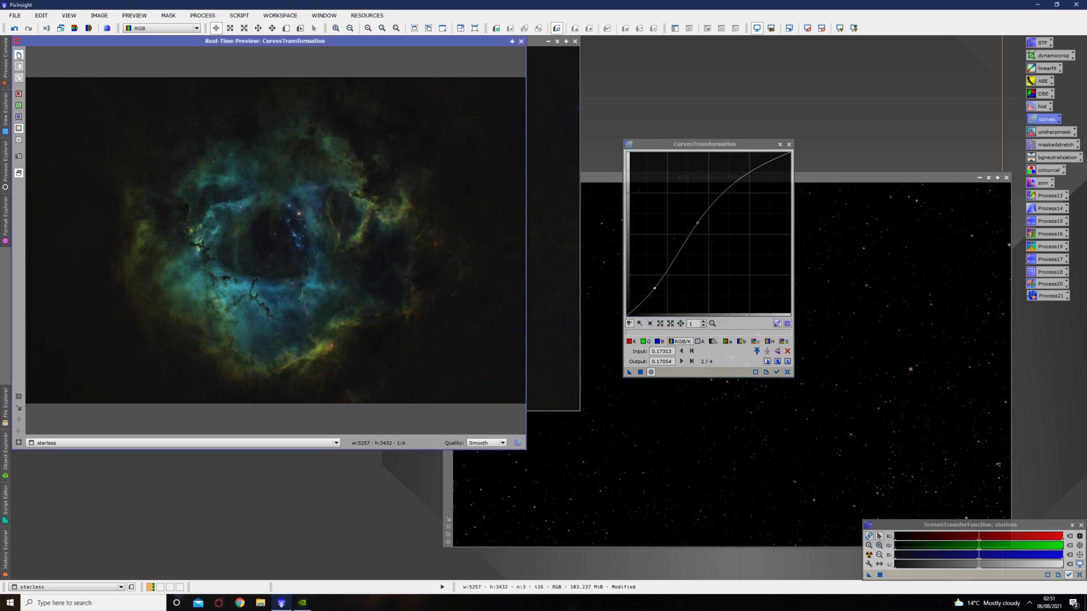
pyautogui.click(644, 374)
pyautogui.click(787, 372)
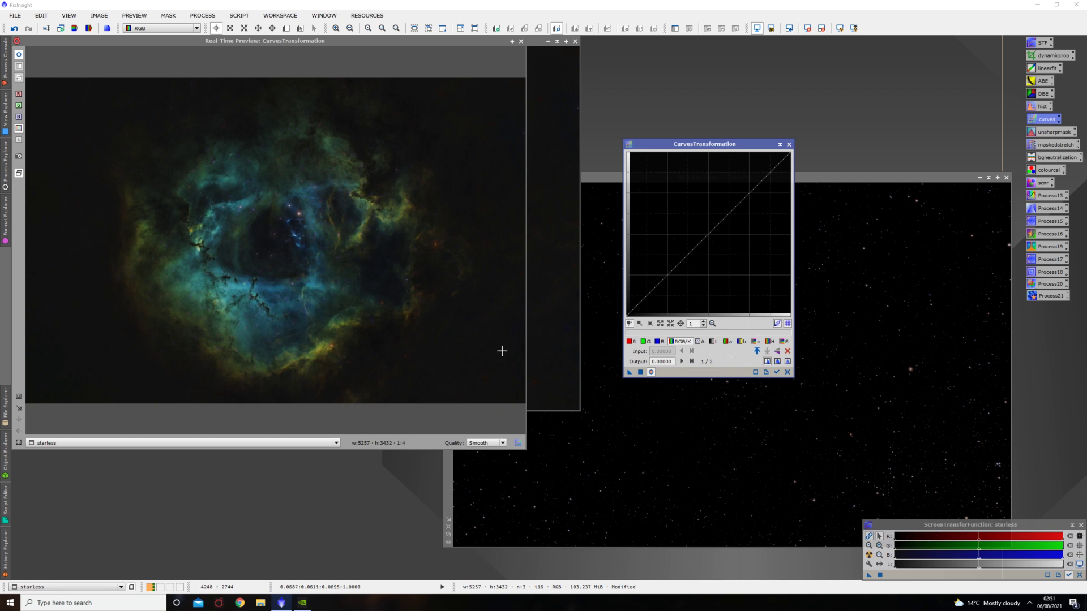
# Preview a green-channel curve on the starless image with points at input 0.56589, output 0.44703 and input 0.20413, output 0.17571
pyautogui.click(647, 342)
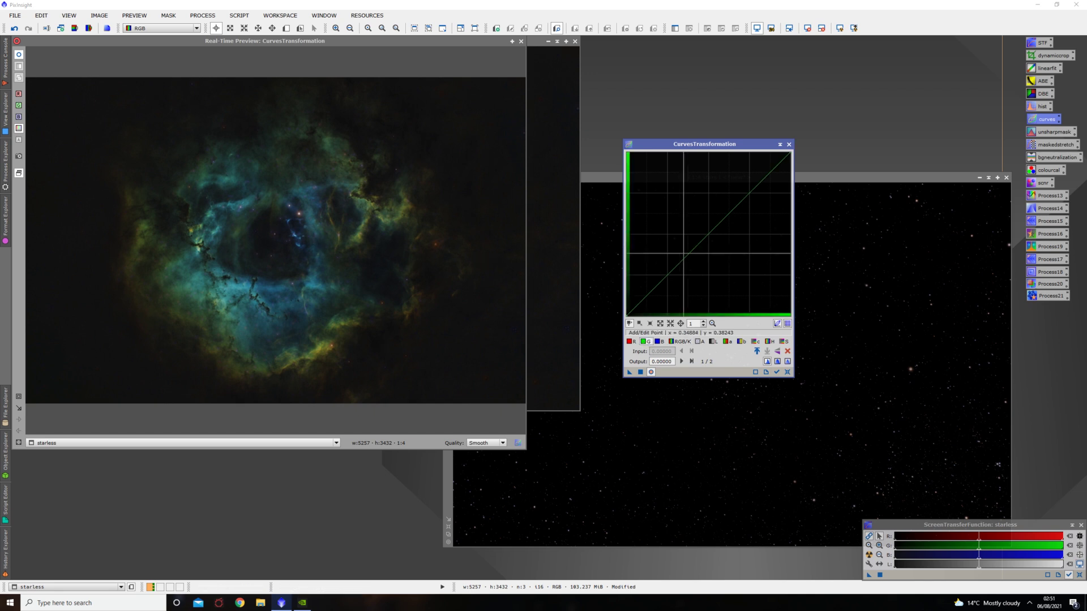
pyautogui.click(710, 236)
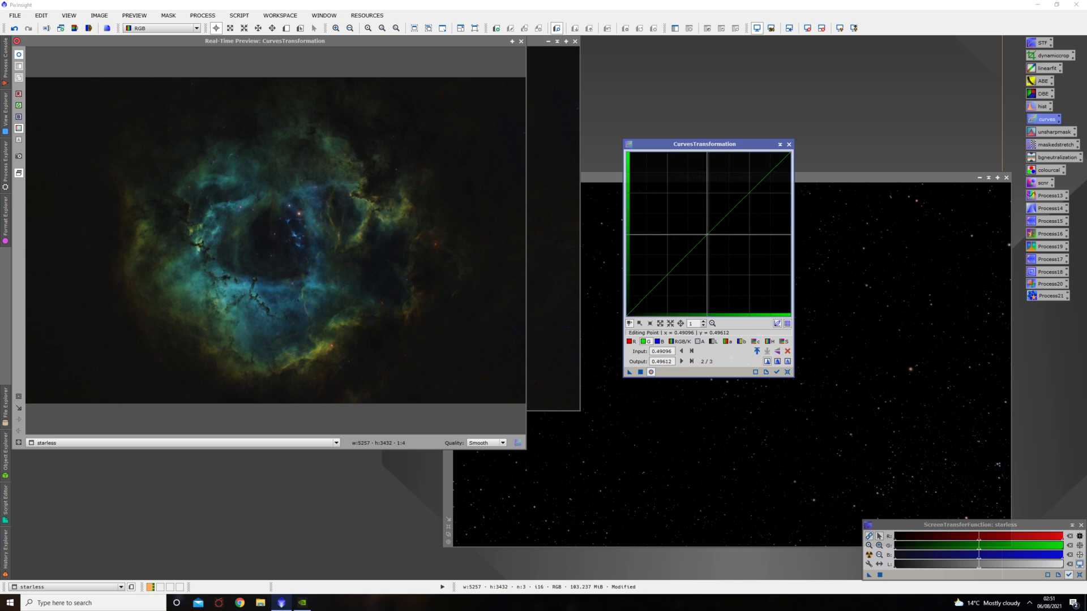
pyautogui.moveTo(710, 235); pyautogui.dragTo(715, 241)
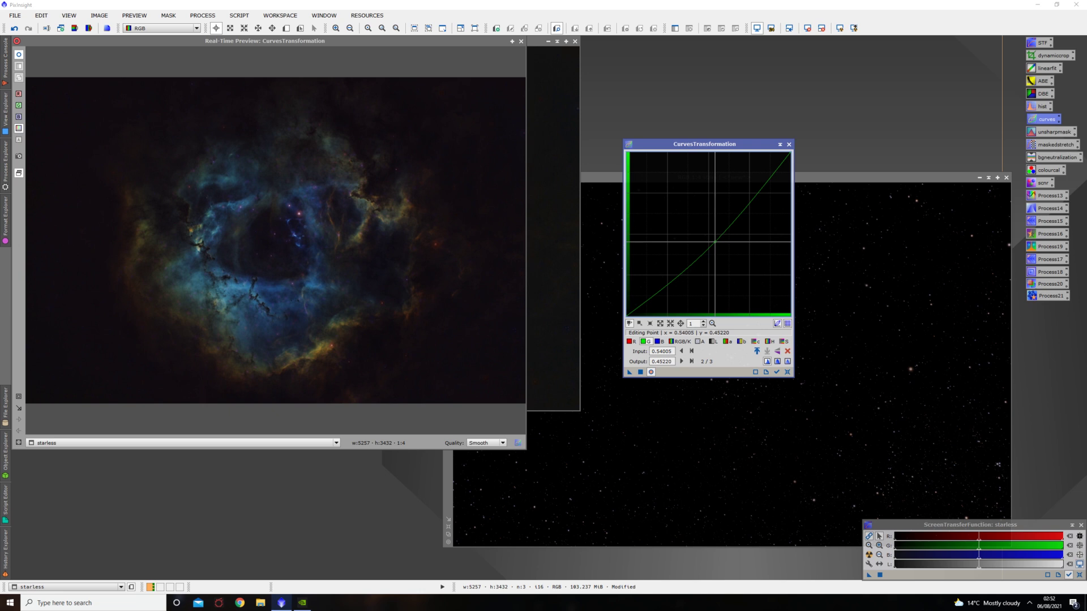
pyautogui.press('Delete')
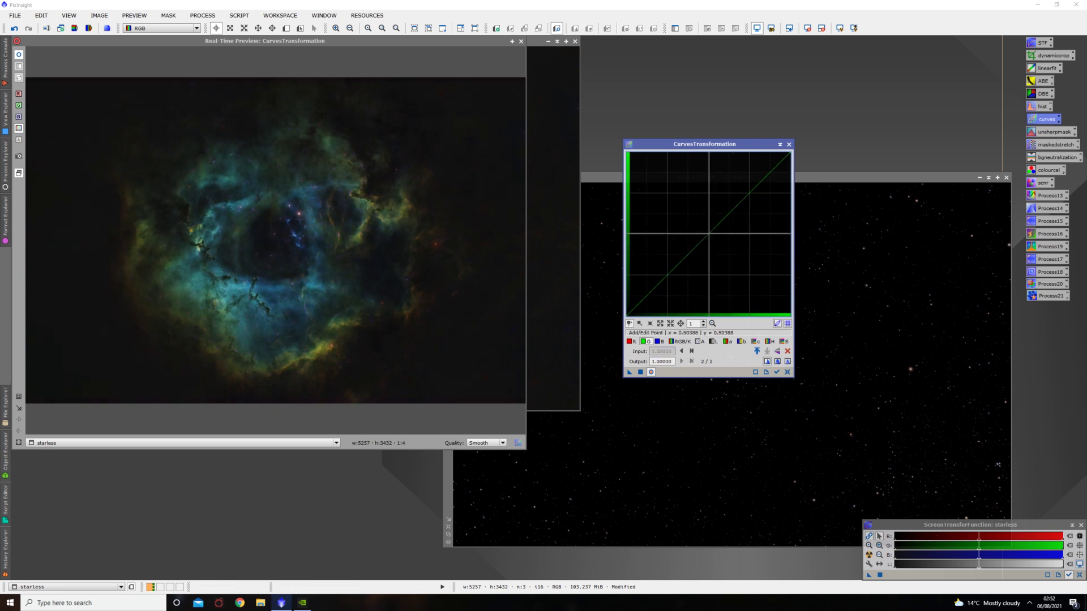
pyautogui.moveTo(708, 234); pyautogui.dragTo(719, 243)
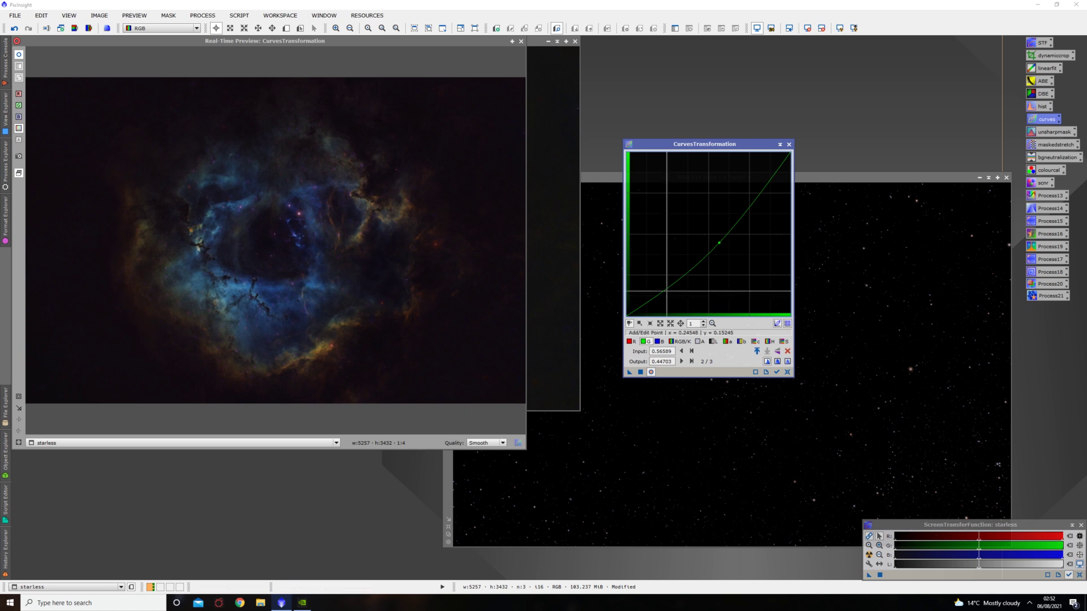
pyautogui.moveTo(658, 293); pyautogui.dragTo(657, 290)
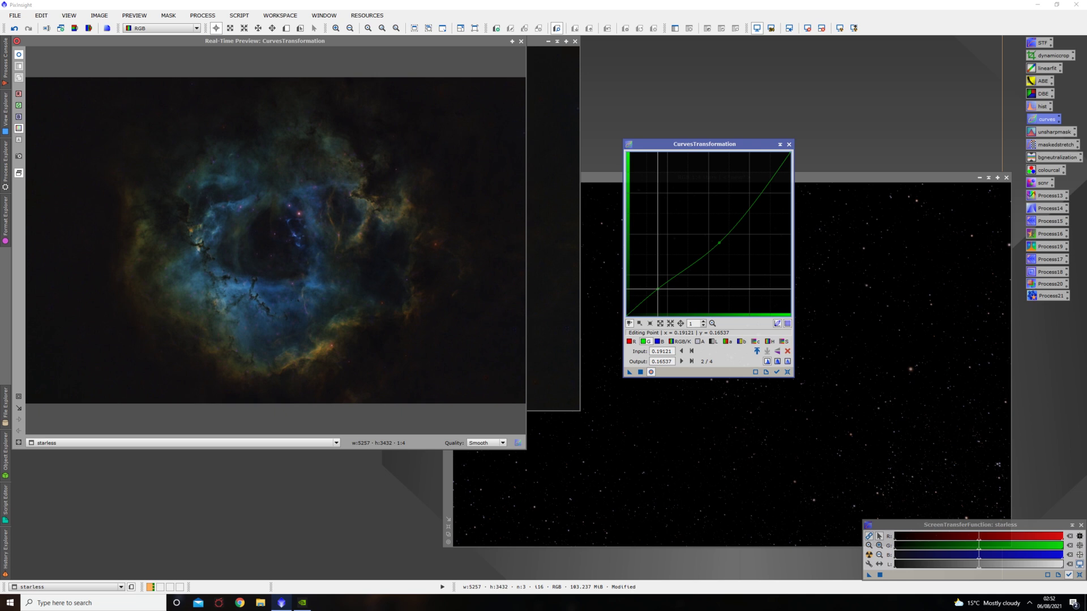
pyautogui.moveTo(658, 288); pyautogui.dragTo(659, 287)
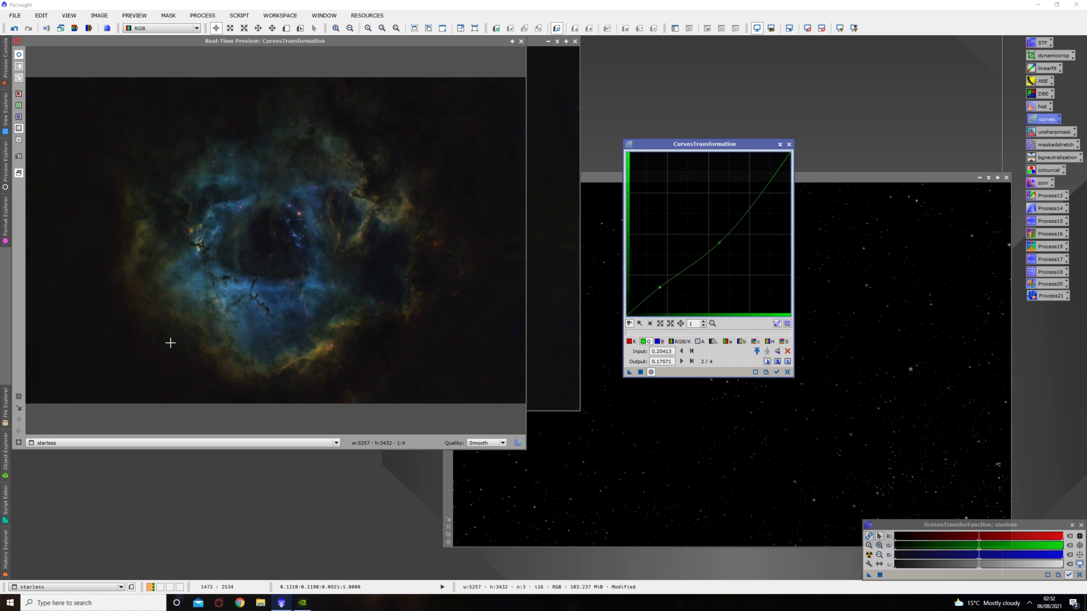
# Compare the starless preview with and without the green reduction curve, apply the curve to the image and reset it
pyautogui.click(19, 55)
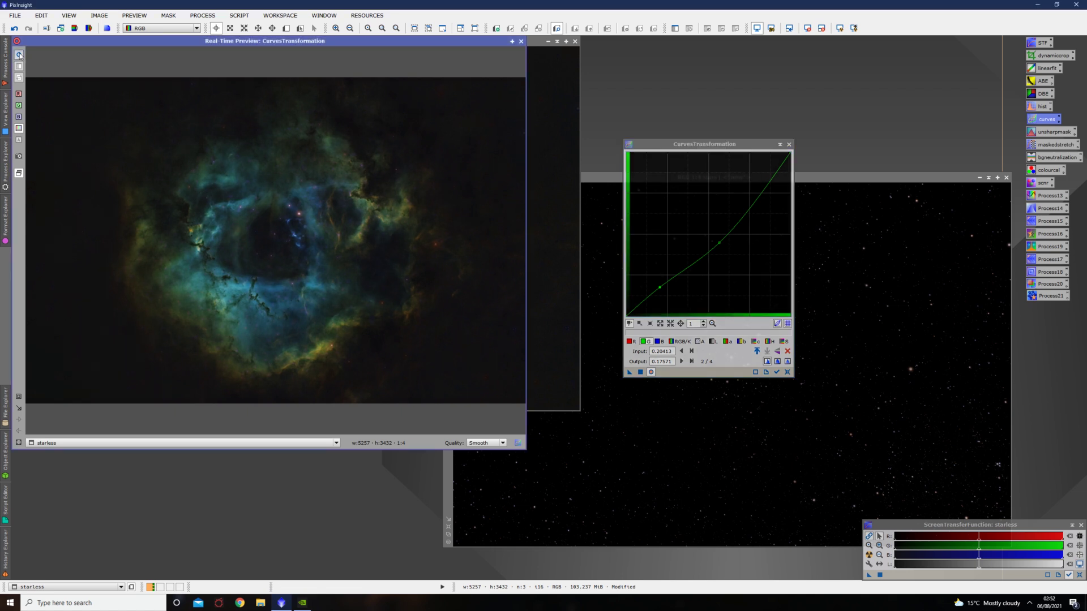
pyautogui.click(19, 55)
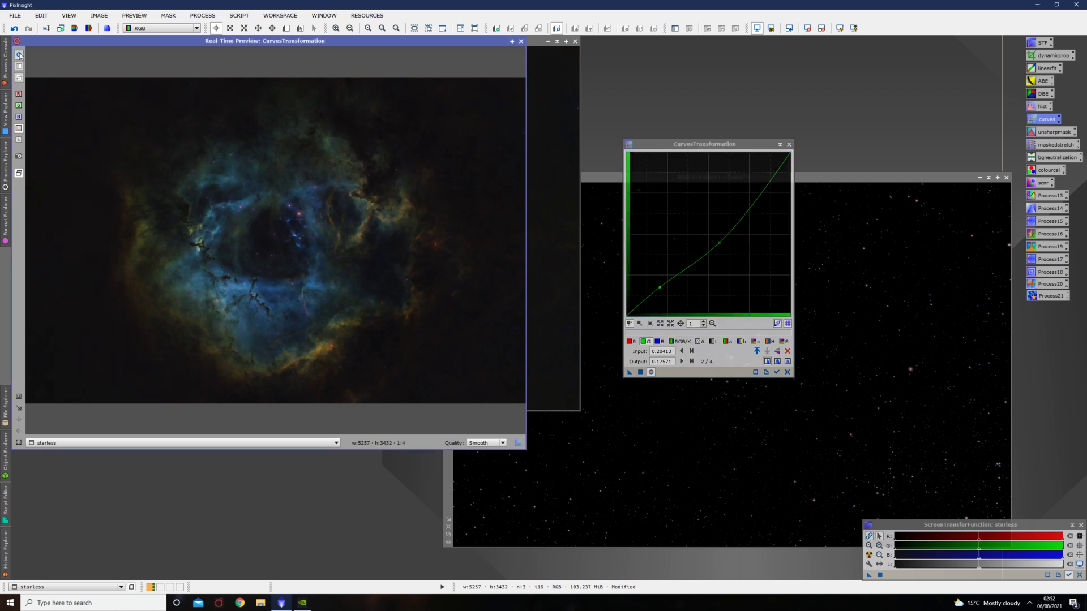
pyautogui.click(646, 372)
pyautogui.click(787, 372)
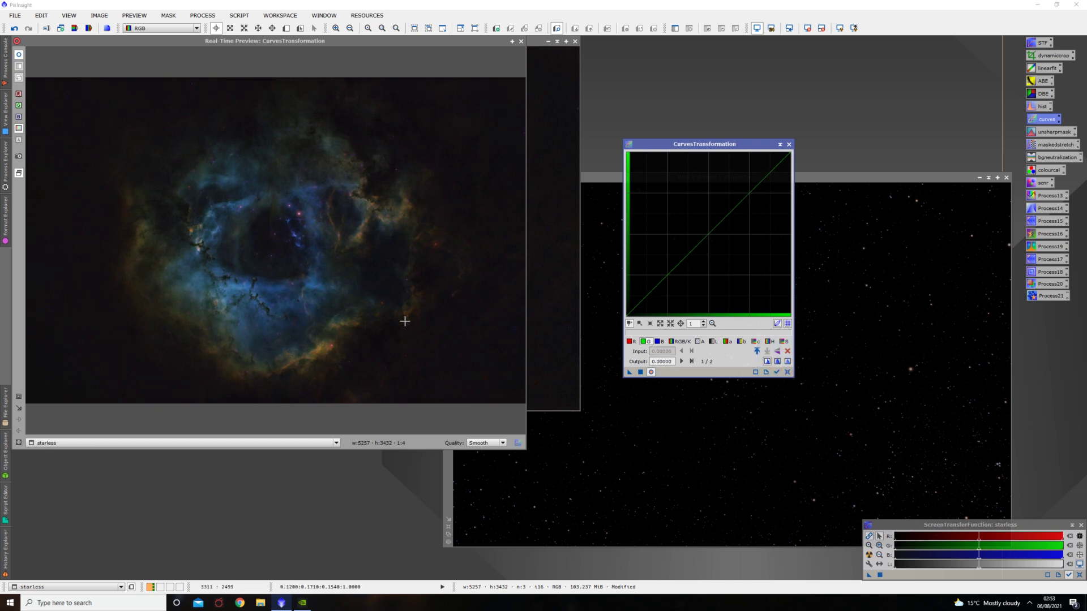
# Boost the starless image's saturation with a curve point at input 0.42377, output 0.61499, apply it and reset the curve
pyautogui.click(784, 341)
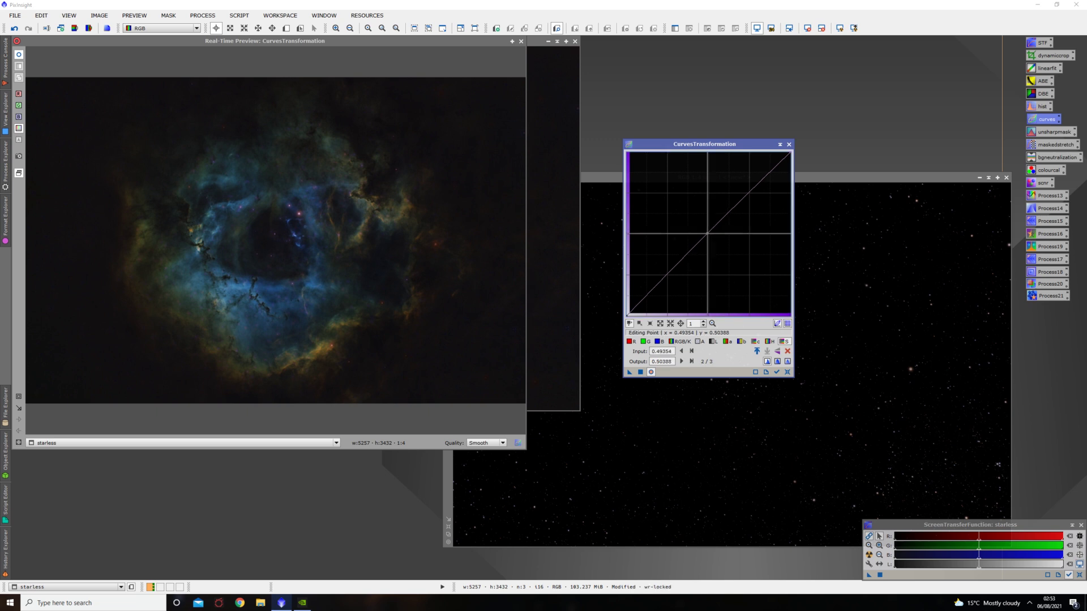
pyautogui.click(703, 222)
pyautogui.moveTo(704, 222); pyautogui.dragTo(696, 215)
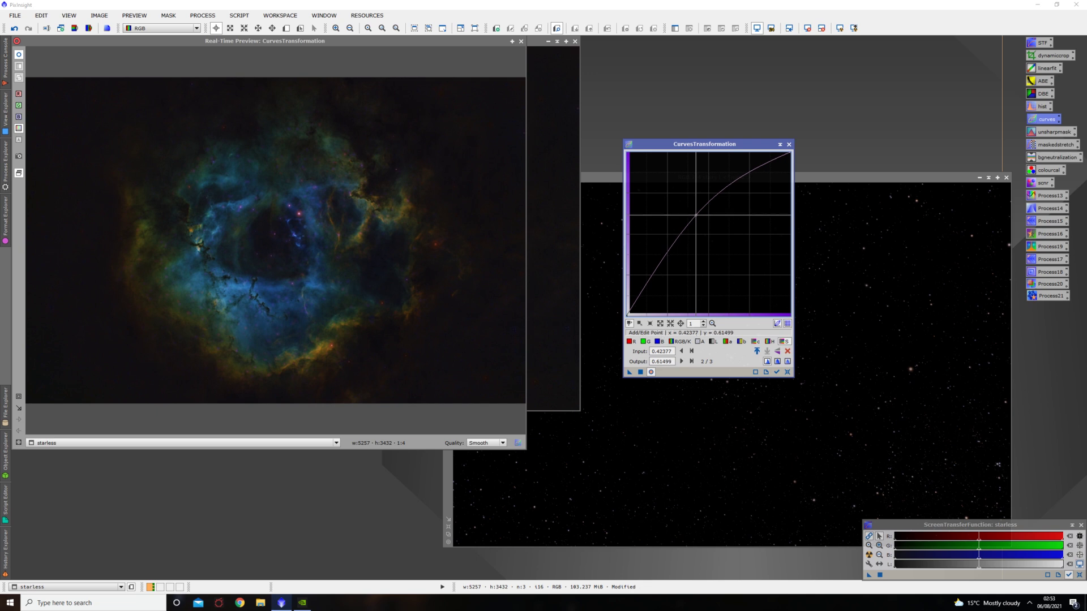
pyautogui.click(21, 57)
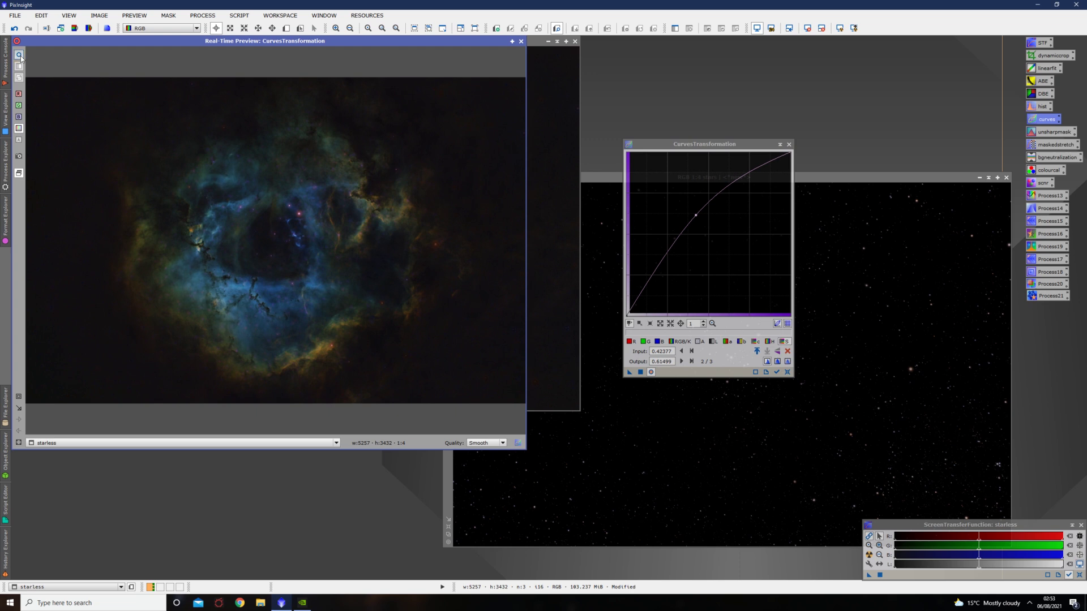
pyautogui.click(640, 373)
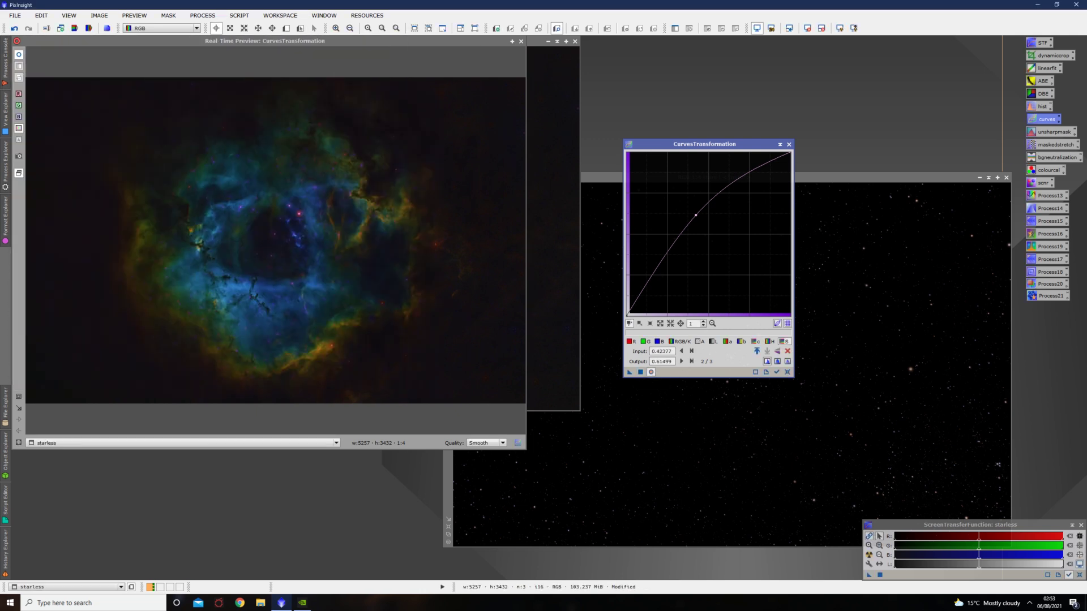
pyautogui.click(787, 373)
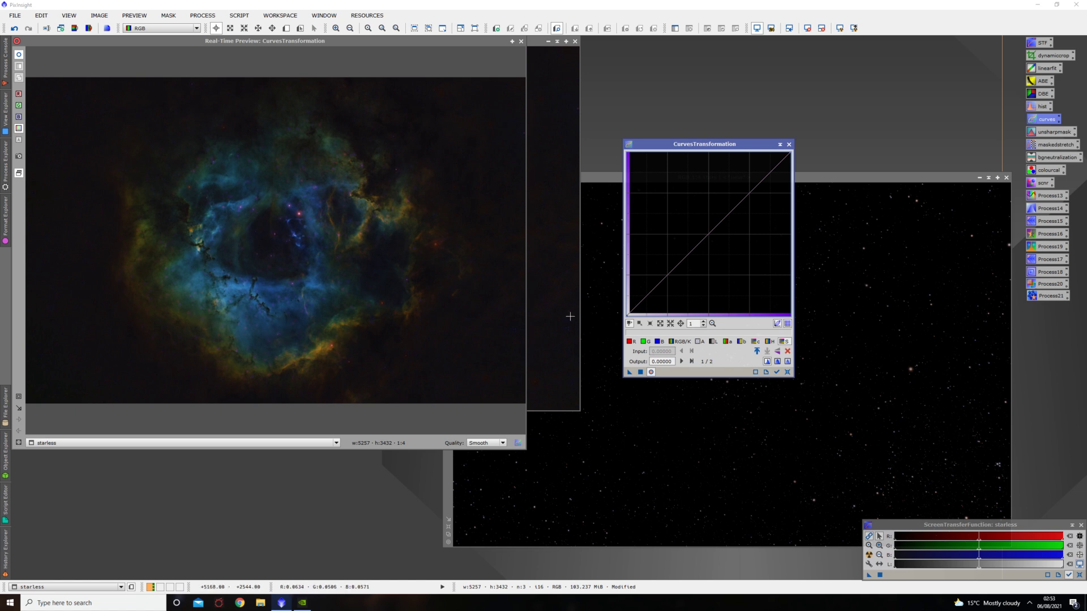
# Preview a second green-channel curve on the starless image with points 0.51938 to 0.47545 and 0.17054 to 0.18088
pyautogui.click(648, 341)
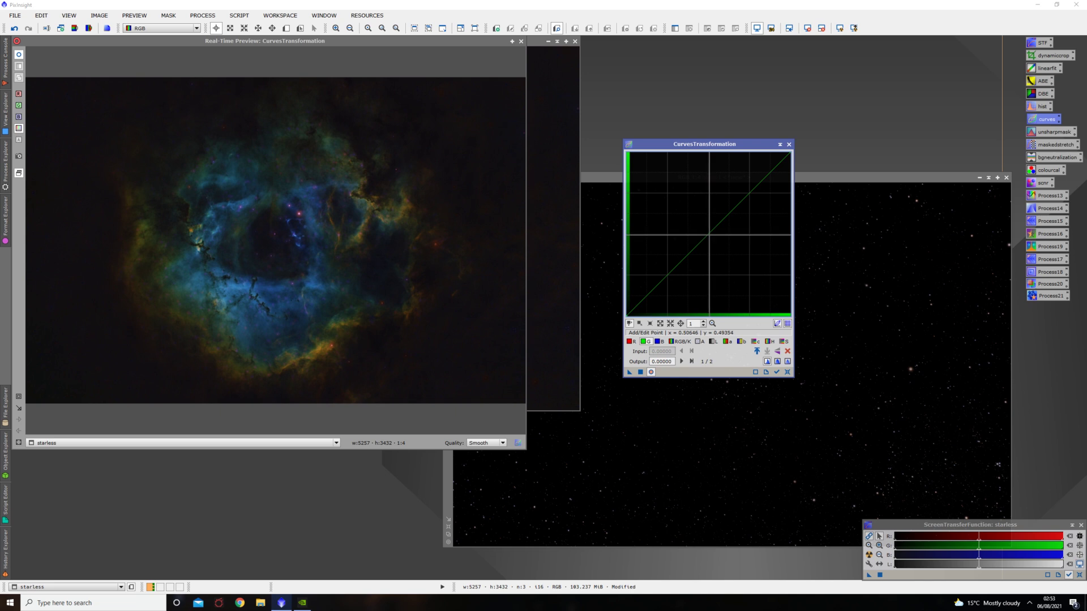
pyautogui.click(710, 236)
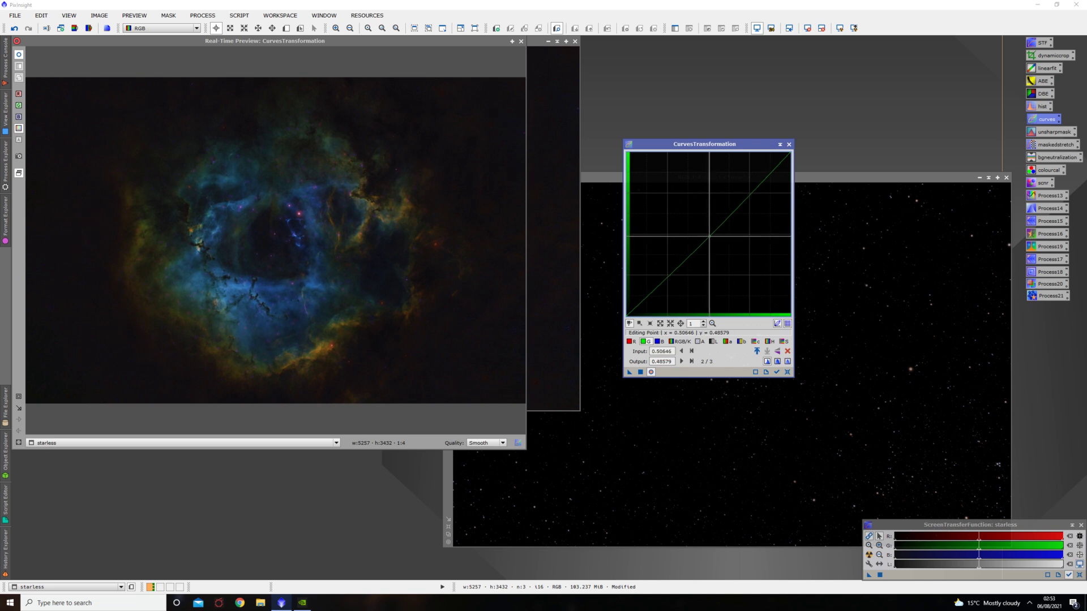
pyautogui.moveTo(710, 237); pyautogui.dragTo(711, 237)
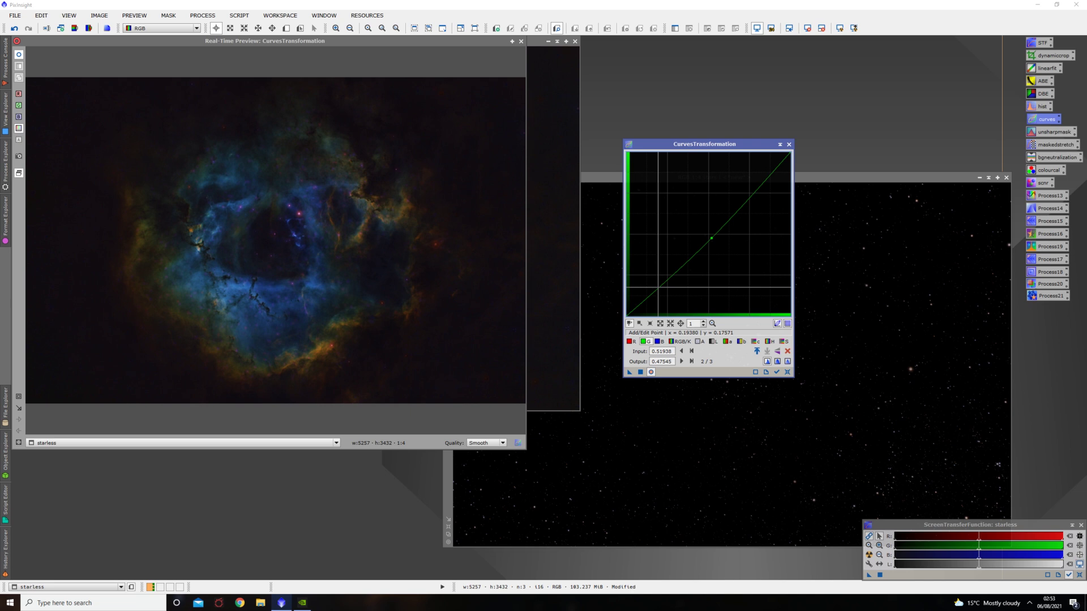
pyautogui.moveTo(657, 288)
pyautogui.mouseDown()
pyautogui.moveTo(645, 276)
pyautogui.moveTo(668, 304)
pyautogui.moveTo(654, 285)
pyautogui.mouseUp()
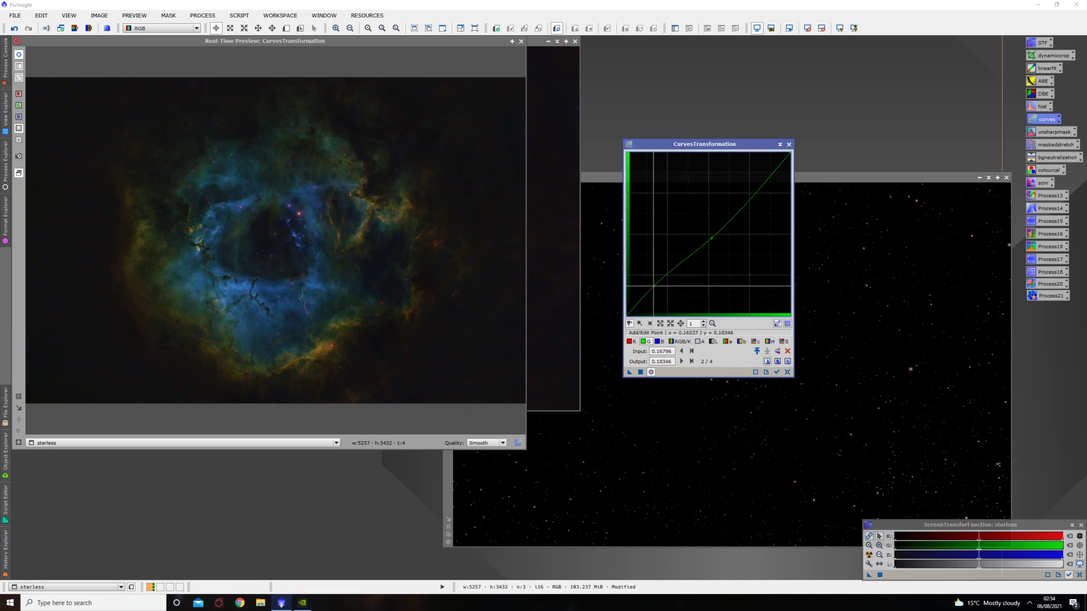
pyautogui.click(654, 285)
pyautogui.moveTo(653, 285); pyautogui.dragTo(654, 287)
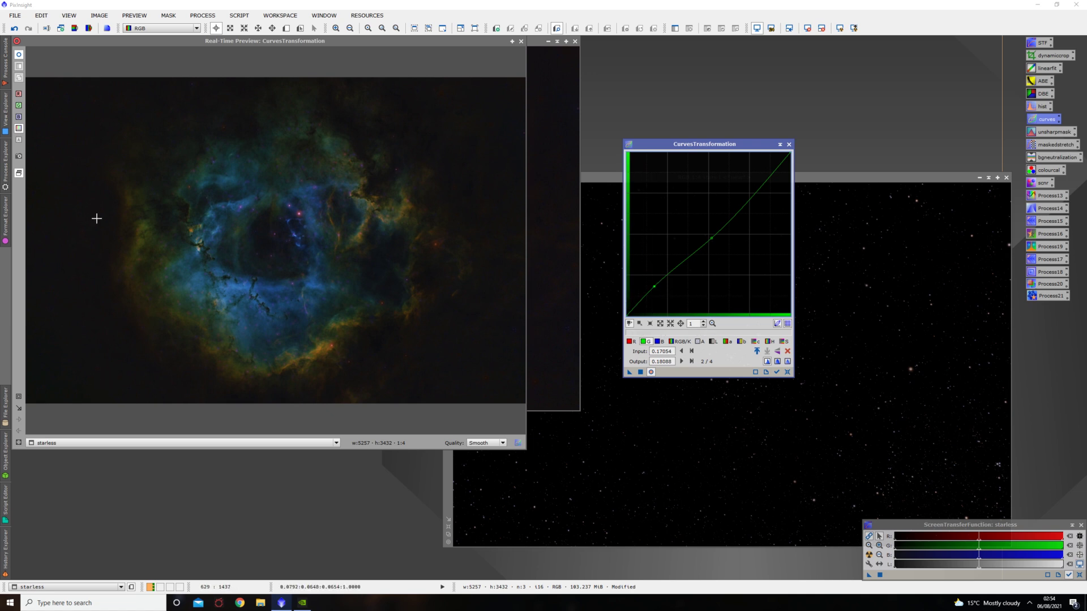
# Check the preview without the second green curve, apply the curve to the starless image and reset it
pyautogui.click(22, 55)
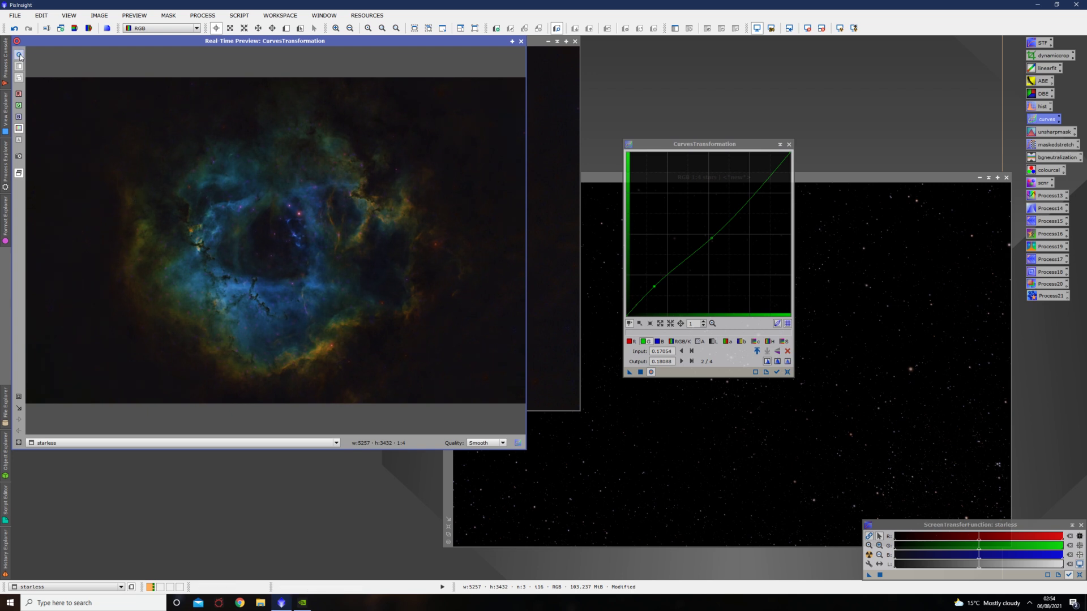
pyautogui.click(640, 377)
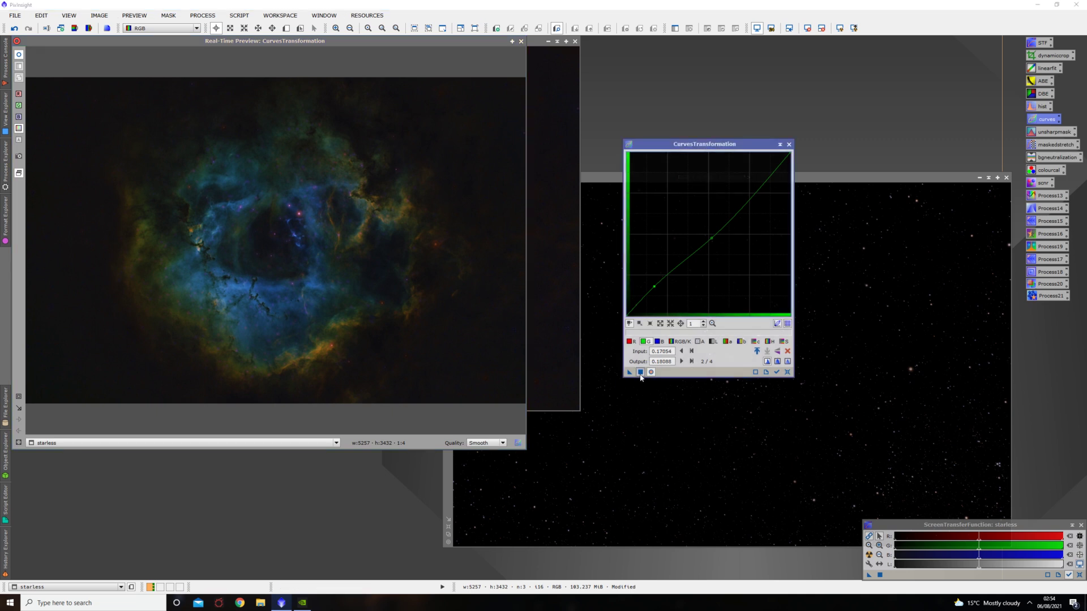
pyautogui.click(787, 373)
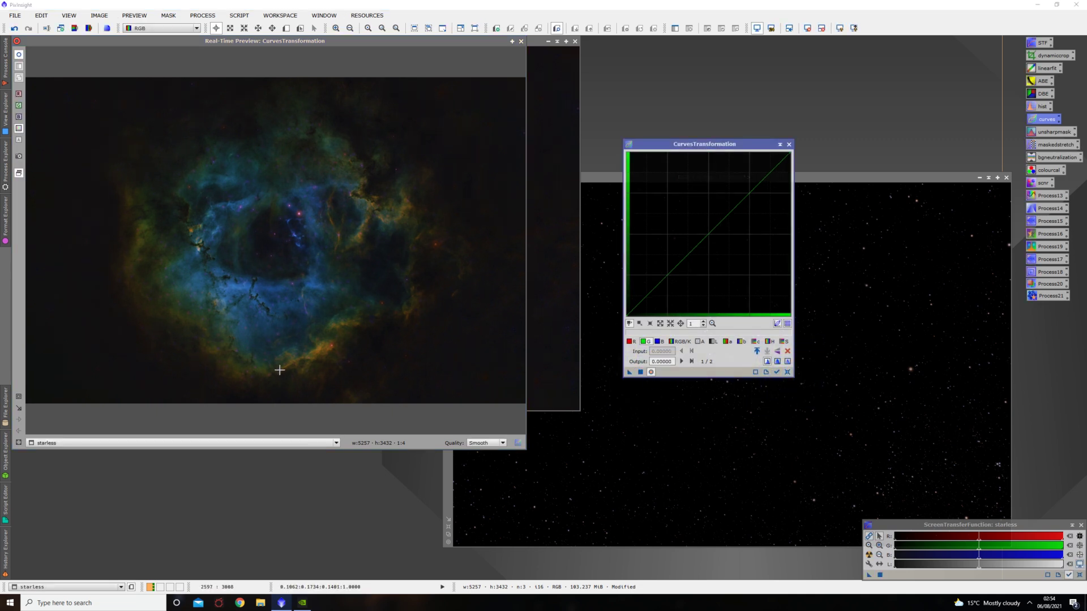
# Preview a red-channel S-curve on the starless image with points 0.46253 to 0.54005 and 0.14987 to 0.15245
pyautogui.click(629, 341)
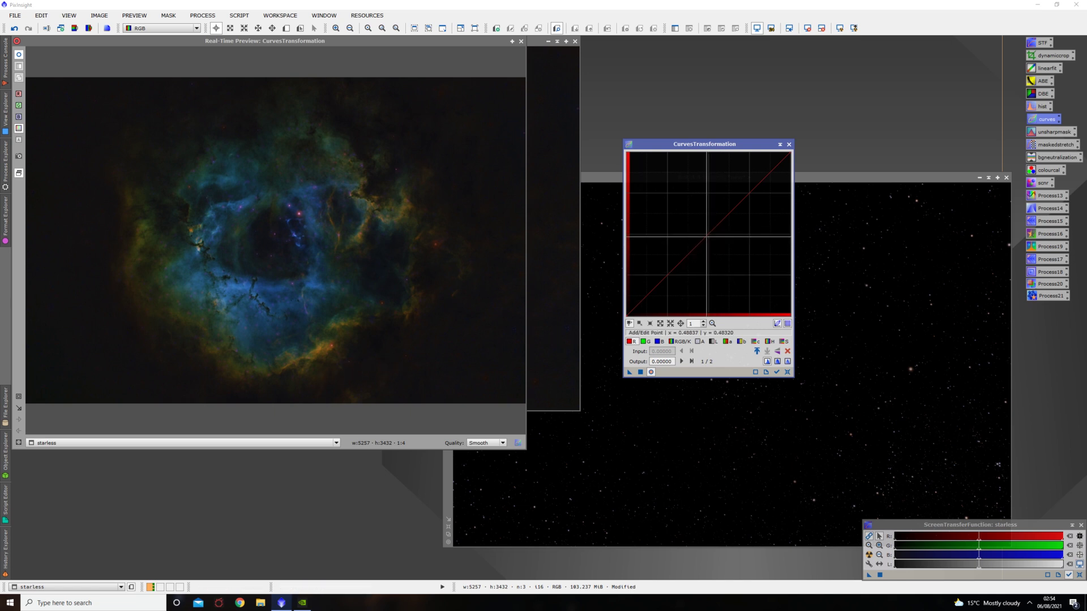
pyautogui.click(704, 232)
pyautogui.moveTo(704, 232); pyautogui.dragTo(703, 227)
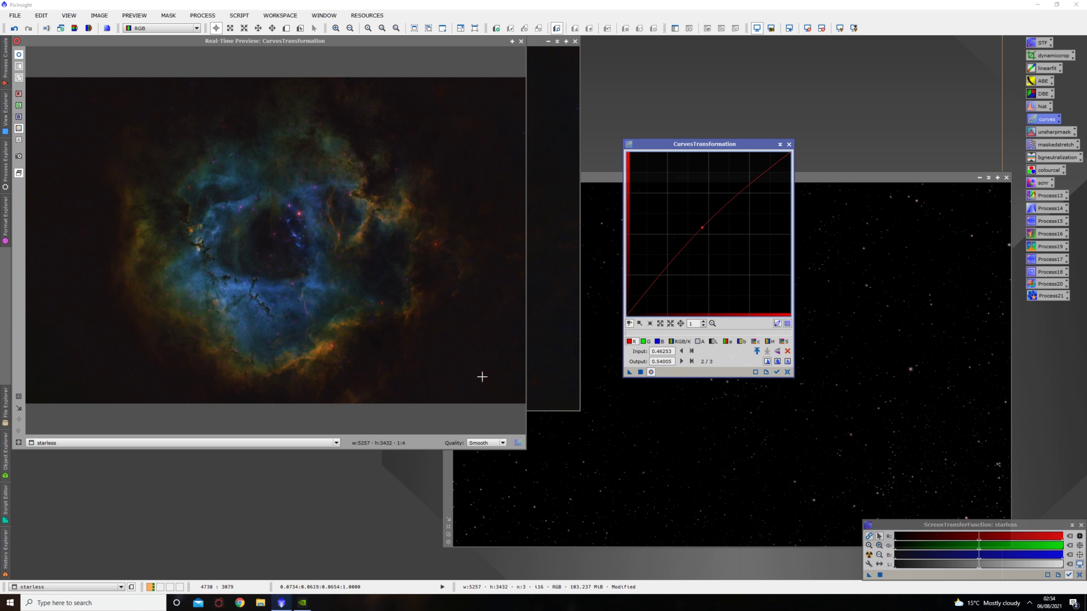
pyautogui.click(660, 280)
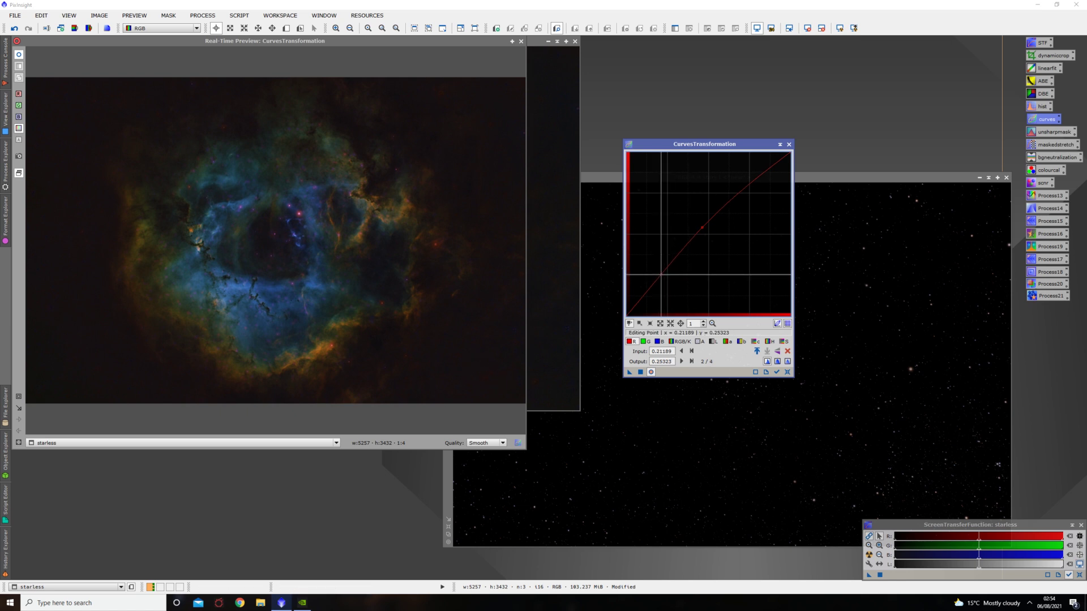
pyautogui.moveTo(660, 280); pyautogui.dragTo(651, 291)
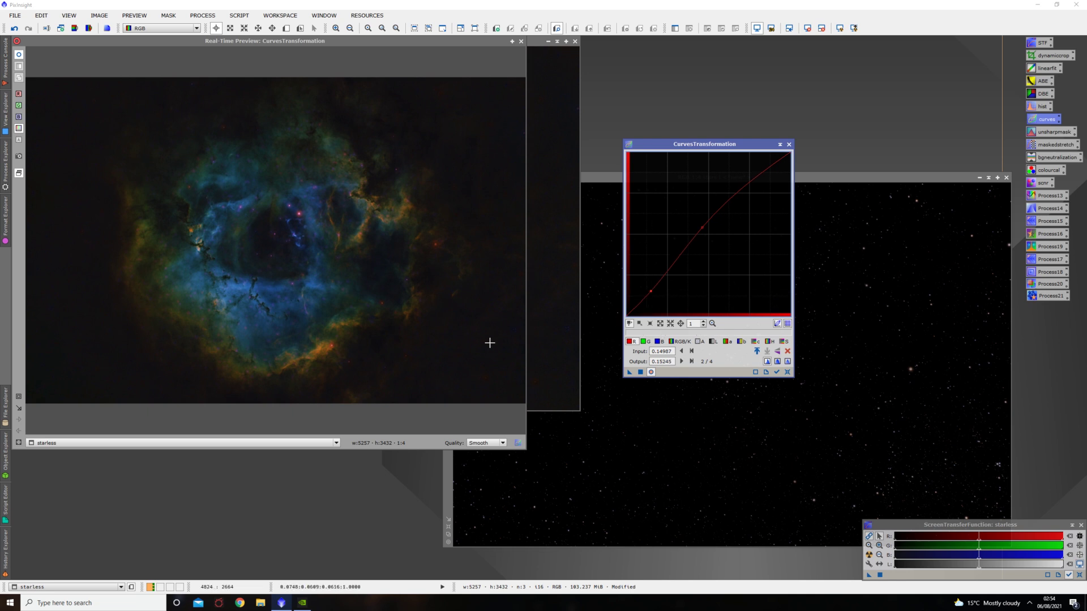
# Compare the preview with and without the red curve, apply the curve to the starless image and reset it
pyautogui.click(20, 56)
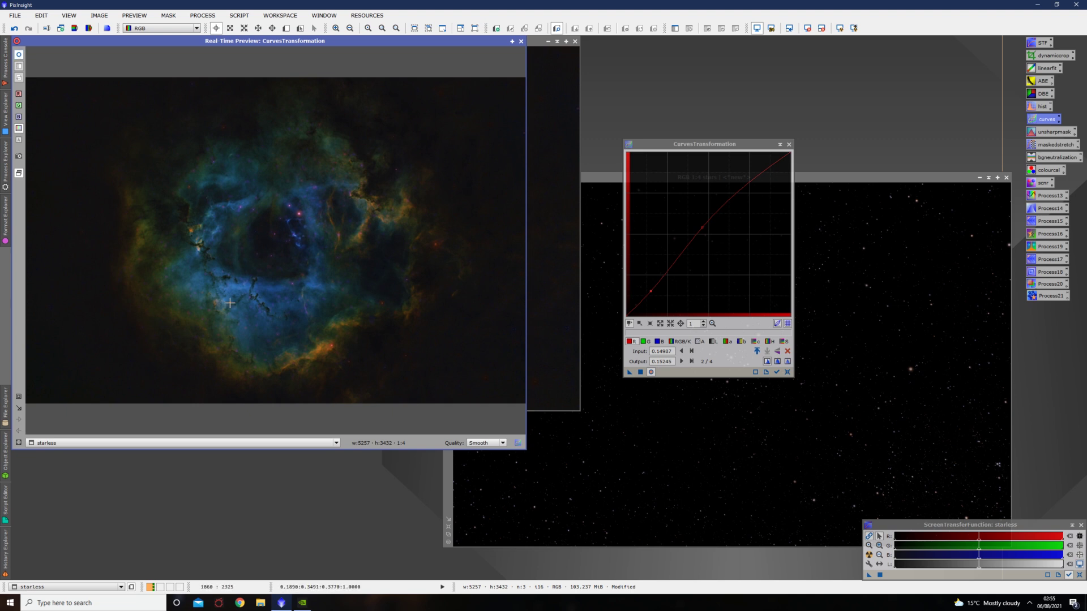
pyautogui.click(638, 372)
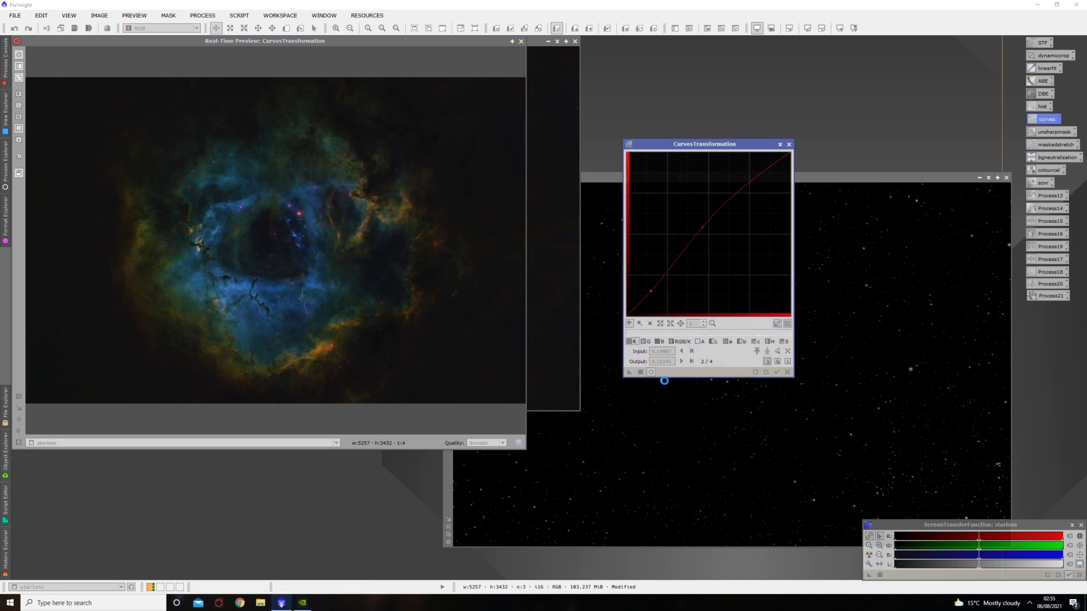
pyautogui.click(786, 372)
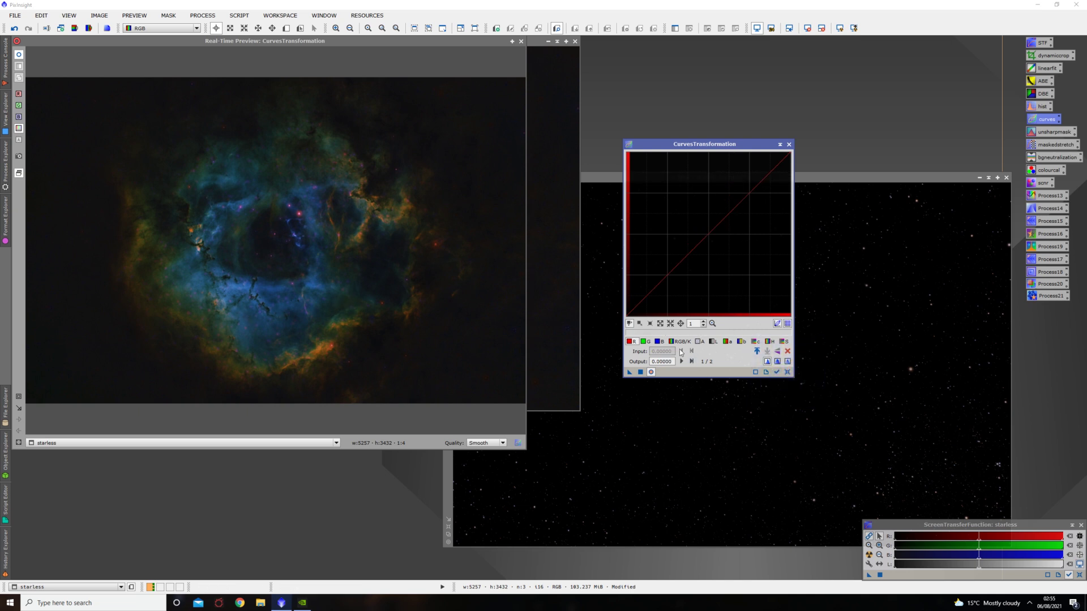
# Apply an RGB/K curve to the starless image with points 0.45220 to 0.57364 and 0.15245 to 0.16021, and reset it
pyautogui.click(679, 341)
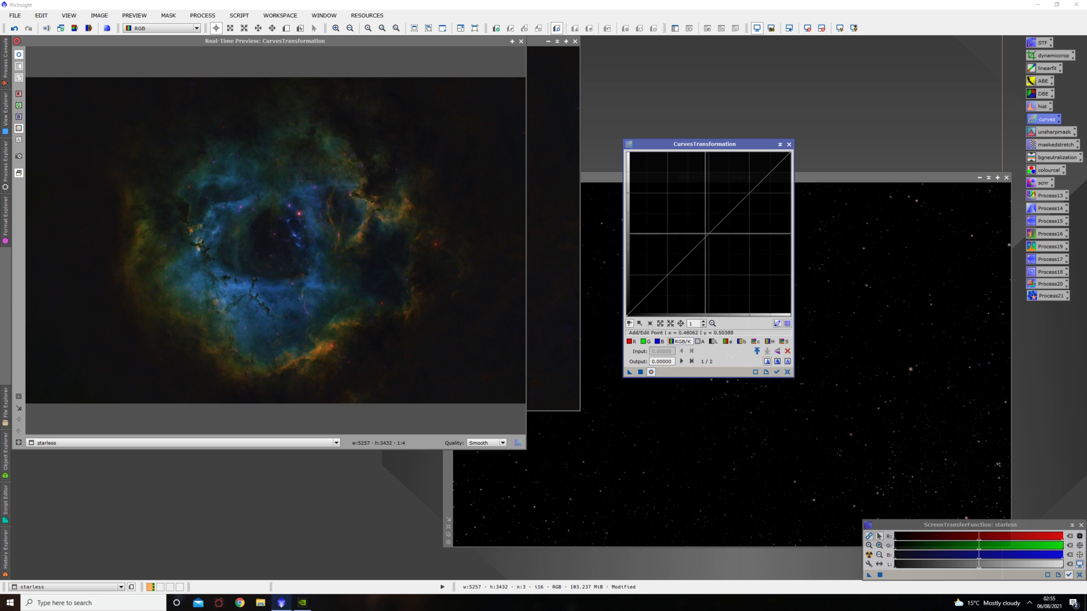
pyautogui.moveTo(705, 236); pyautogui.dragTo(701, 219)
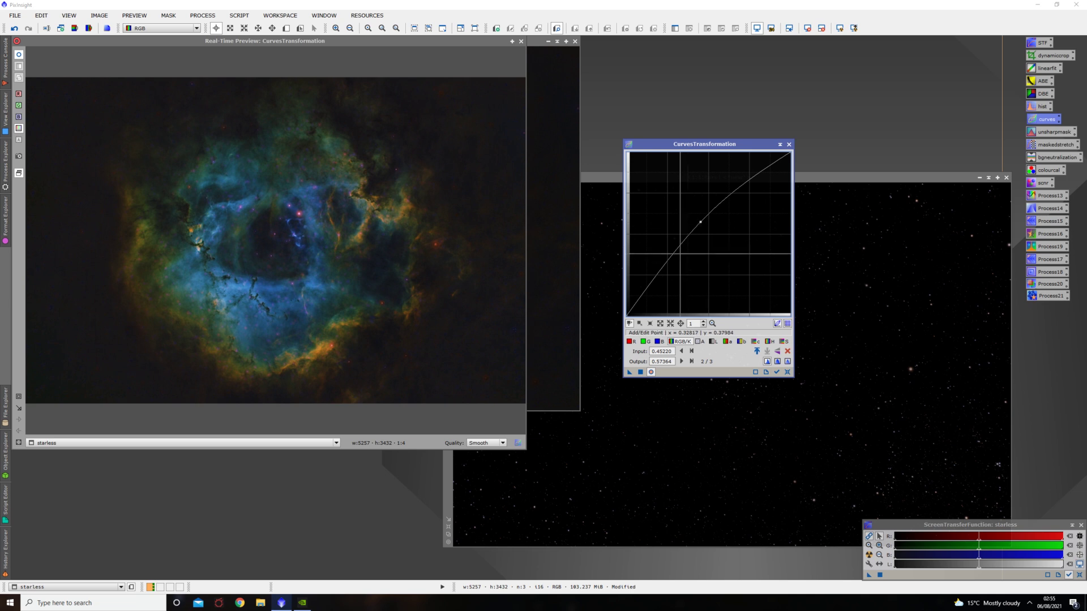
pyautogui.click(657, 285)
pyautogui.moveTo(657, 285); pyautogui.dragTo(646, 296)
pyautogui.moveTo(646, 297)
pyautogui.mouseDown()
pyautogui.moveTo(655, 303)
pyautogui.moveTo(647, 282)
pyautogui.moveTo(652, 290)
pyautogui.mouseUp()
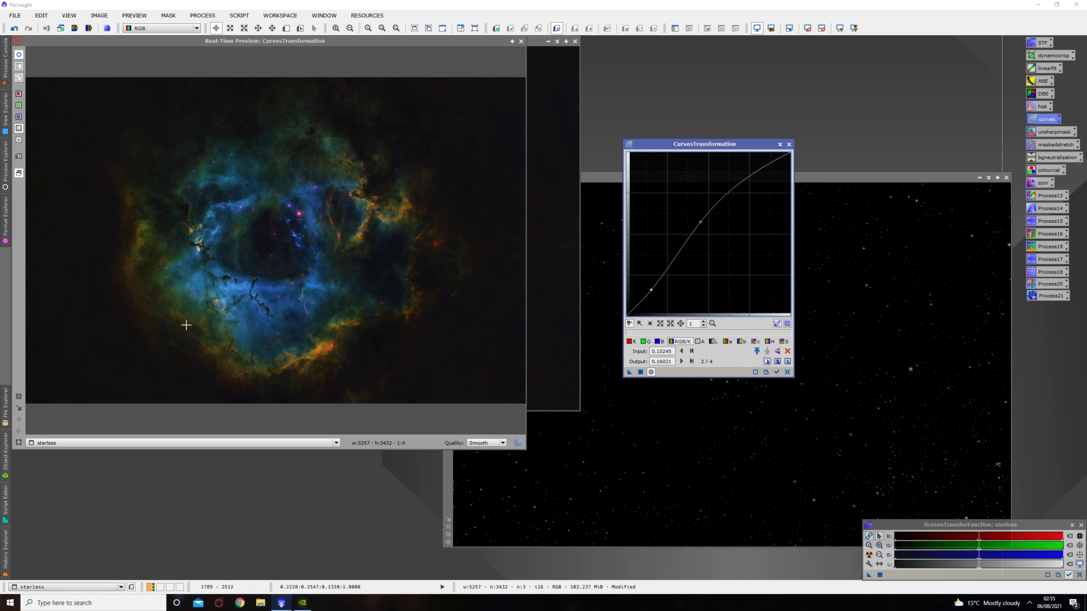
pyautogui.click(642, 372)
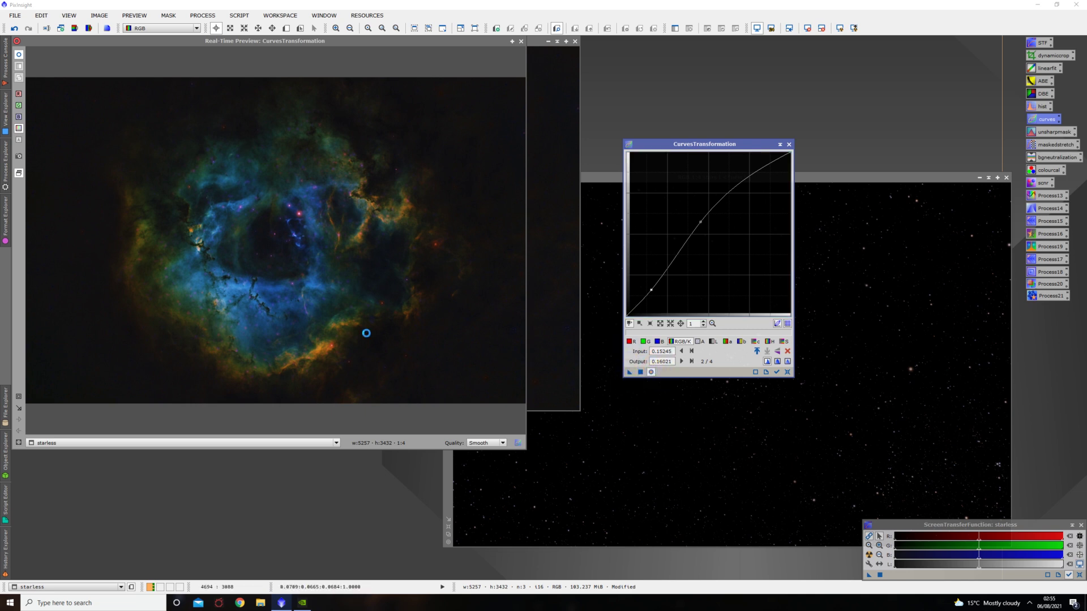
pyautogui.click(787, 372)
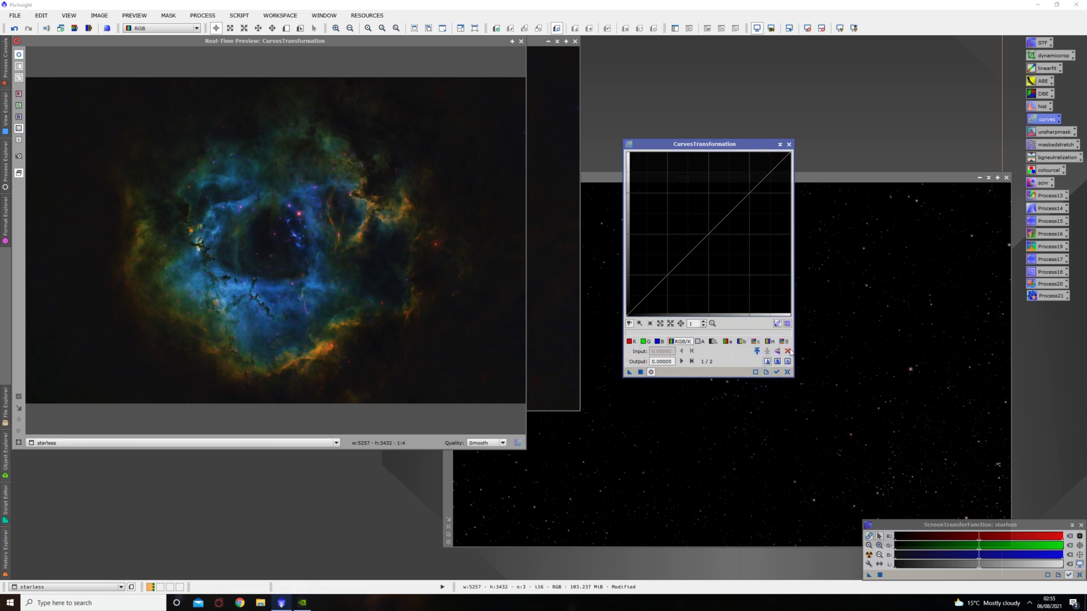
# Close the curves tool and its real-time preview, and run CorrectMagentaStars on the starless image with amount 0.80
pyautogui.click(789, 144)
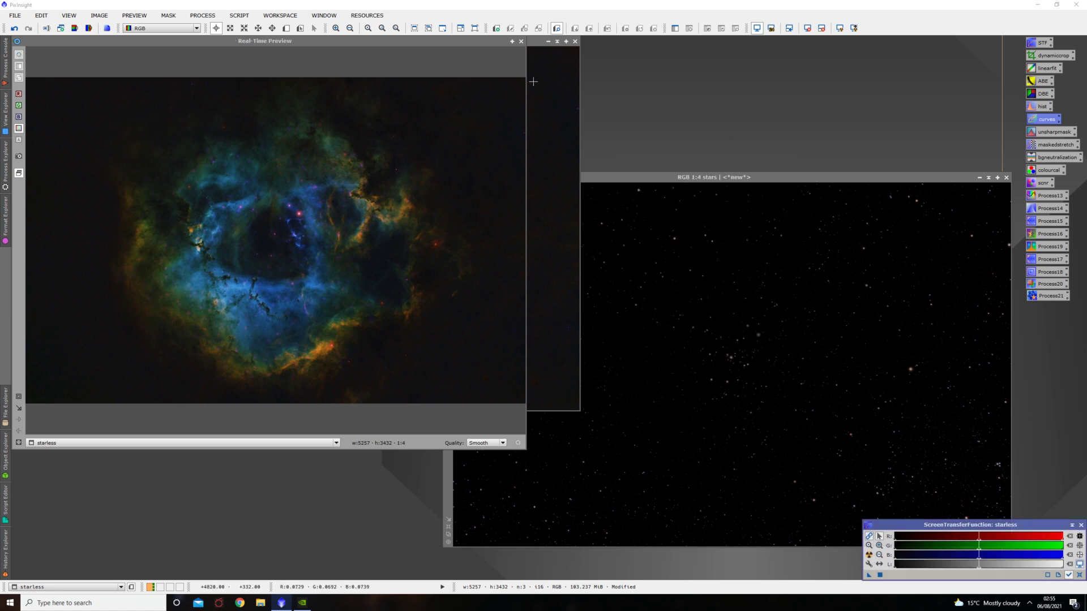
pyautogui.click(521, 41)
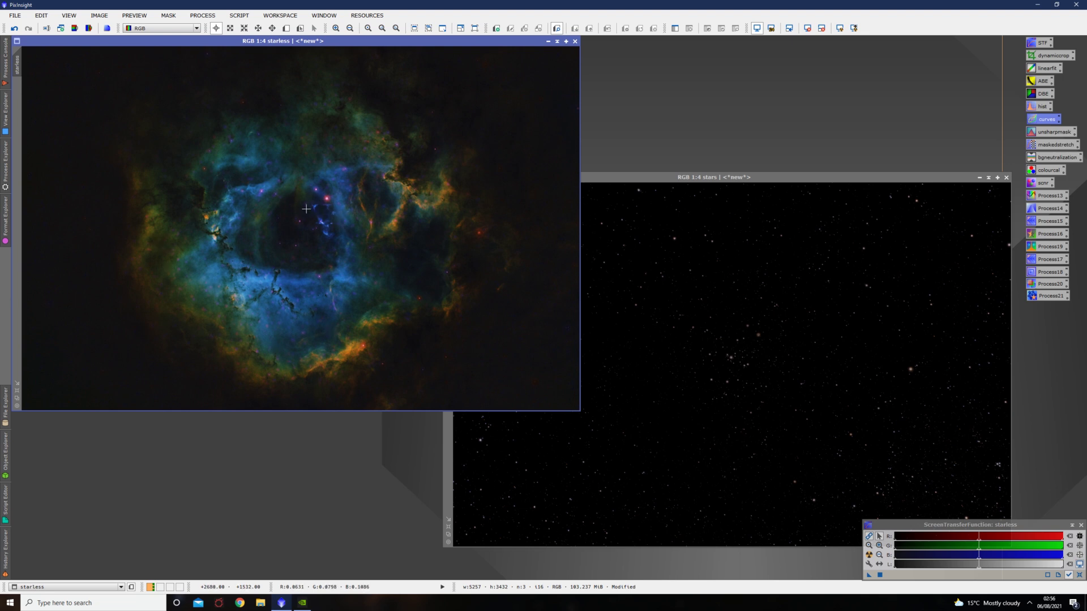
pyautogui.click(242, 17)
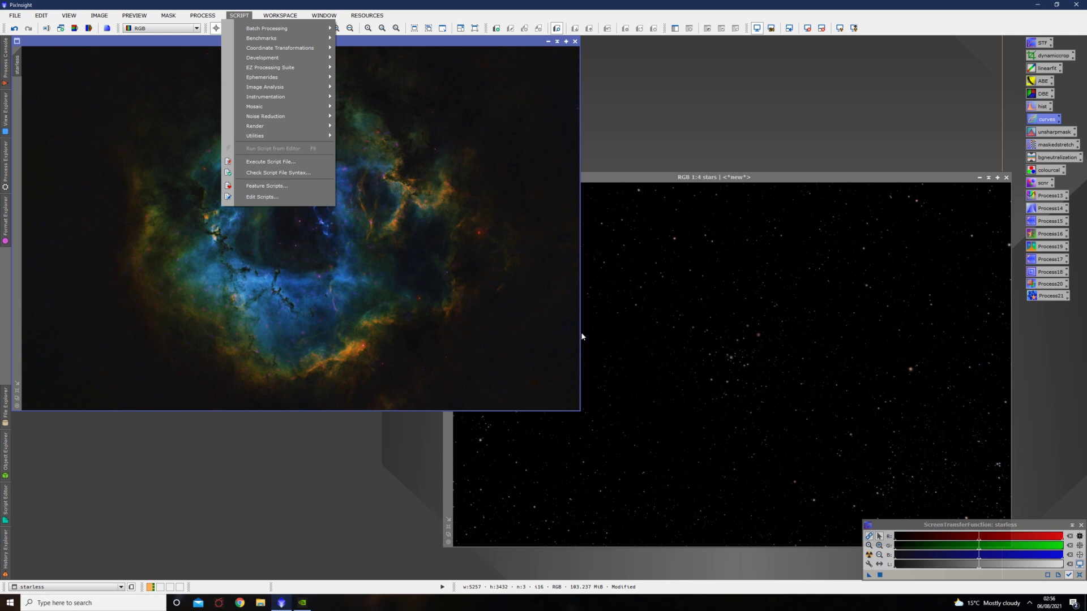
pyautogui.moveTo(315, 141)
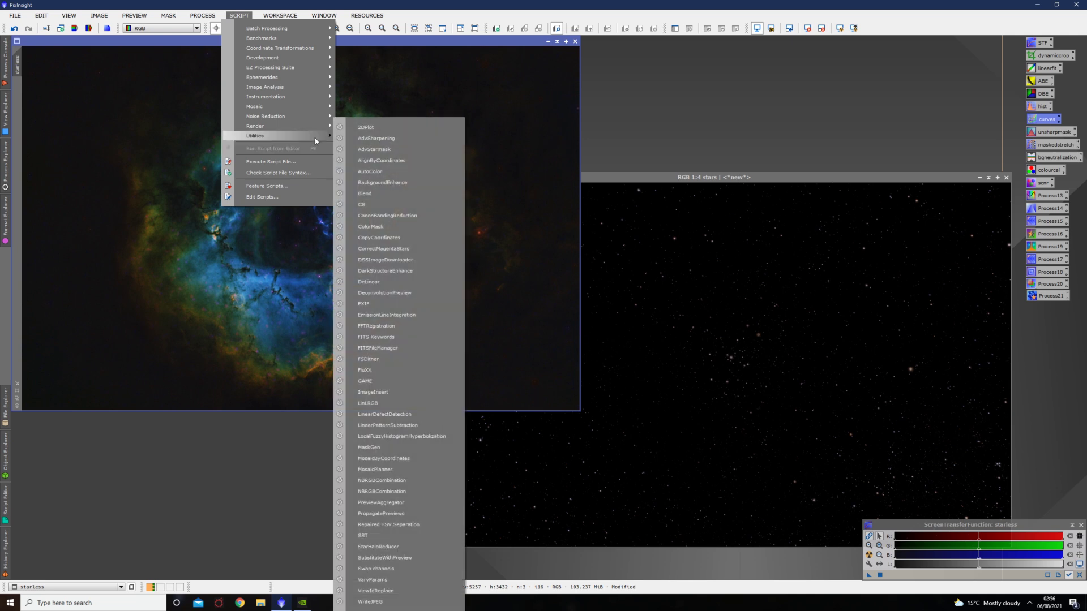
pyautogui.click(411, 249)
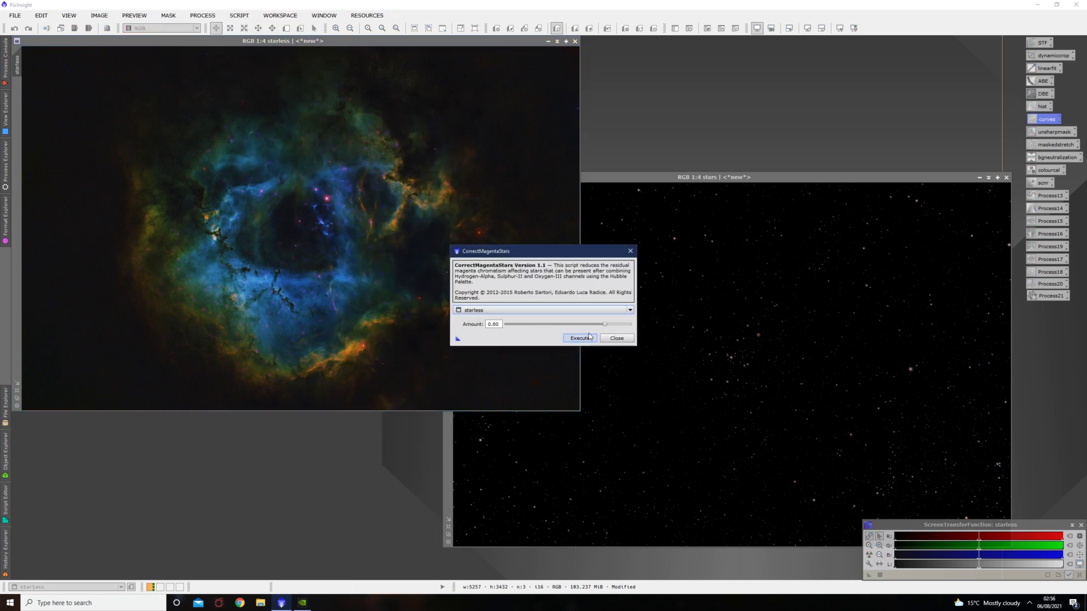
pyautogui.click(587, 338)
pyautogui.click(621, 339)
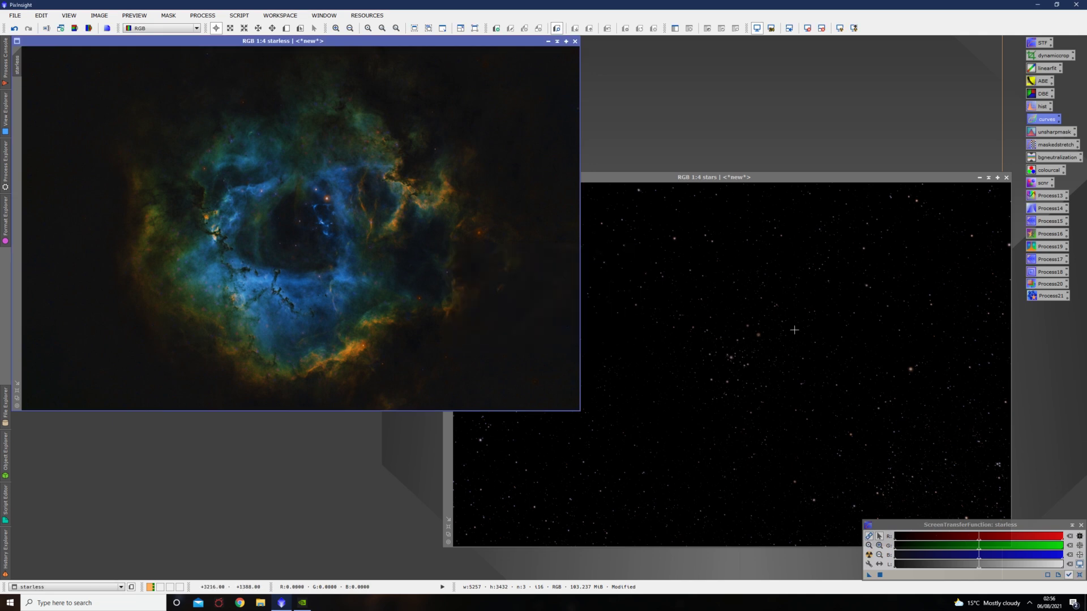
# Apply SCNR to the starless image, removing green with Average Neutral protection, amount 0.30 and lightness preserved
pyautogui.doubleClick(1041, 182)
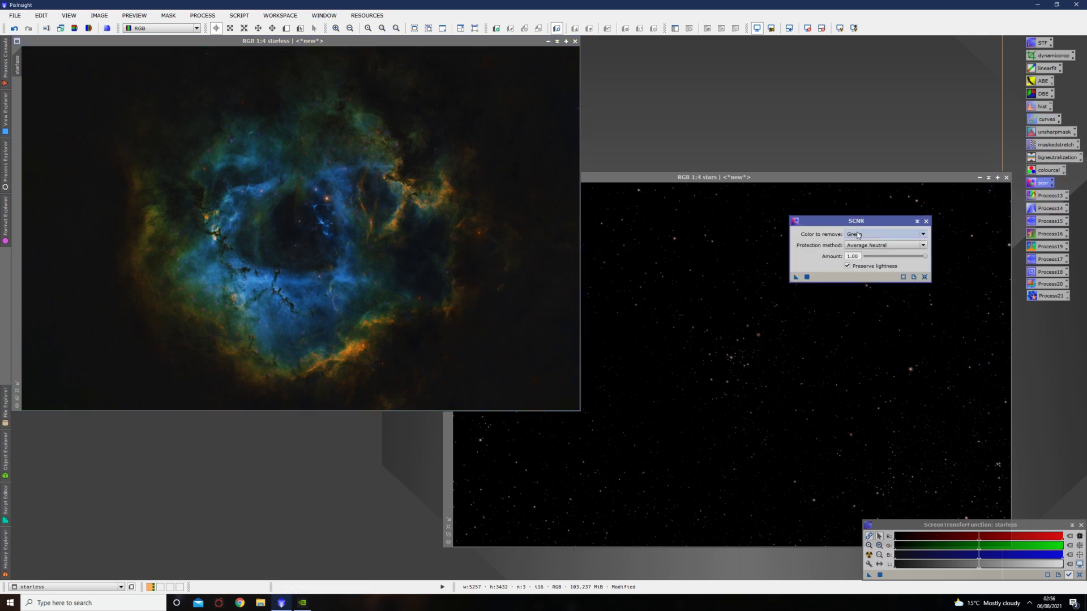
pyautogui.scroll(-10, 875, 257)
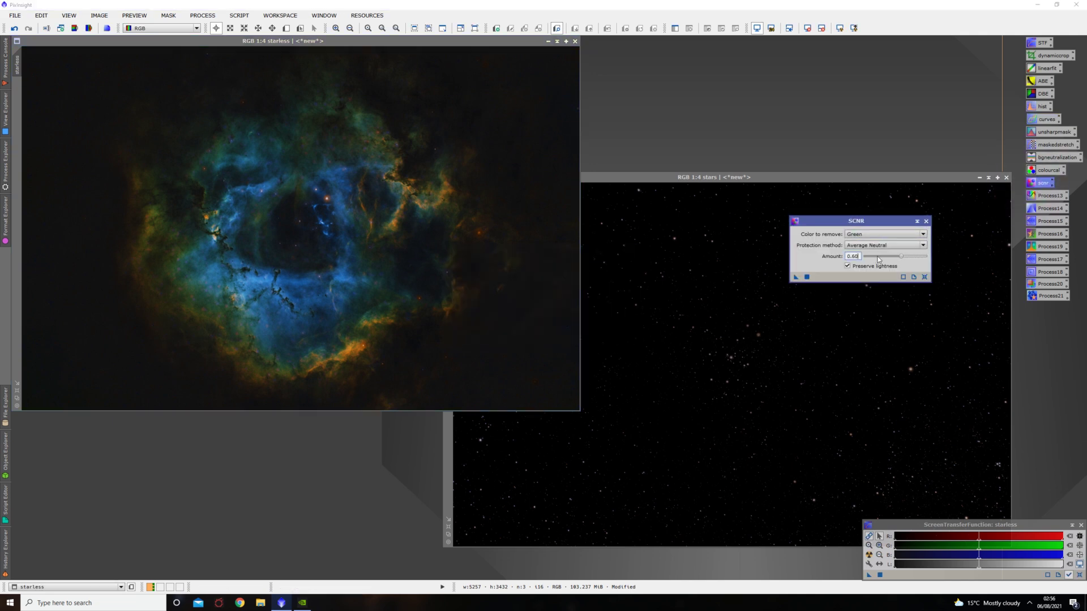
pyautogui.scroll(-1, 877, 259)
pyautogui.scroll(-1, 874, 260)
pyautogui.moveTo(795, 278); pyautogui.dragTo(413, 241)
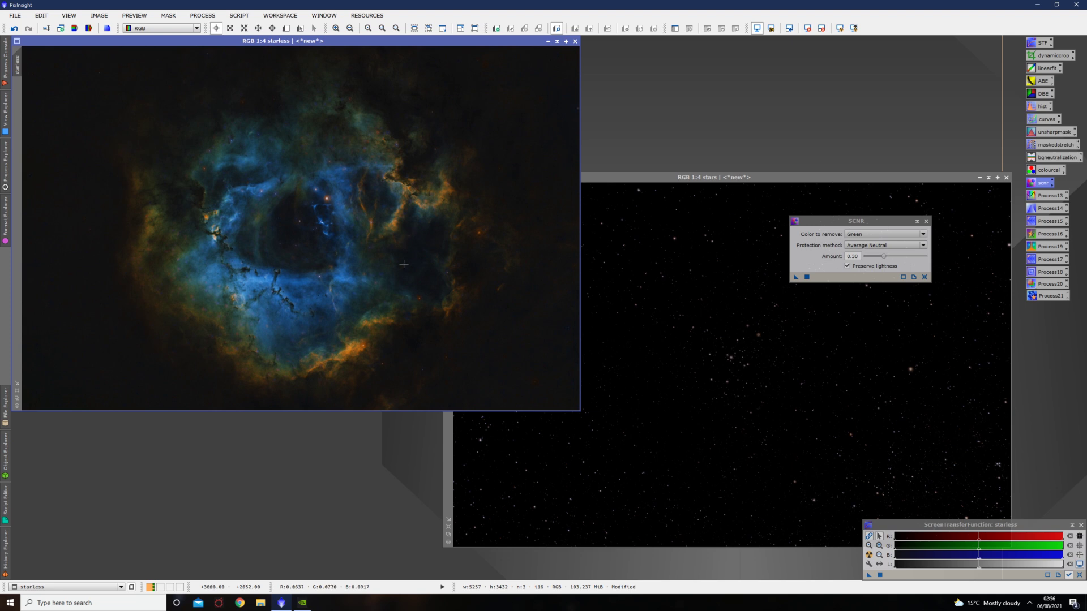
# Compare the starless image with and without the green removal, keep the removal and close SCNR
pyautogui.rightClick(366, 233)
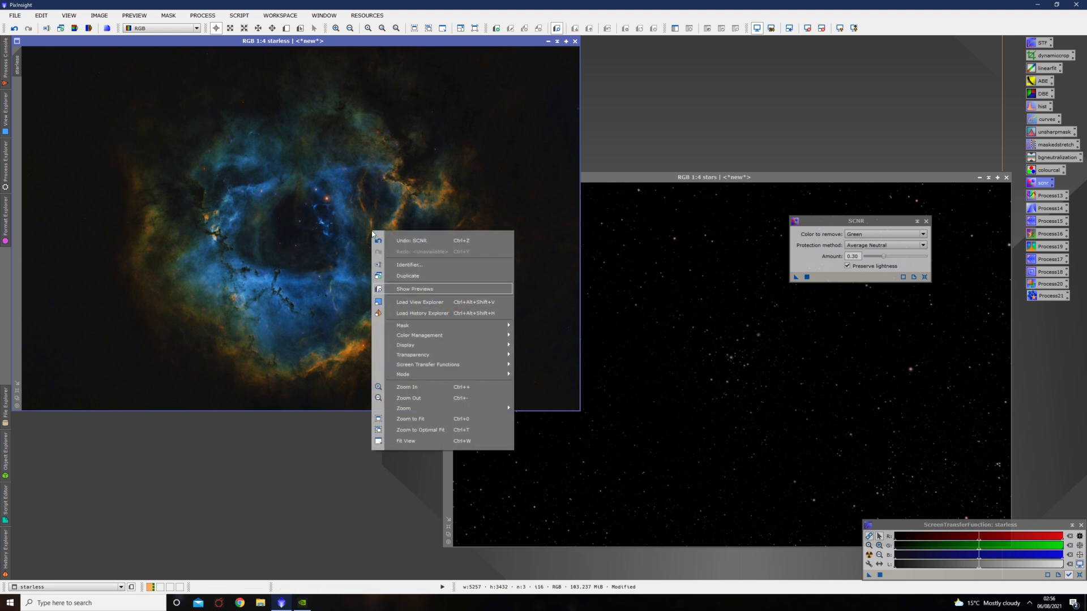
pyautogui.click(412, 242)
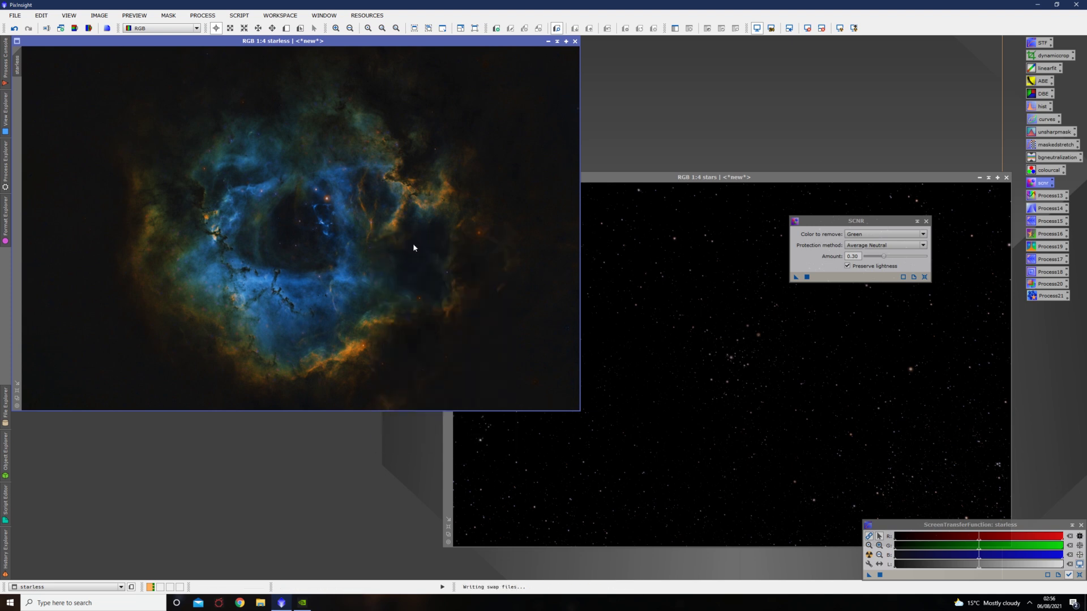
pyautogui.rightClick(209, 306)
pyautogui.click(241, 327)
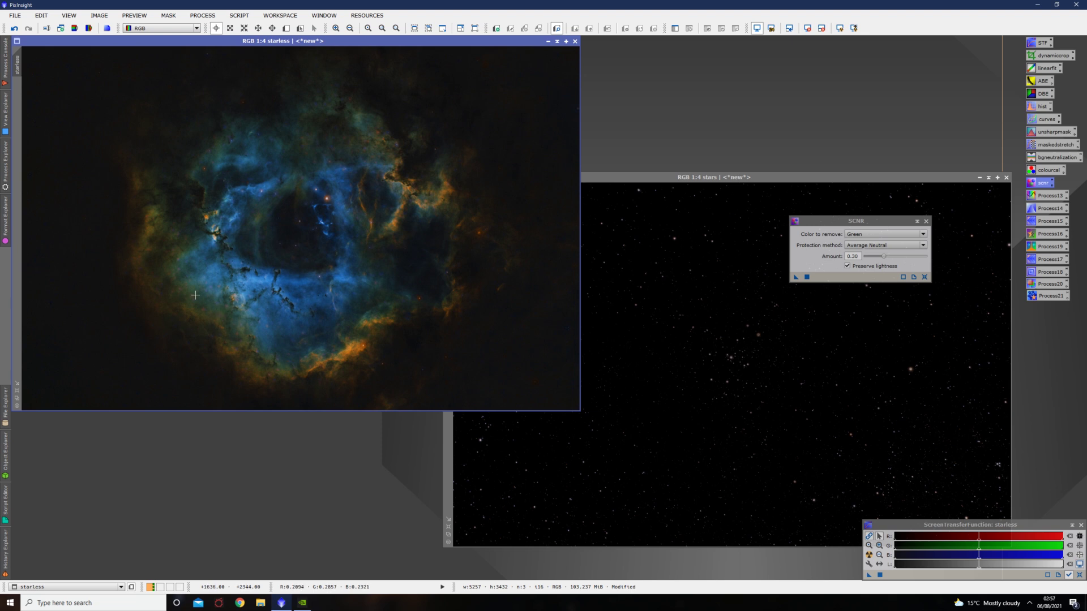
pyautogui.click(926, 222)
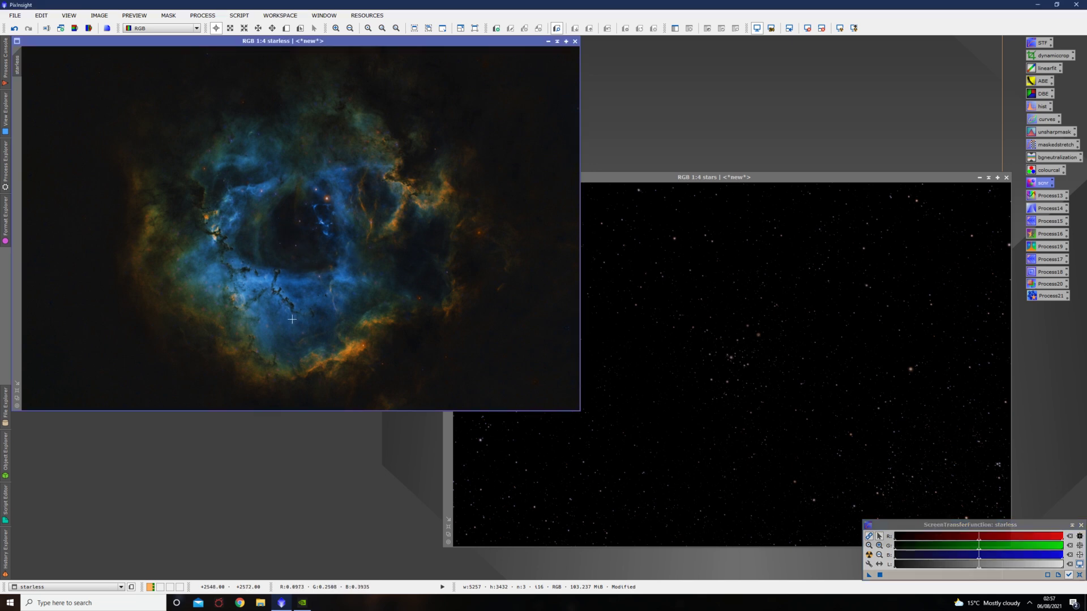
# Run DarkStructureEnhance on the starless image with 8 layers to remove, 5x5 B3 Spline scaling, amount 0.40 and 1 iteration
pyautogui.scroll(1, 292, 298)
pyautogui.scroll(1, 292, 299)
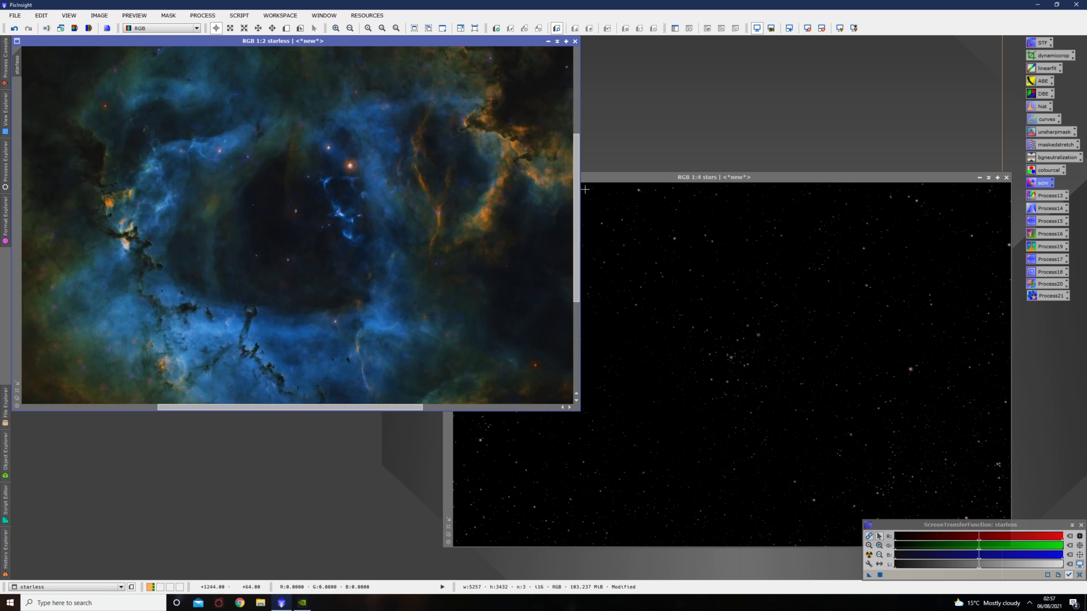
pyautogui.scroll(-2, 576, 195)
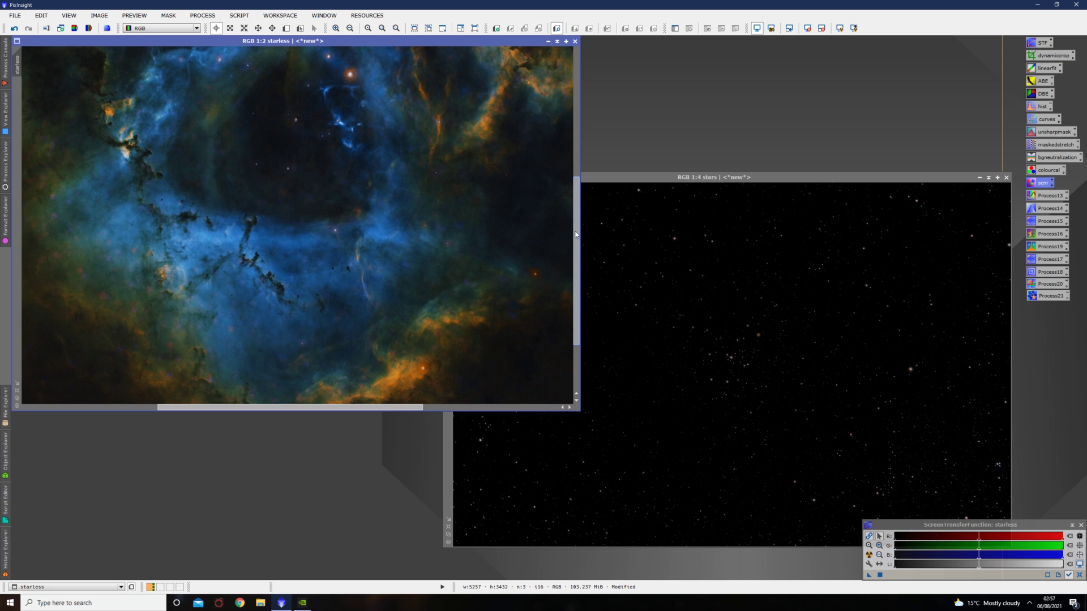
pyautogui.moveTo(576, 234); pyautogui.dragTo(576, 209)
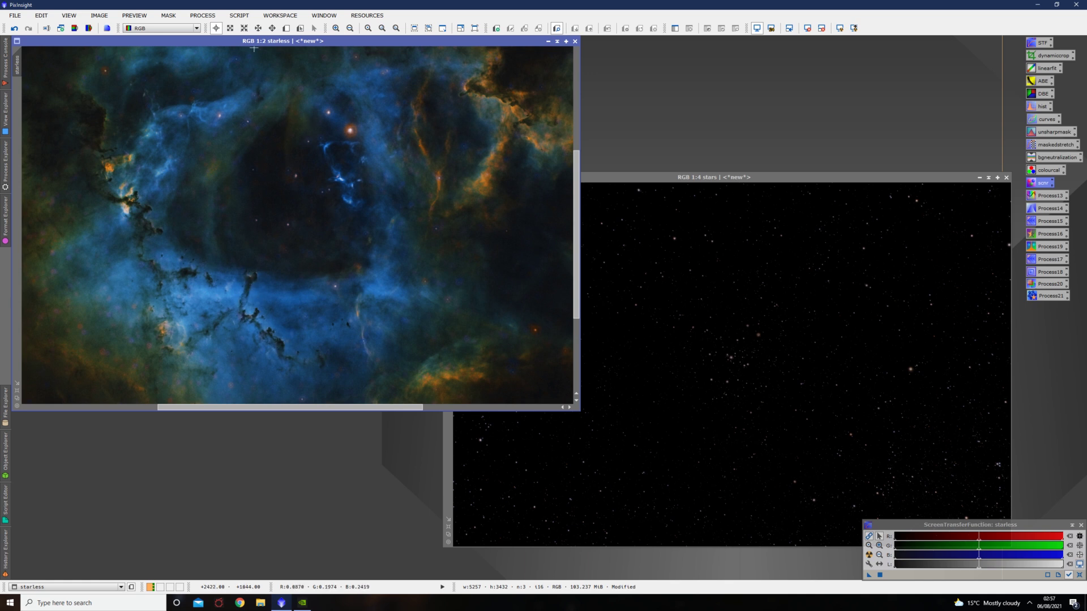
pyautogui.click(238, 15)
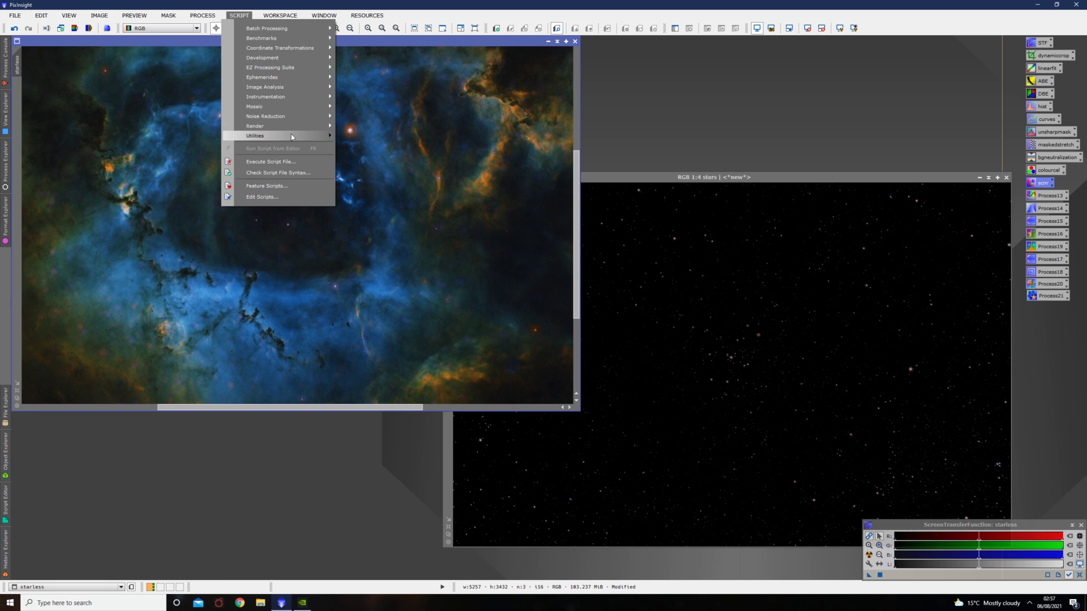
pyautogui.moveTo(292, 137)
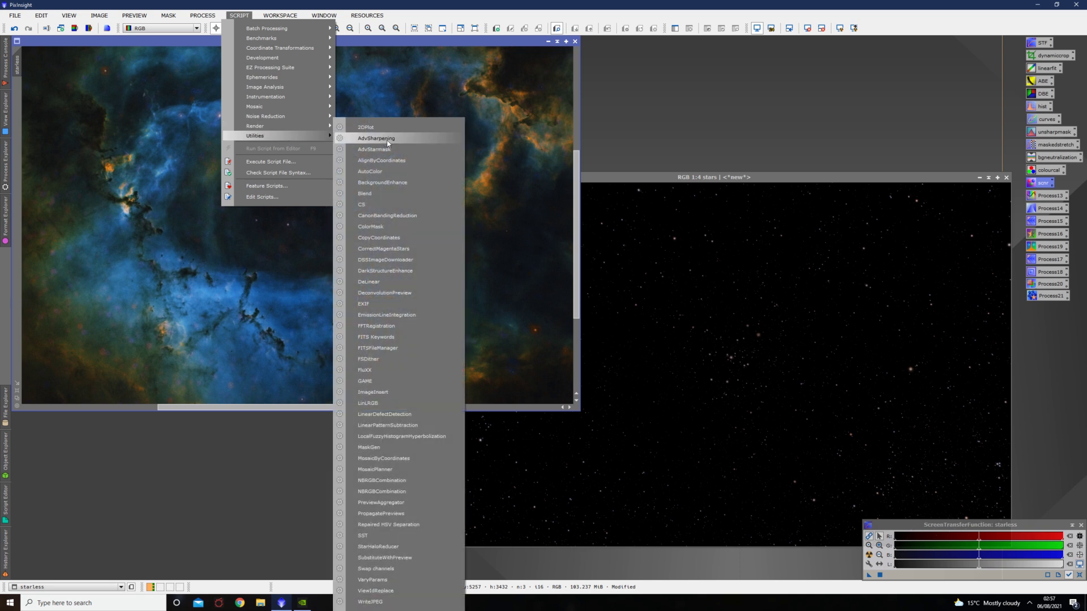
pyautogui.click(398, 271)
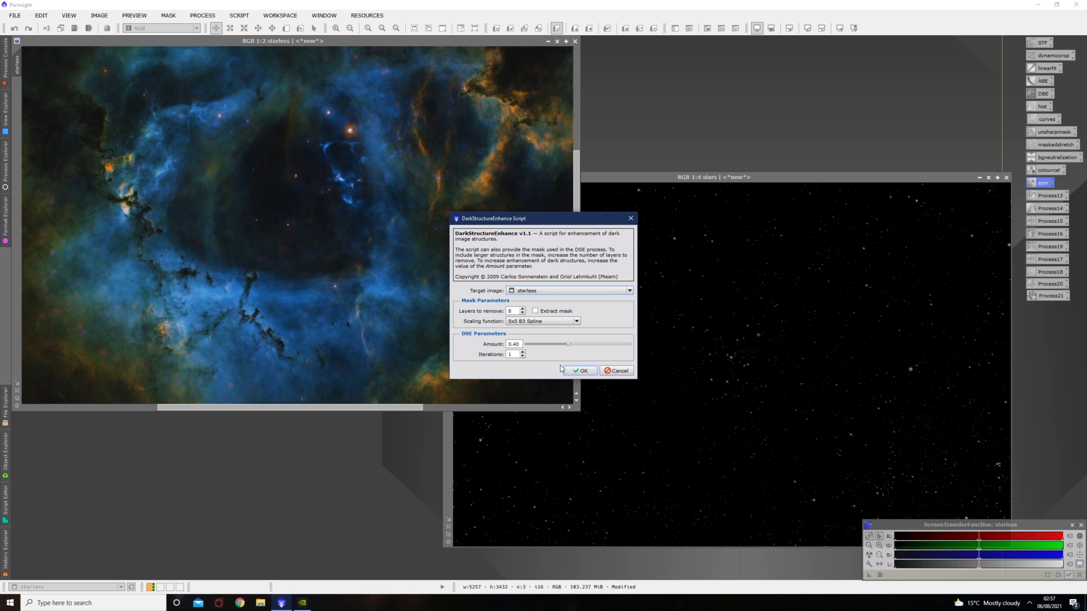
pyautogui.click(583, 371)
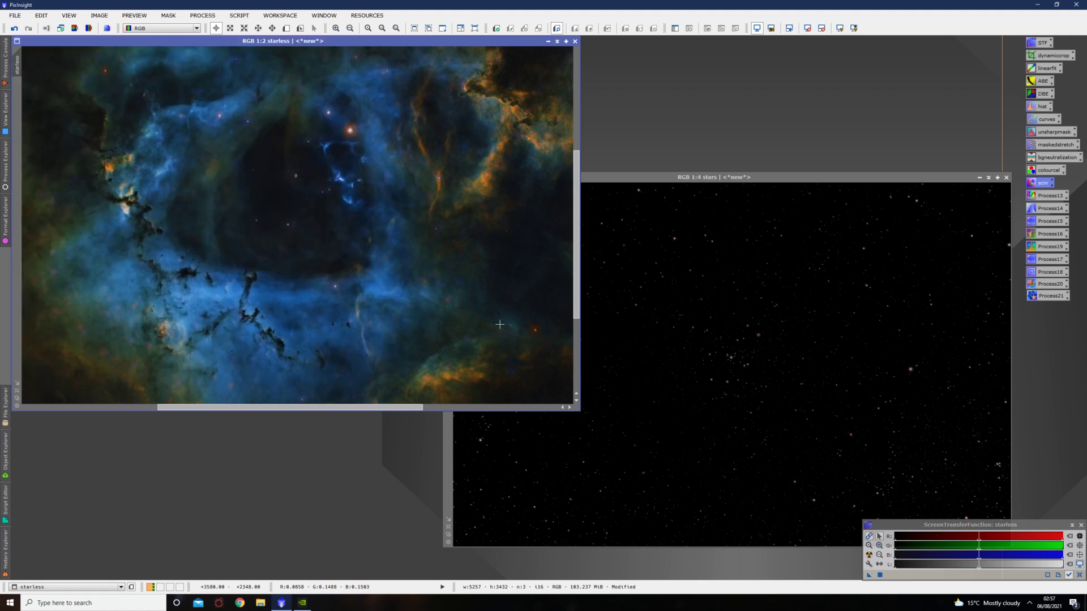
# Undo and redo the dark structure enhancement to compare its effect across the whole nebula
pyautogui.scroll(-1, 431, 283)
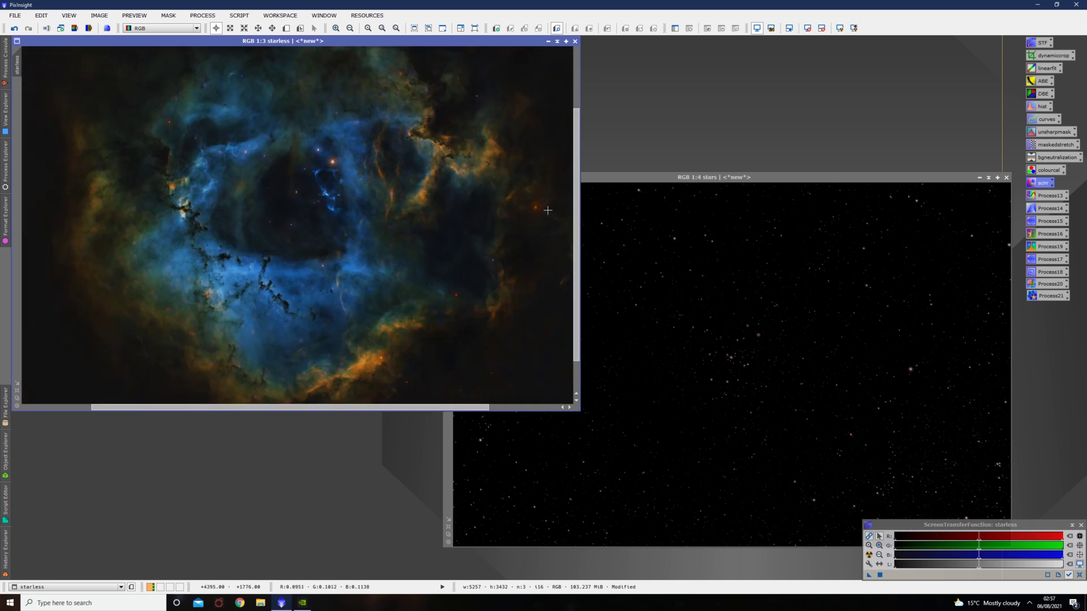
pyautogui.moveTo(576, 207); pyautogui.dragTo(576, 189)
pyautogui.rightClick(351, 307)
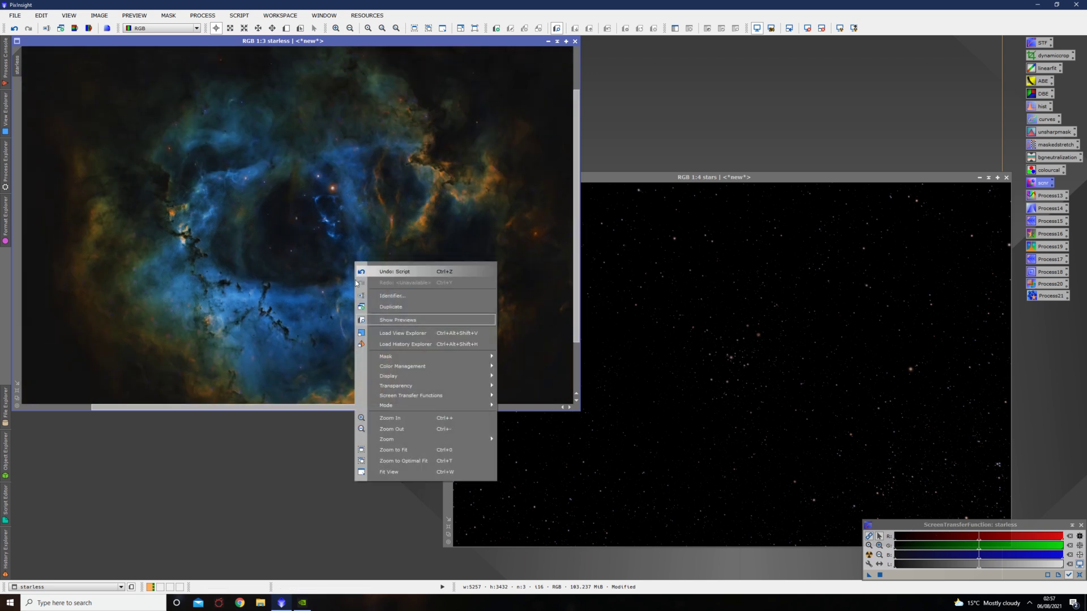
pyautogui.click(411, 274)
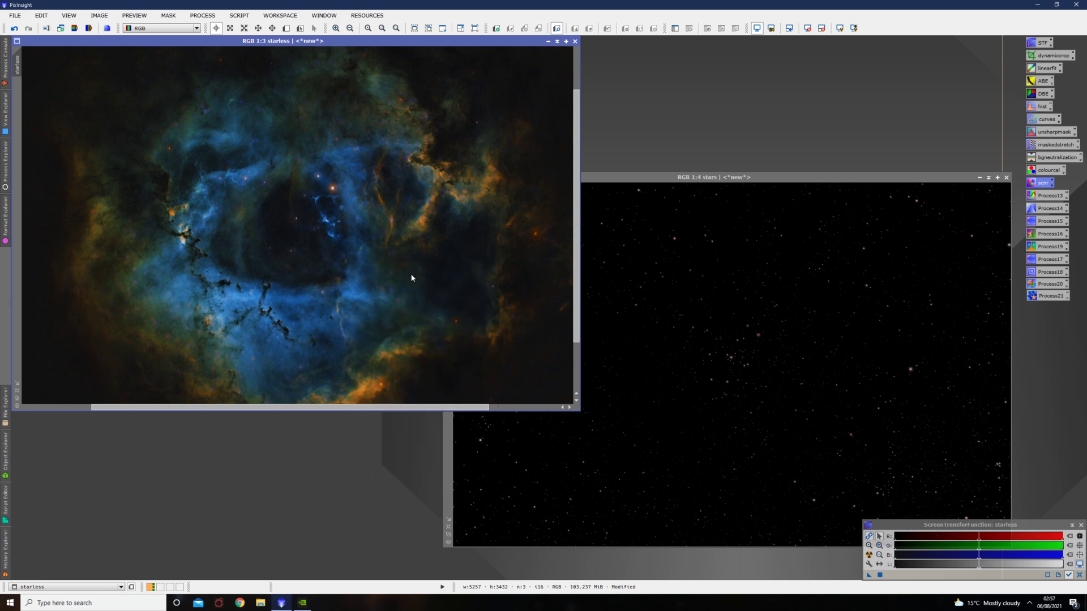
pyautogui.rightClick(420, 231)
pyautogui.click(451, 253)
pyautogui.rightClick(380, 256)
pyautogui.rightClick(411, 247)
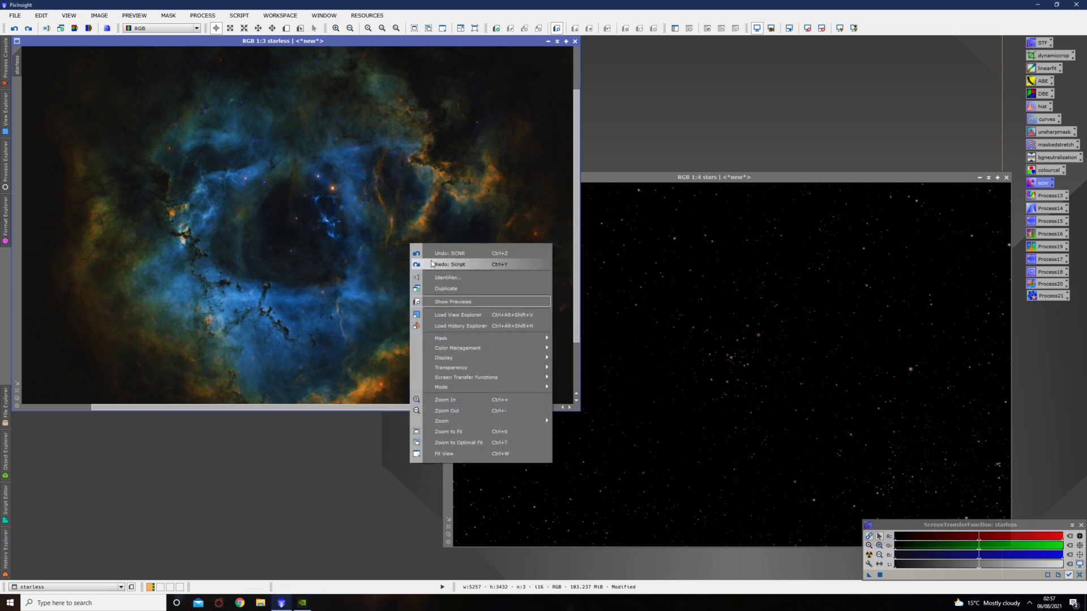
pyautogui.press('Escape')
# Examine the dark lanes of the starless nebula close up at 1:1 with the enhancement applied
pyautogui.hotkey('ctrl', '+')
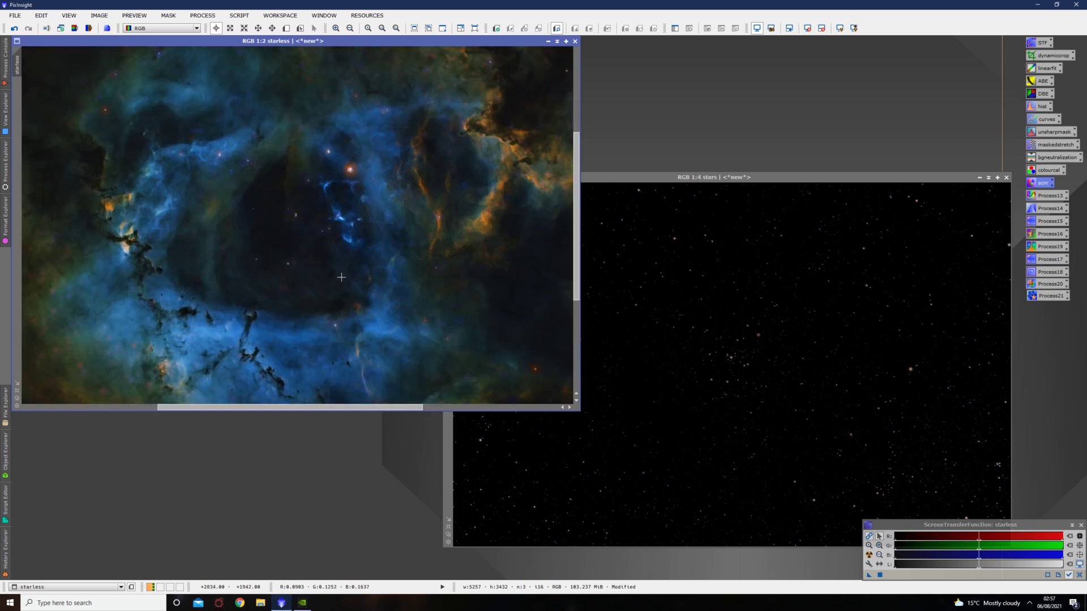
pyautogui.scroll(-5, 564, 197)
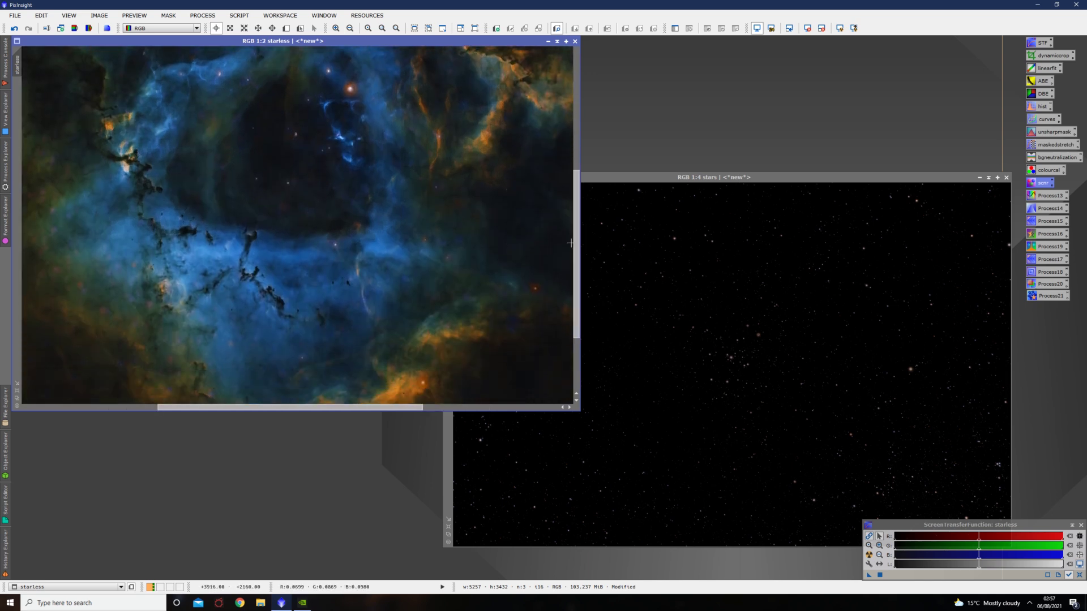
pyautogui.hotkey('ctrl', '+')
pyautogui.rightClick(338, 248)
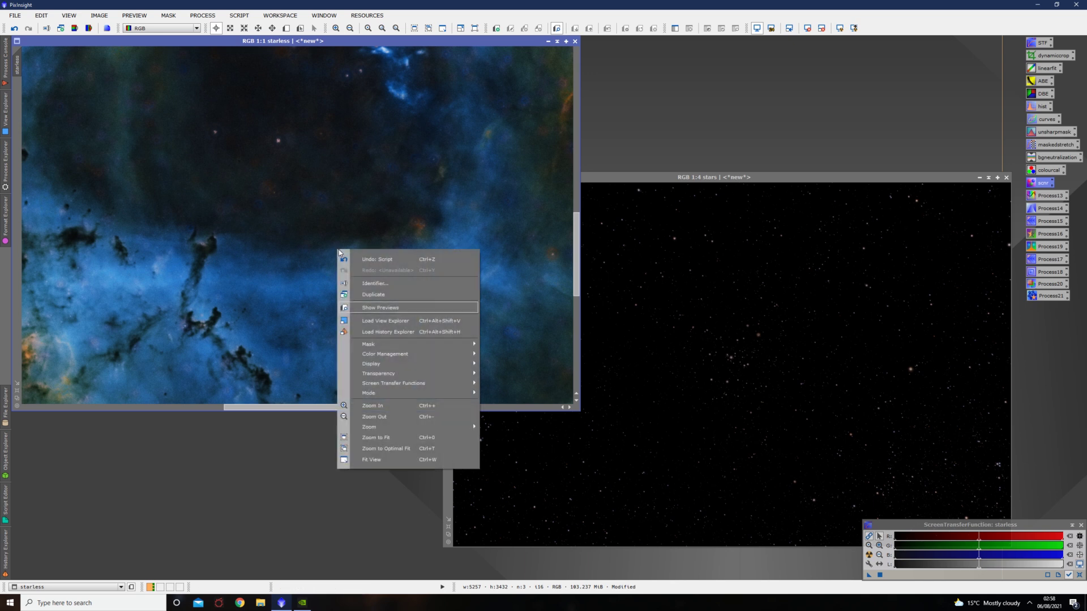
pyautogui.press('Escape')
pyautogui.rightClick(362, 248)
pyautogui.press('Escape')
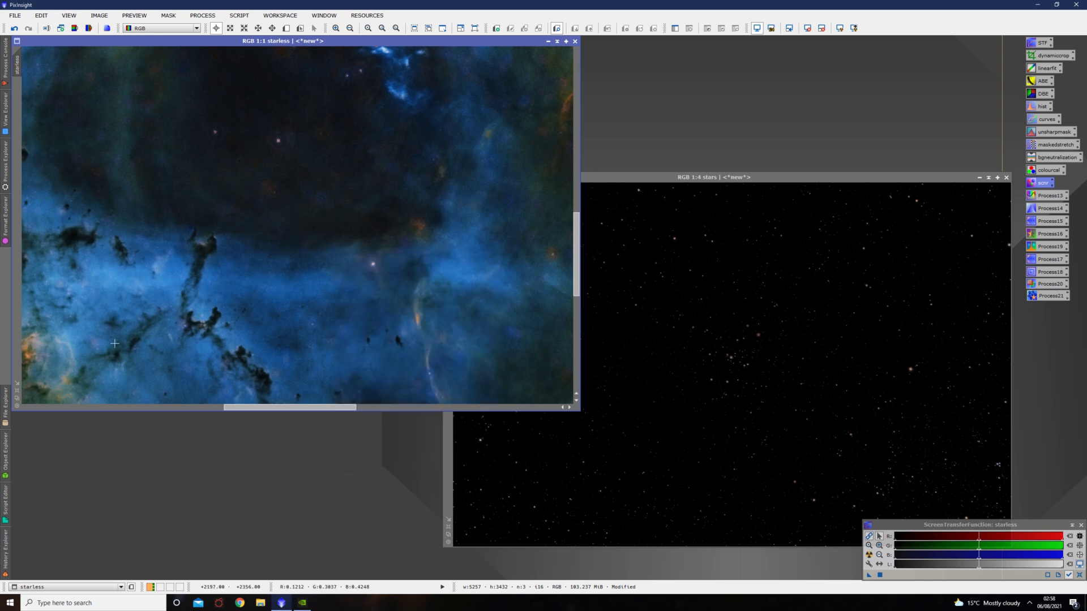
pyautogui.hotkey('ctrl', '-')
pyautogui.hotkey('ctrl', '-')
pyautogui.hotkey('ctrl', '-')
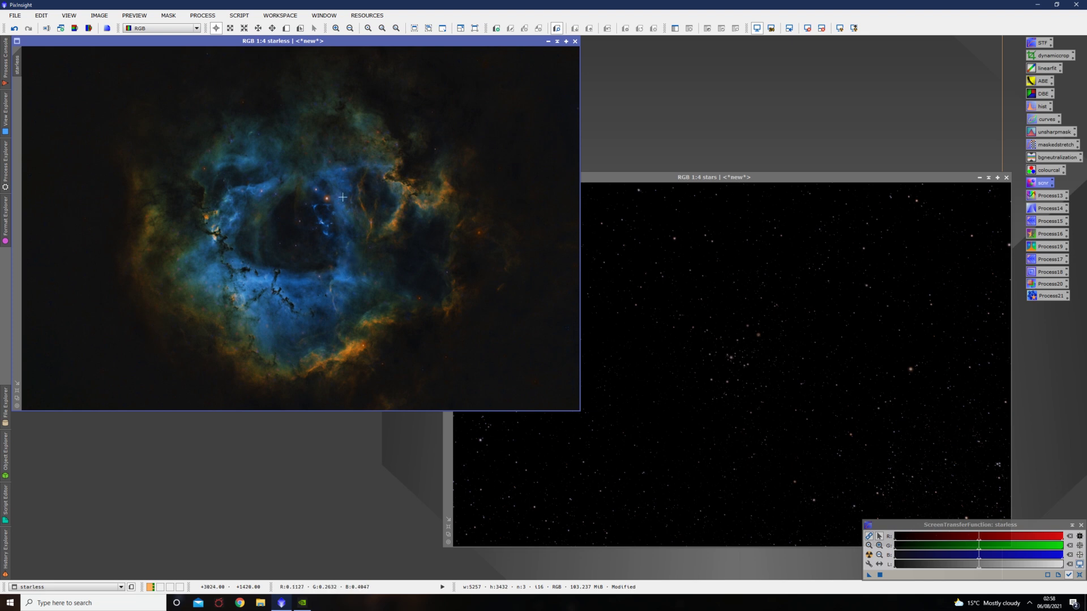
# Open PixelMath for the starless and stars images and set its destination to create a new image
pyautogui.moveTo(660, 181); pyautogui.dragTo(660, 145)
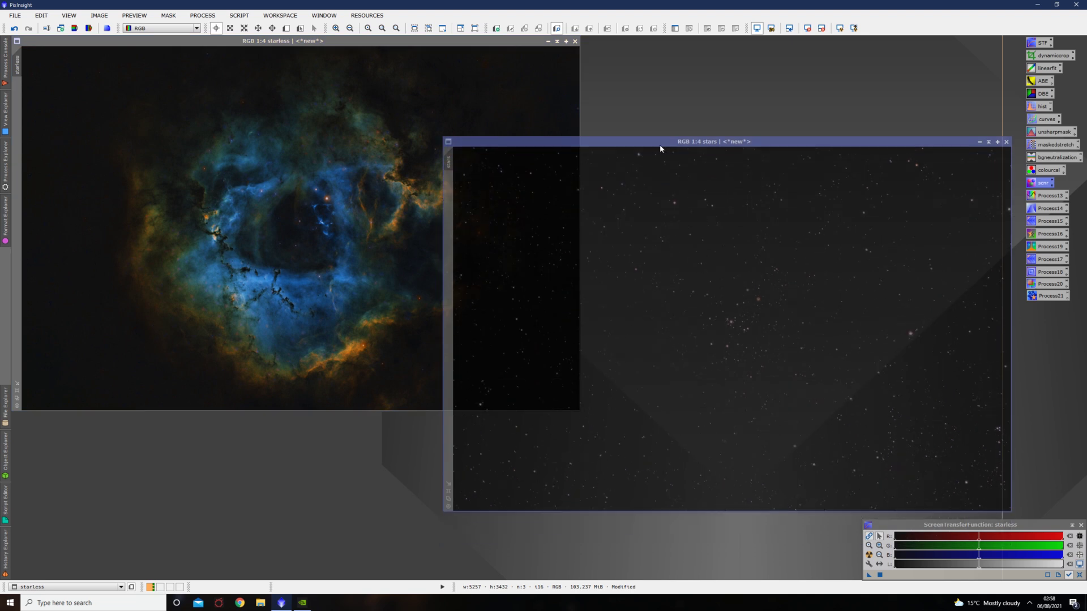
pyautogui.click(329, 225)
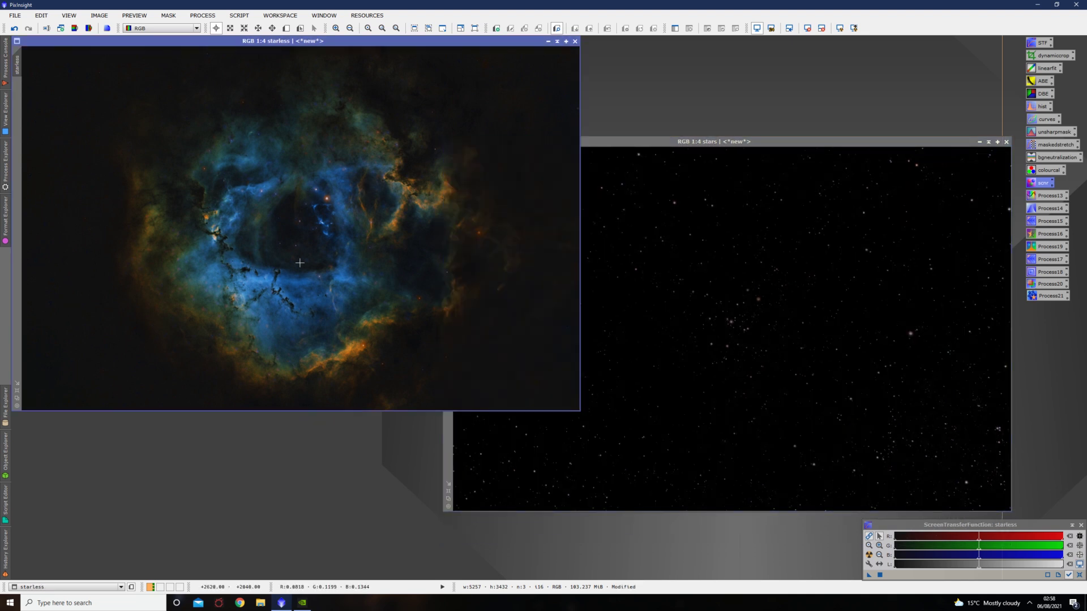
pyautogui.click(211, 18)
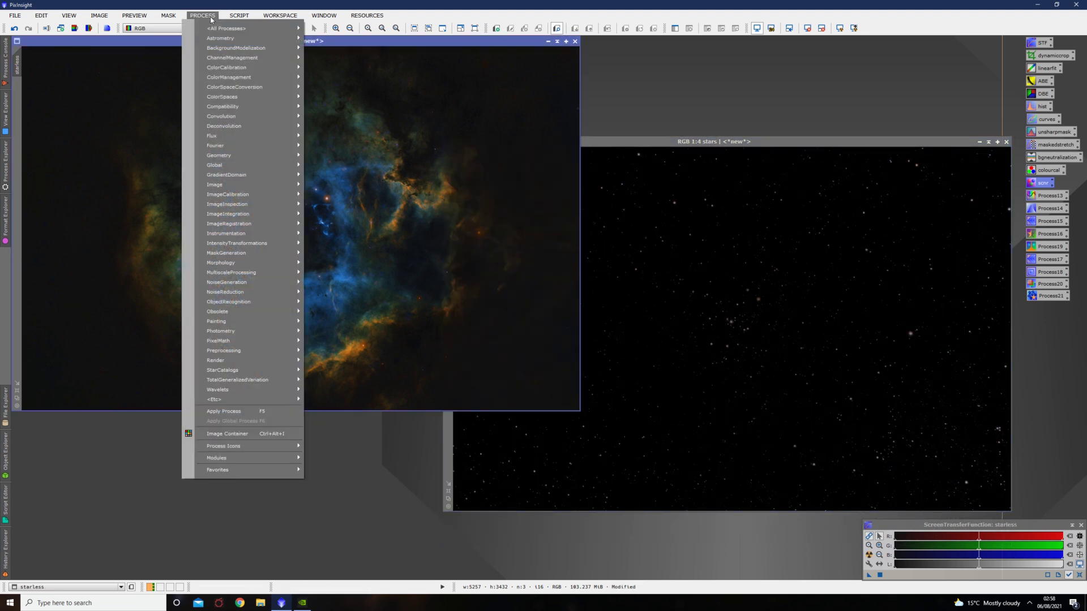
pyautogui.moveTo(266, 343)
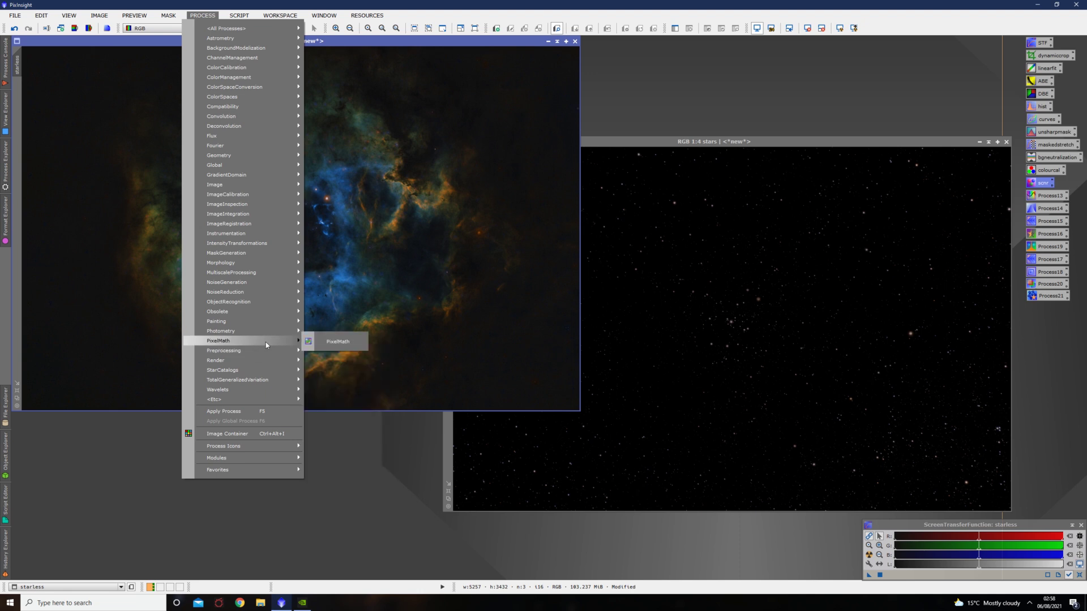
pyautogui.click(335, 341)
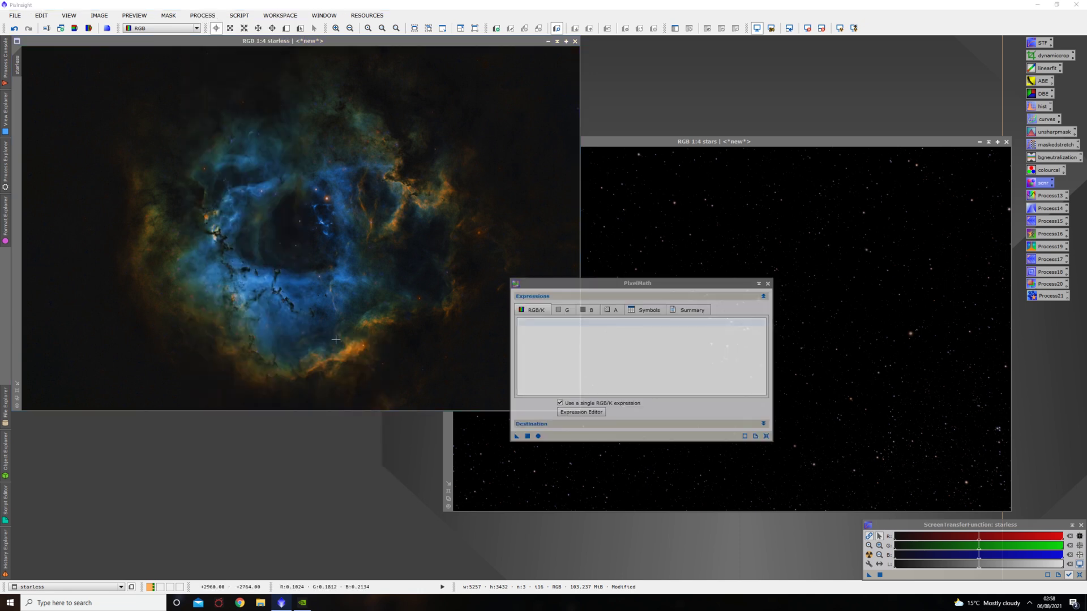
pyautogui.click(583, 424)
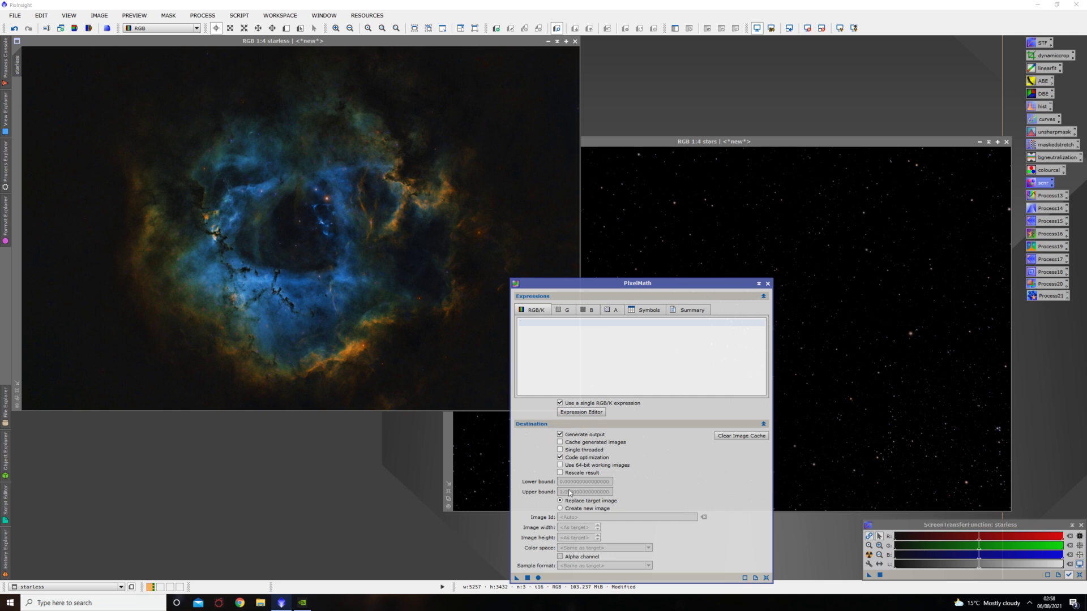
pyautogui.click(561, 509)
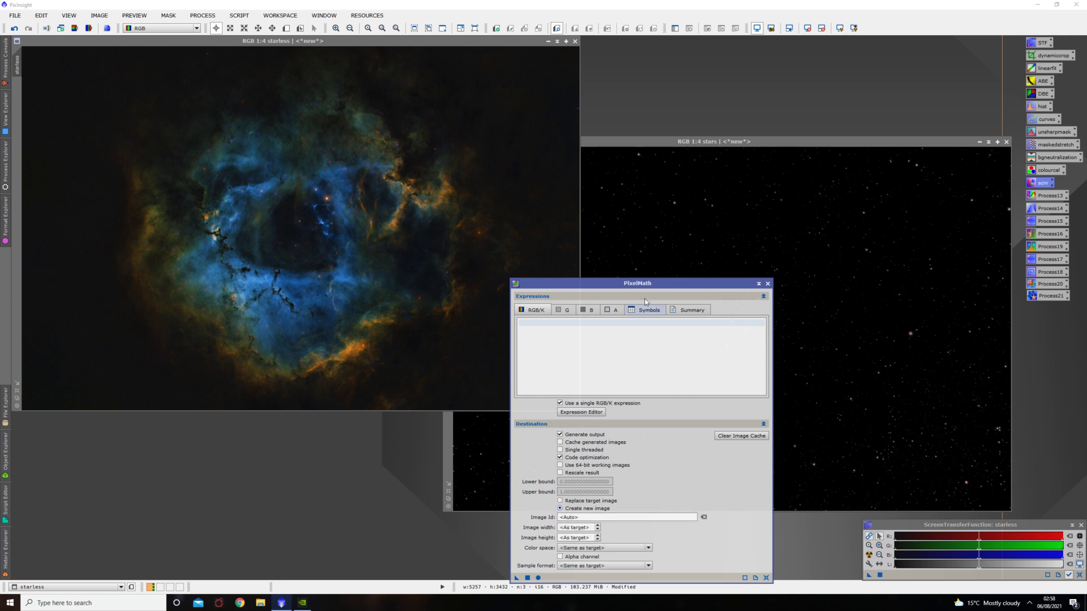
# Run PixelMath with the expression starless+stars and arrange the windows so the combined image can be inspected
pyautogui.moveTo(652, 283); pyautogui.dragTo(596, 209)
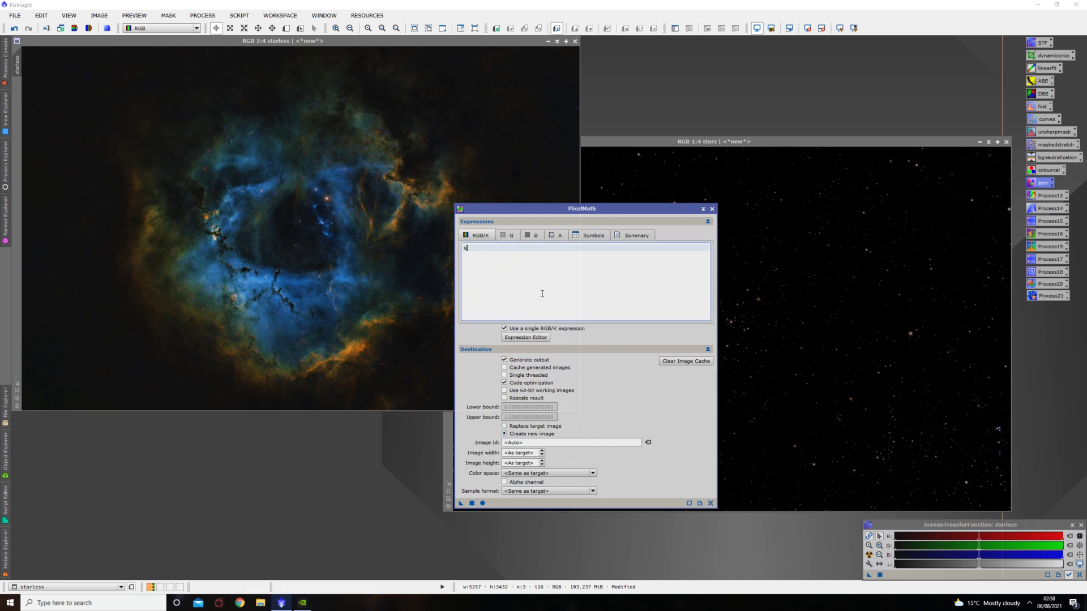
pyautogui.write('stars')
pyautogui.click(471, 503)
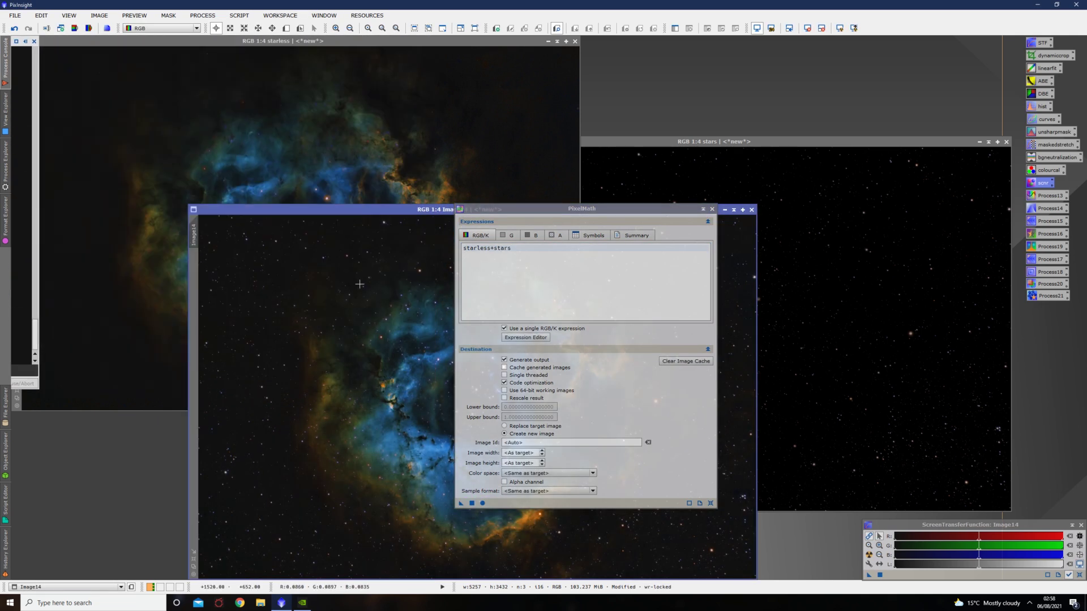
pyautogui.moveTo(374, 213); pyautogui.dragTo(246, 110)
pyautogui.moveTo(512, 216); pyautogui.dragTo(704, 195)
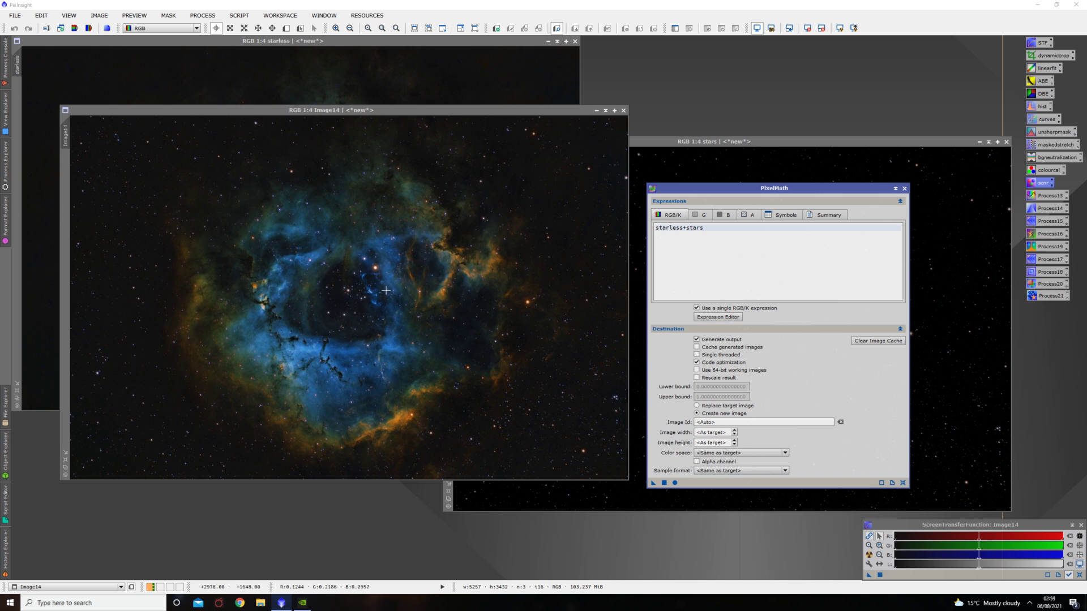
pyautogui.scroll(2, 352, 290)
pyautogui.scroll(-1, 352, 291)
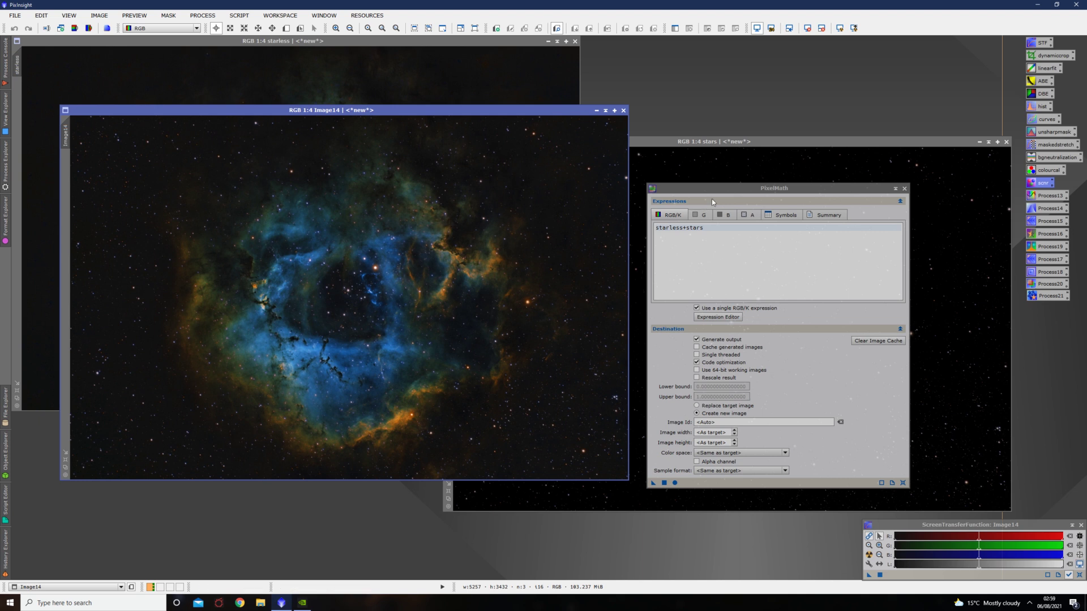
# Apply MorphologicalTransformation to the stars image with the Erosion (Minimum) operator, amount 0.50, 1 iteration and size 3
pyautogui.click(743, 162)
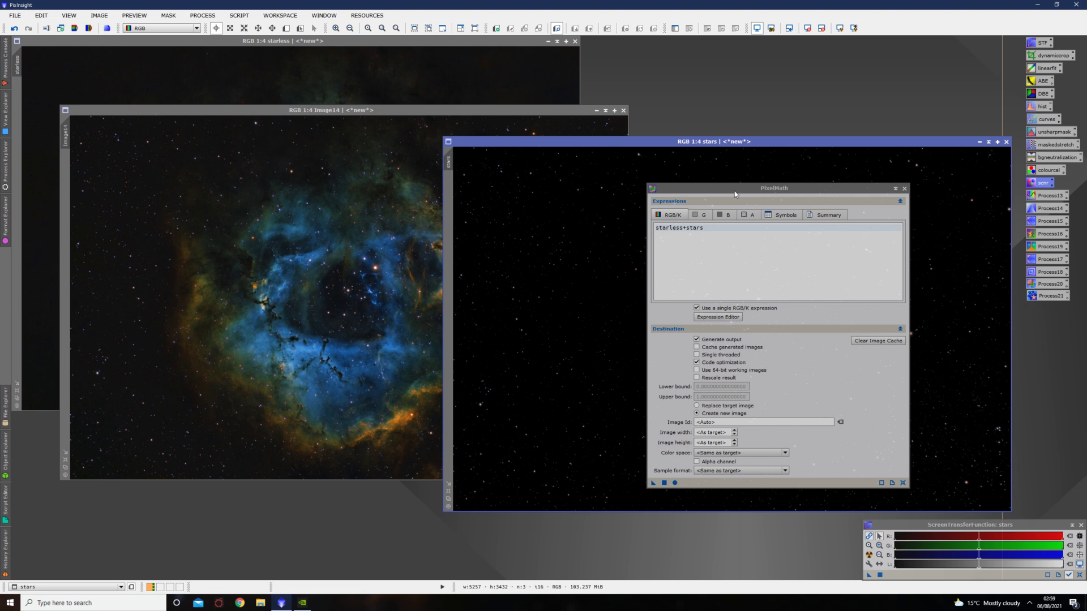
pyautogui.moveTo(735, 194); pyautogui.dragTo(280, 141)
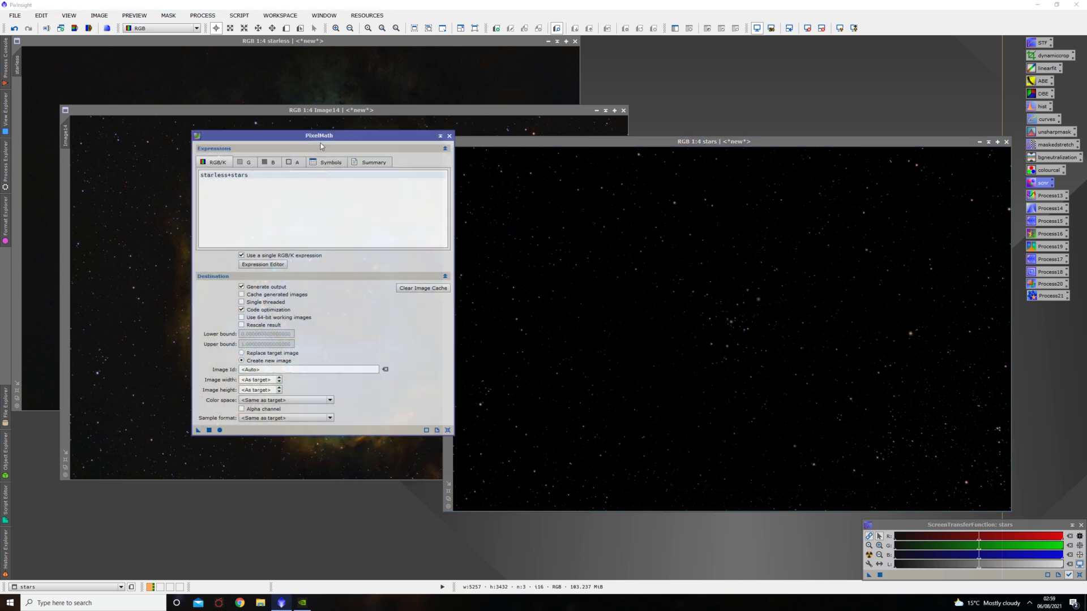
pyautogui.click(762, 326)
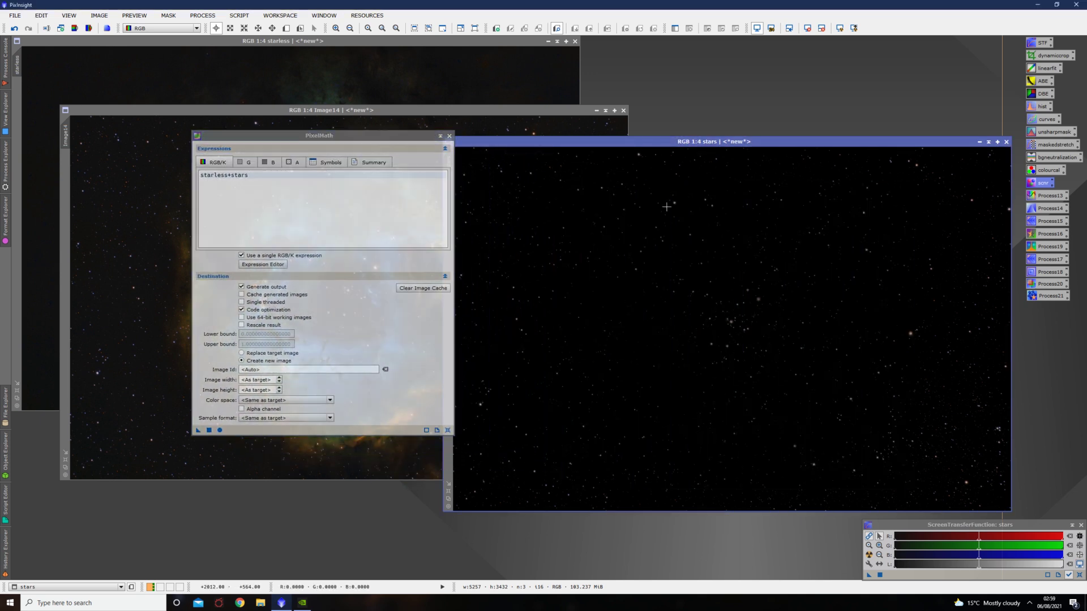
pyautogui.click(213, 15)
pyautogui.moveTo(244, 262)
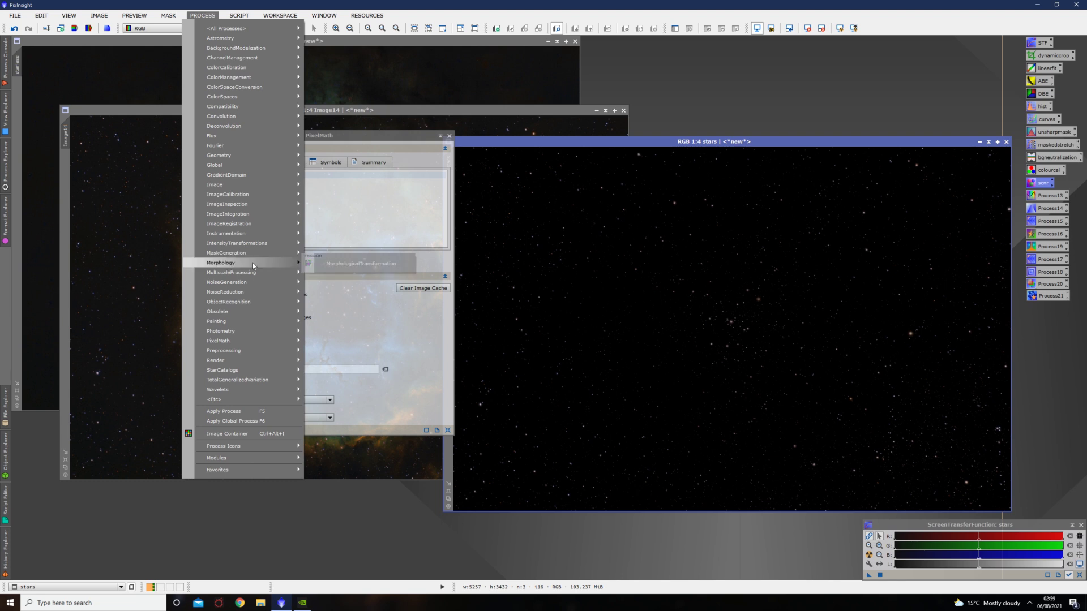
pyautogui.click(349, 268)
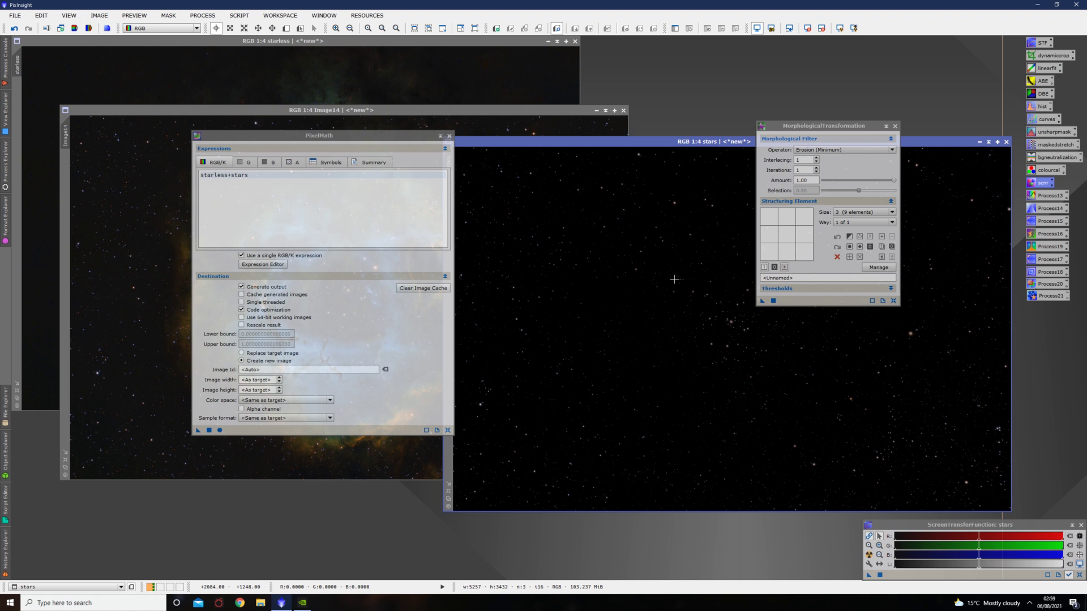
pyautogui.click(845, 181)
pyautogui.scroll(-3, 852, 184)
pyautogui.scroll(-2, 853, 184)
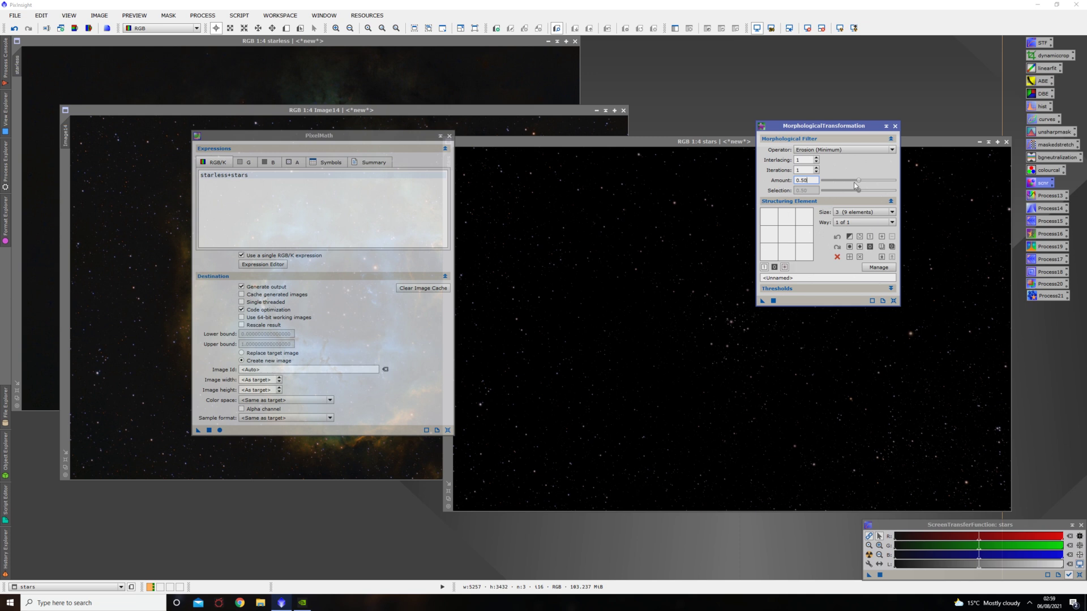
pyautogui.moveTo(763, 301); pyautogui.dragTo(701, 141)
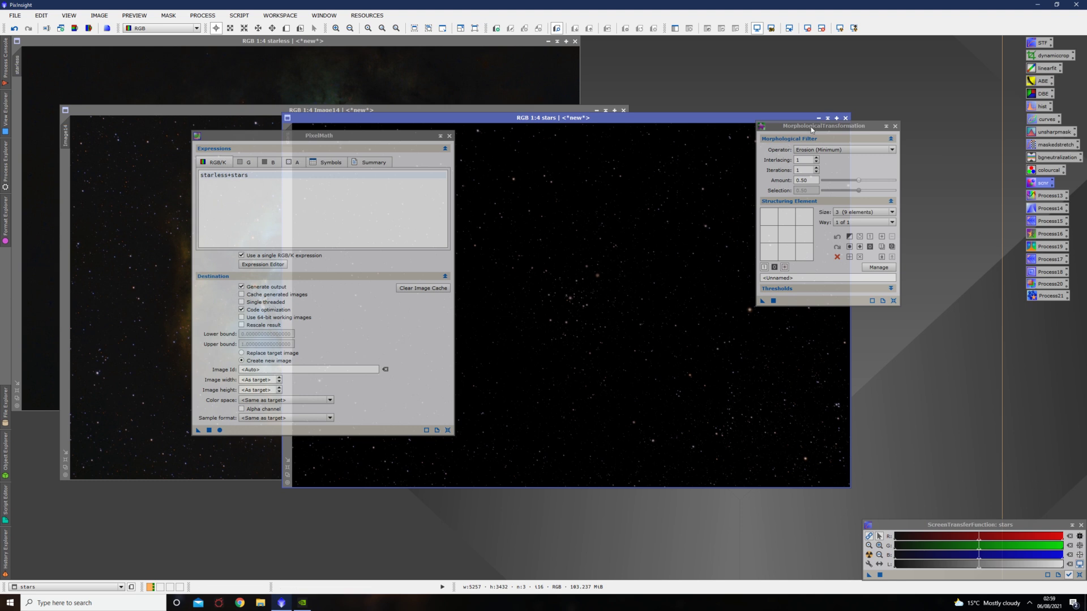
pyautogui.moveTo(771, 305)
pyautogui.mouseDown()
pyautogui.moveTo(869, 314)
pyautogui.moveTo(751, 297)
pyautogui.mouseUp()
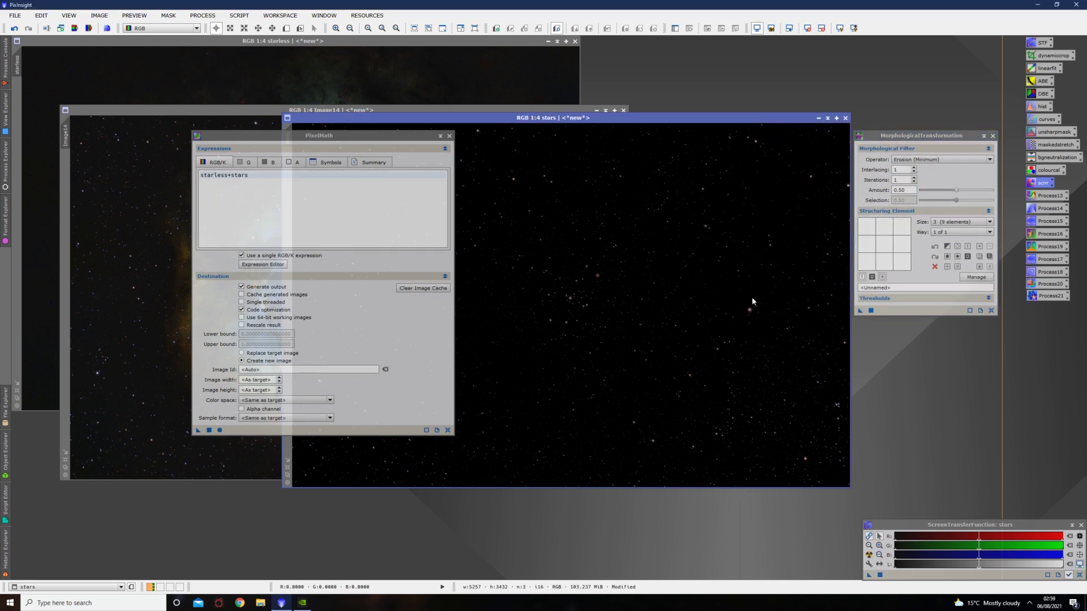
# Compare the stars image before and after the erosion, including a closer view at 1:2
pyautogui.moveTo(319, 135); pyautogui.dragTo(128, 123)
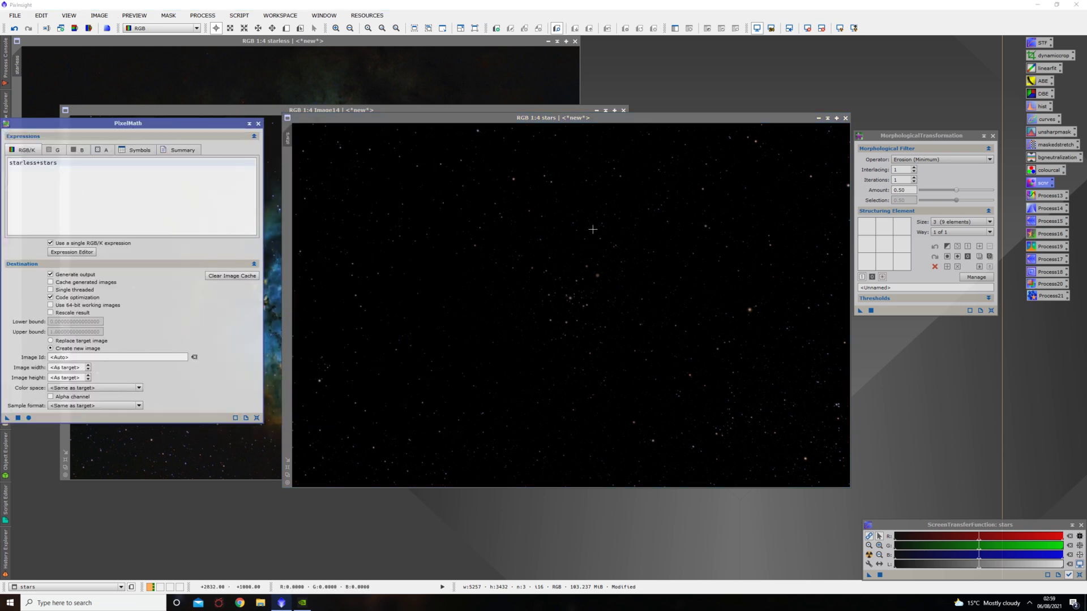
pyautogui.rightClick(716, 242)
pyautogui.click(745, 237)
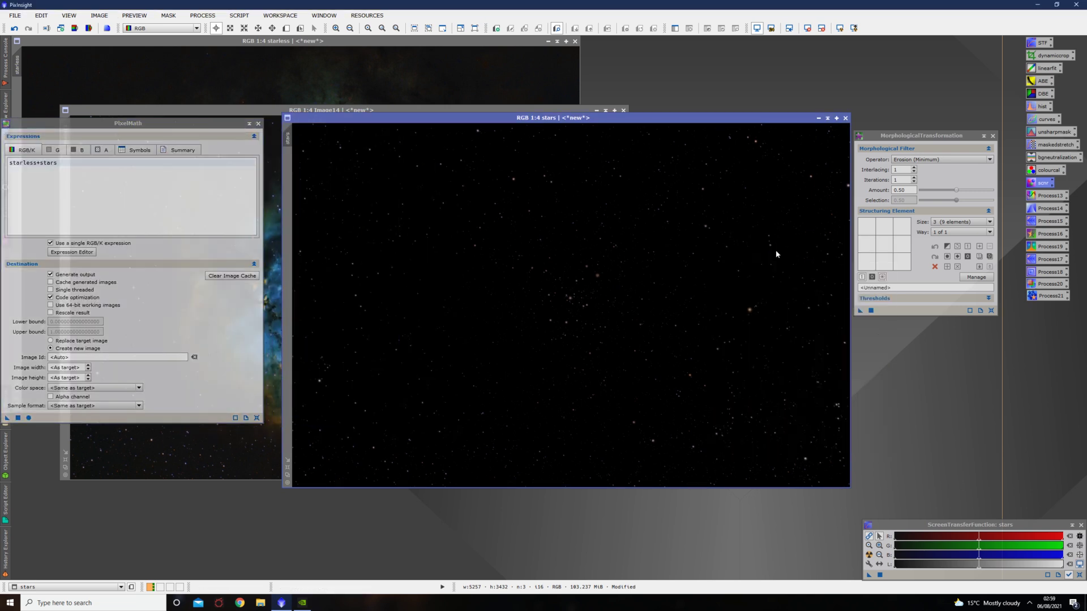
pyautogui.rightClick(745, 237)
pyautogui.click(761, 389)
pyautogui.rightClick(699, 270)
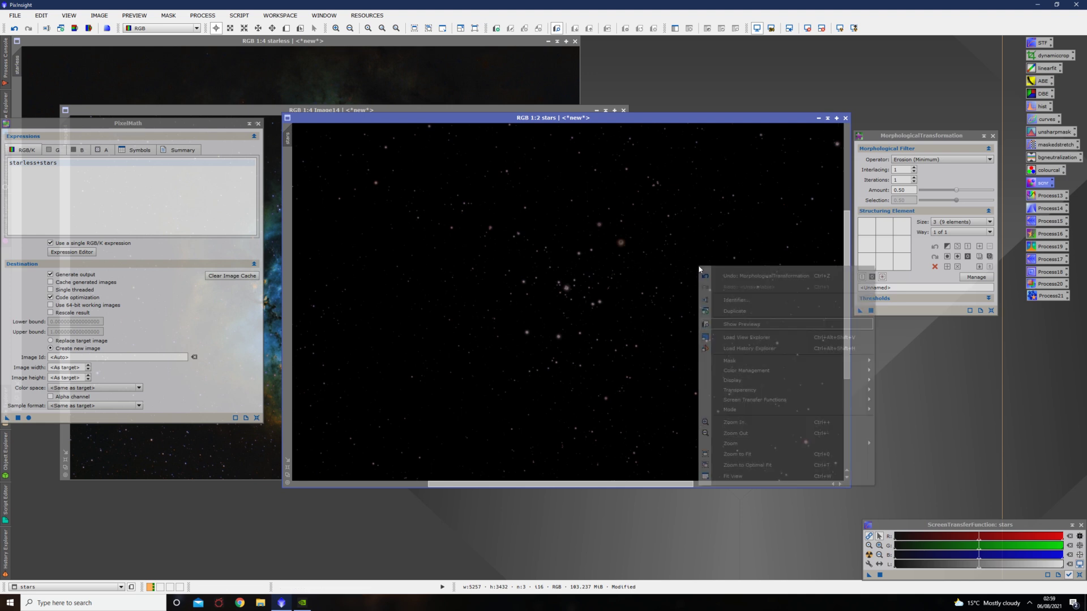
pyautogui.click(741, 261)
pyautogui.rightClick(742, 261)
pyautogui.press('Escape')
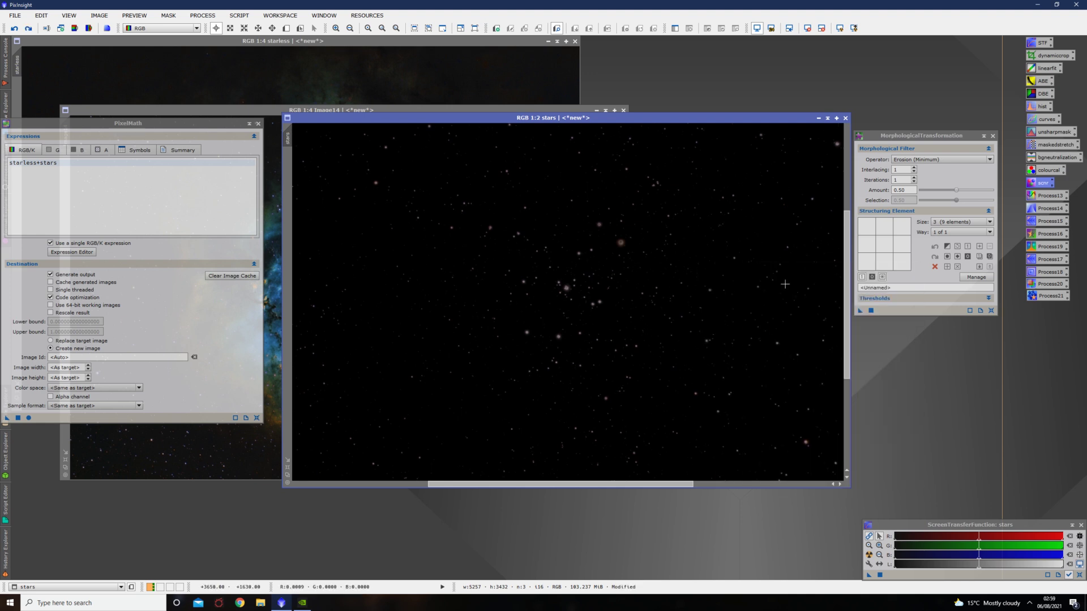
pyautogui.scroll(-3, 700, 284)
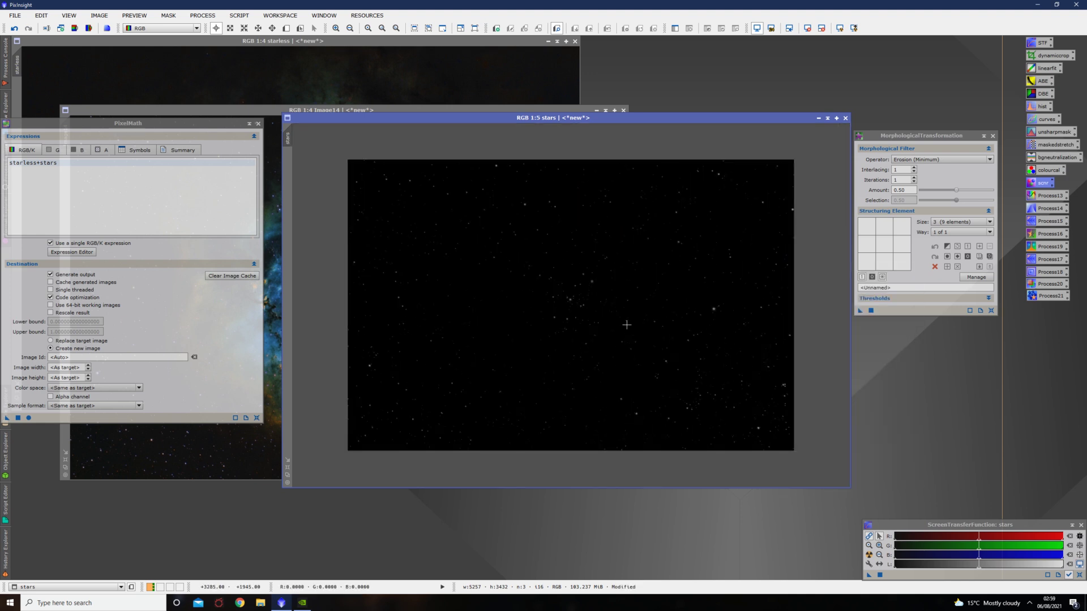
pyautogui.scroll(1, 626, 324)
# Run the starless+stars expression again with the eroded stars to create a second combined image, and close PixelMath
pyautogui.moveTo(193, 123); pyautogui.dragTo(554, 124)
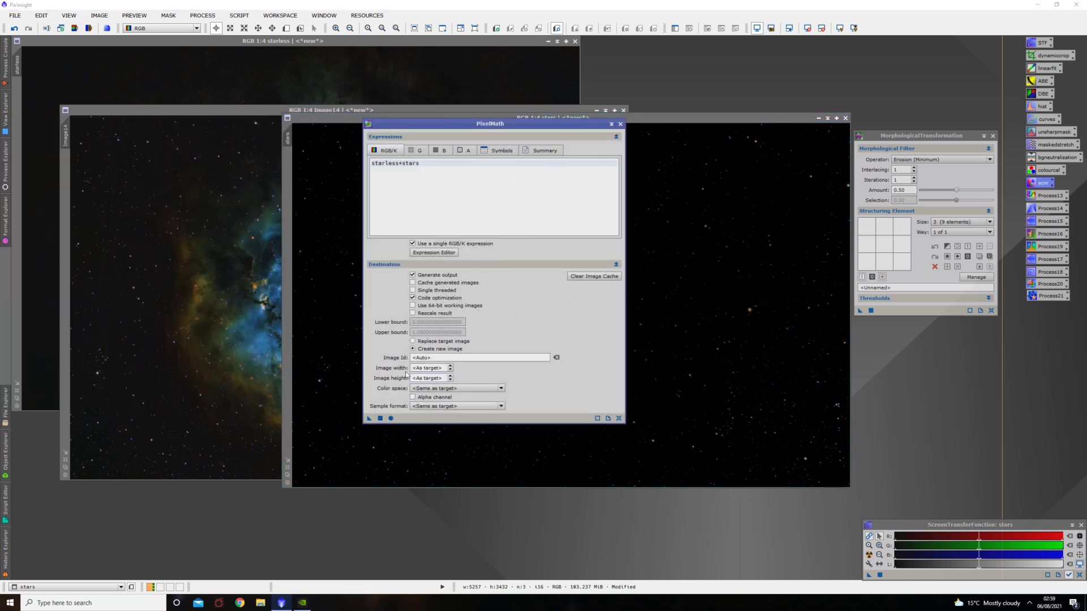
pyautogui.click(390, 418)
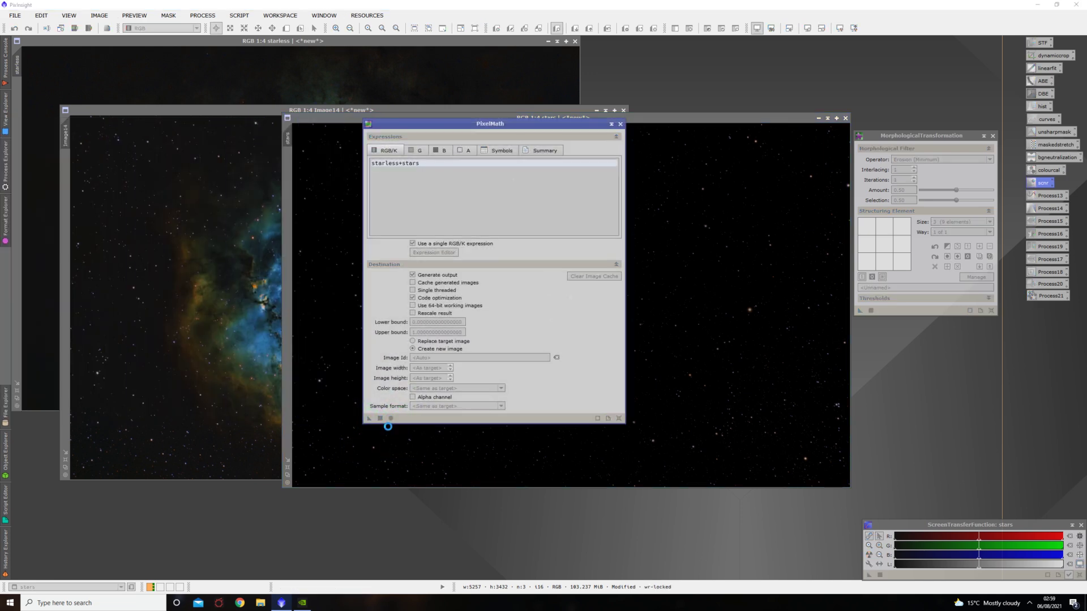
pyautogui.click(620, 123)
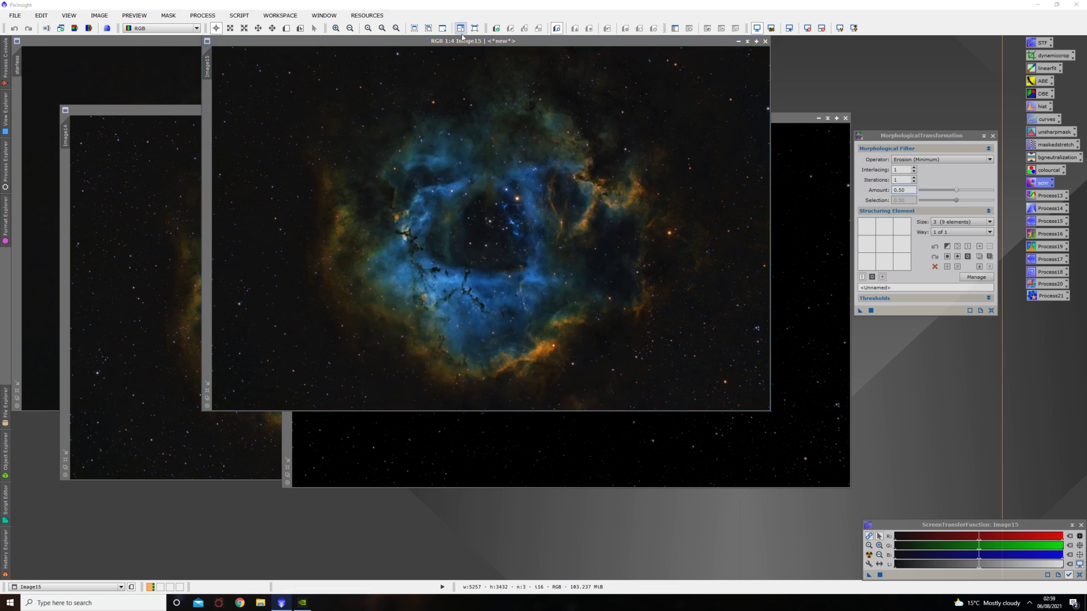
pyautogui.moveTo(462, 41); pyautogui.dragTo(472, 80)
# Iconize the stars and starless images, park their icons in the empty workspace area and close MorphologicalTransformation
pyautogui.click(818, 119)
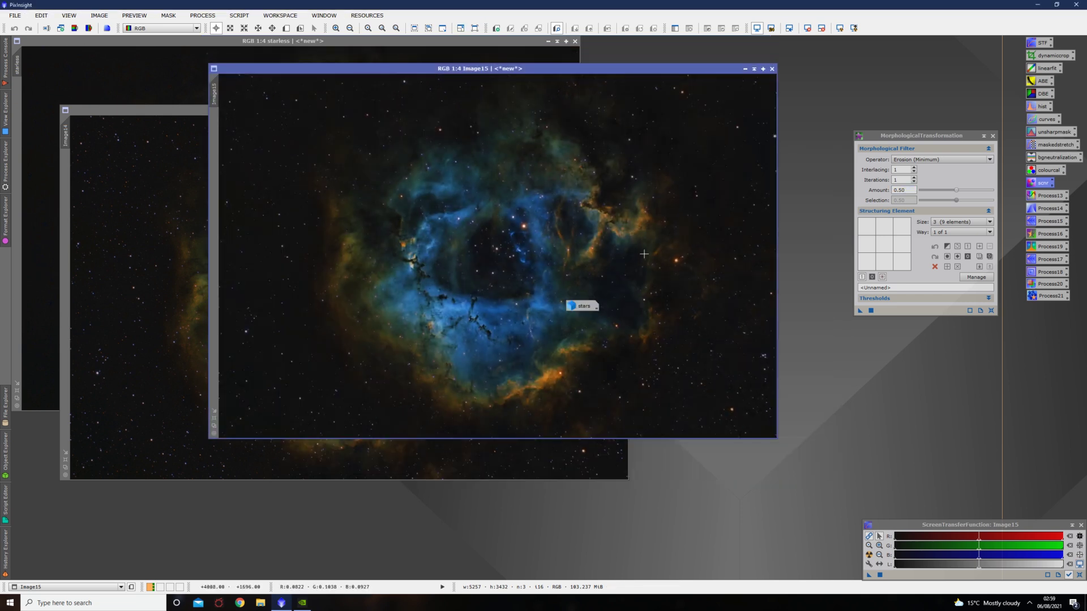
pyautogui.moveTo(582, 305); pyautogui.dragTo(1042, 391)
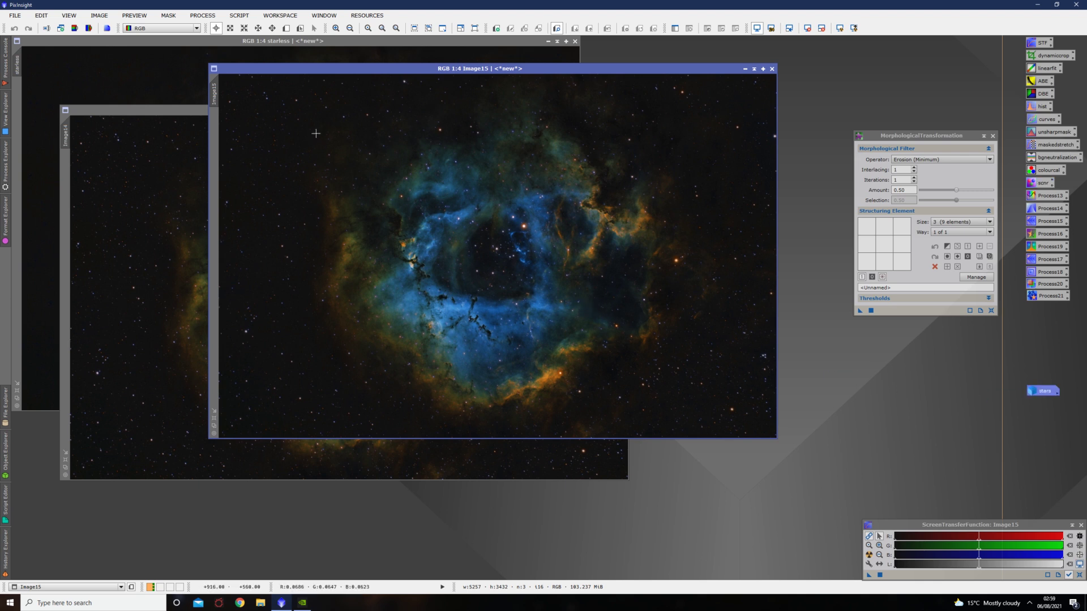
pyautogui.click(171, 72)
pyautogui.click(548, 40)
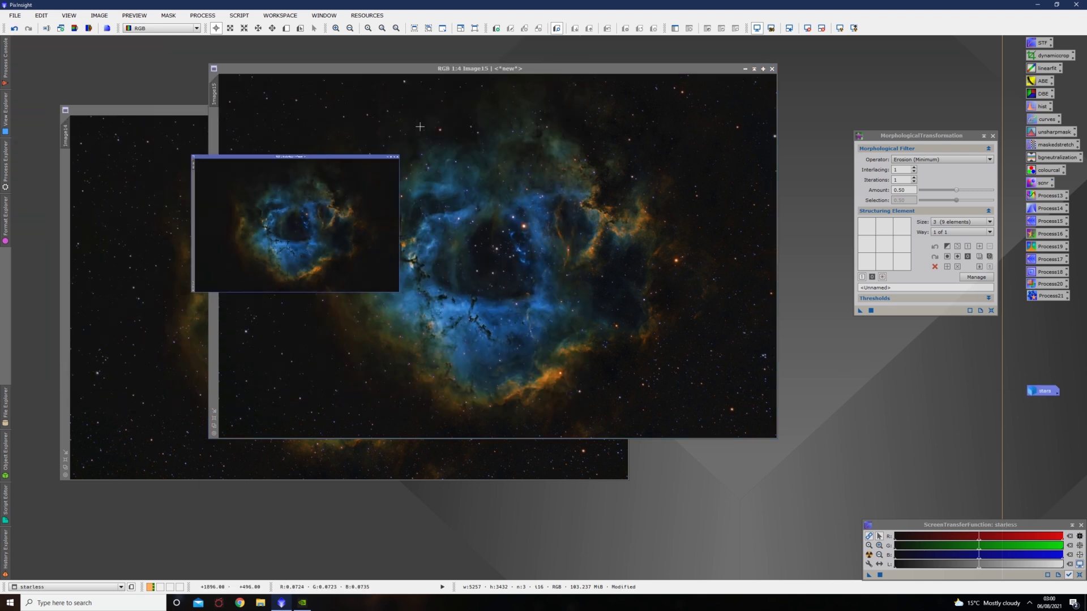
pyautogui.moveTo(301, 235); pyautogui.dragTo(1028, 362)
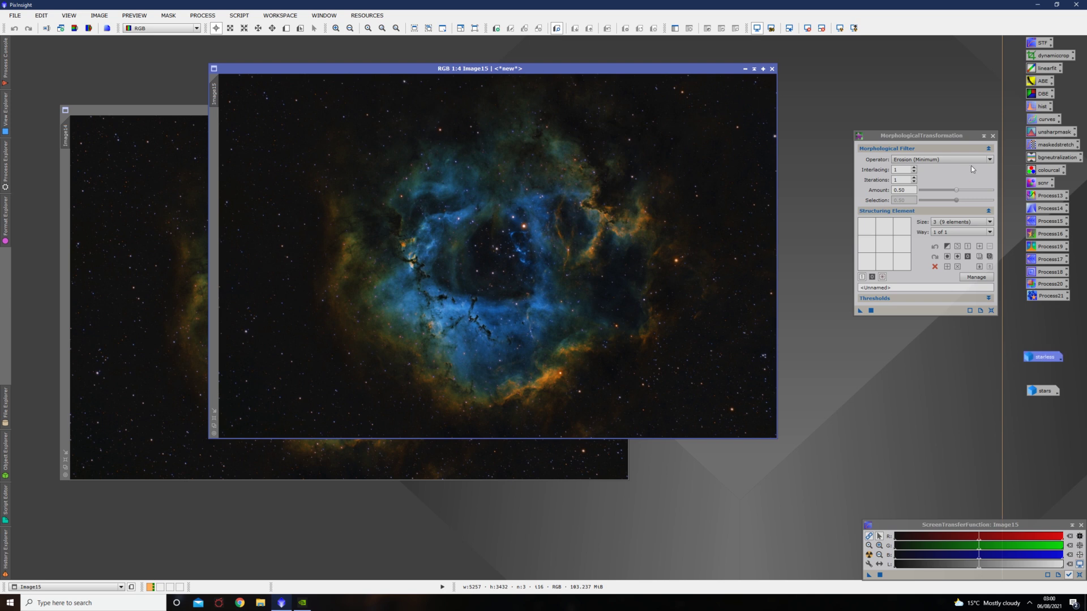
pyautogui.click(992, 136)
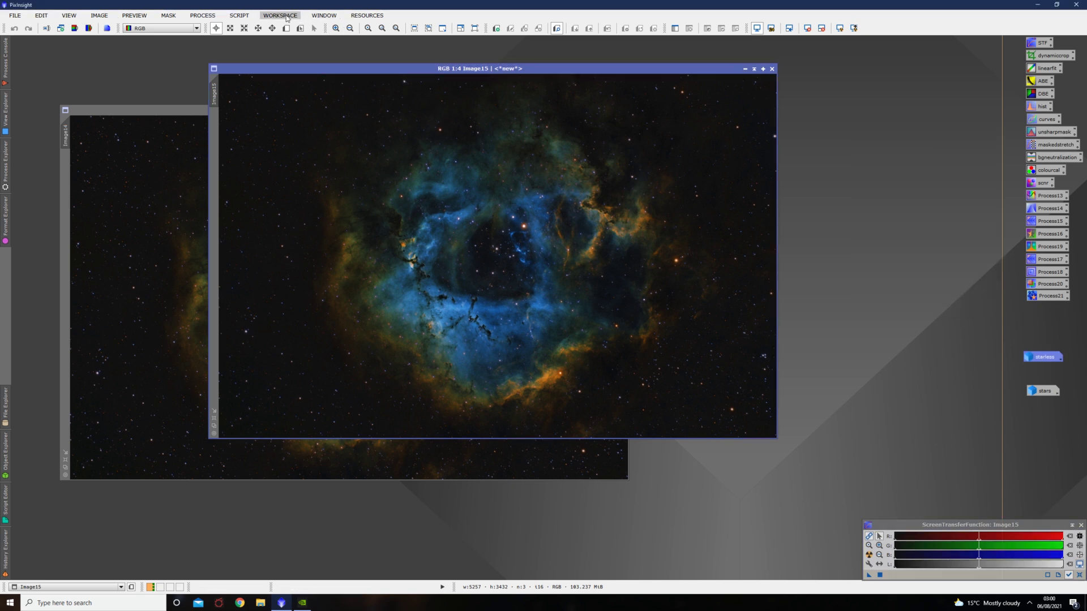
# Tile the two combined images side by side at 1:5 to compare the reduced and original stars
pyautogui.click(323, 15)
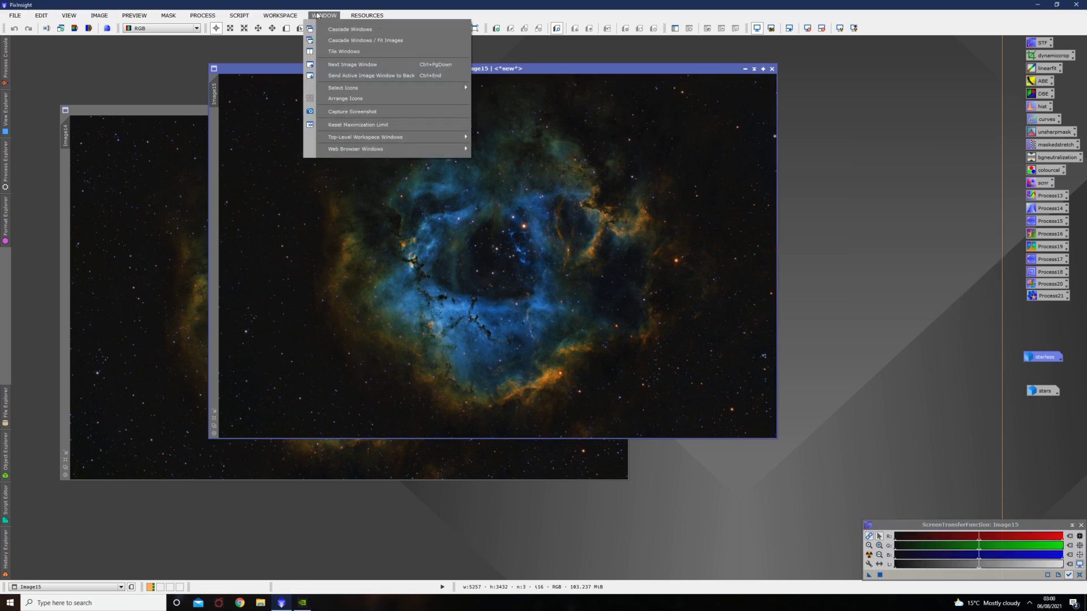
pyautogui.click(338, 50)
pyautogui.scroll(-1, 399, 253)
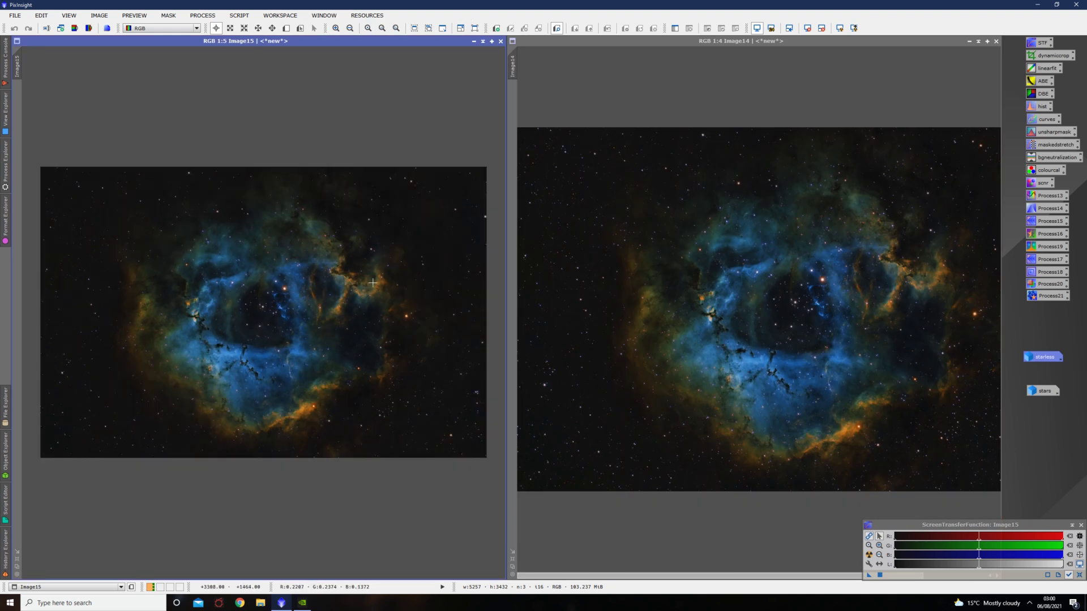
pyautogui.scroll(1, 384, 286)
pyautogui.scroll(-1, 732, 319)
pyautogui.scroll(-1, 392, 306)
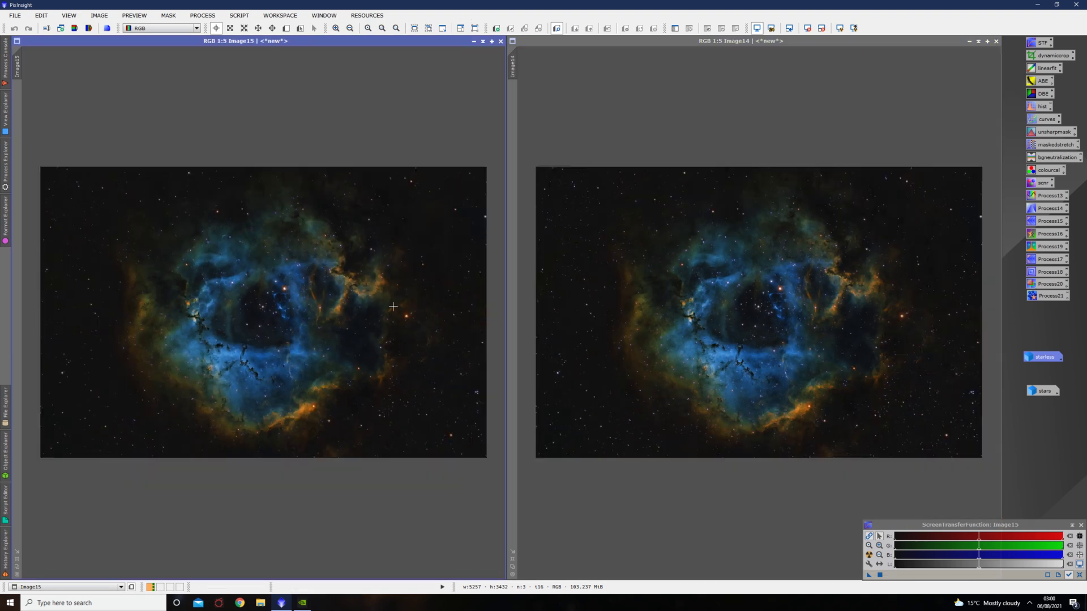
# Compare the stars around the nebula's core in both combined images up to 1:1, ending with both at 1:4
pyautogui.scroll(1, 393, 306)
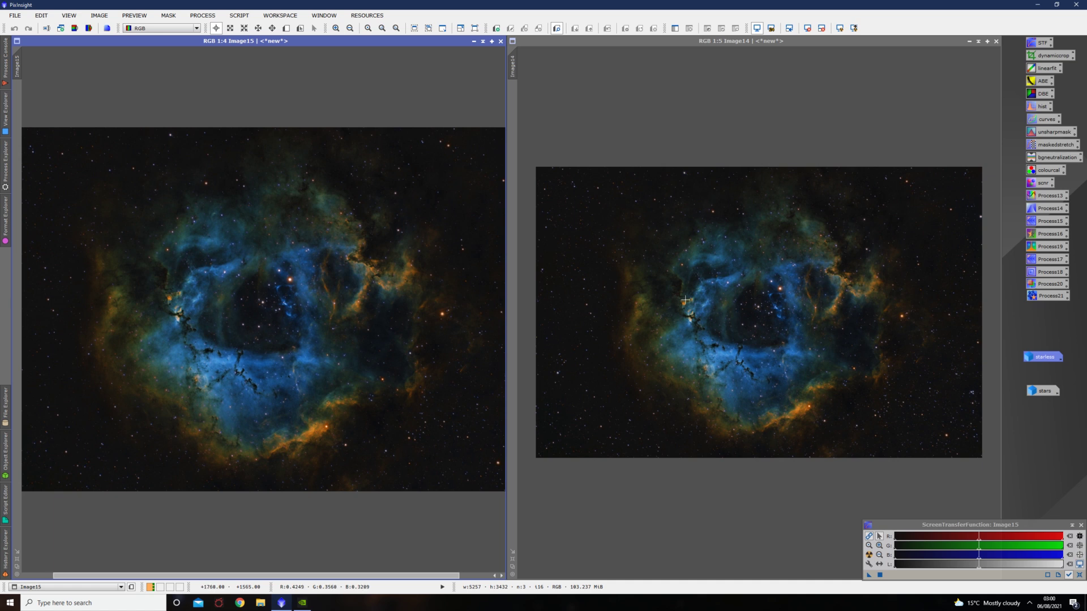
pyautogui.scroll(1, 679, 300)
pyautogui.scroll(2, 679, 299)
pyautogui.scroll(2, 214, 300)
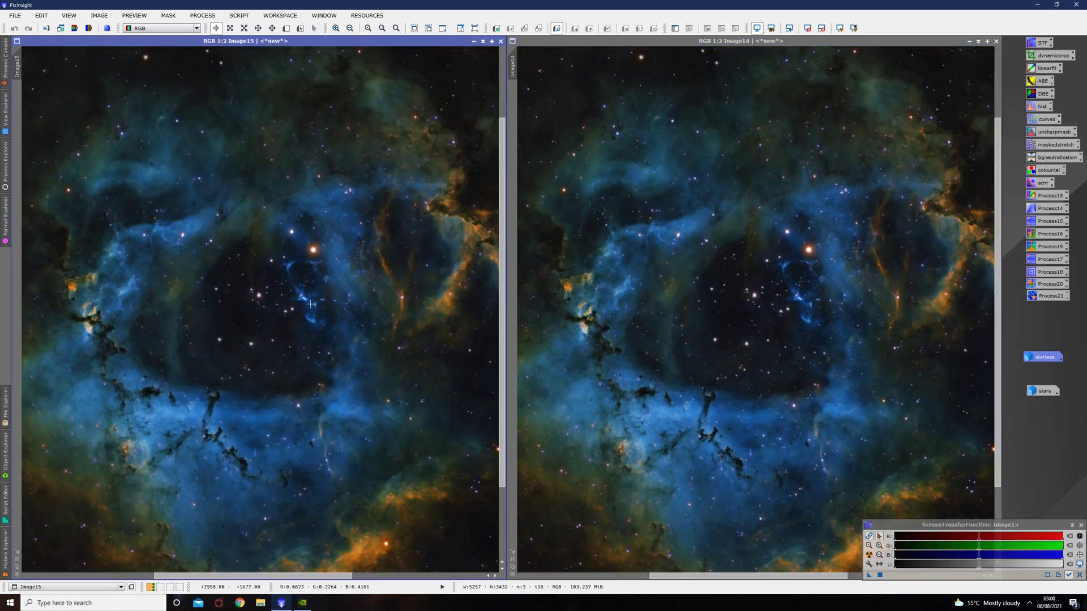
pyautogui.scroll(1, 600, 302)
pyautogui.scroll(1, 327, 317)
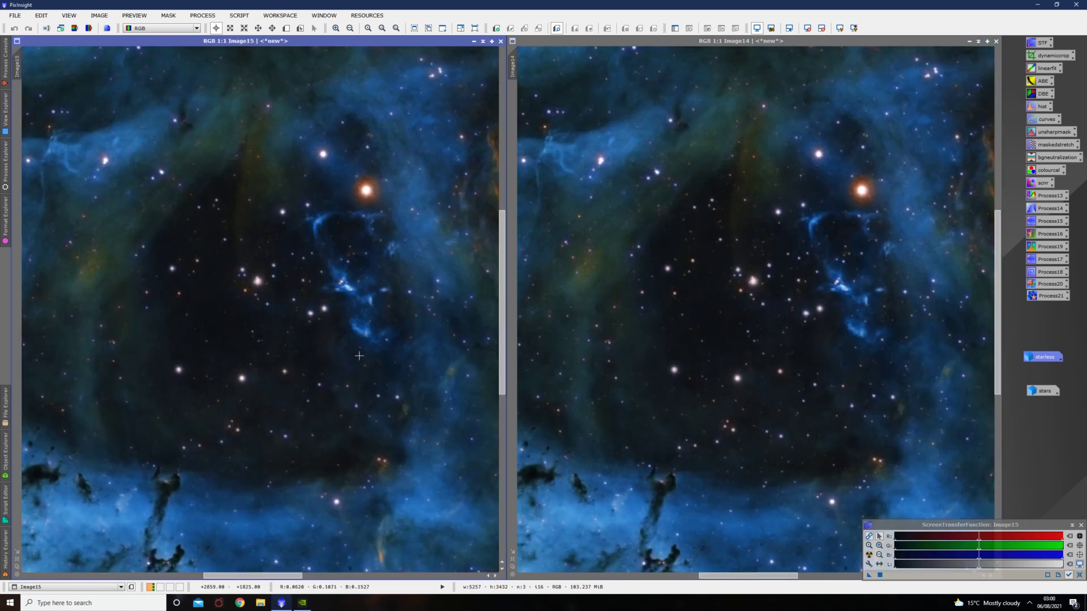
pyautogui.scroll(-1, 358, 355)
pyautogui.scroll(-1, 736, 317)
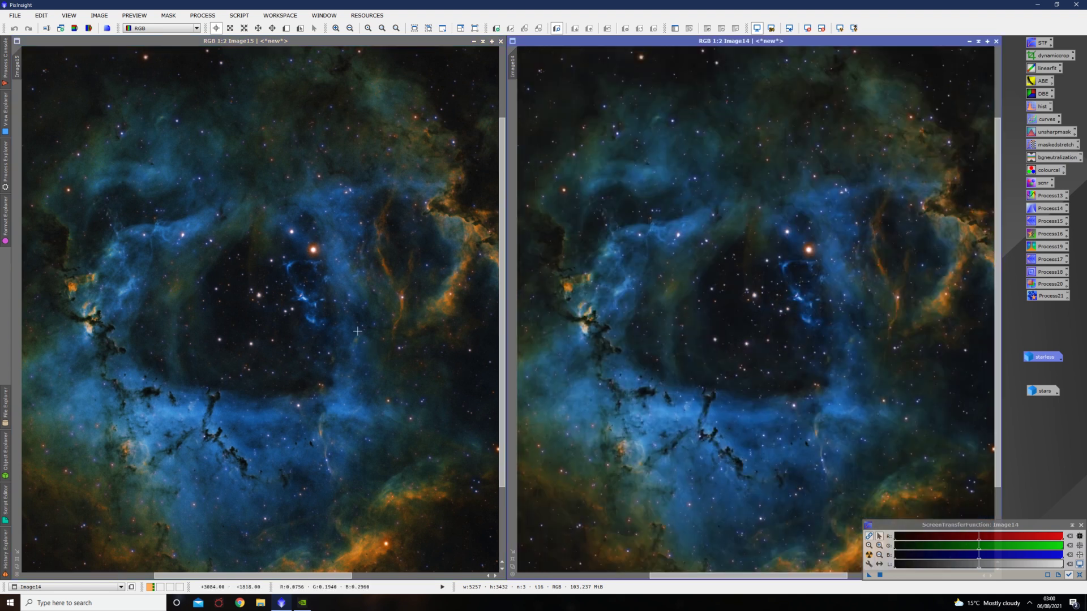
pyautogui.scroll(-1, 357, 332)
pyautogui.scroll(-1, 357, 332)
pyautogui.scroll(-2, 716, 326)
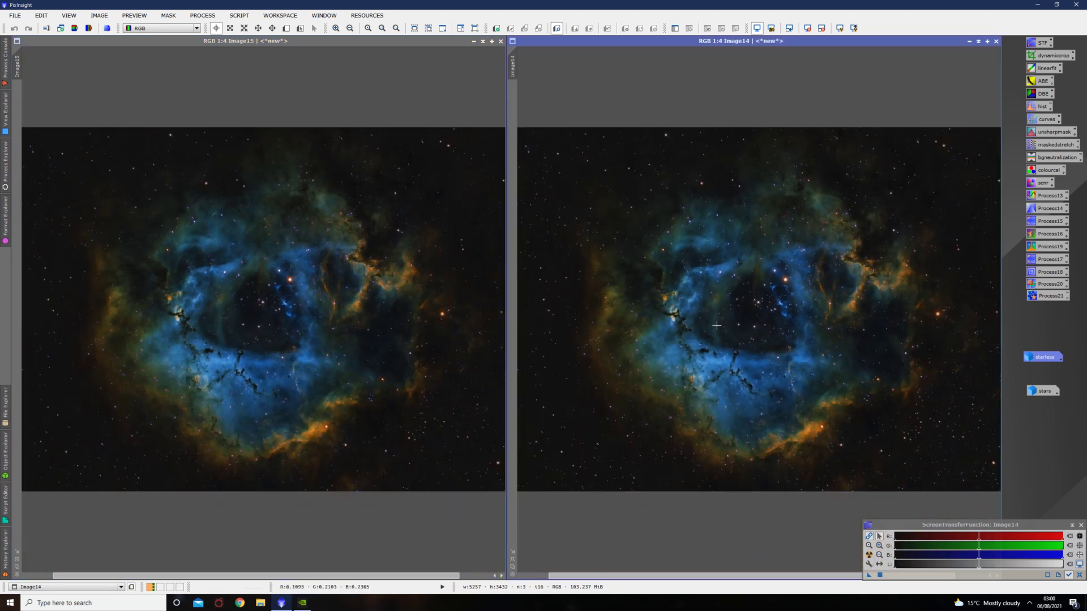
pyautogui.click(390, 321)
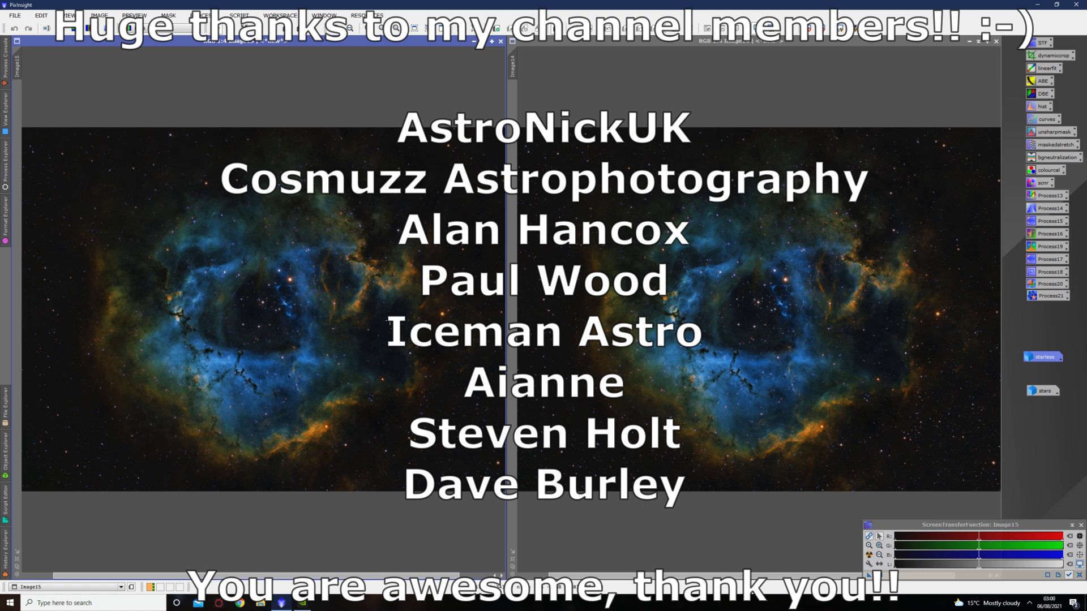
pyautogui.rightClick(390, 321)
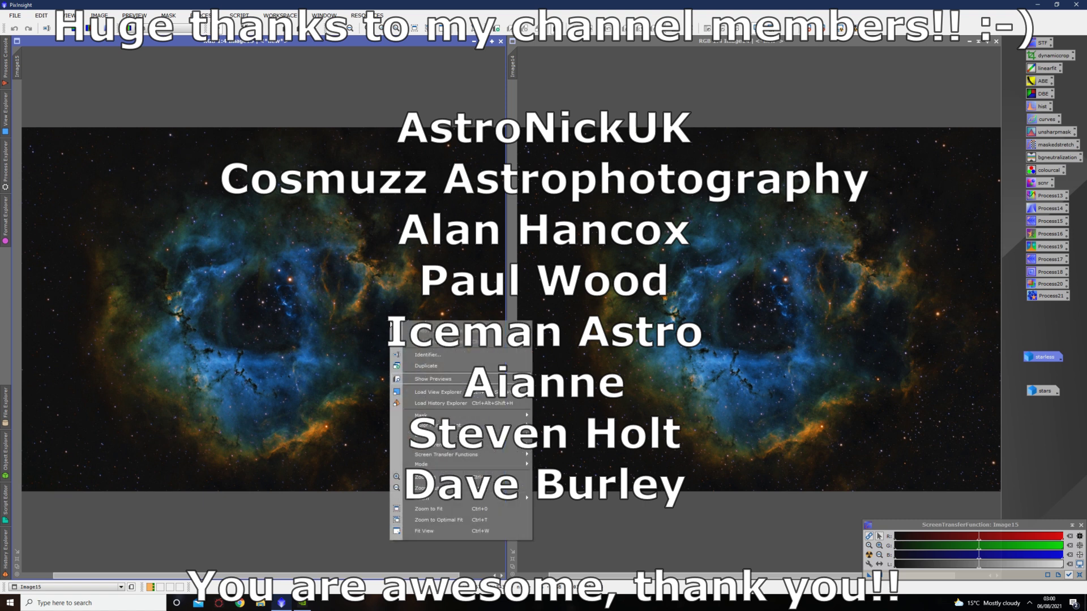
pyautogui.click(451, 109)
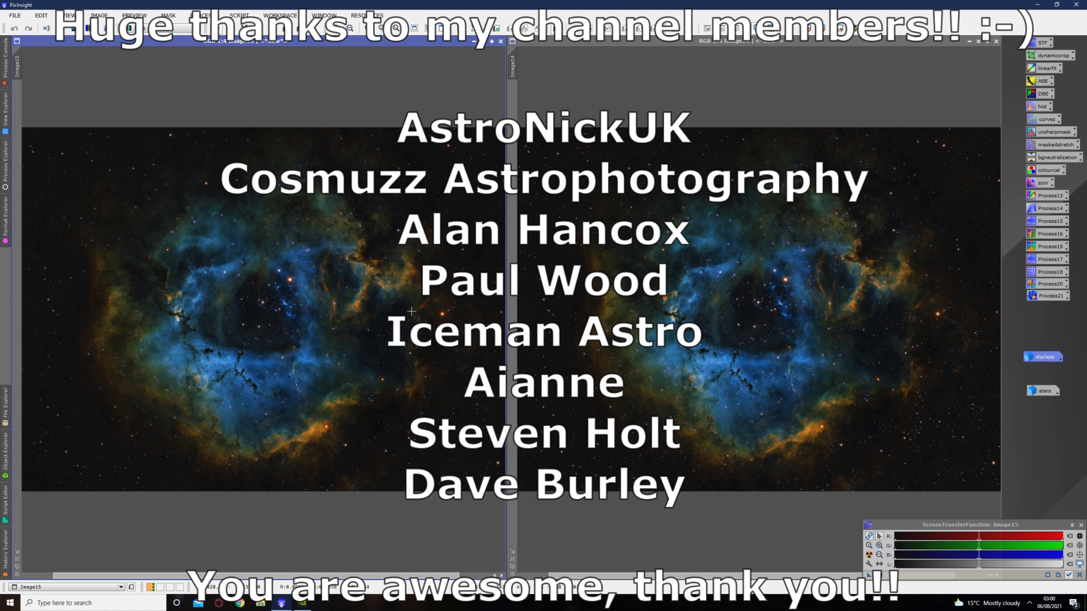